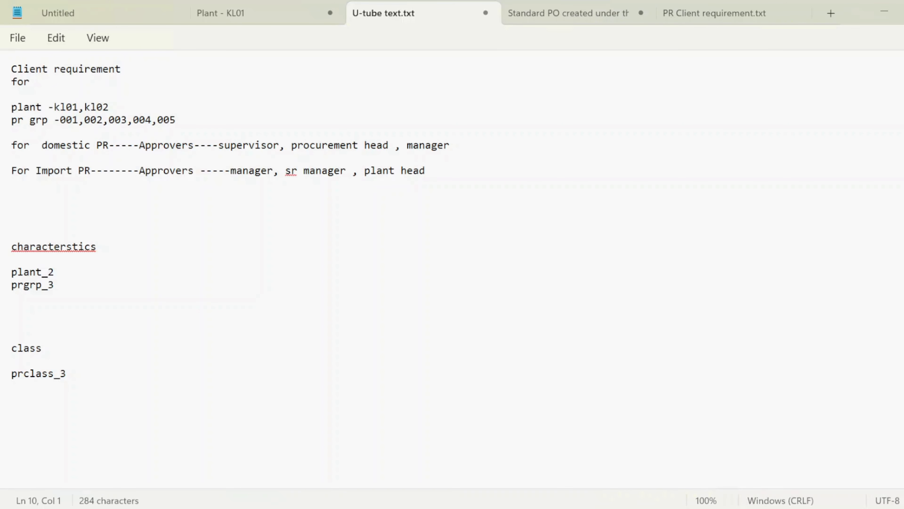
- Renumber the characteristics to plant_4 and prgrp_4 and the class to prclass_4 in the client requirement notes
{"action": "left_click_drag", "start_coordinate": [109, 146], "coordinate": [64, 156]}
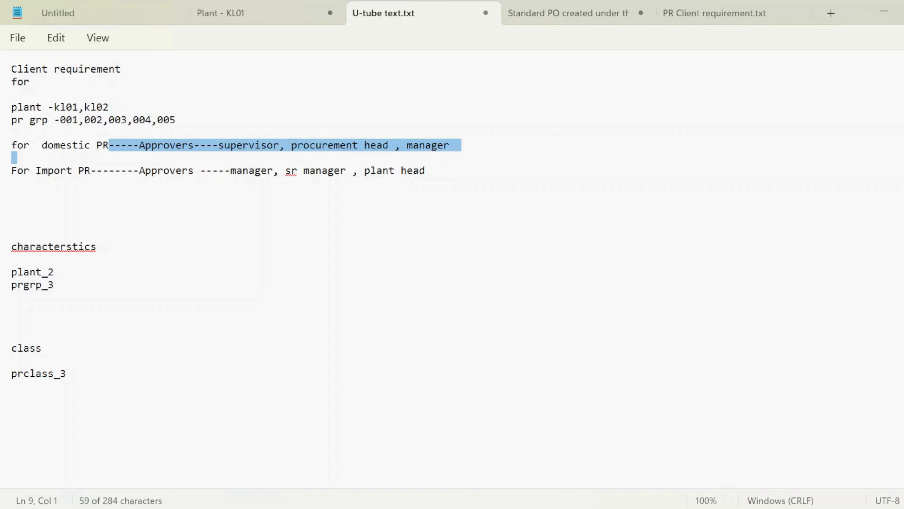
{"action": "left_click", "coordinate": [94, 173]}
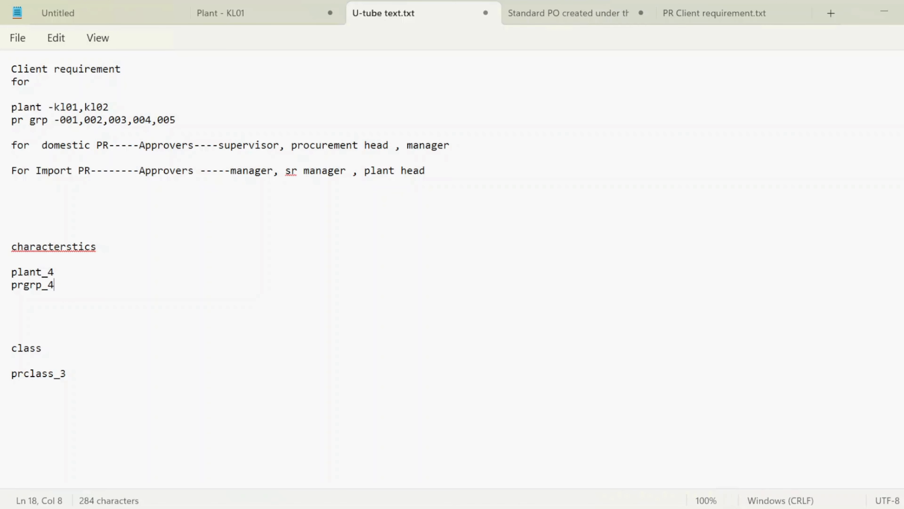
{"action": "left_click", "coordinate": [67, 373]}
{"action": "key", "text": "BackSpace"}
{"action": "type", "text": "4"}
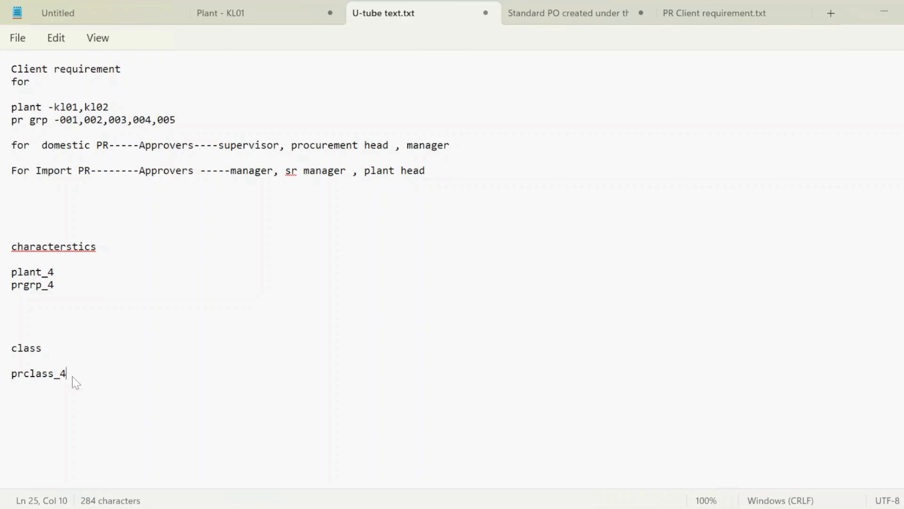
- Switch to SAP Logon from the desktop and open a connection to the SAP Class server
{"action": "key", "text": "super+d"}
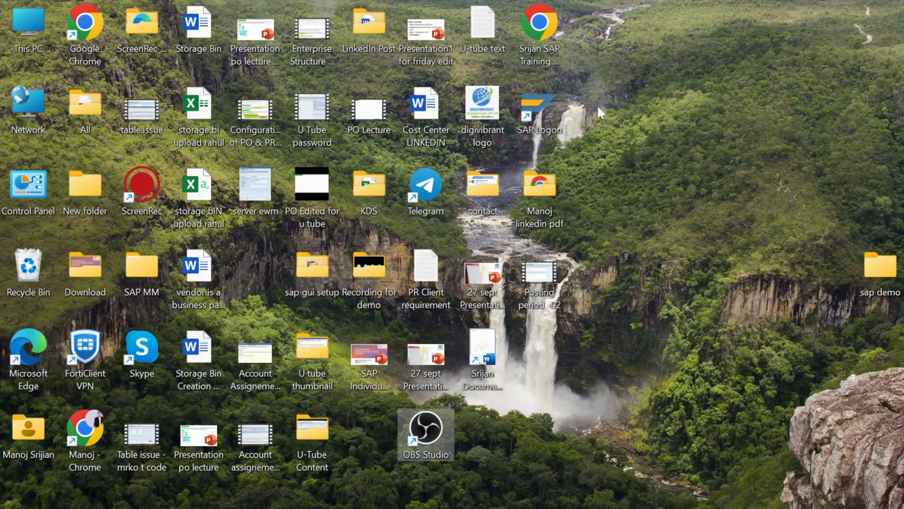
{"action": "double_click", "coordinate": [545, 109]}
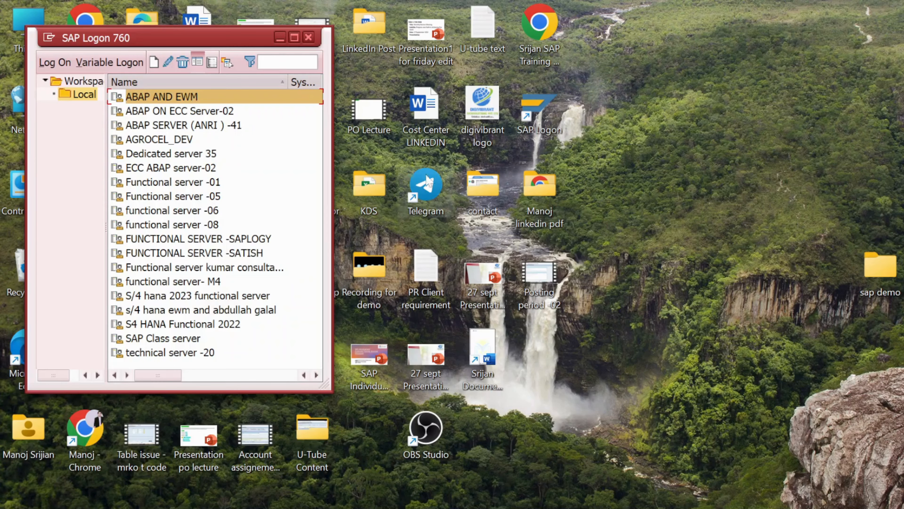
{"action": "left_click", "coordinate": [294, 37]}
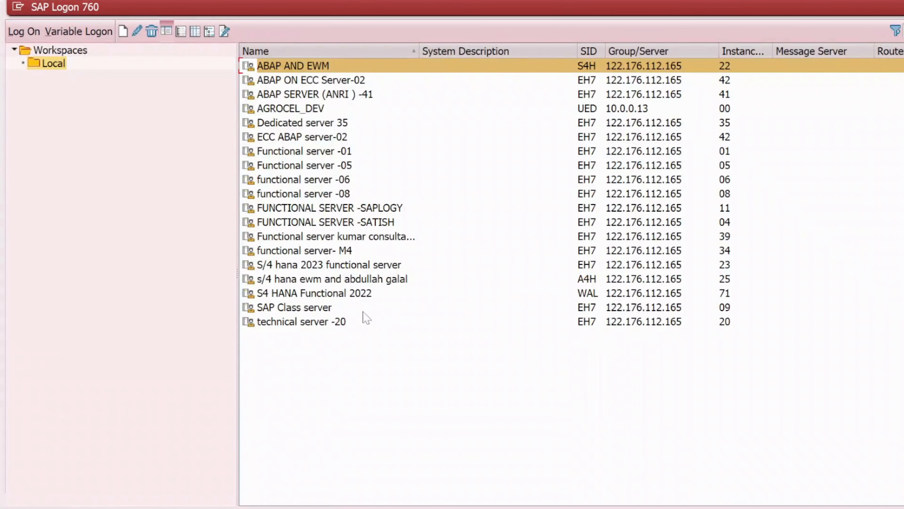
{"action": "double_click", "coordinate": [305, 307]}
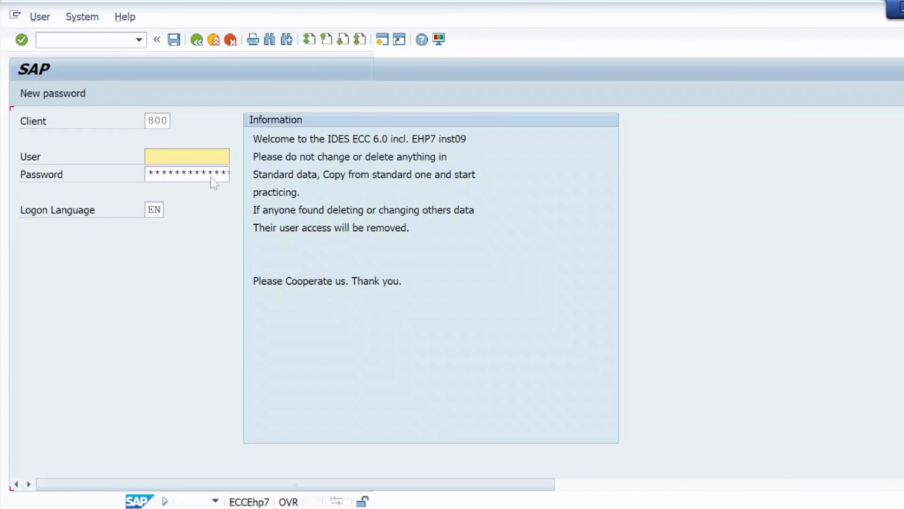
- Log on as admin with the account password and start the purchase requisition creation transaction
{"action": "left_click", "coordinate": [185, 156]}
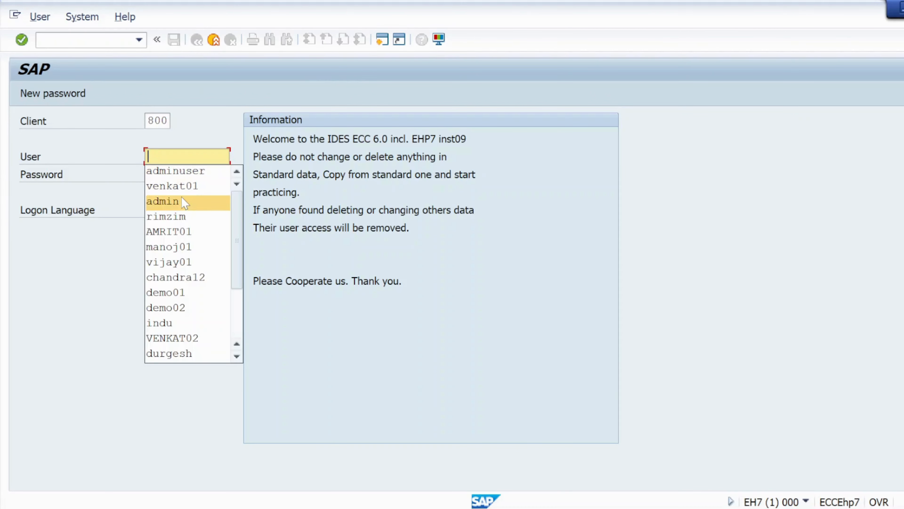
{"action": "left_click", "coordinate": [181, 202]}
{"action": "left_click", "coordinate": [179, 174]}
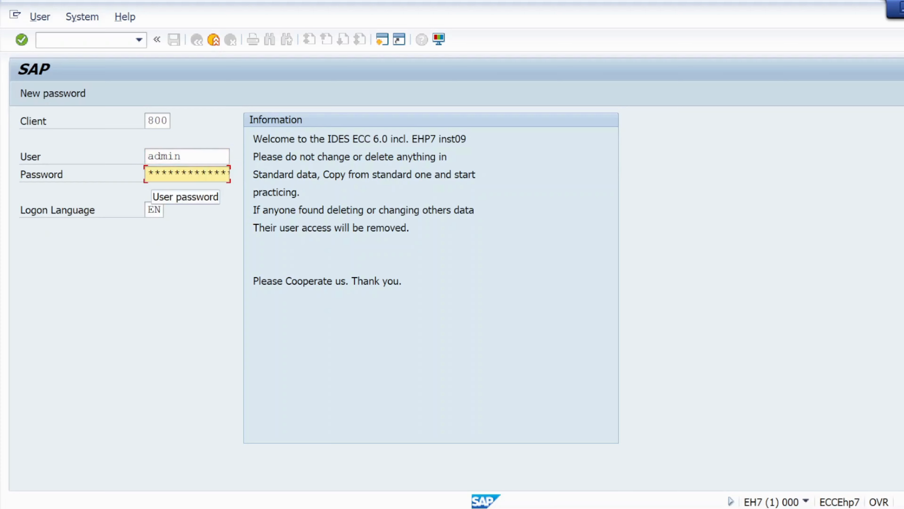
{"action": "type", "text": "**"}
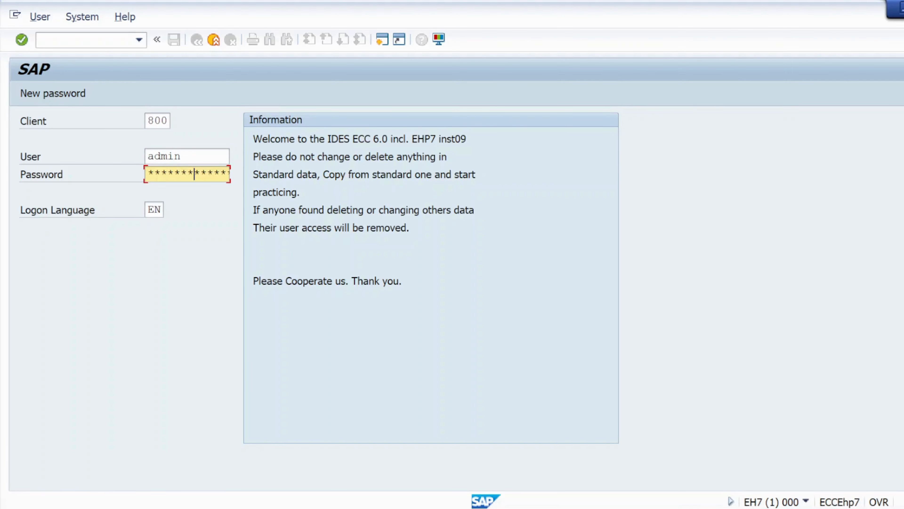
{"action": "key", "text": "Return"}
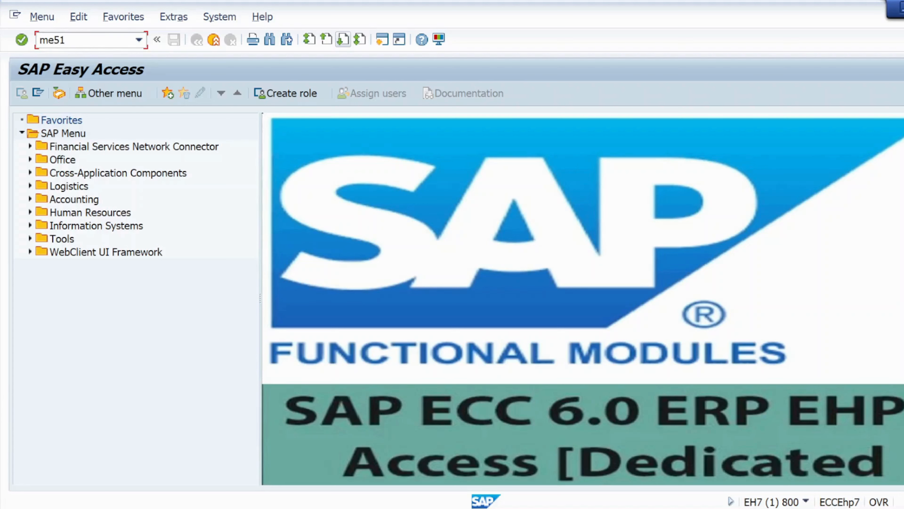
{"action": "key", "text": "Return"}
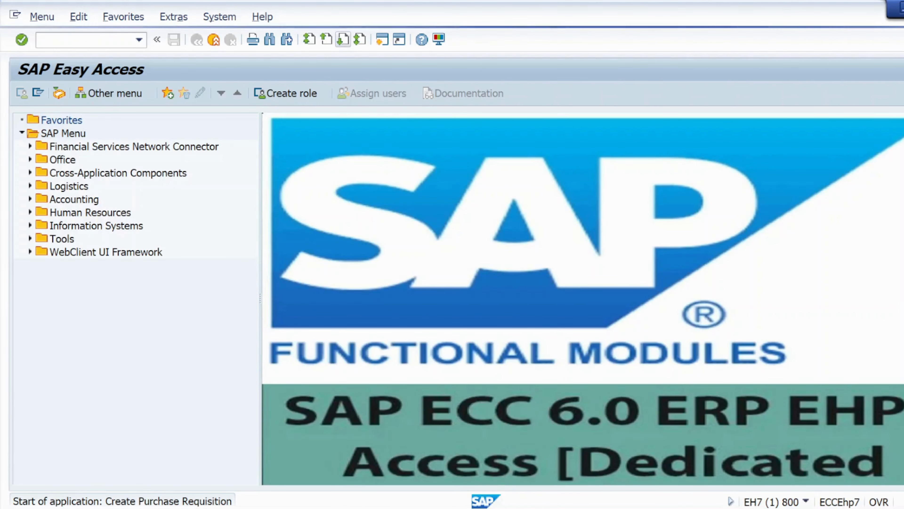
- Return to SAP Logon, connect to the SAP Class server again, and log on as admin with the account password
{"action": "mouse_move", "coordinate": [512, 506]}
{"action": "left_click", "coordinate": [597, 471]}
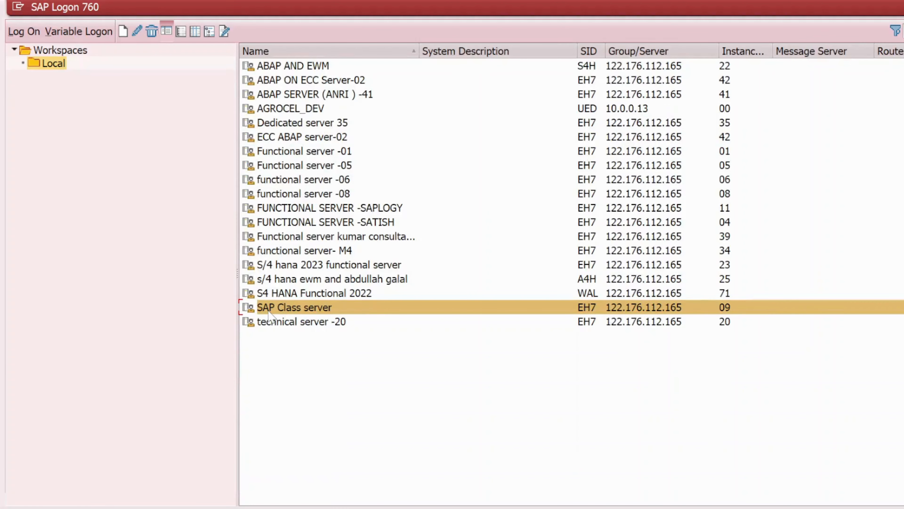
{"action": "double_click", "coordinate": [283, 306]}
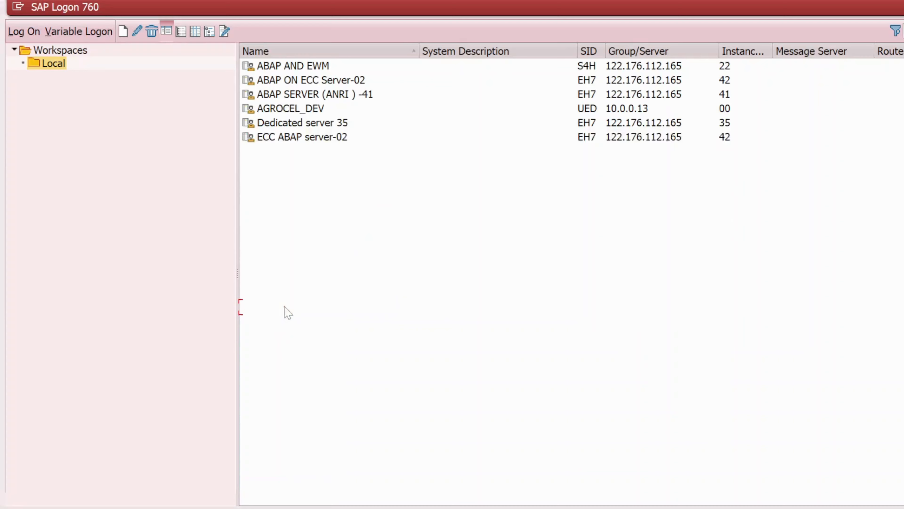
{"action": "key", "text": "Down"}
{"action": "key", "text": "Down"}
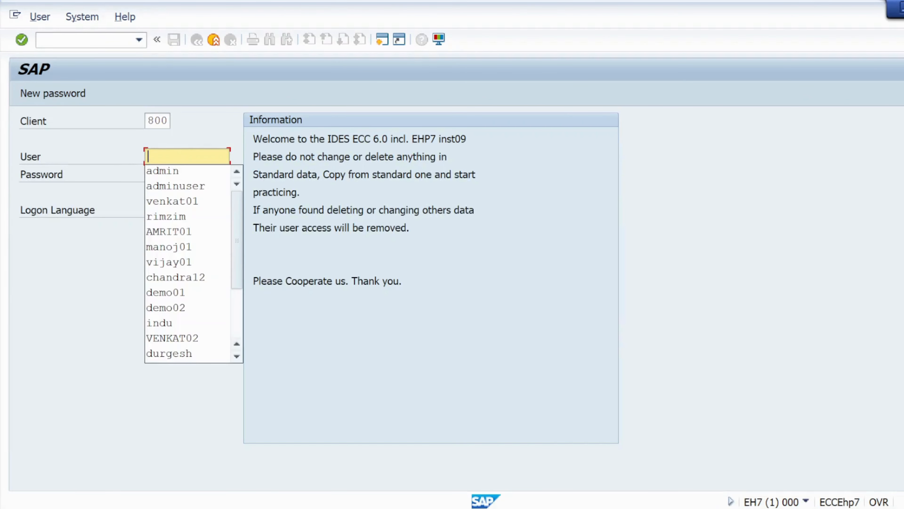
{"action": "key", "text": "Return"}
{"action": "key", "text": "Tab"}
{"action": "type", "text": "**"}
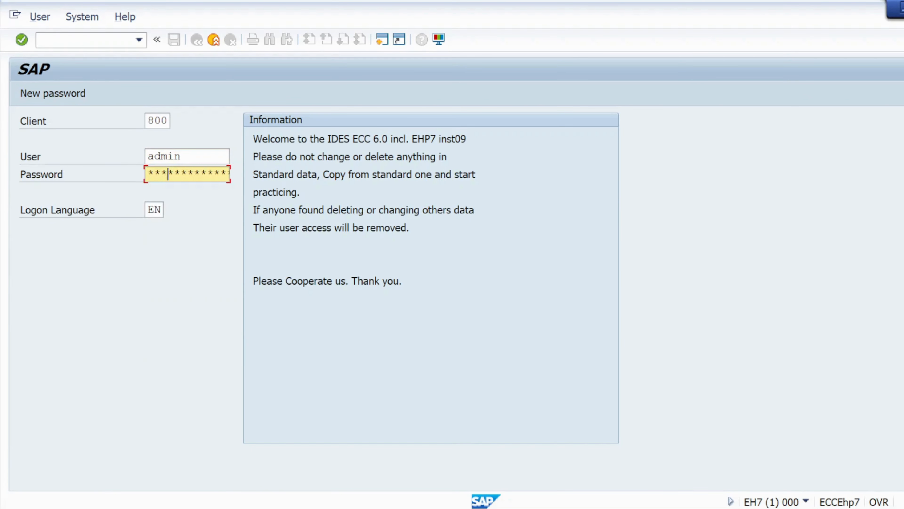
{"action": "key", "text": "Return"}
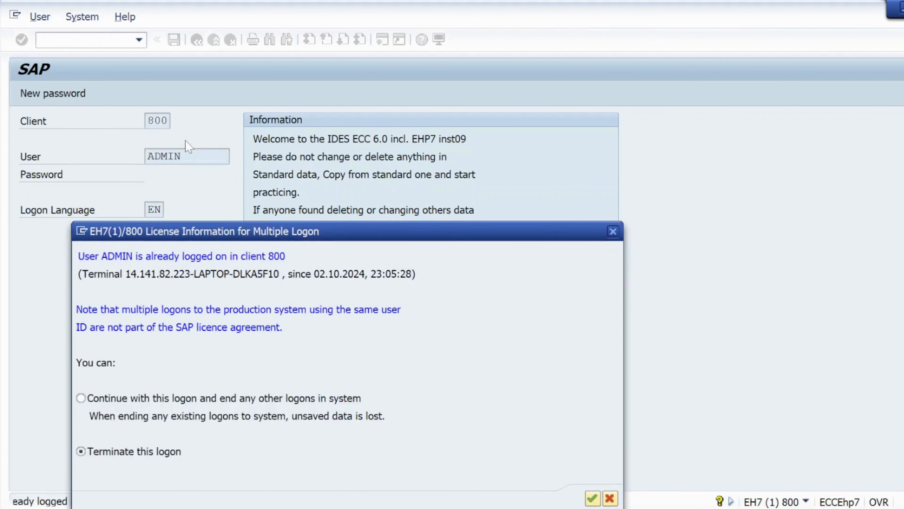
- Continue with this logon while ending all other logons, and start transaction me51n
{"action": "left_click", "coordinate": [91, 398]}
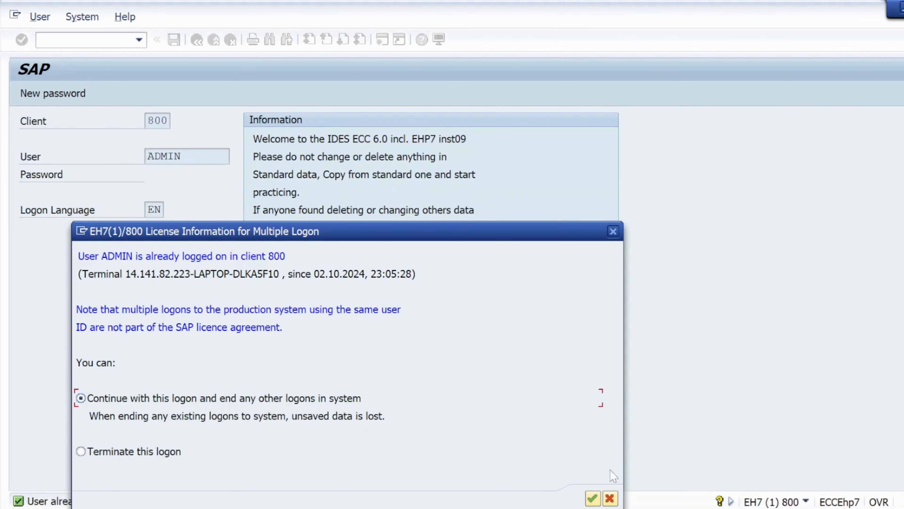
{"action": "left_click", "coordinate": [591, 498]}
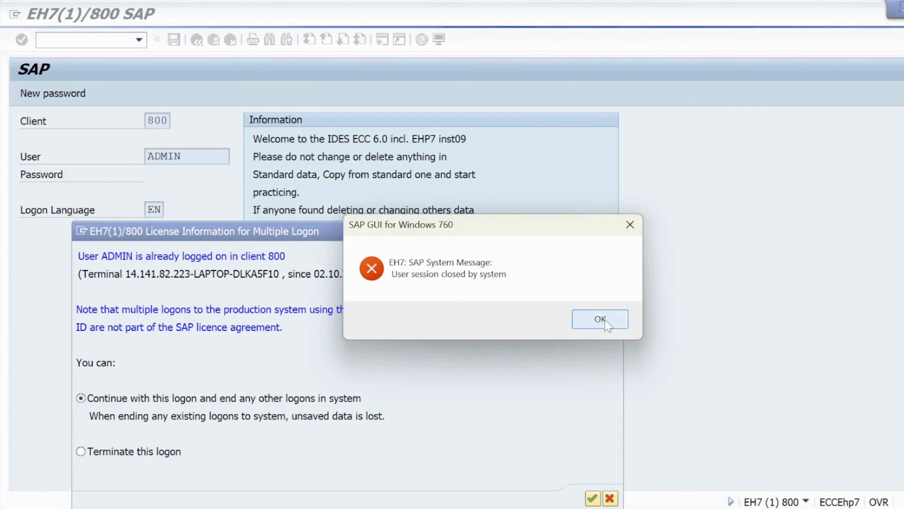
{"action": "left_click", "coordinate": [596, 316]}
{"action": "left_click", "coordinate": [591, 497]}
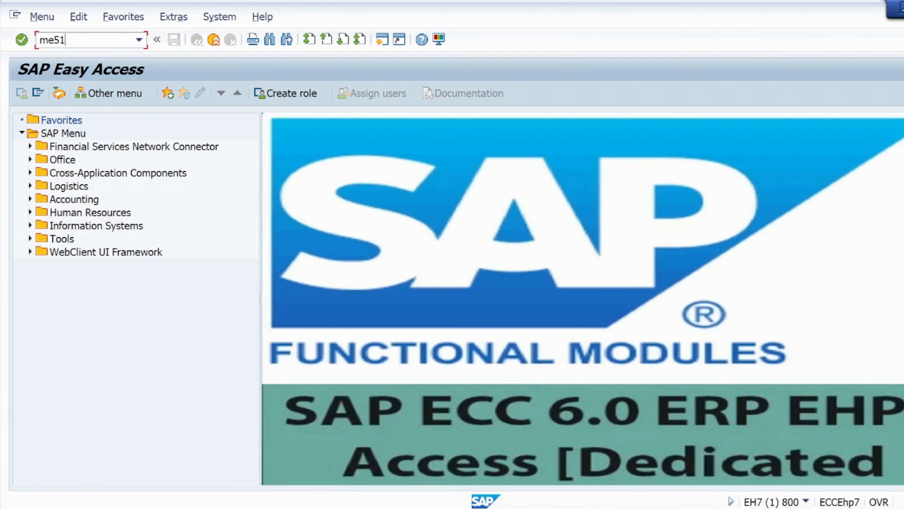
{"action": "type", "text": "me51n"}
{"action": "key", "text": "Return"}
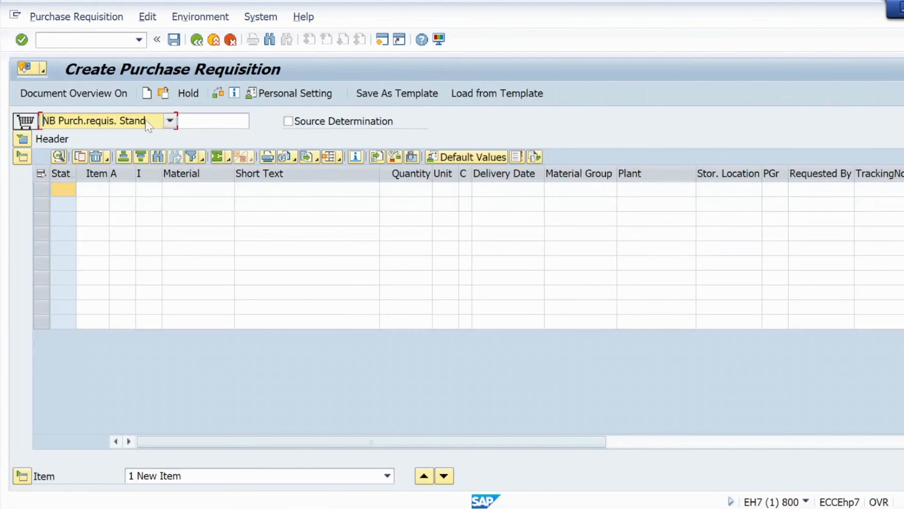
- Examine the document types available for the purchase requisition, including the domestic and import PR types
{"action": "left_click", "coordinate": [170, 122]}
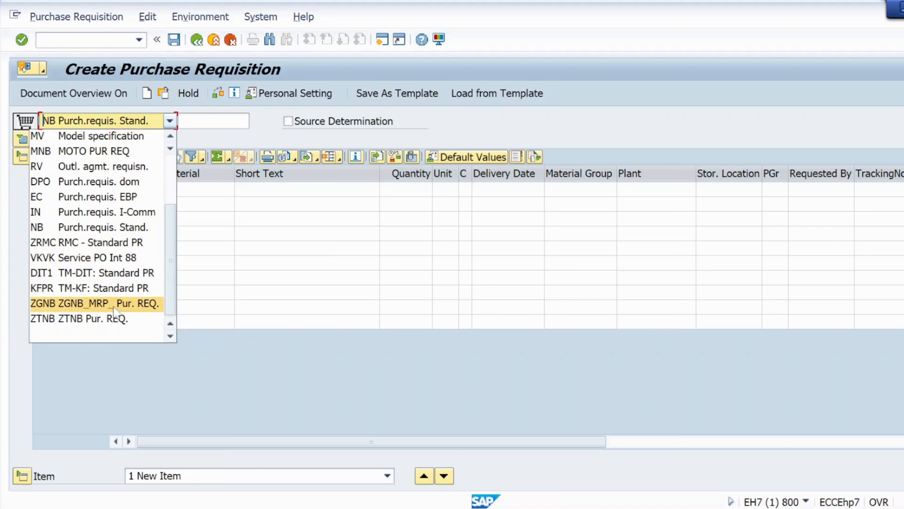
{"action": "scroll", "coordinate": [172, 253], "scroll_direction": "up", "scroll_amount": 2}
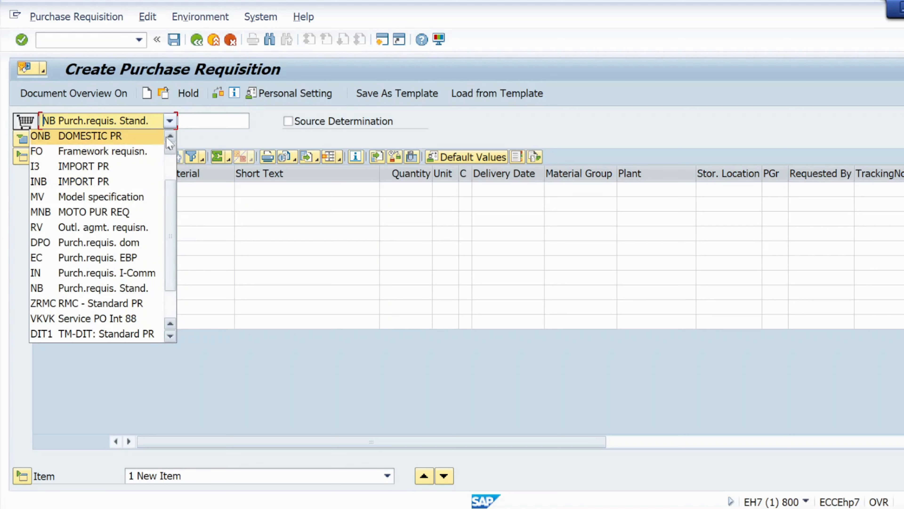
{"action": "scroll", "coordinate": [170, 142], "scroll_direction": "up", "scroll_amount": 1}
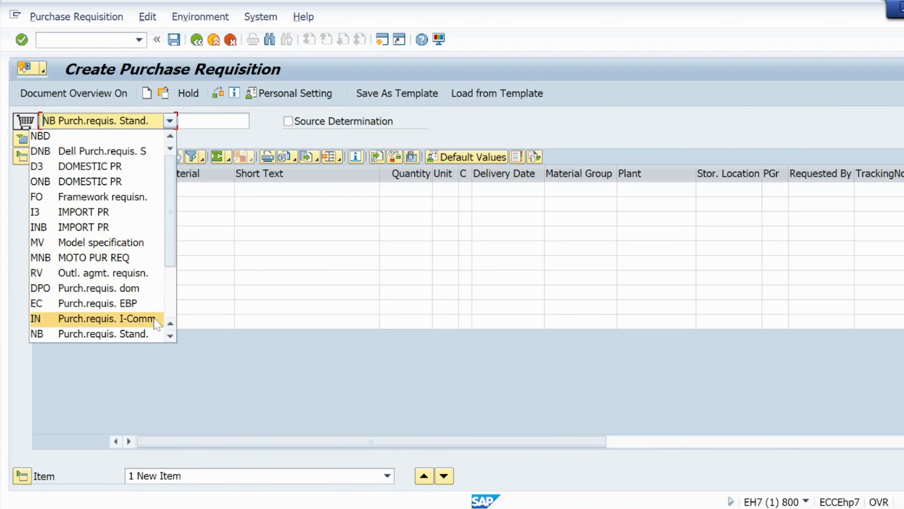
{"action": "left_click", "coordinate": [170, 335]}
{"action": "left_click", "coordinate": [170, 336]}
{"action": "left_click", "coordinate": [171, 336]}
{"action": "left_click", "coordinate": [170, 335]}
{"action": "left_click", "coordinate": [170, 335]}
{"action": "left_click", "coordinate": [170, 336]}
{"action": "left_click", "coordinate": [170, 335]}
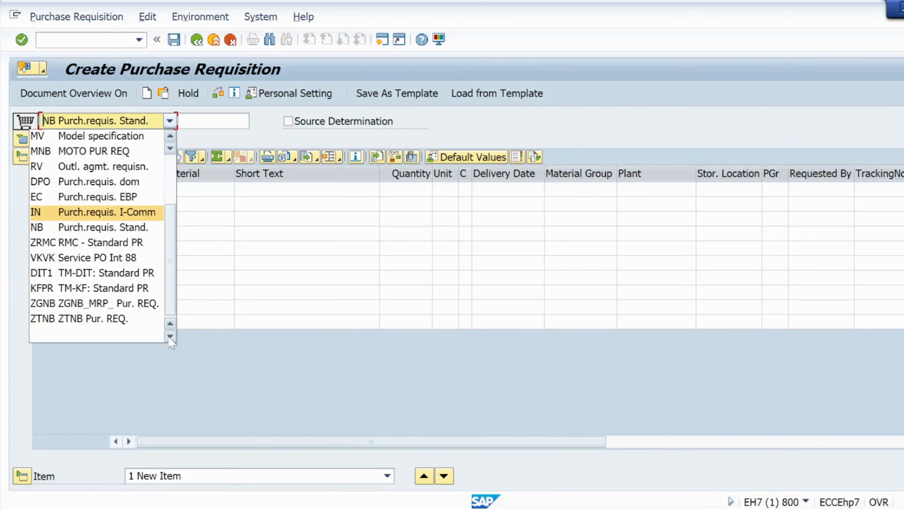
{"action": "left_click", "coordinate": [171, 137]}
{"action": "left_click", "coordinate": [171, 137]}
{"action": "left_click", "coordinate": [171, 136]}
- Open the customizing transaction spro in a new session and bring that session to the front
{"action": "left_click", "coordinate": [106, 40]}
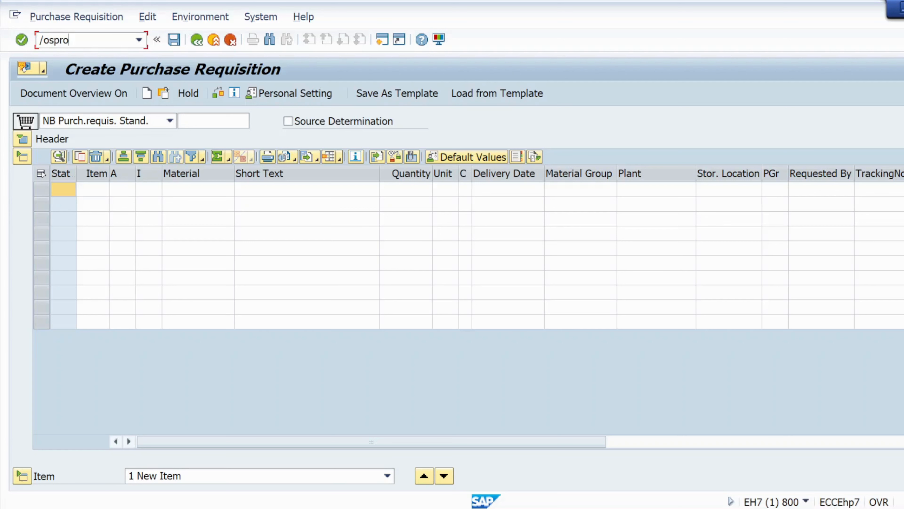
{"action": "key", "text": "Return"}
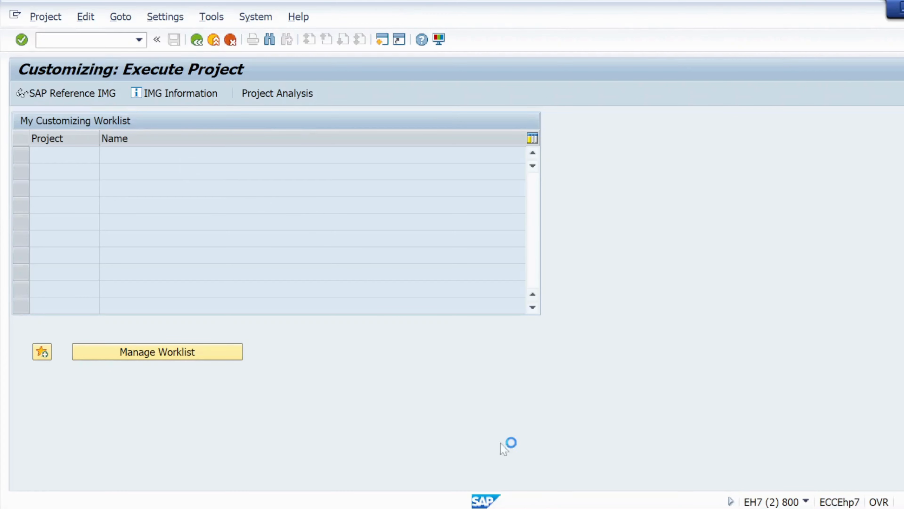
{"action": "mouse_move", "coordinate": [625, 507]}
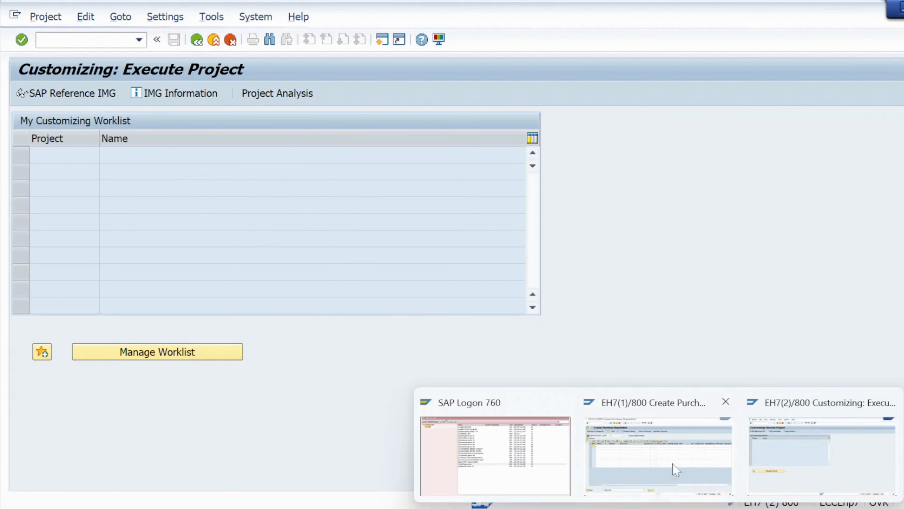
{"action": "left_click", "coordinate": [749, 432]}
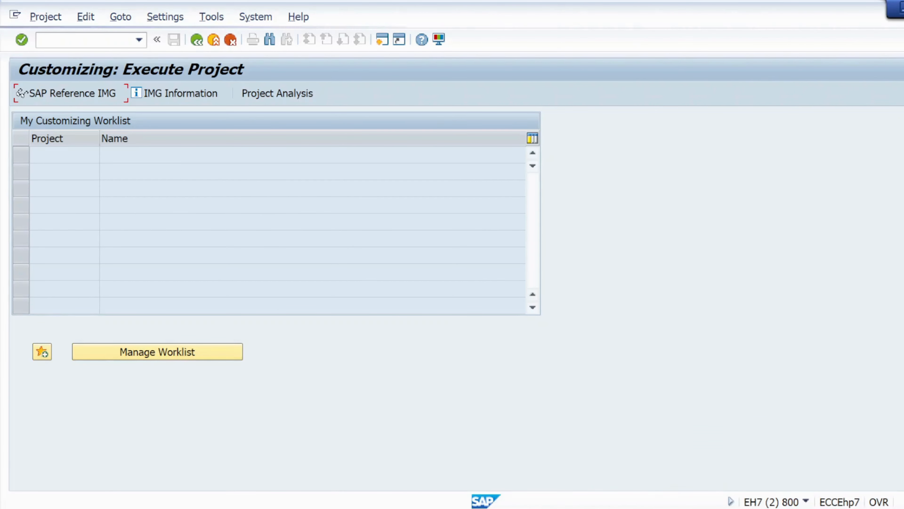
{"action": "mouse_move", "coordinate": [657, 505]}
{"action": "left_click", "coordinate": [639, 469]}
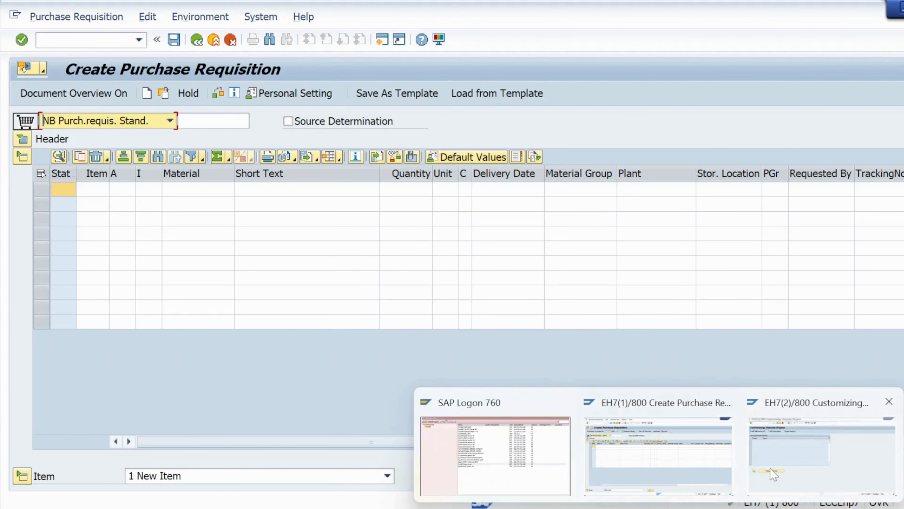
{"action": "left_click", "coordinate": [772, 472]}
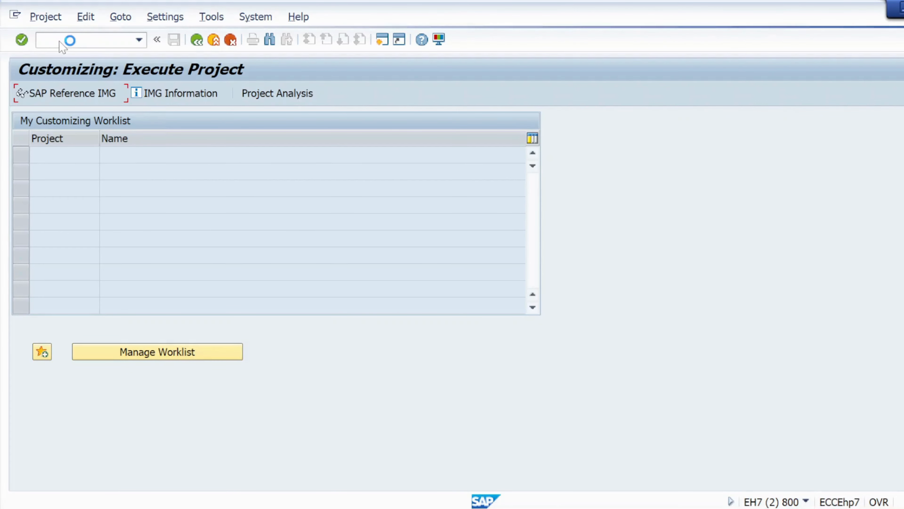
- Return to SAP Logon, reconnect to the server, and log on as admin with the account password, ending any other logons
{"action": "mouse_move", "coordinate": [626, 508]}
{"action": "mouse_move", "coordinate": [659, 508]}
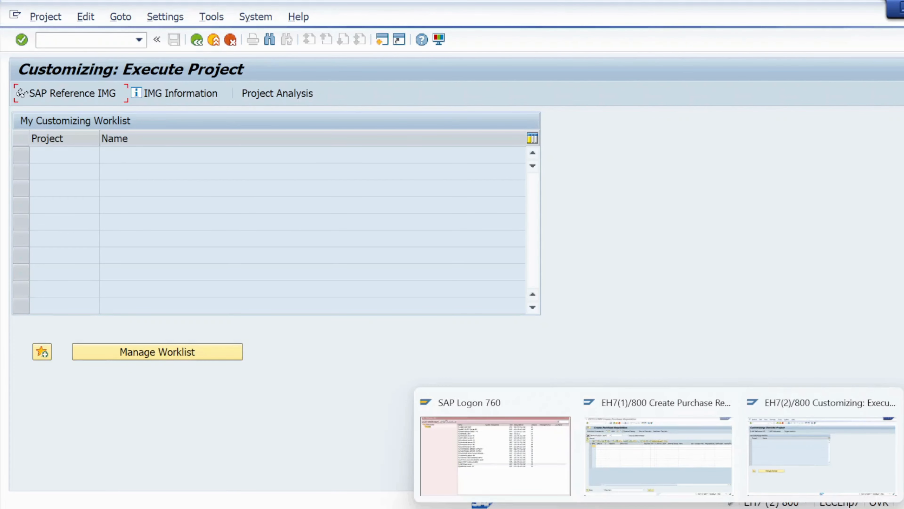
{"action": "left_click", "coordinate": [539, 464]}
{"action": "double_click", "coordinate": [295, 307]}
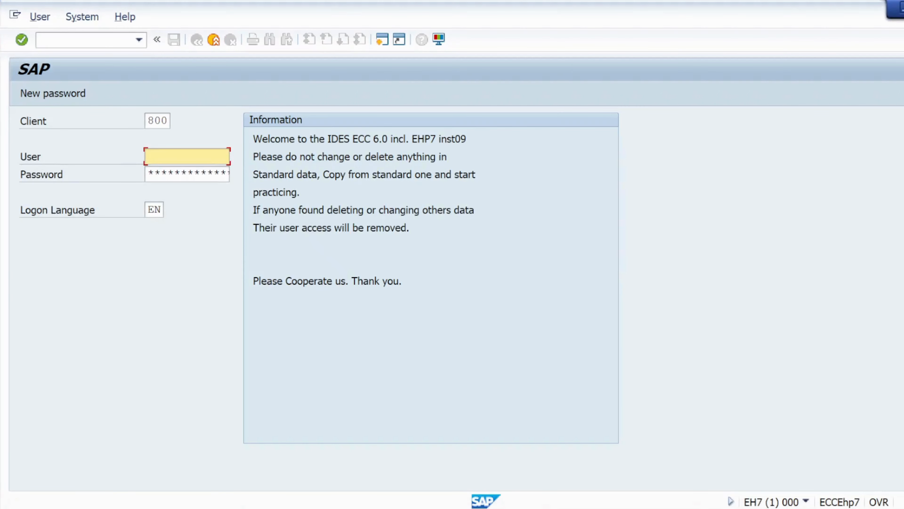
{"action": "left_click", "coordinate": [161, 157]}
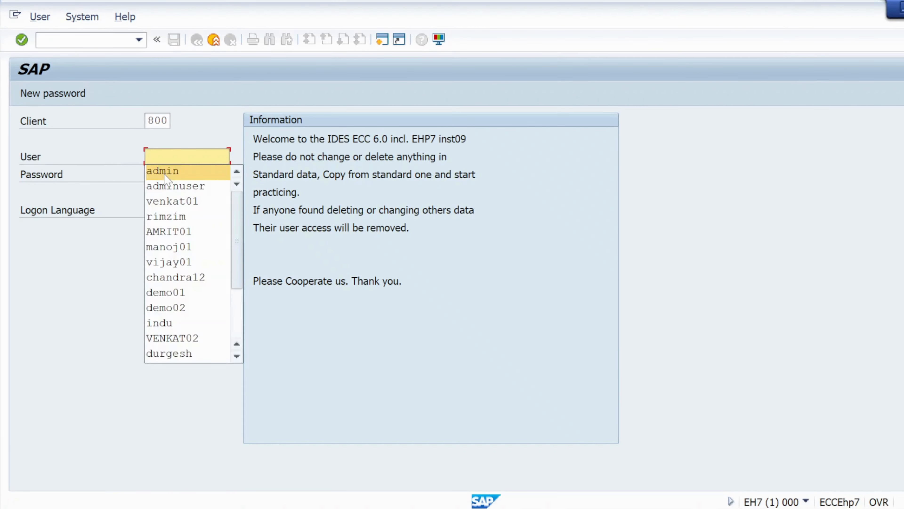
{"action": "left_click", "coordinate": [165, 174]}
{"action": "type", "text": "*"}
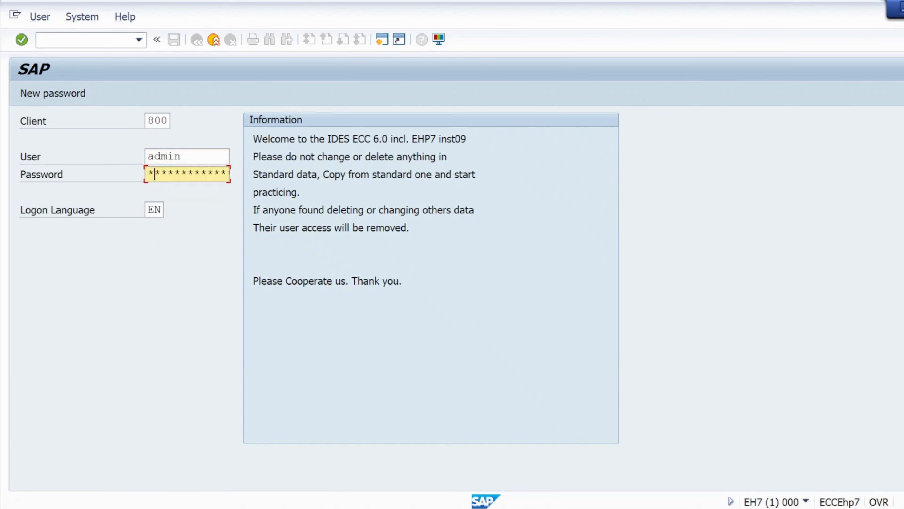
{"action": "key", "text": "Caps_Lock"}
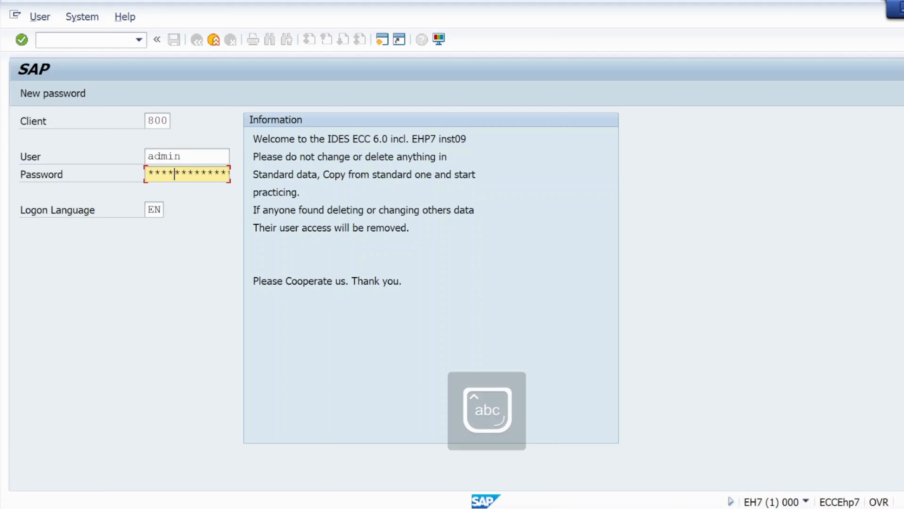
{"action": "key", "text": "Return"}
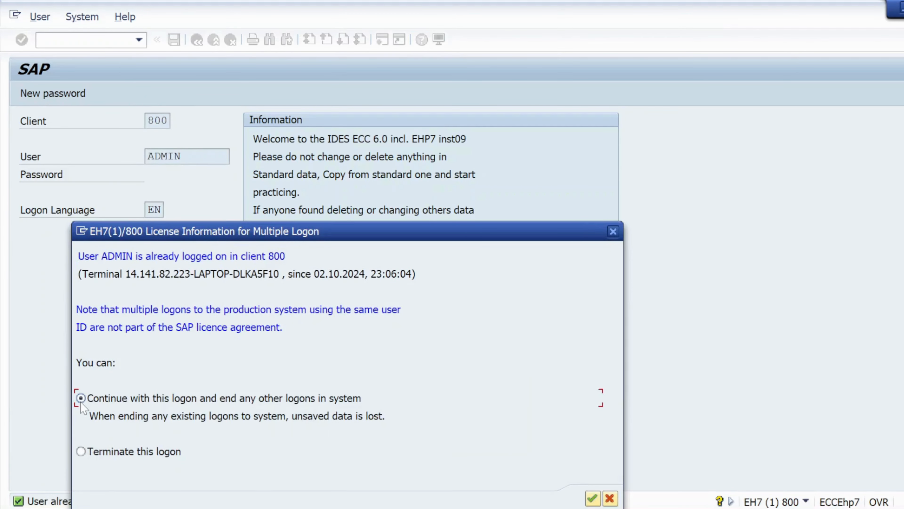
{"action": "key", "text": "Return"}
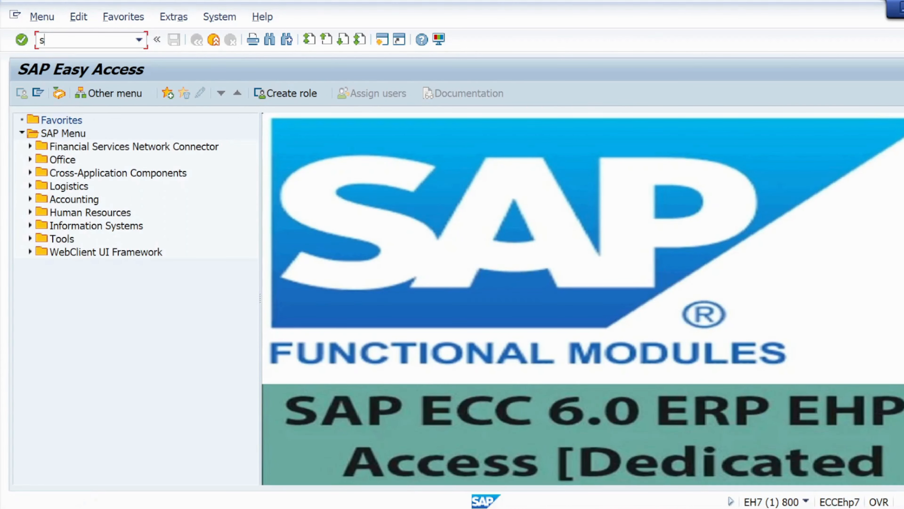
- Start transaction spro, open the SAP Reference IMG, and expand Materials Management down to Purchasing
{"action": "key", "text": "Return"}
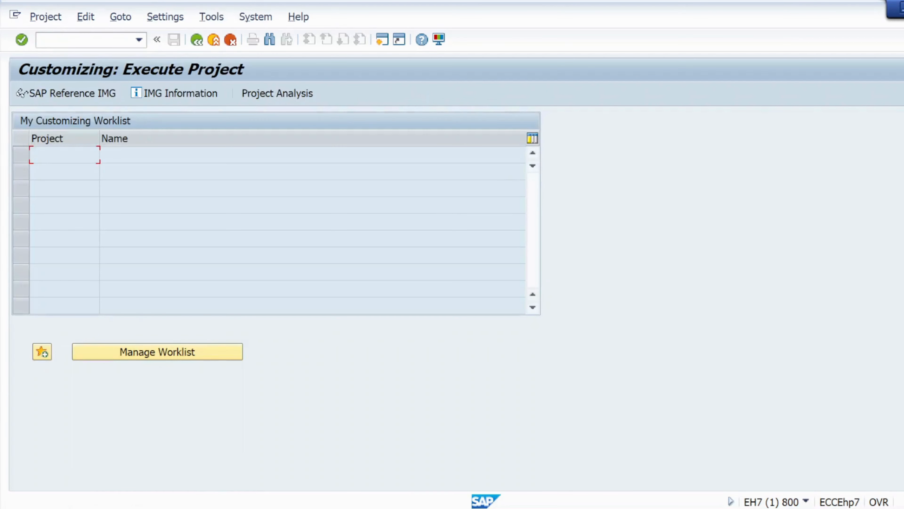
{"action": "left_click", "coordinate": [71, 95]}
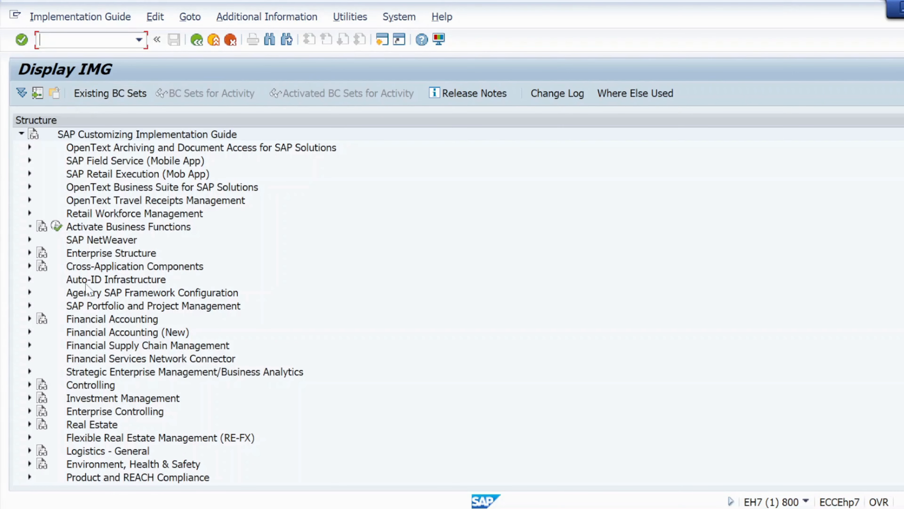
{"action": "scroll", "coordinate": [68, 325], "scroll_direction": "down", "scroll_amount": 2}
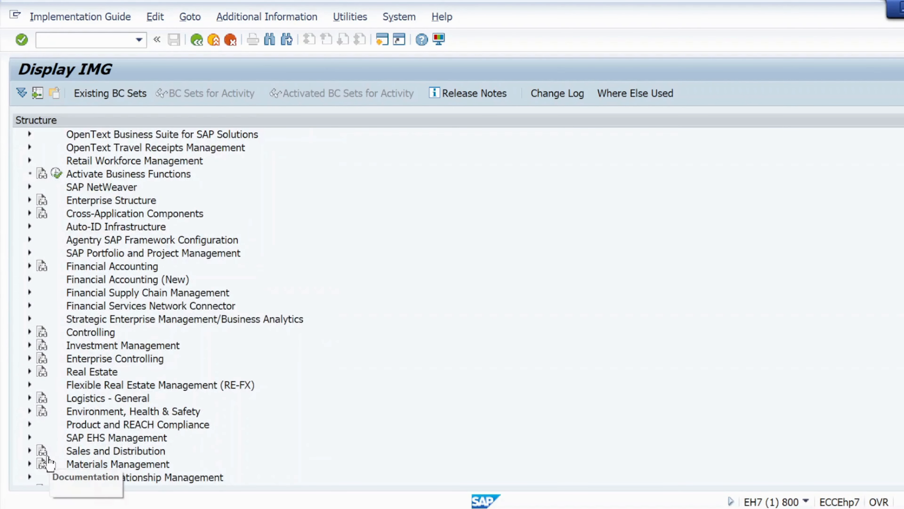
{"action": "left_click", "coordinate": [30, 464]}
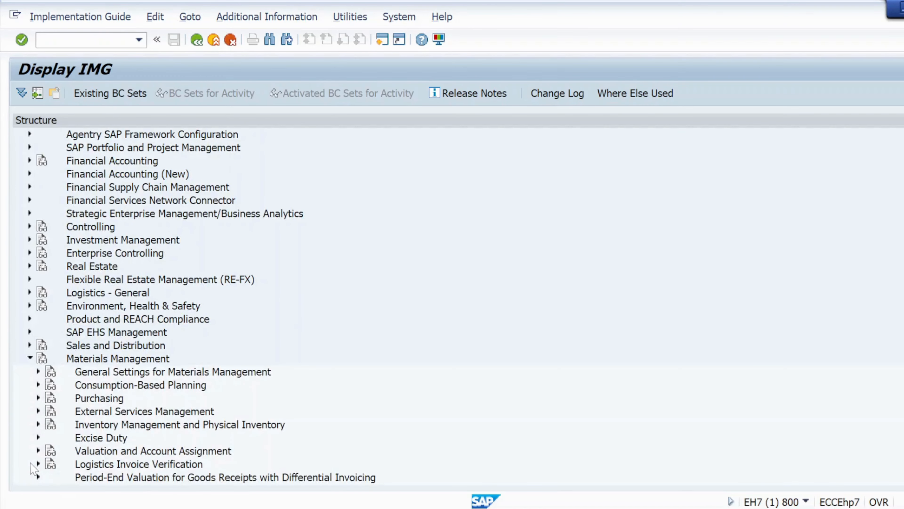
{"action": "left_click", "coordinate": [38, 398]}
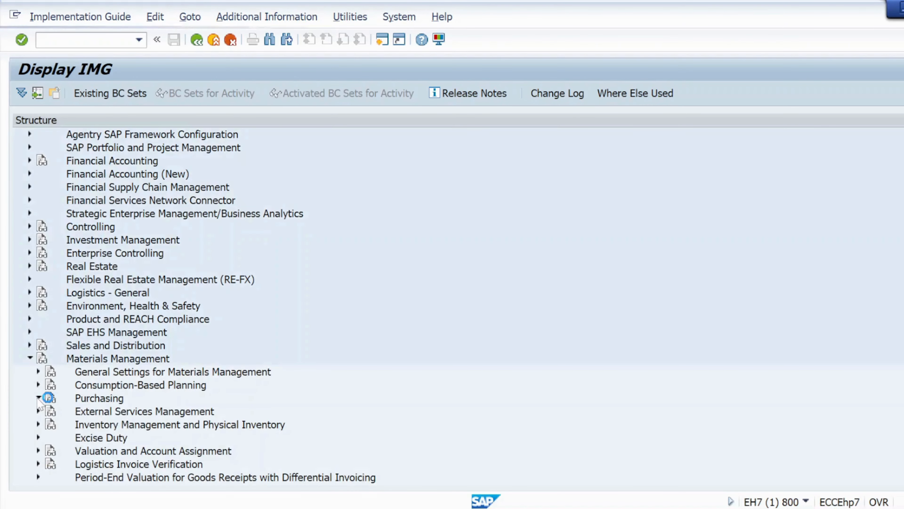
- Under Purchase Requisition, expand Release Procedure and Procedure with Classification, and start the Edit Characteristics activity
{"action": "scroll", "coordinate": [88, 351], "scroll_direction": "down", "scroll_amount": 1}
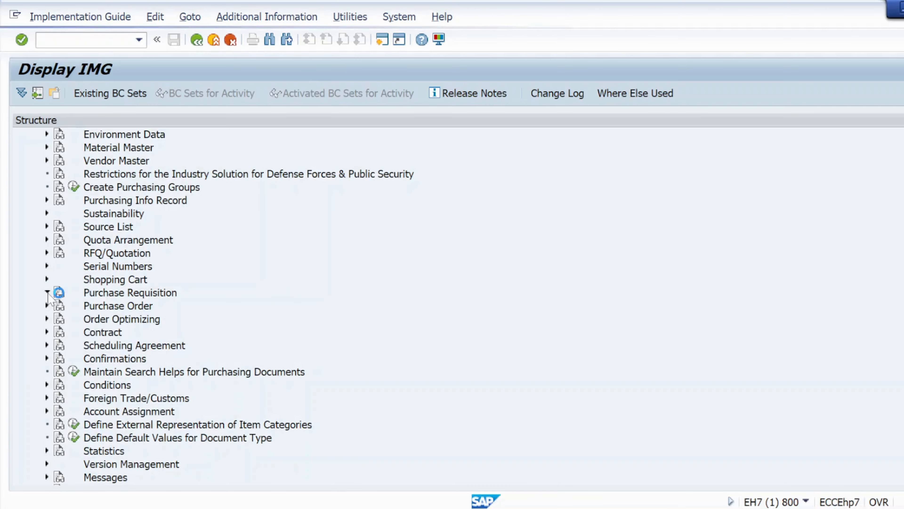
{"action": "left_click", "coordinate": [48, 292]}
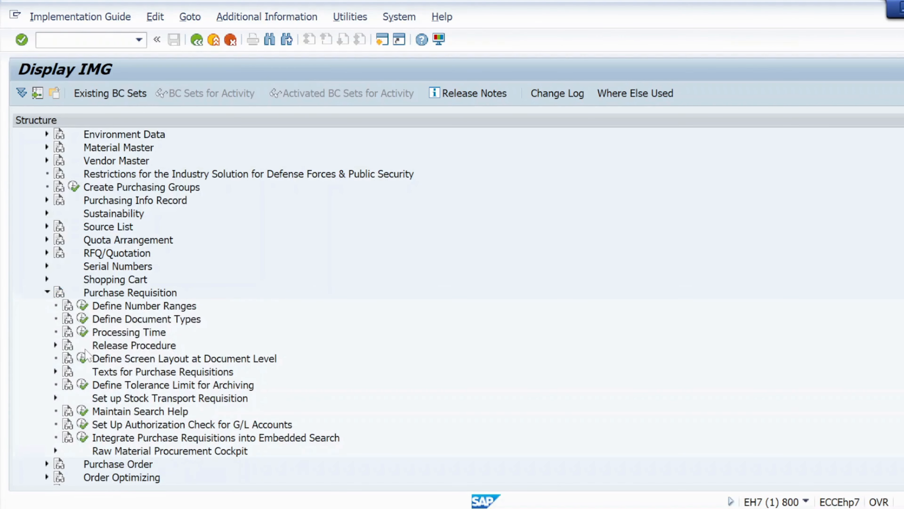
{"action": "scroll", "coordinate": [85, 353], "scroll_direction": "down", "scroll_amount": 1}
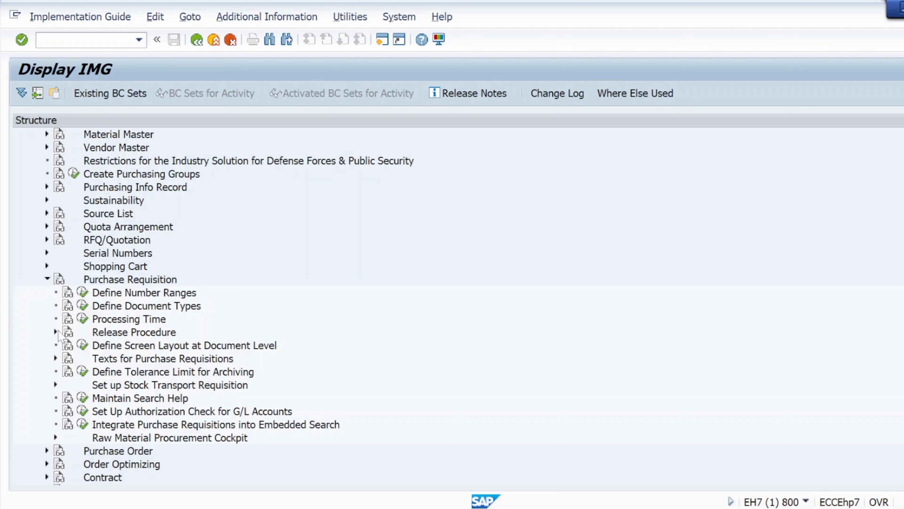
{"action": "left_click", "coordinate": [55, 332]}
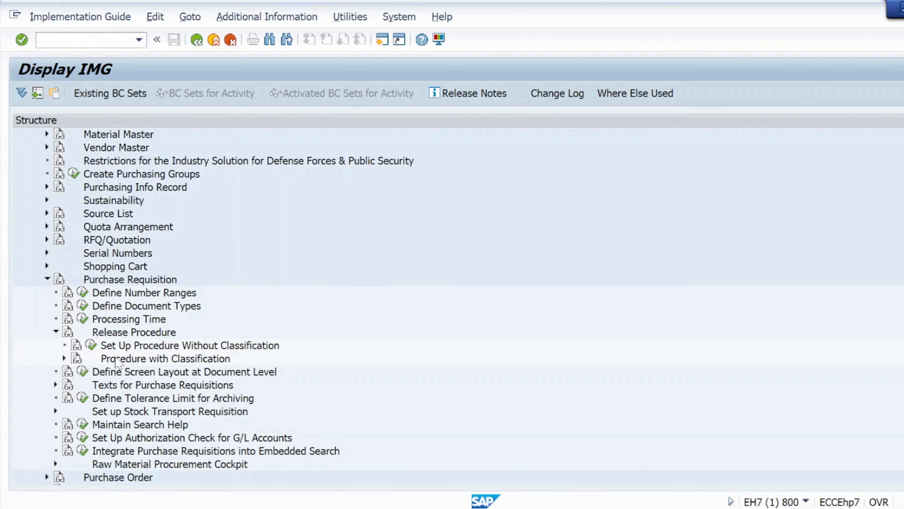
{"action": "left_click", "coordinate": [64, 358]}
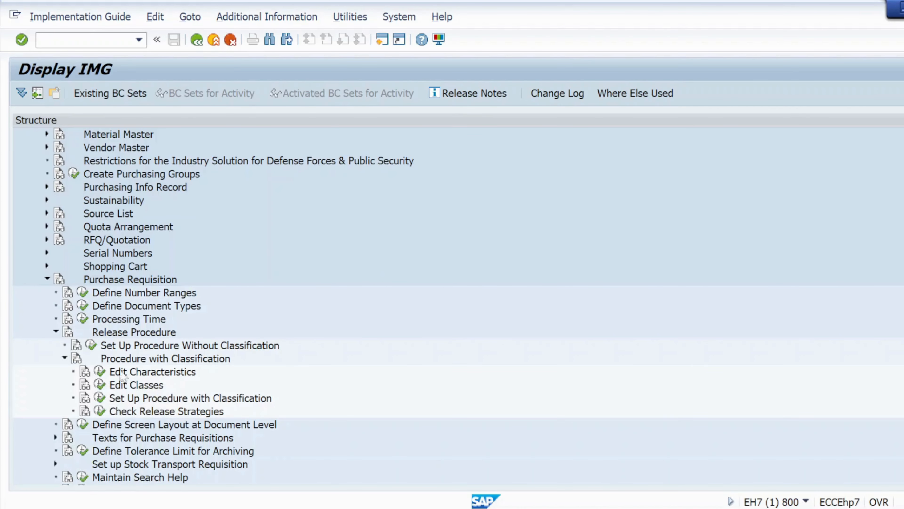
{"action": "left_click", "coordinate": [100, 372]}
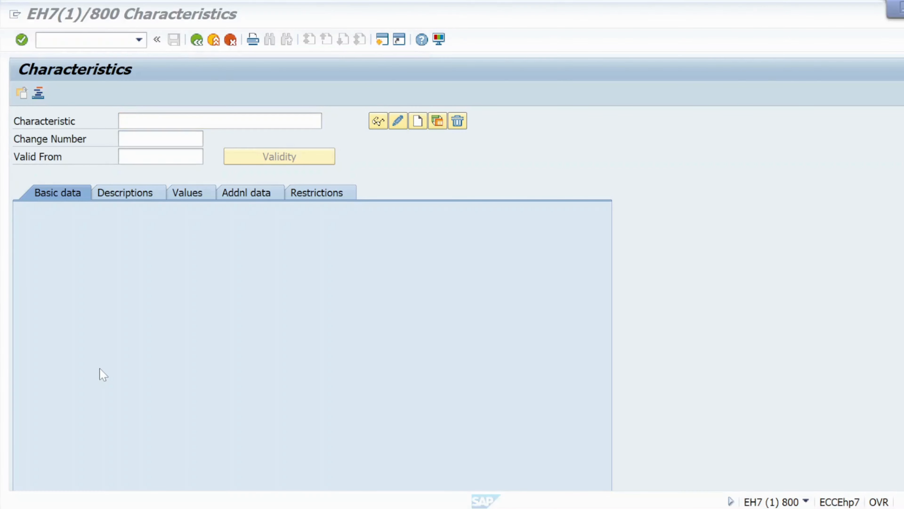
- Switch to the U-tube text.txt notes in Notepad and examine the client requirement for plants, purchasing groups, and domestic and import PRs
{"action": "key", "text": "alt+Tab"}
{"action": "key", "text": "alt+Tab"}
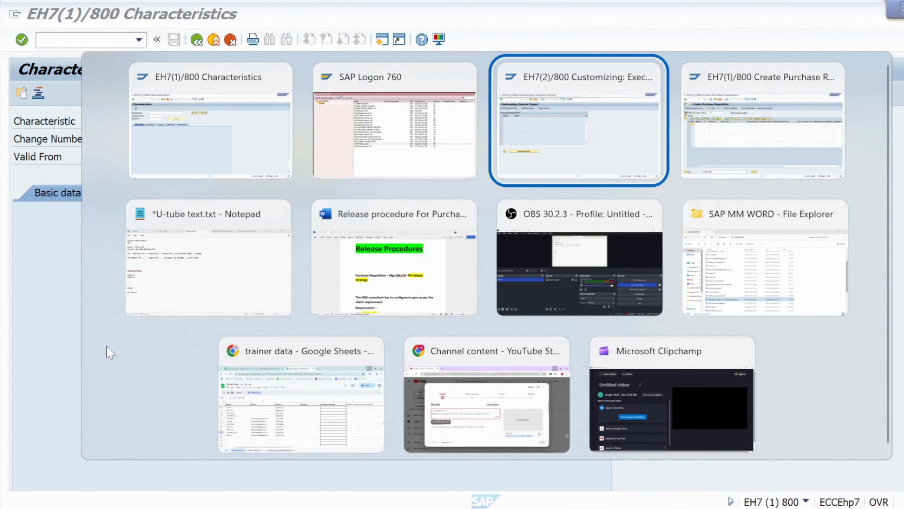
{"action": "key", "text": "alt+Down"}
{"action": "key", "text": "alt+Left"}
{"action": "key", "text": "alt+Left"}
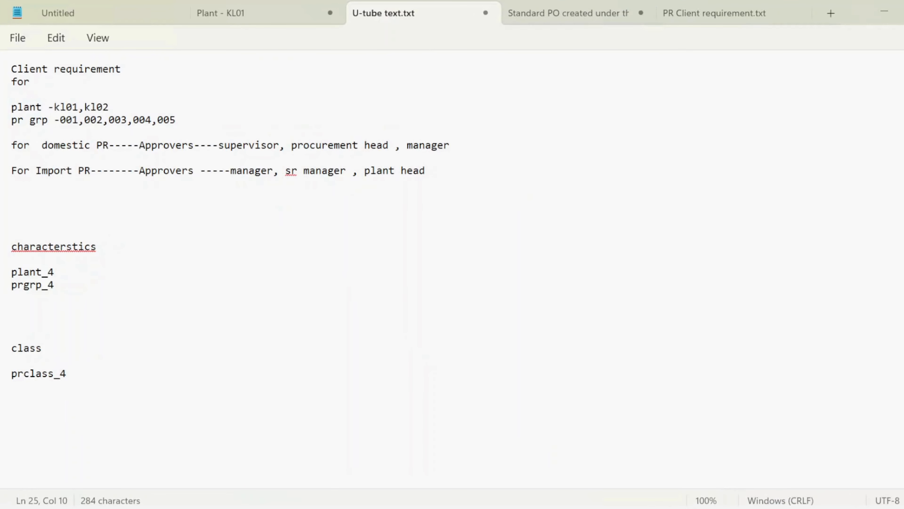
{"action": "left_click", "coordinate": [177, 120]}
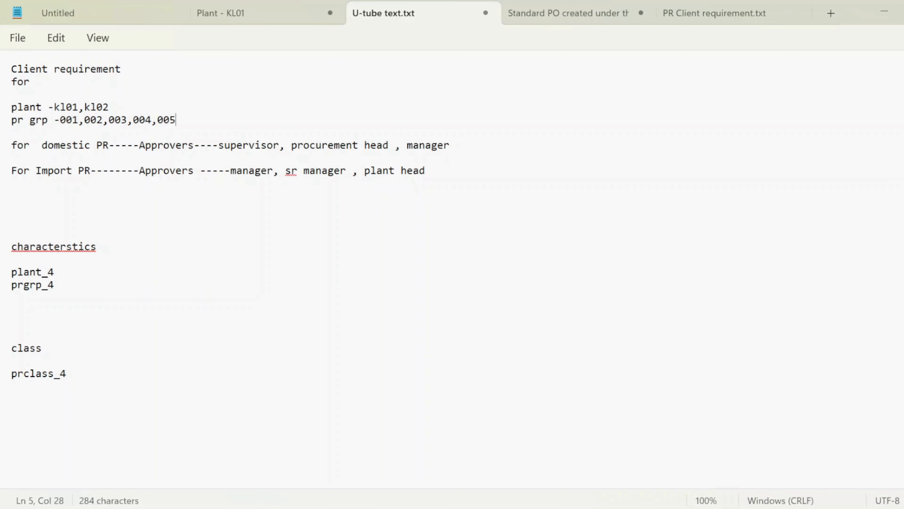
{"action": "left_click_drag", "start_coordinate": [114, 145], "coordinate": [55, 146]}
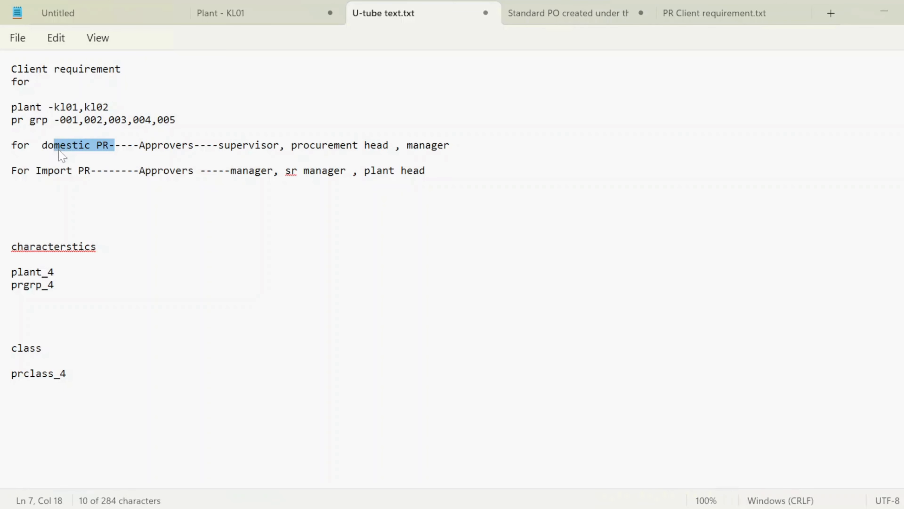
{"action": "left_click", "coordinate": [12, 157]}
{"action": "left_click_drag", "start_coordinate": [90, 171], "coordinate": [40, 174]}
{"action": "left_click", "coordinate": [60, 148]}
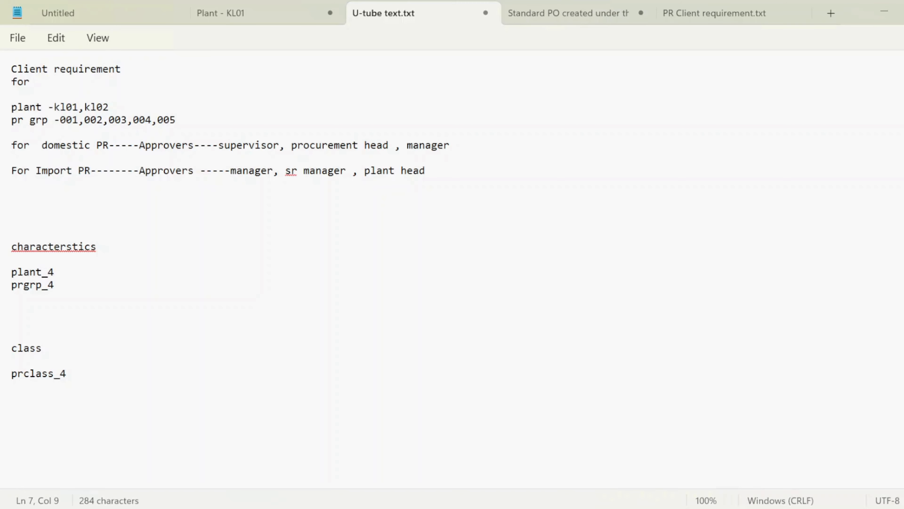
{"action": "left_click_drag", "start_coordinate": [41, 121], "coordinate": [3, 109]}
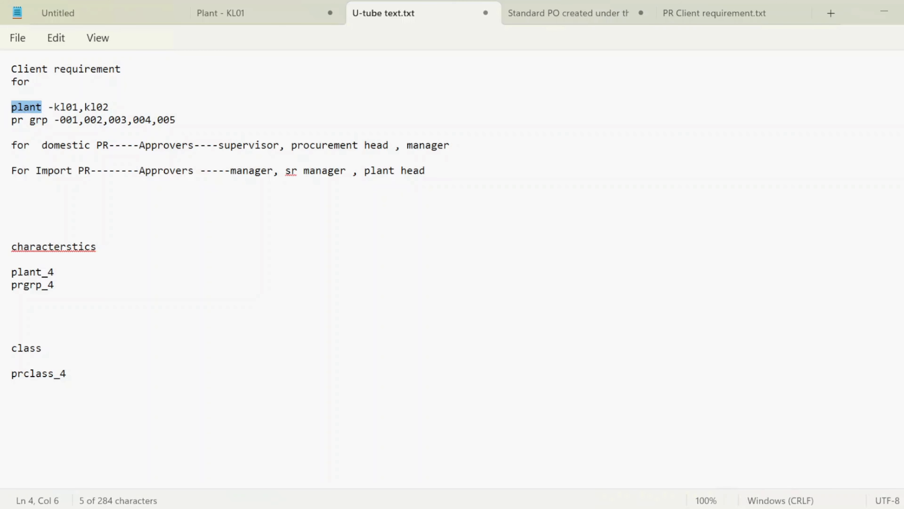
- Add prdt_4 on a new line below prgrp_4 in the characteristics list
{"action": "left_click", "coordinate": [55, 285]}
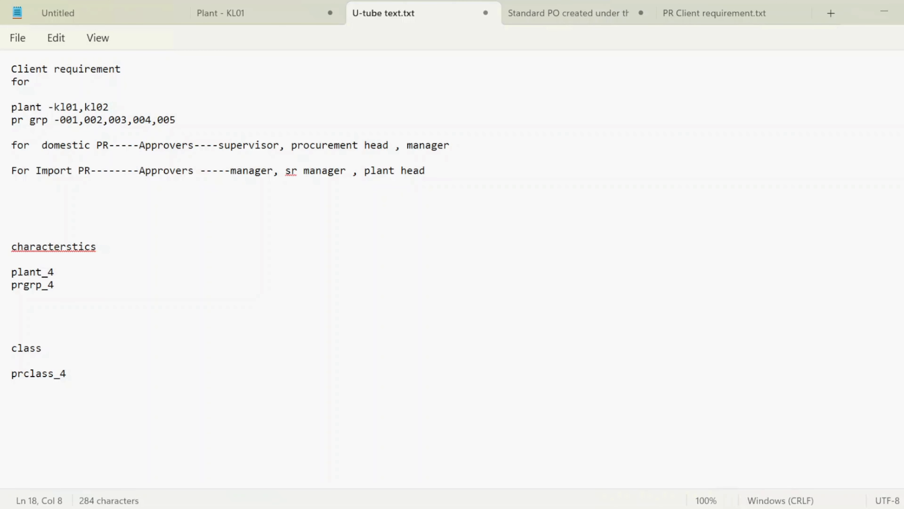
{"action": "key", "text": "Return"}
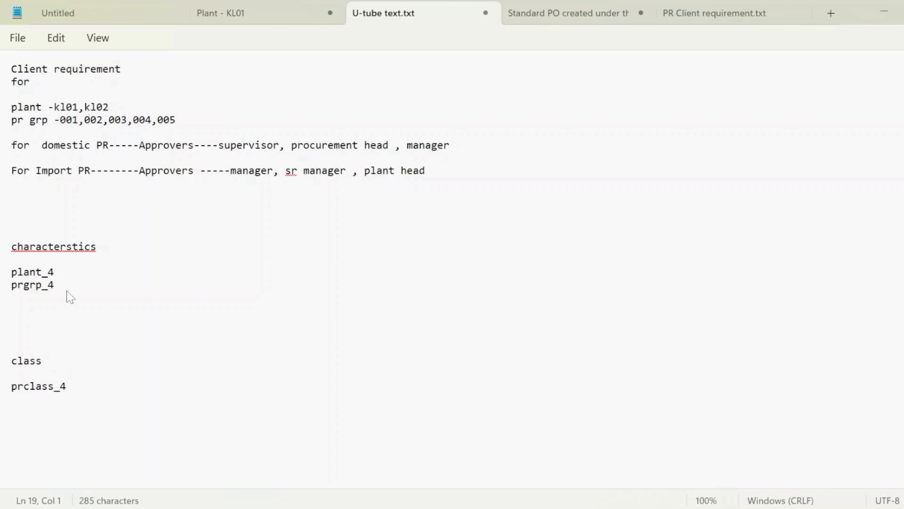
{"action": "type", "text": "prdt_4"}
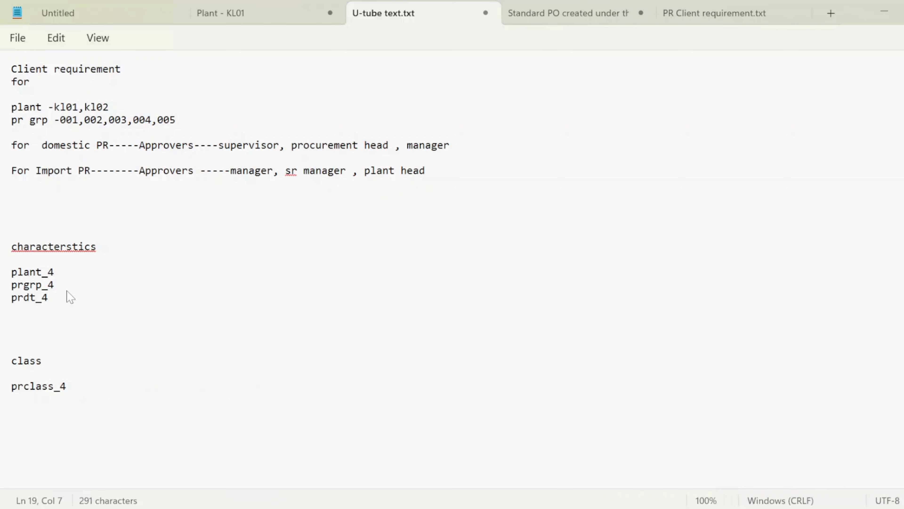
- Copy plant_4 from the Notepad characteristics list and create a characteristic with that name in SAP
{"action": "key", "text": "alt+Tab"}
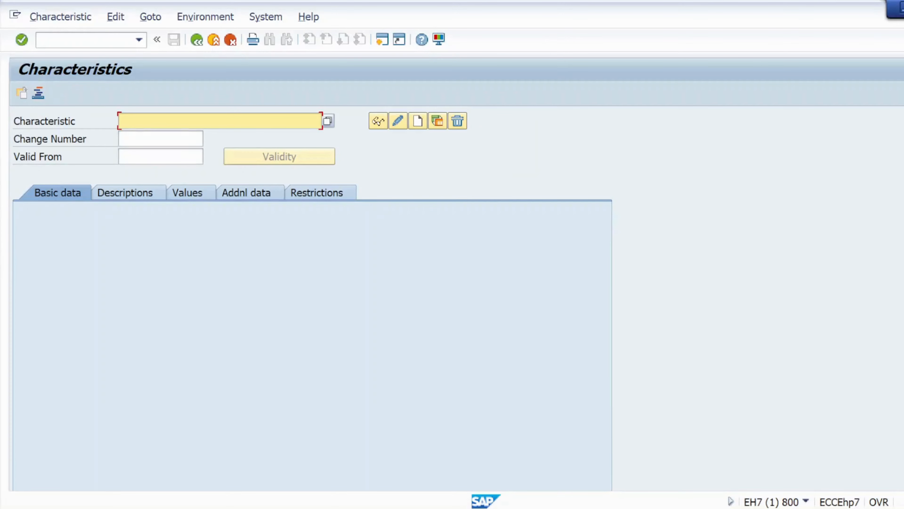
{"action": "key", "text": "alt+Tab"}
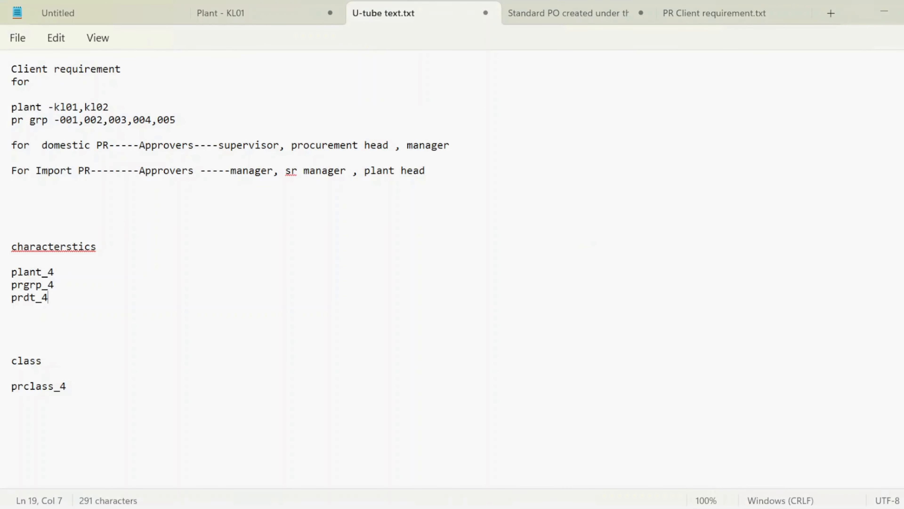
{"action": "mouse_move", "coordinate": [54, 271]}
{"action": "left_mouse_down"}
{"action": "mouse_move", "coordinate": [11, 273]}
{"action": "mouse_move", "coordinate": [8, 283]}
{"action": "mouse_move", "coordinate": [61, 268]}
{"action": "left_mouse_up"}
{"action": "key", "text": "ctrl+c"}
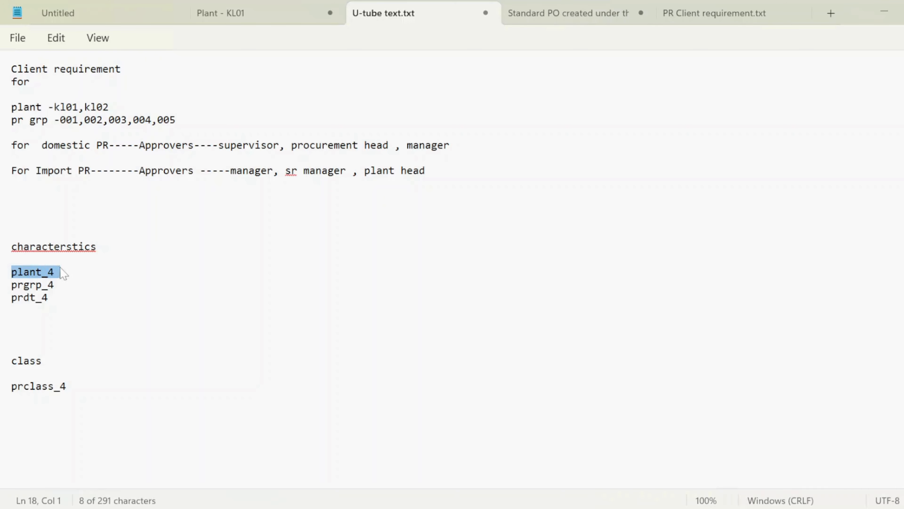
{"action": "left_click", "coordinate": [47, 260]}
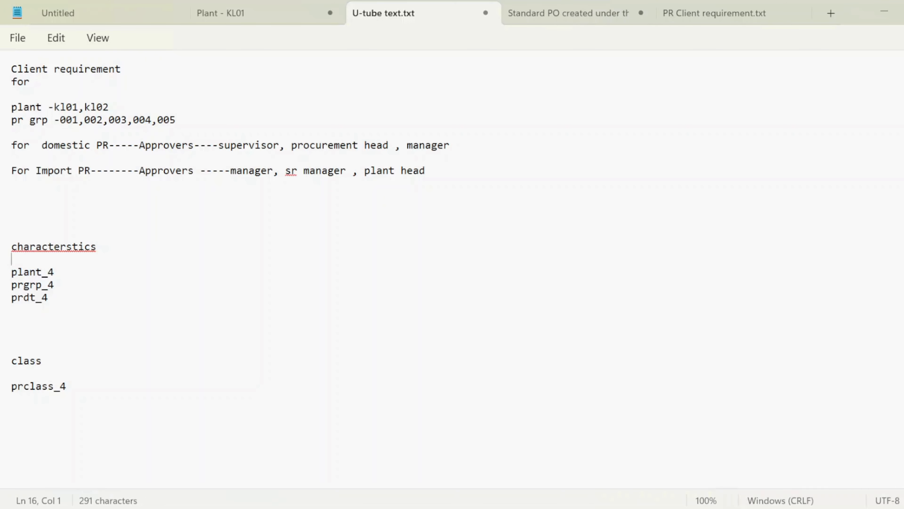
{"action": "key", "text": "alt+Tab"}
{"action": "key", "text": "ctrl+v"}
{"action": "left_click", "coordinate": [418, 121]}
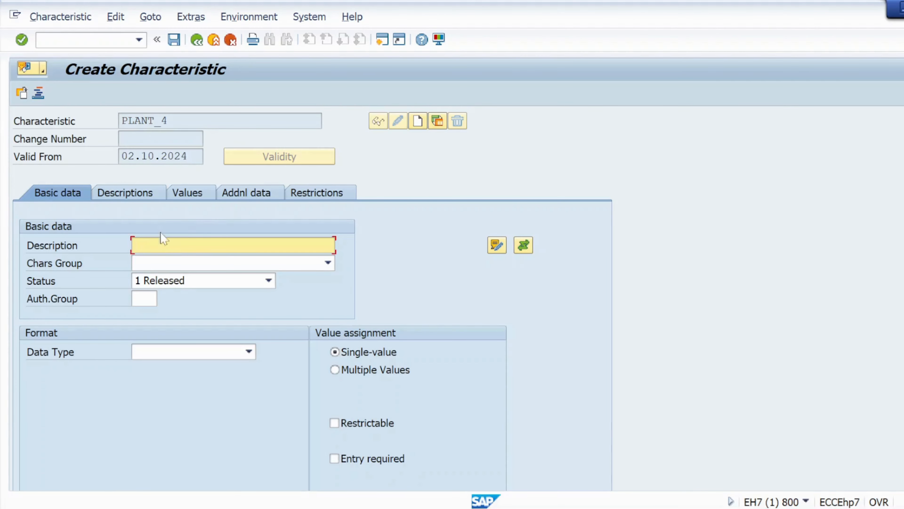
- Use the characteristic's name, PLANT_4, as its description in the basic data
{"action": "left_click_drag", "start_coordinate": [167, 120], "coordinate": [121, 120]}
{"action": "key", "text": "ctrl+c"}
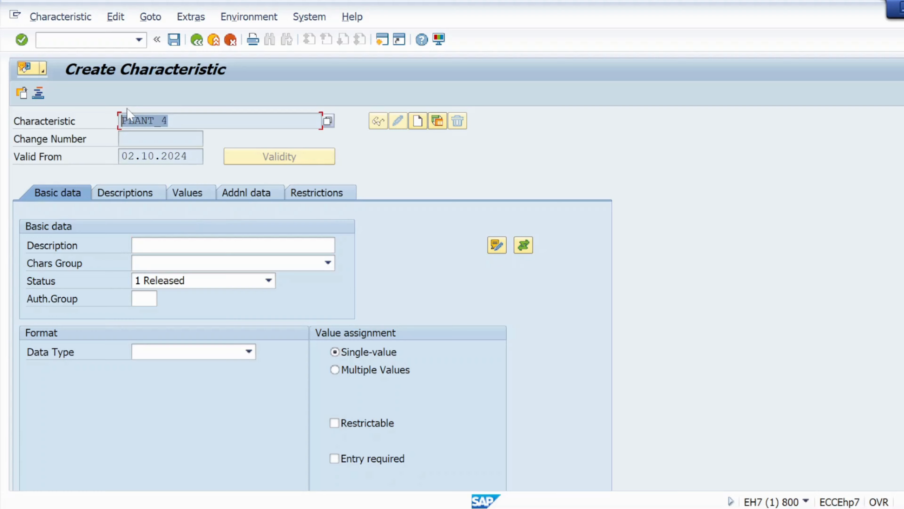
{"action": "left_click", "coordinate": [143, 119]}
{"action": "left_click", "coordinate": [171, 245]}
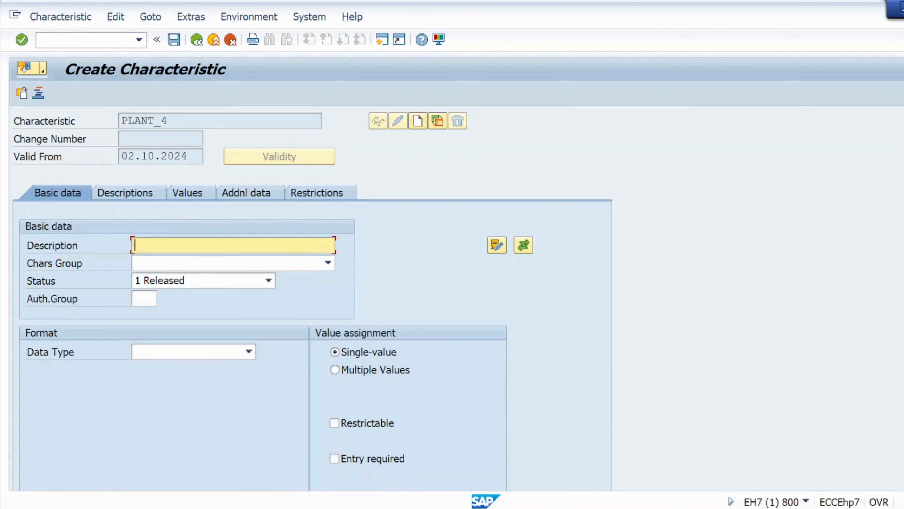
{"action": "key", "text": "ctrl+v"}
- Check plants kl01 and kl02 in the Notepad requirement, and allow multiple values for the PLANT_4 characteristic in SAP
{"action": "left_click", "coordinate": [526, 508]}
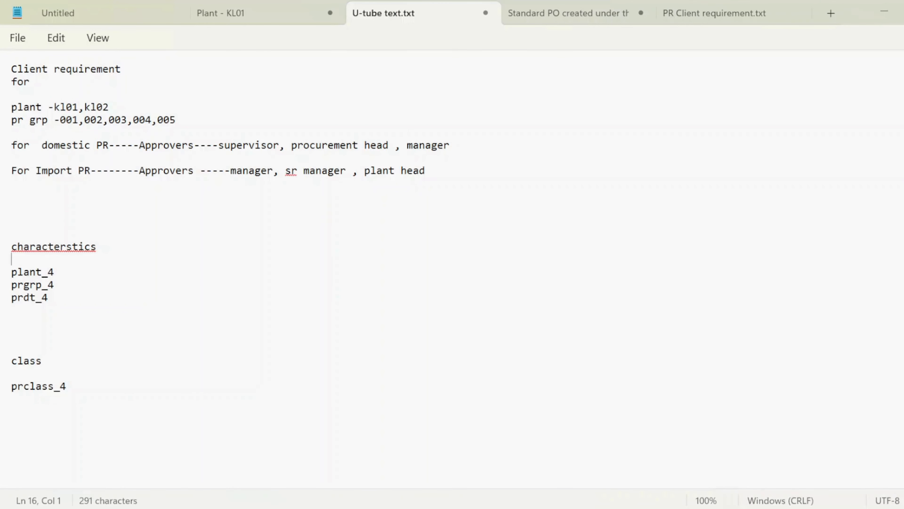
{"action": "left_click_drag", "start_coordinate": [109, 107], "coordinate": [54, 109]}
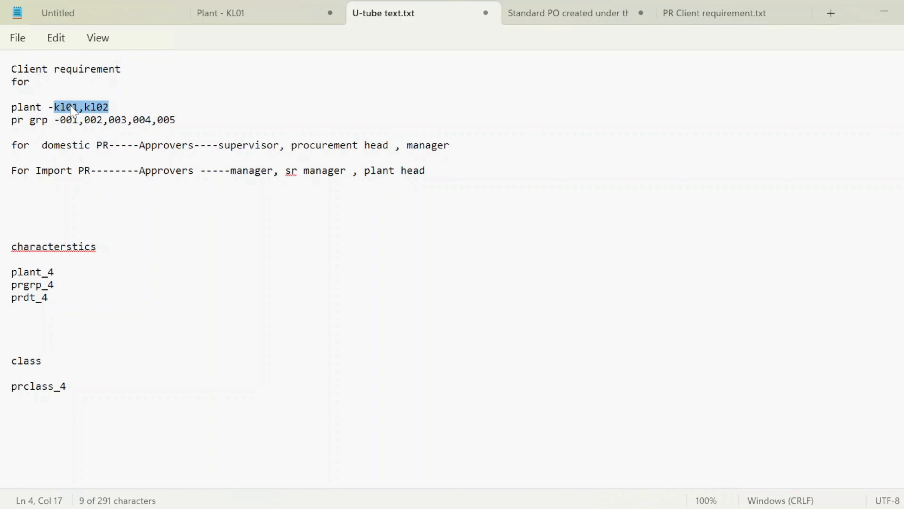
{"action": "left_click", "coordinate": [74, 109]}
{"action": "left_click_drag", "start_coordinate": [108, 108], "coordinate": [58, 109]}
{"action": "key", "text": "alt+Tab"}
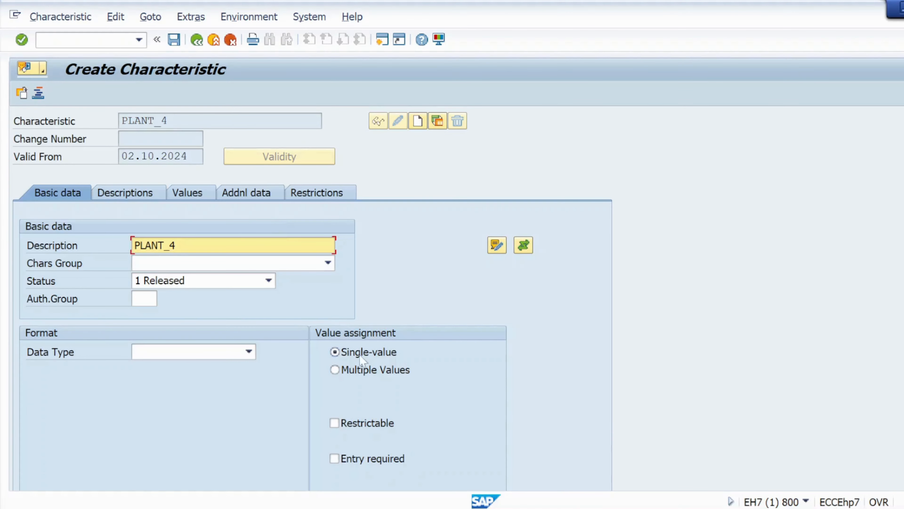
{"action": "left_click", "coordinate": [336, 370]}
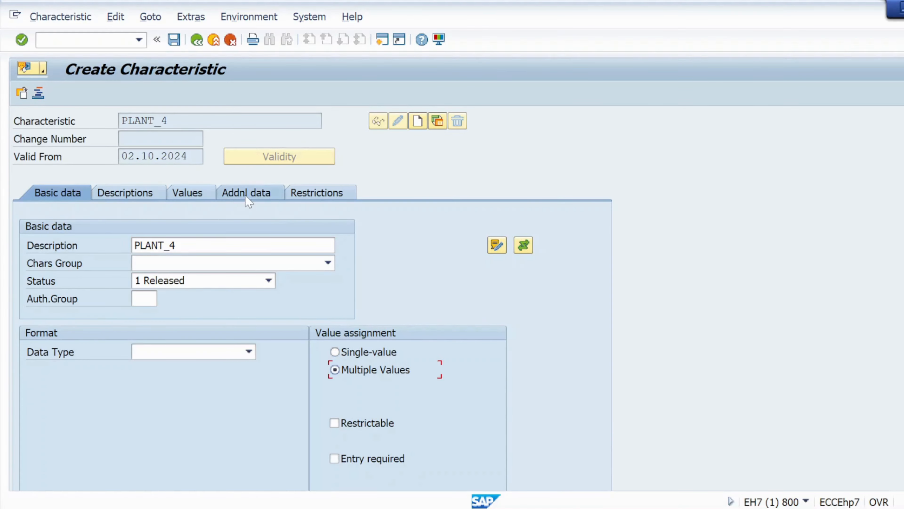
- Enter ceban as the reference table name in the additional data of PLANT_4
{"action": "left_click", "coordinate": [248, 200]}
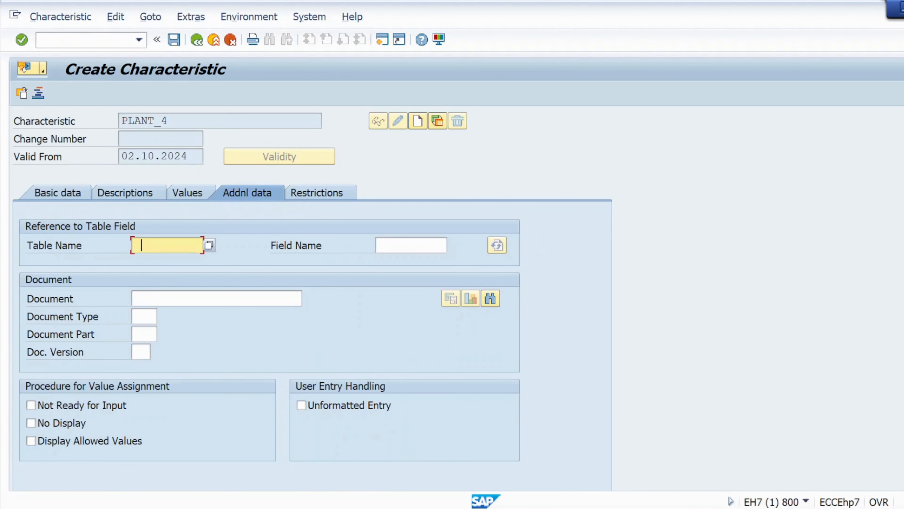
{"action": "key", "text": "space"}
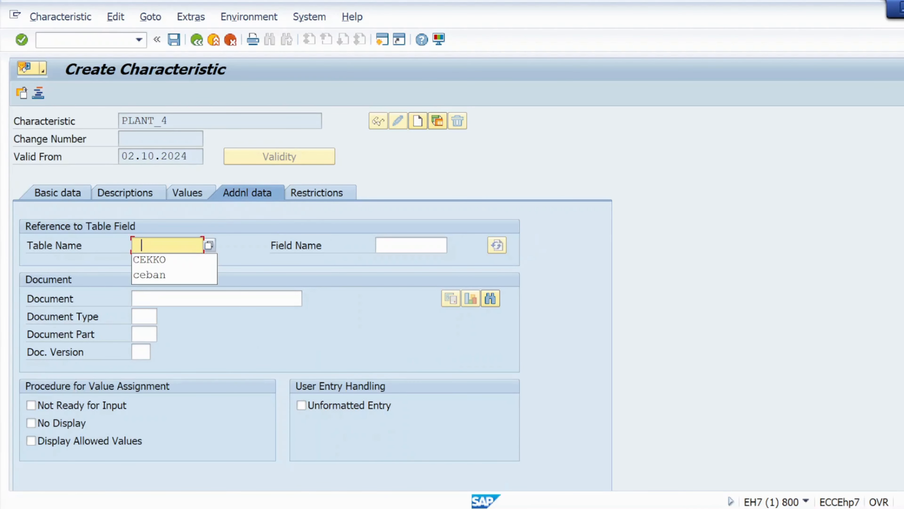
{"action": "left_click", "coordinate": [163, 275]}
{"action": "left_click", "coordinate": [395, 246]}
- Start transaction SE11 in a new session and display the structure ceban in the ABAP Dictionary
{"action": "left_click", "coordinate": [89, 40]}
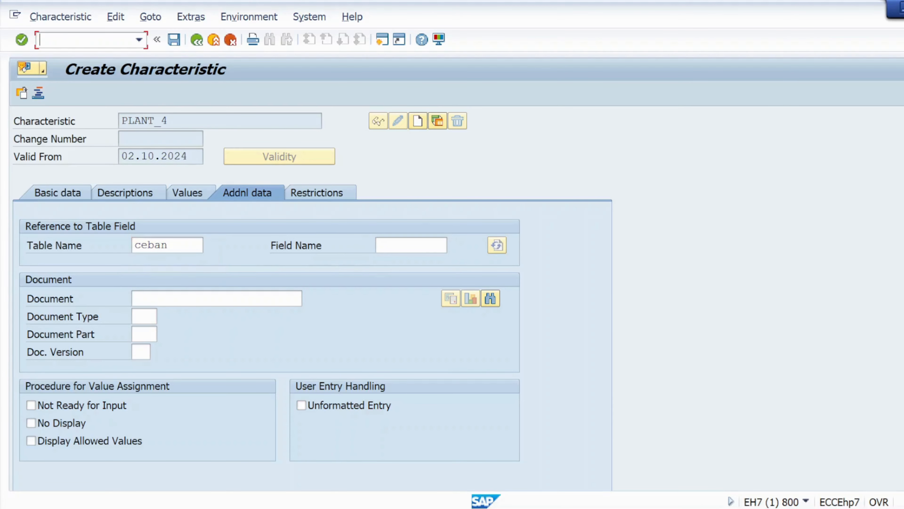
{"action": "type", "text": "/ose11"}
{"action": "key", "text": "Return"}
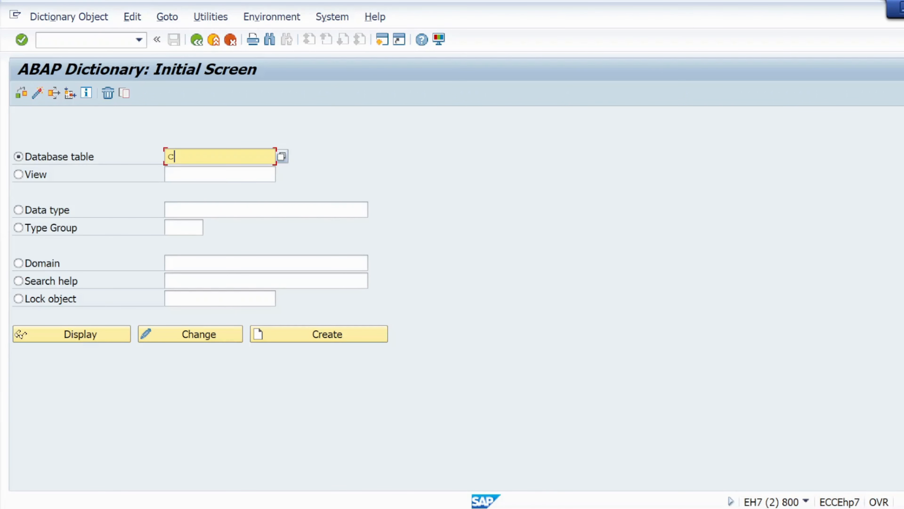
{"action": "key", "text": "Down"}
{"action": "key", "text": "Down"}
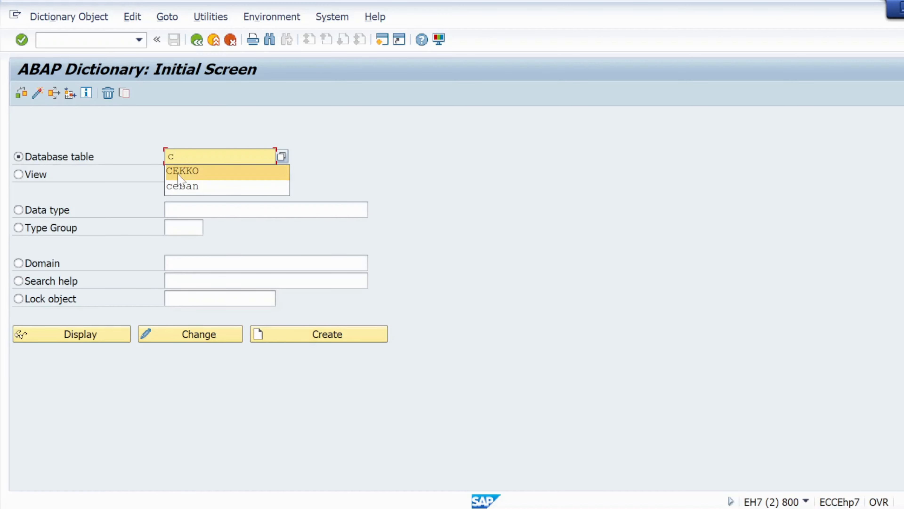
{"action": "key", "text": "Return"}
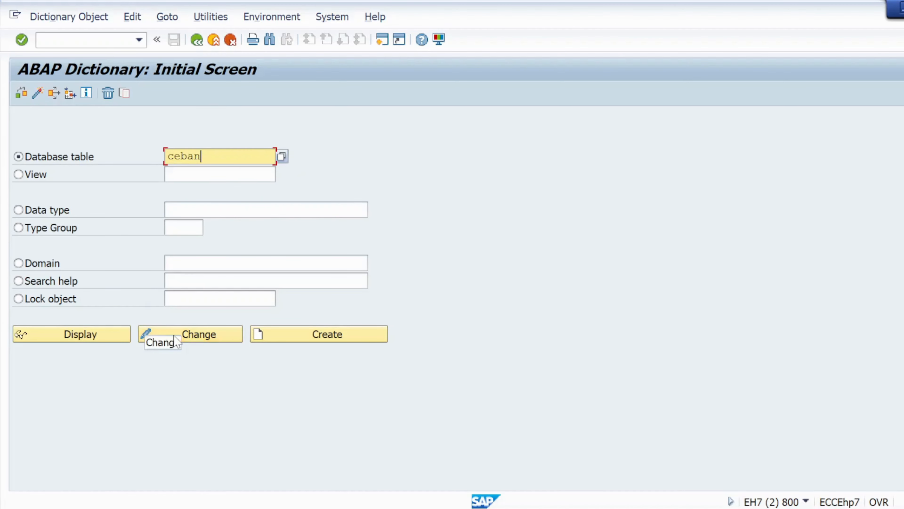
{"action": "left_click", "coordinate": [97, 337]}
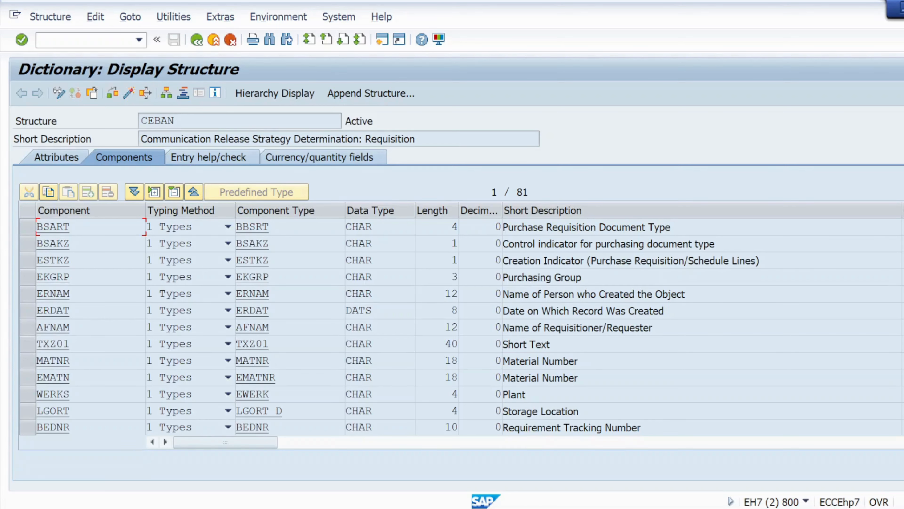
- Copy the plant component WERKS from the structure into PLANT_4's reference field name, accept the dictionary format and save the characteristic
{"action": "double_click", "coordinate": [53, 394]}
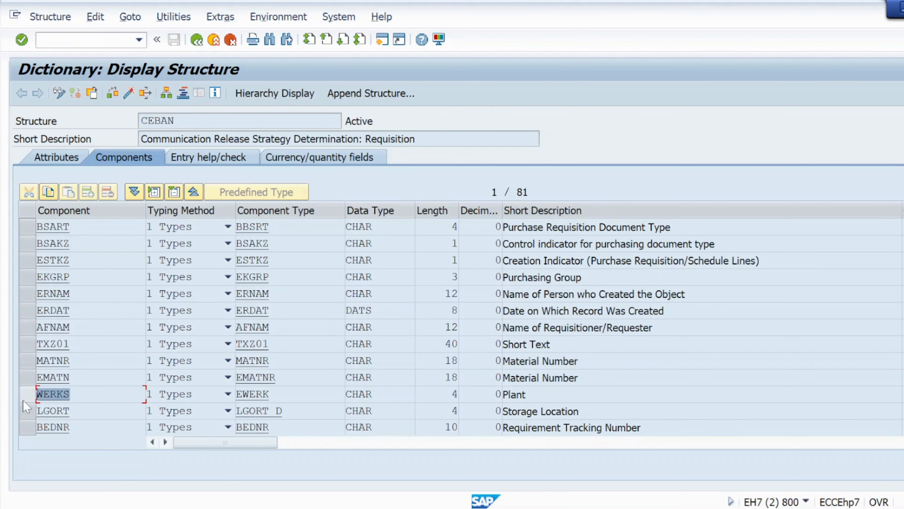
{"action": "key", "text": "ctrl+c"}
{"action": "key", "text": "alt+Tab"}
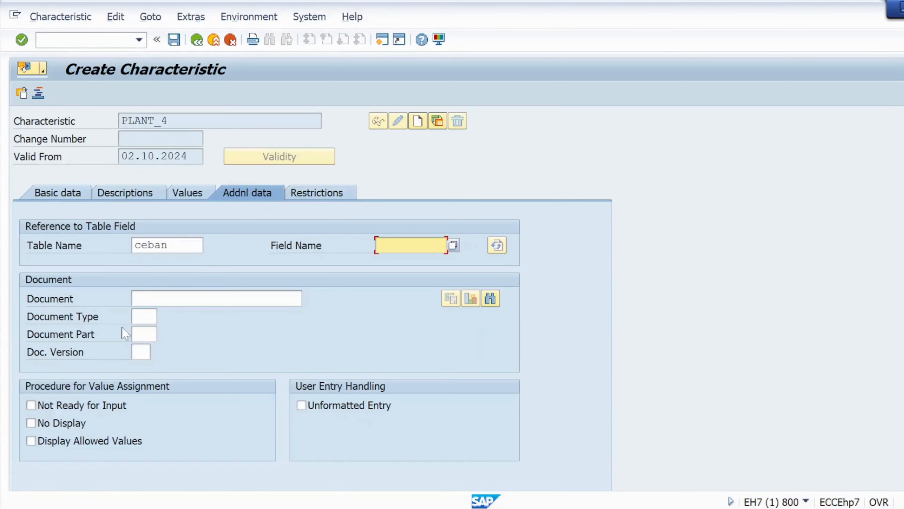
{"action": "key", "text": "ctrl+v"}
{"action": "left_click", "coordinate": [21, 41]}
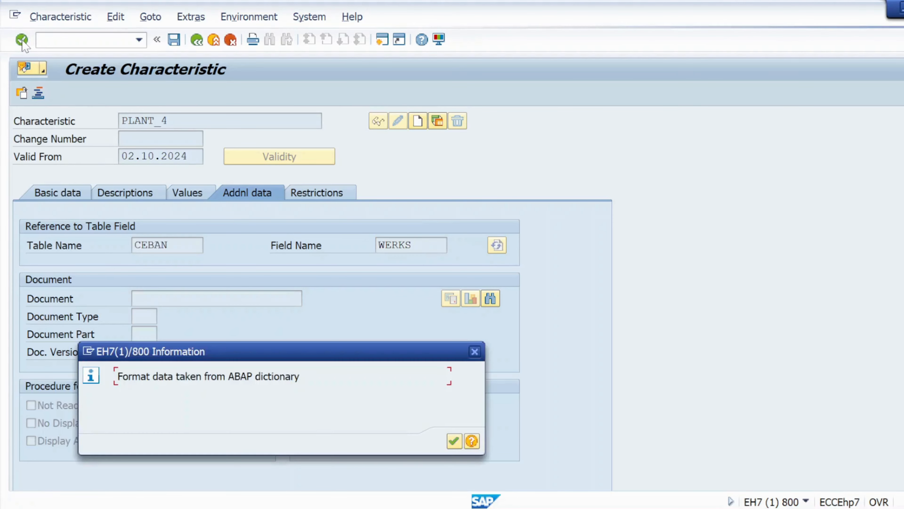
{"action": "left_click", "coordinate": [454, 441]}
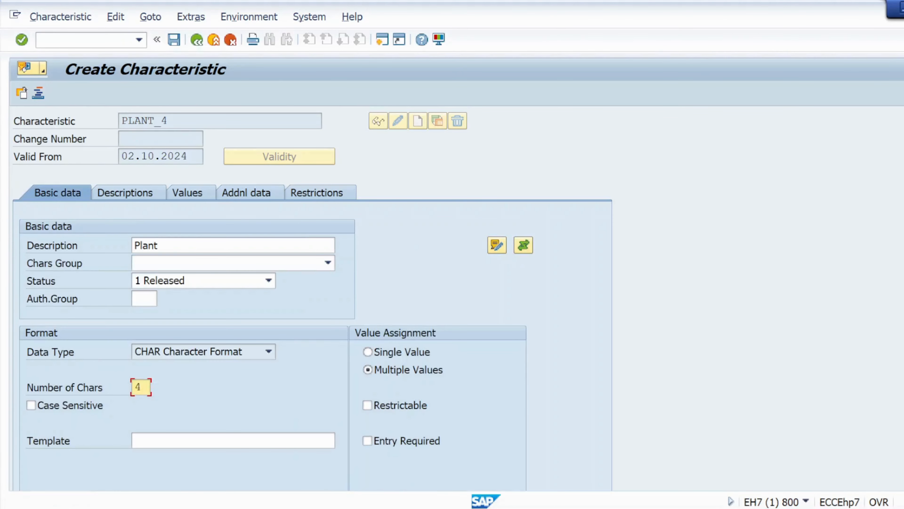
{"action": "left_click", "coordinate": [174, 42]}
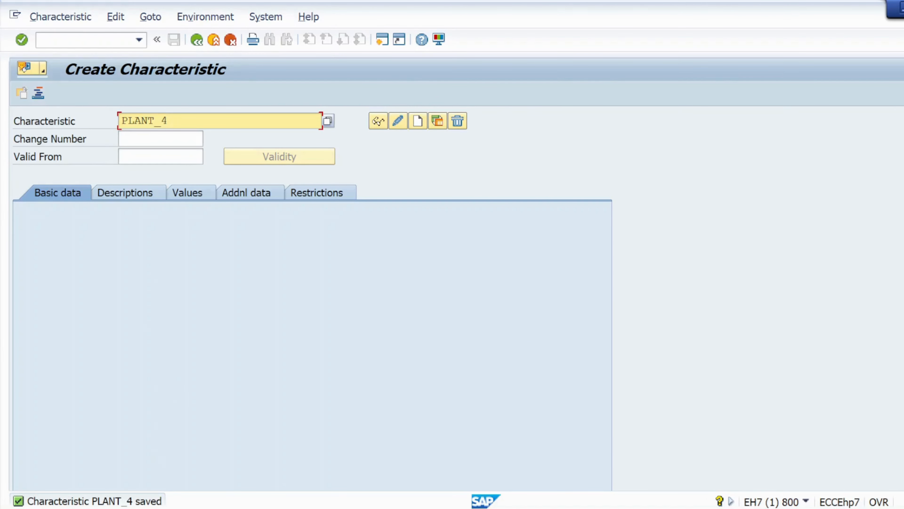
- Copy prgrp_4 from the Notepad characteristics list and create a characteristic with that name in SAP
{"action": "key", "text": "alt+Tab"}
{"action": "key", "text": "alt+Tab"}
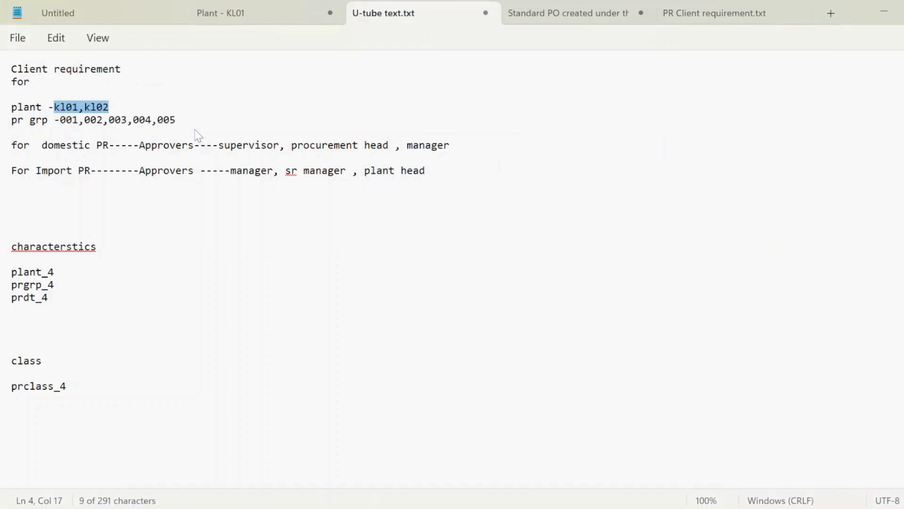
{"action": "left_click_drag", "start_coordinate": [54, 284], "coordinate": [13, 290]}
{"action": "key", "text": "ctrl+c"}
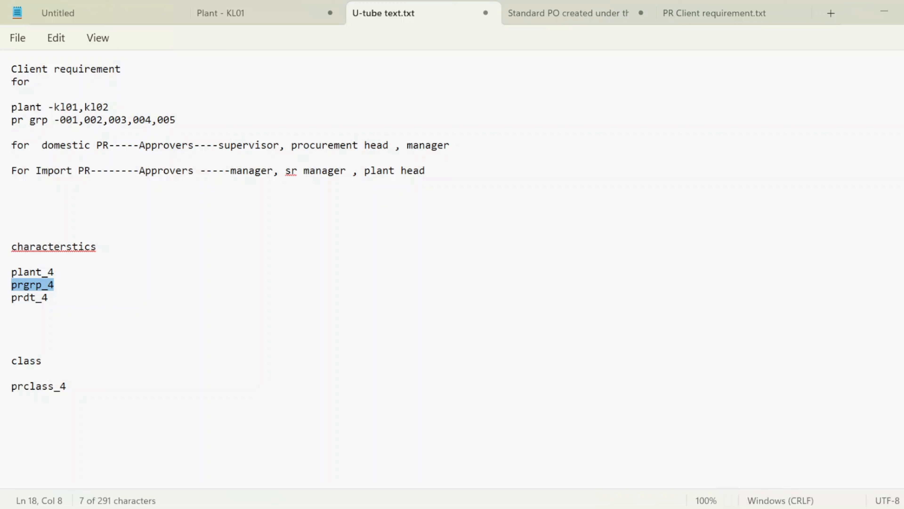
{"action": "key", "text": "alt+Tab"}
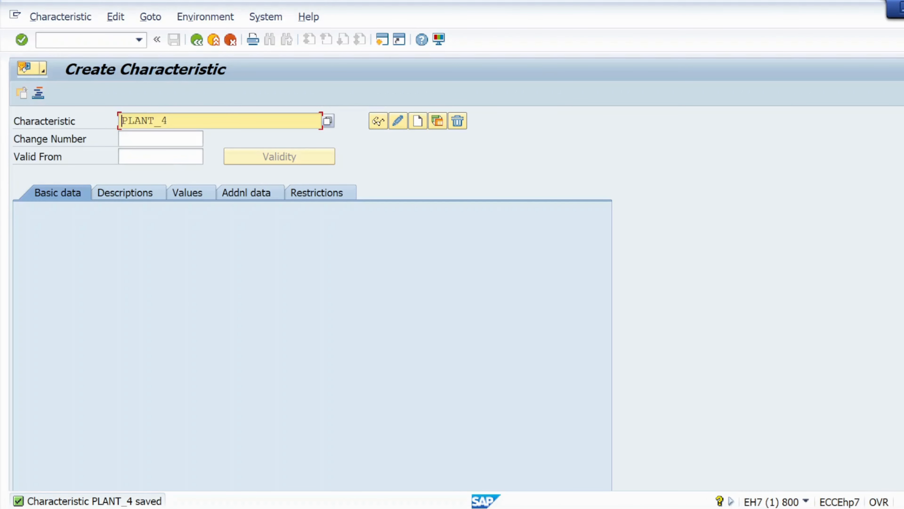
{"action": "key", "text": "BackSpace"}
{"action": "key", "text": "BackSpace"}
{"action": "key", "text": "BackSpace"}
{"action": "key", "text": "BackSpace"}
{"action": "key", "text": "BackSpace"}
{"action": "key", "text": "BackSpace"}
{"action": "key", "text": "BackSpace"}
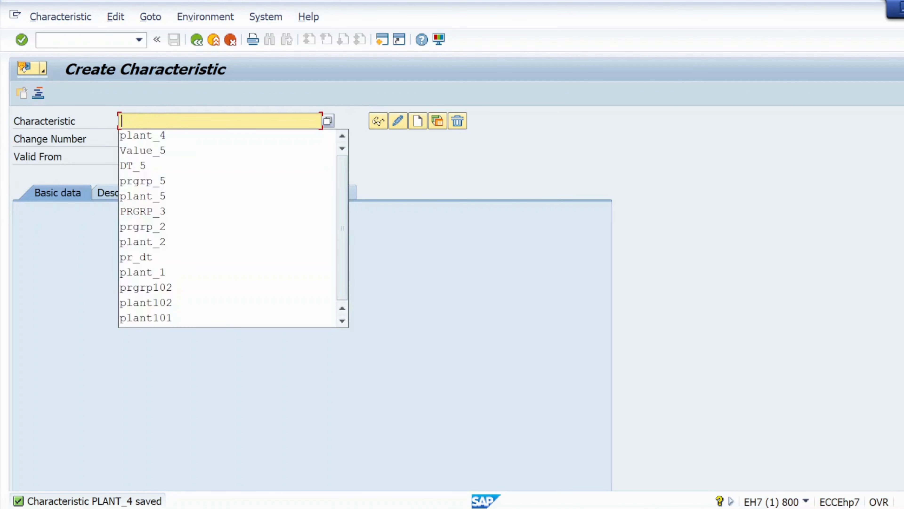
{"action": "key", "text": "ctrl+v"}
{"action": "left_click", "coordinate": [278, 444]}
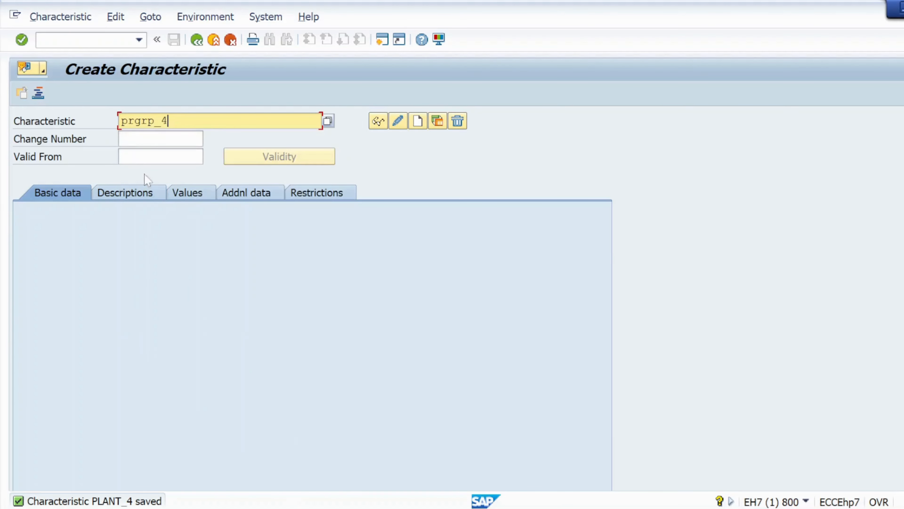
{"action": "left_click", "coordinate": [418, 120]}
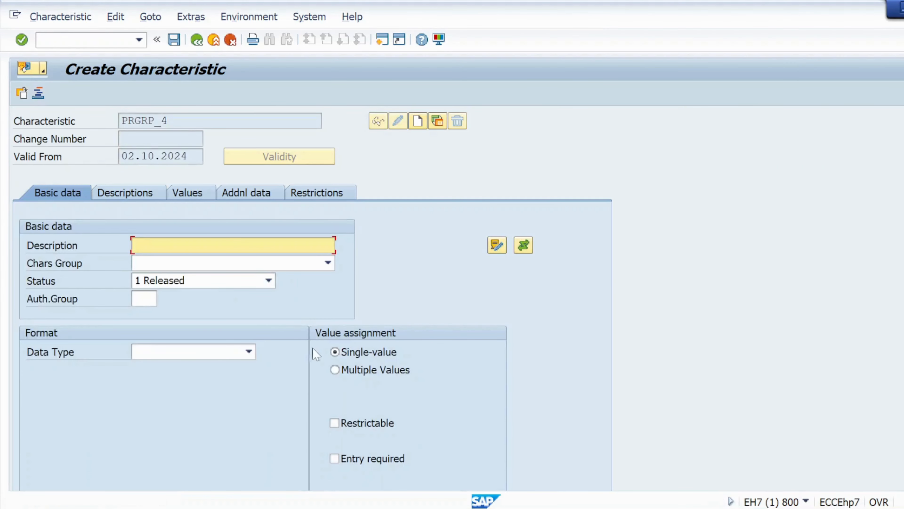
- Allow multiple values for PRGRP_4 and enter prgrp_4 as its description
{"action": "left_click", "coordinate": [335, 370]}
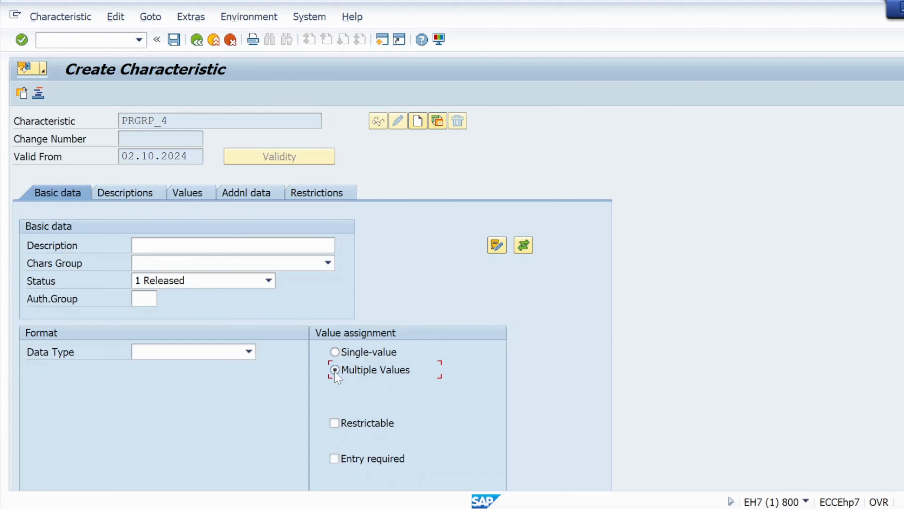
{"action": "left_click", "coordinate": [182, 246]}
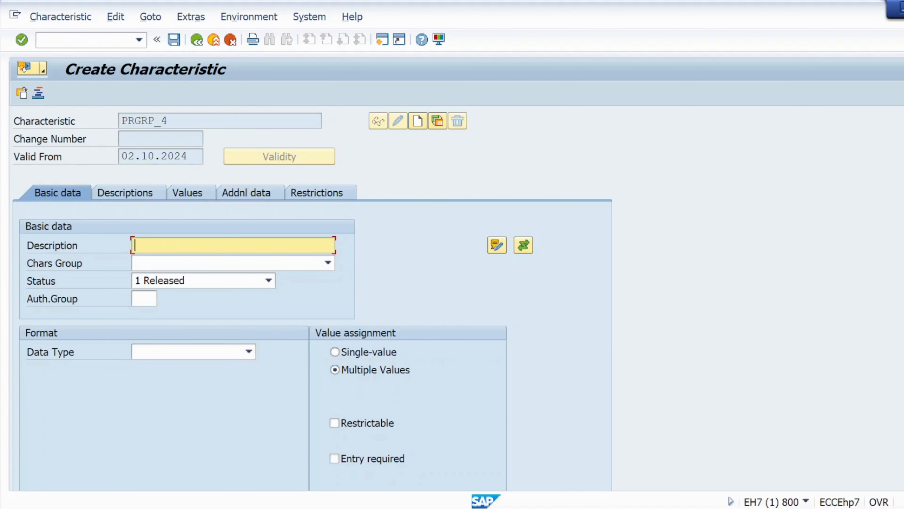
{"action": "type", "text": "prgrp_4"}
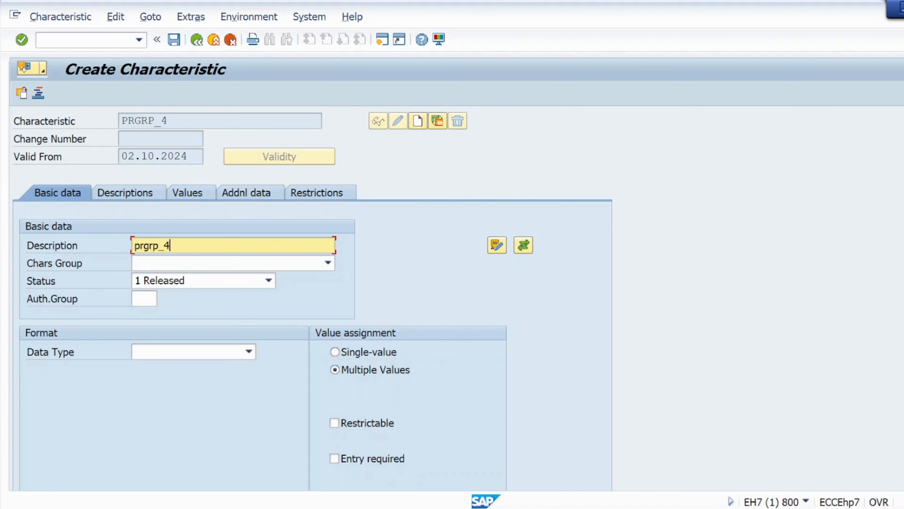
- Copy the purchasing group component EKGRP from the CEBAN structure into PRGRP_4's reference field name in the additional data
{"action": "left_click", "coordinate": [254, 196]}
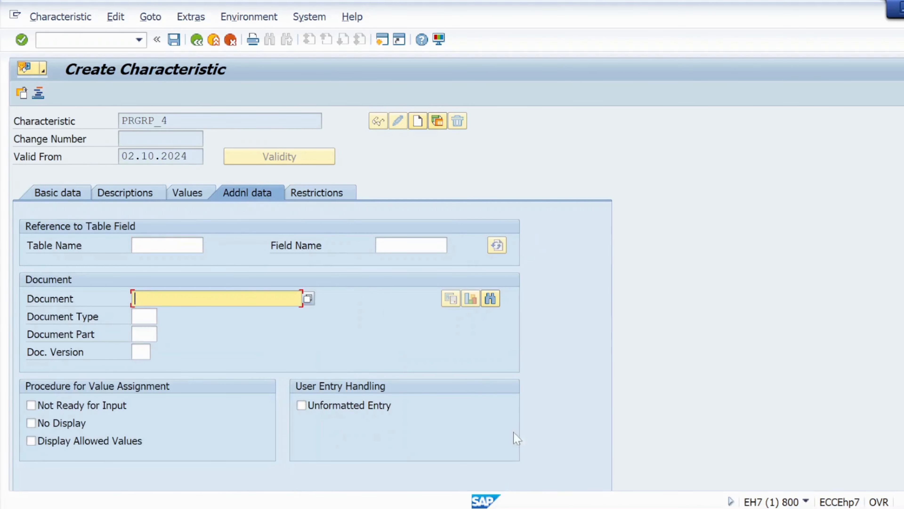
{"action": "key", "text": "alt+Tab"}
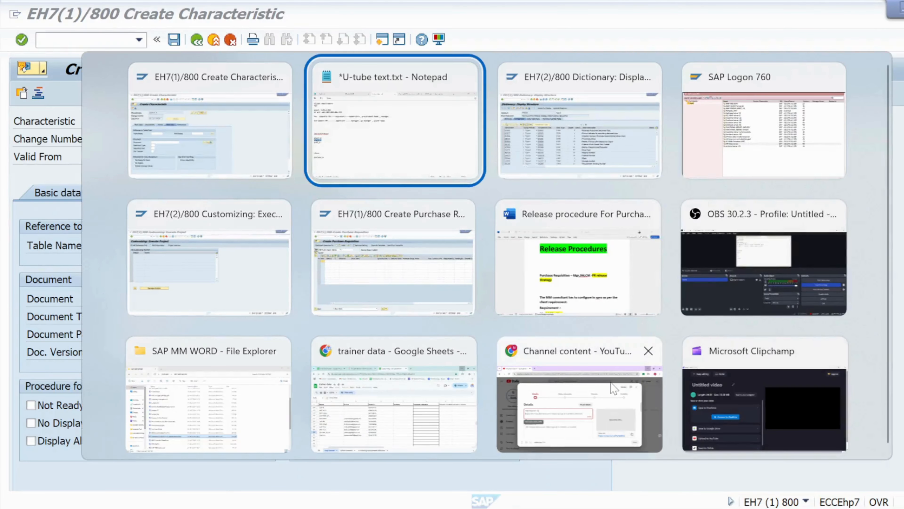
{"action": "key", "text": "alt+Tab"}
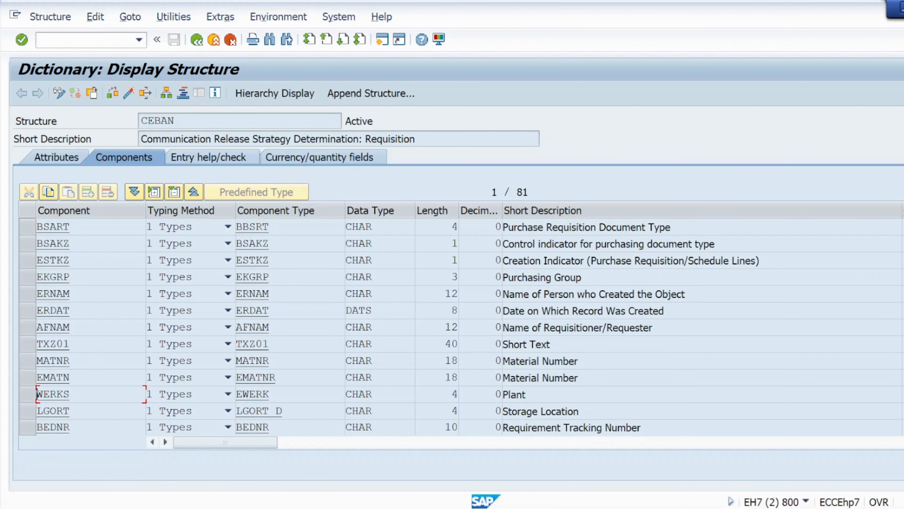
{"action": "left_click_drag", "start_coordinate": [70, 277], "coordinate": [28, 284]}
{"action": "key", "text": "ctrl+c"}
{"action": "key", "text": "alt+Tab"}
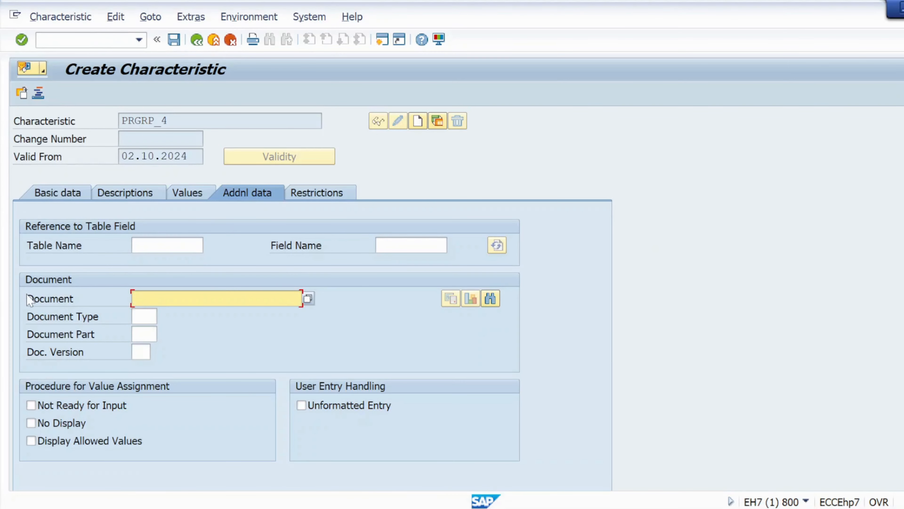
{"action": "left_click", "coordinate": [378, 245]}
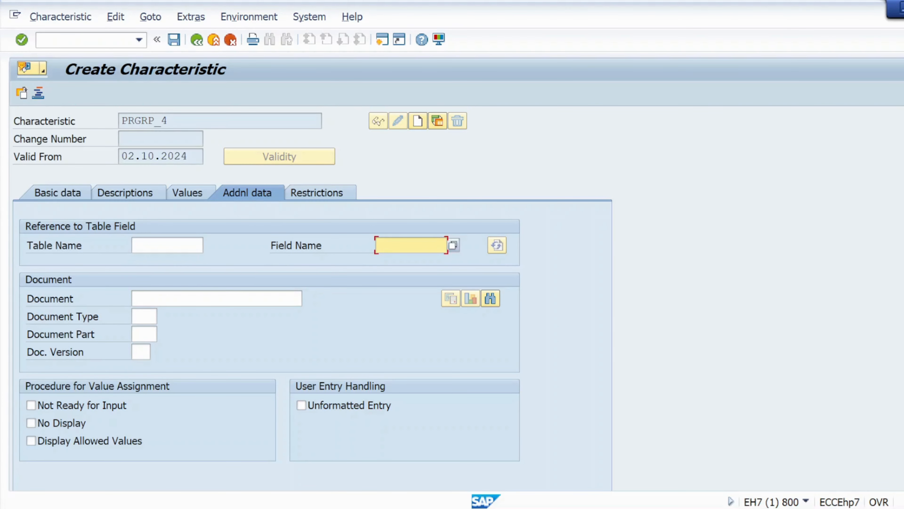
{"action": "key", "text": "ctrl+v"}
- Set CEBAN as PRGRP_4's reference table, accept the dictionary format and save the characteristic
{"action": "left_click", "coordinate": [157, 245]}
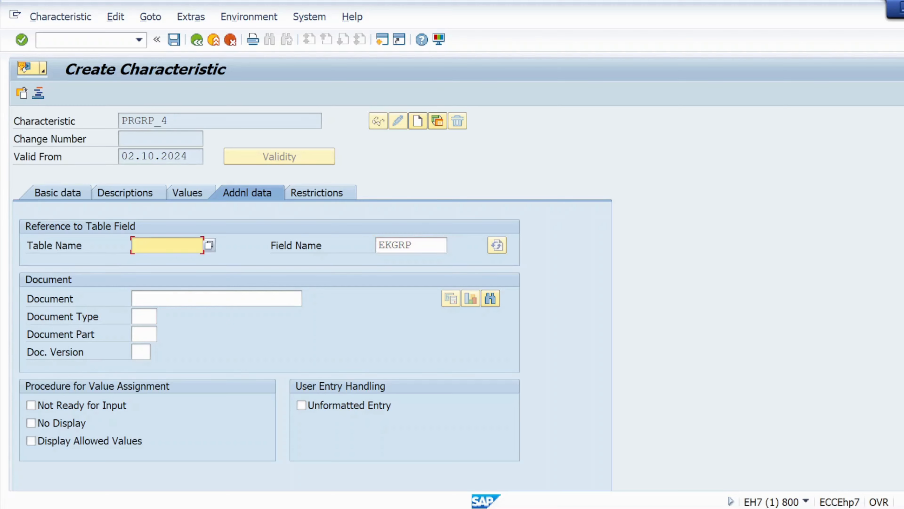
{"action": "left_click", "coordinate": [150, 260]}
{"action": "left_click", "coordinate": [21, 40]}
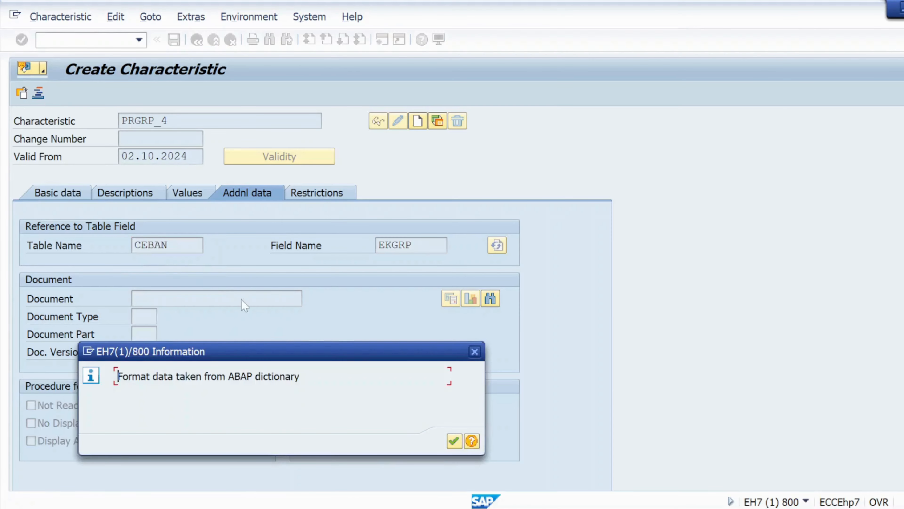
{"action": "left_click", "coordinate": [454, 441]}
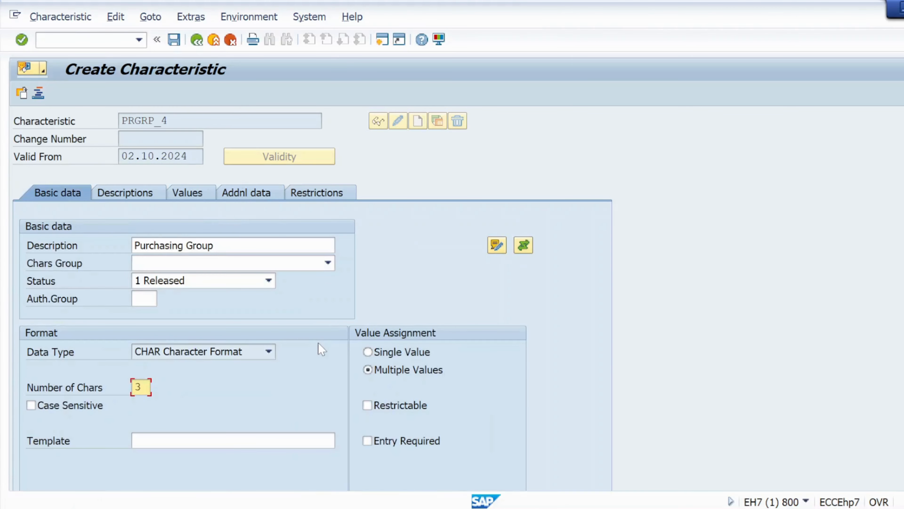
{"action": "left_click", "coordinate": [179, 45]}
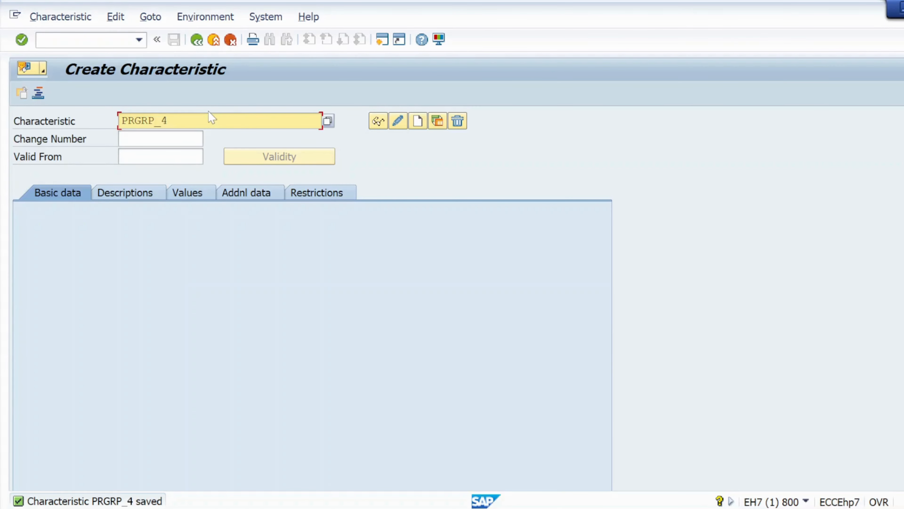
- Copy prdt_4 from the Notepad characteristics list and create a characteristic with that name in SAP
{"action": "key", "text": "alt+Tab"}
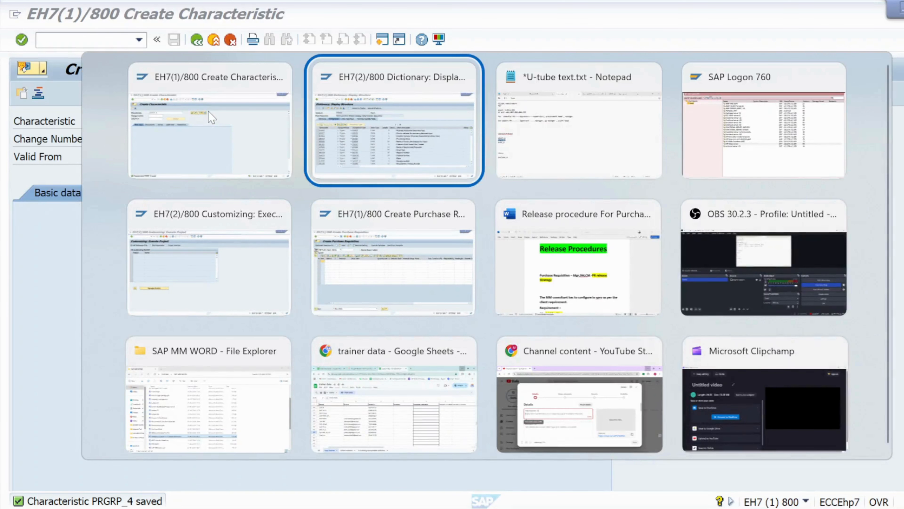
{"action": "key", "text": "Tab"}
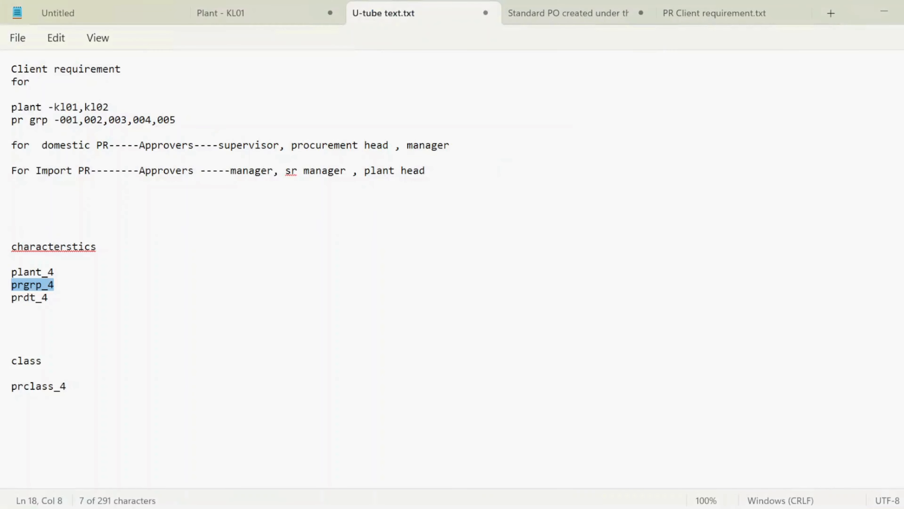
{"action": "left_click_drag", "start_coordinate": [48, 298], "coordinate": [10, 299]}
{"action": "key", "text": "ctrl+c"}
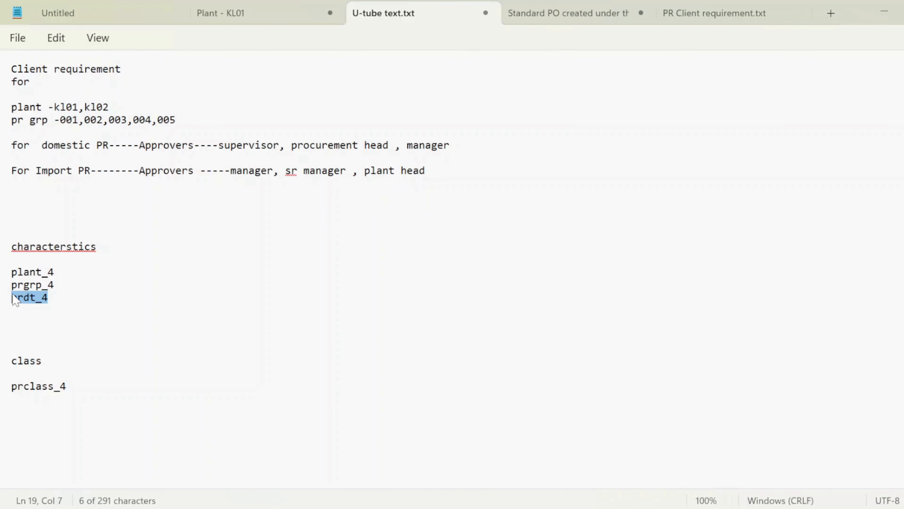
{"action": "key", "text": "alt+Tab"}
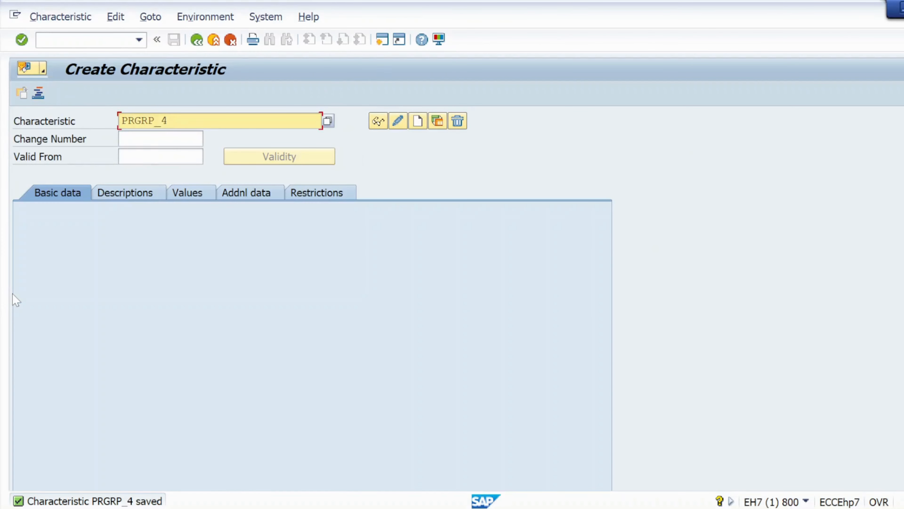
{"action": "key", "text": "BackSpace"}
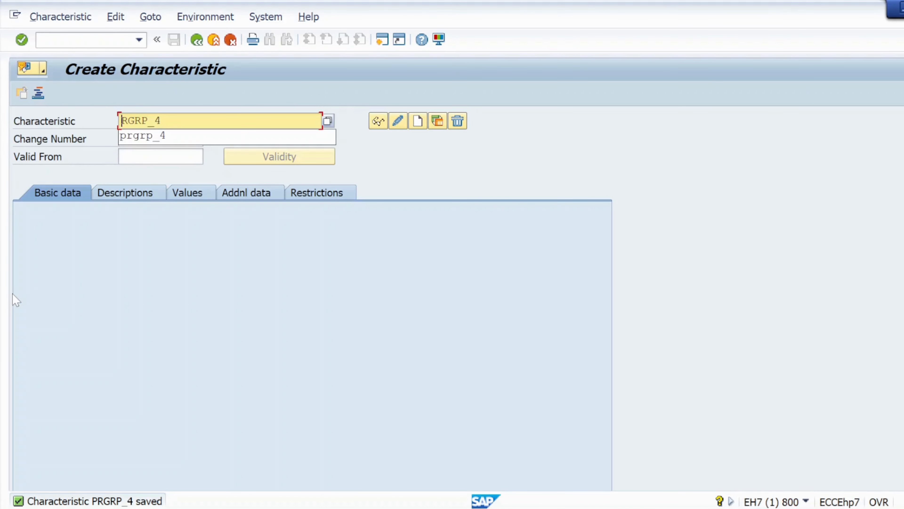
{"action": "key", "text": "BackSpace"}
{"action": "key", "text": "BackSpace"}
{"action": "key", "text": "BackSpace"}
{"action": "key", "text": "BackSpace"}
{"action": "key", "text": "BackSpace"}
{"action": "key", "text": "BackSpace"}
{"action": "key", "text": "BackSpace"}
{"action": "key", "text": "ctrl+v"}
{"action": "left_click", "coordinate": [415, 122]}
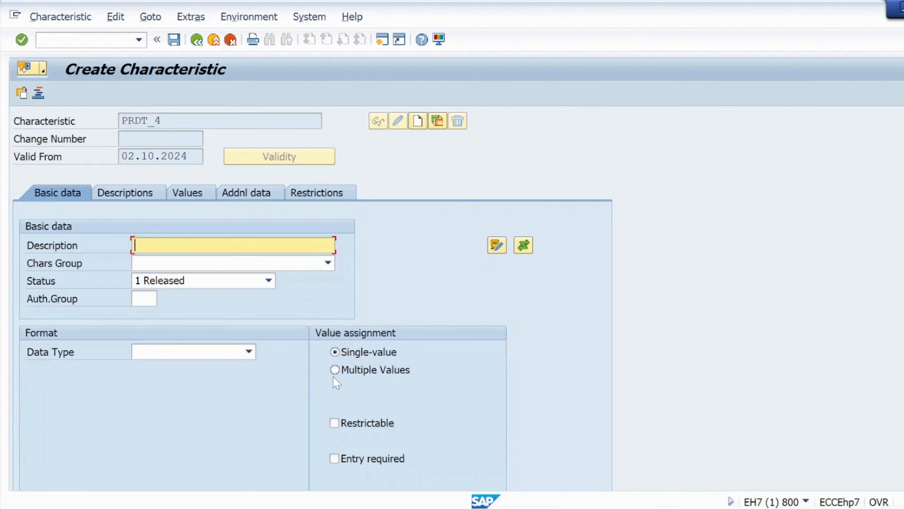
- Allow multiple values for PRDT_4 and enter prdt_4 as its description
{"action": "left_click", "coordinate": [335, 371]}
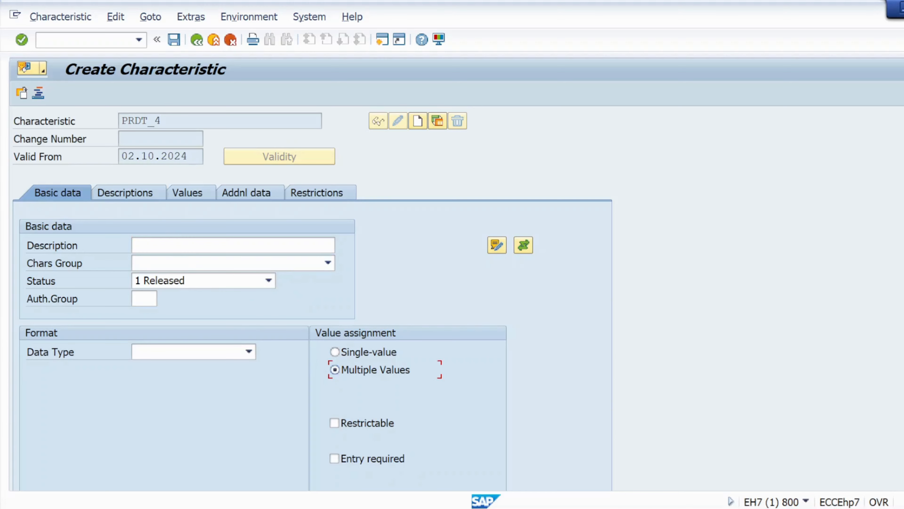
{"action": "left_click", "coordinate": [168, 245]}
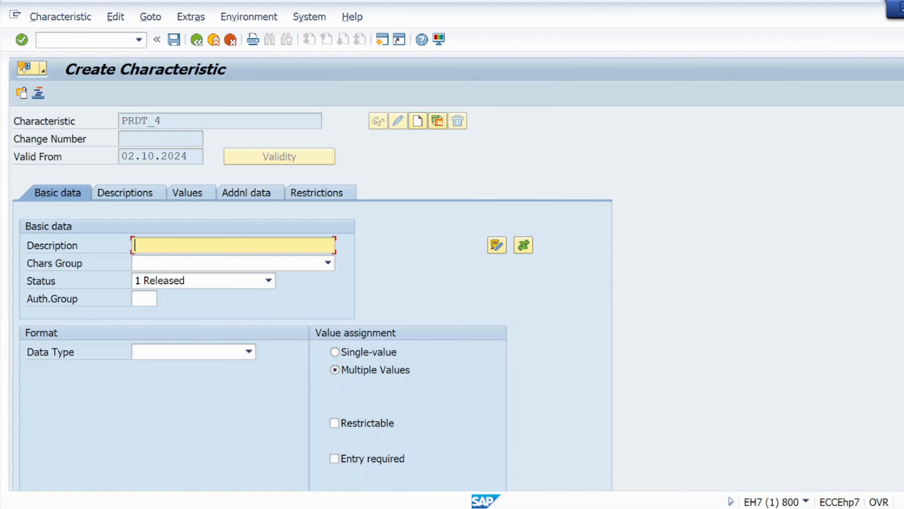
{"action": "type", "text": "prdt_4"}
- Set ceban as the reference table name in PRDT_4's additional data
{"action": "left_click", "coordinate": [253, 194]}
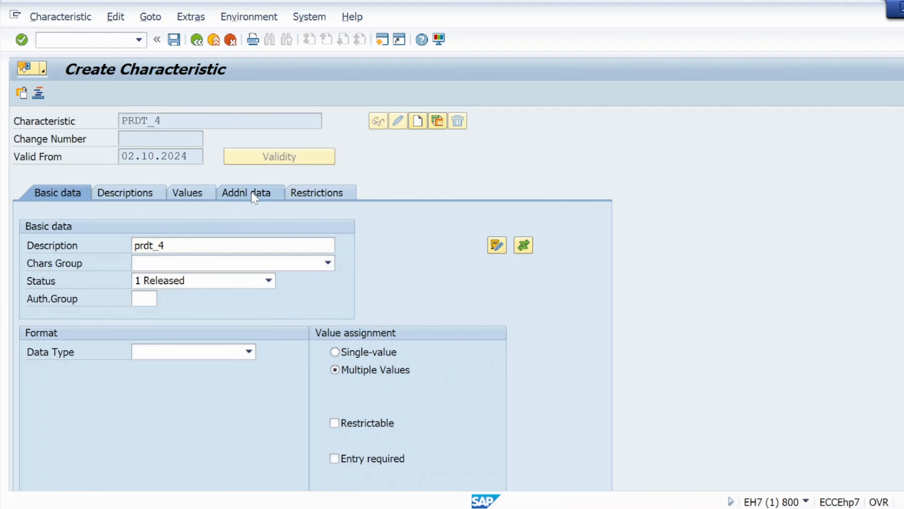
{"action": "left_click", "coordinate": [168, 246]}
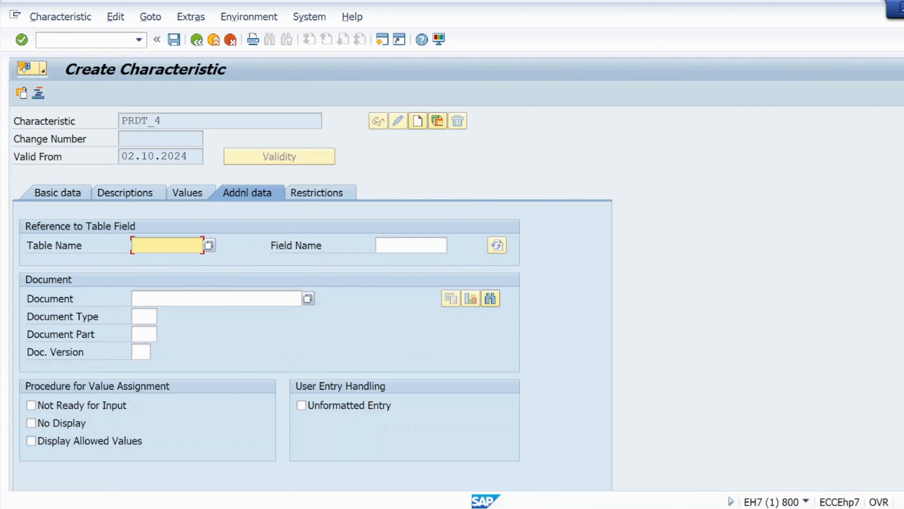
{"action": "left_click", "coordinate": [156, 246]}
{"action": "left_click", "coordinate": [150, 263]}
{"action": "left_click", "coordinate": [411, 248]}
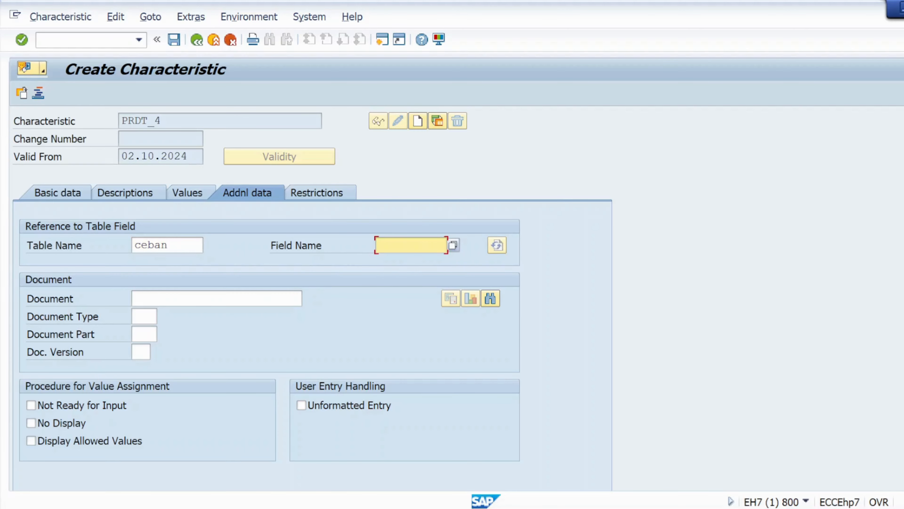
- Copy the document type component BSART from the CEBAN structure into PRDT_4's reference field name
{"action": "key", "text": "alt+Tab"}
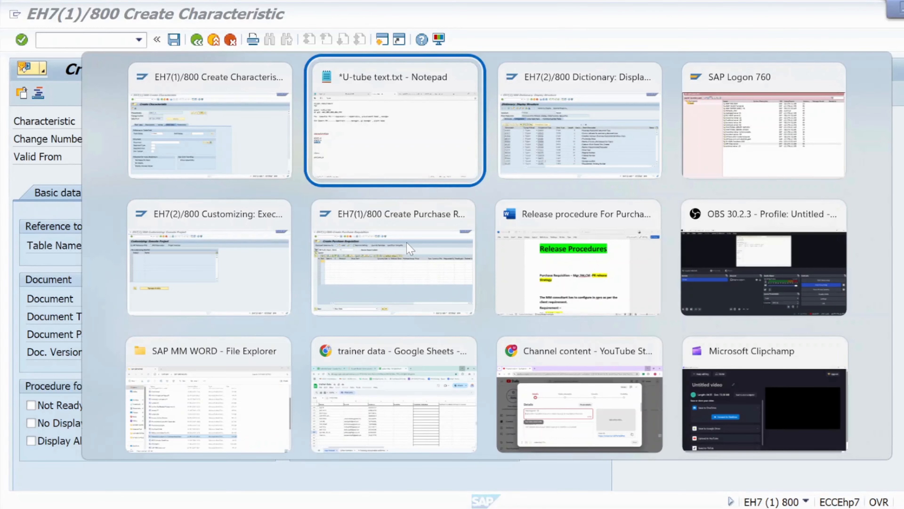
{"action": "key", "text": "alt+Tab"}
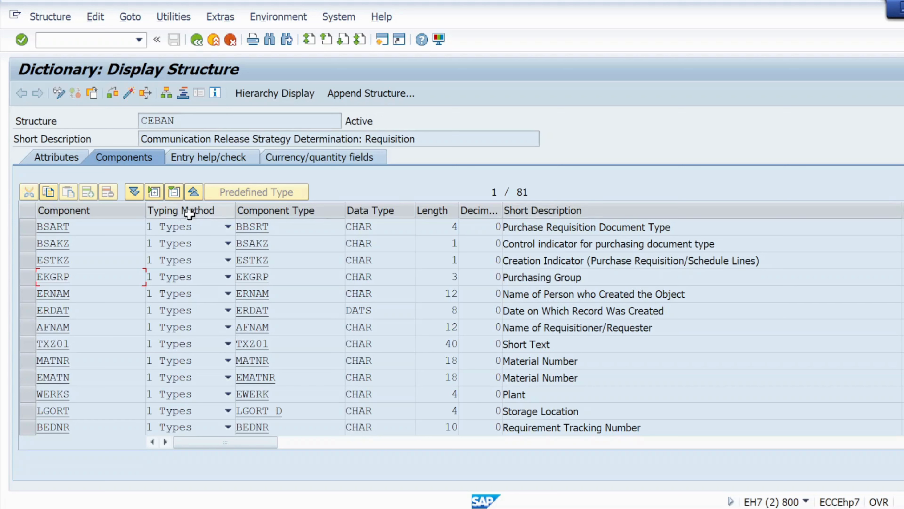
{"action": "left_click_drag", "start_coordinate": [71, 227], "coordinate": [37, 226]}
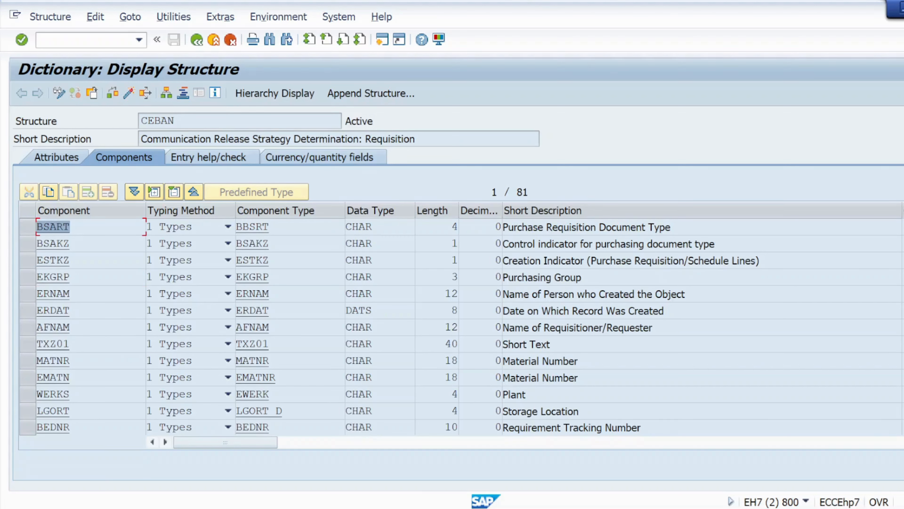
{"action": "key", "text": "ctrl+c"}
{"action": "key", "text": "alt+Tab"}
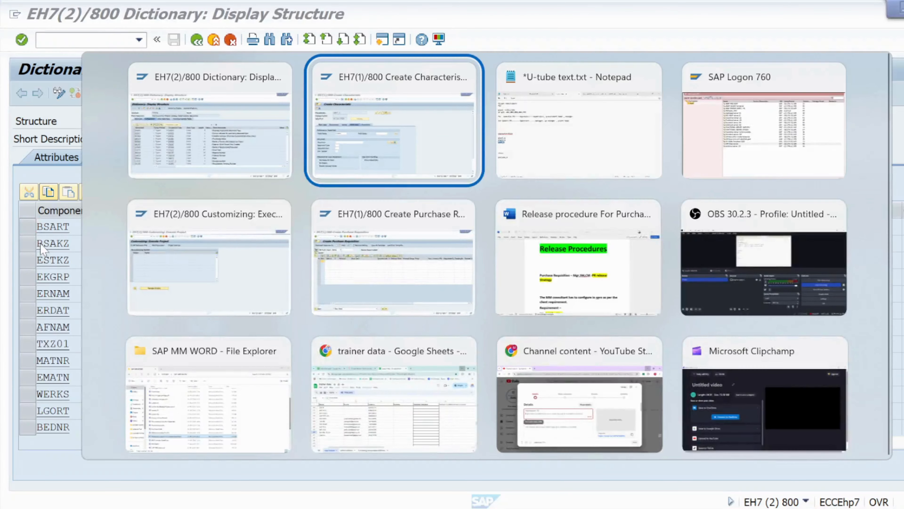
{"action": "key", "text": "ctrl+v"}
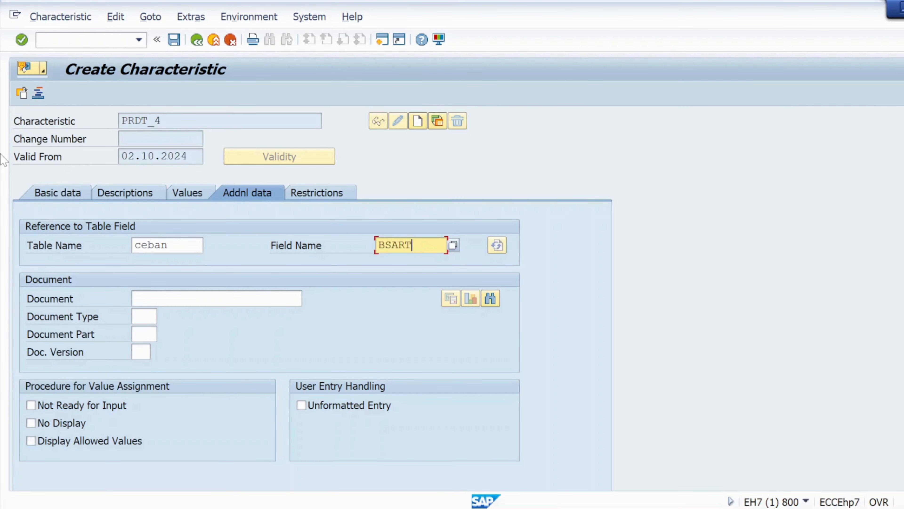
- Accept the dictionary format for PRDT_4, save the characteristic and return to the implementation guide
{"action": "left_click", "coordinate": [21, 39]}
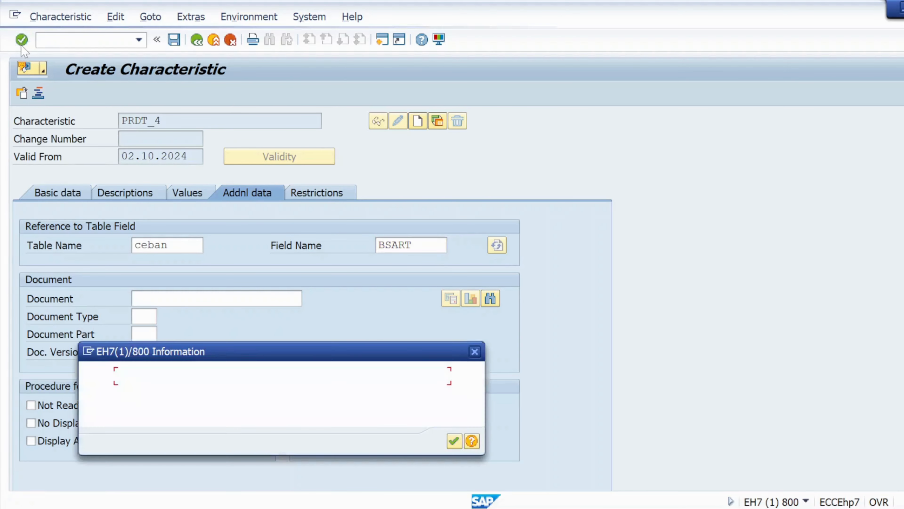
{"action": "left_click", "coordinate": [454, 441]}
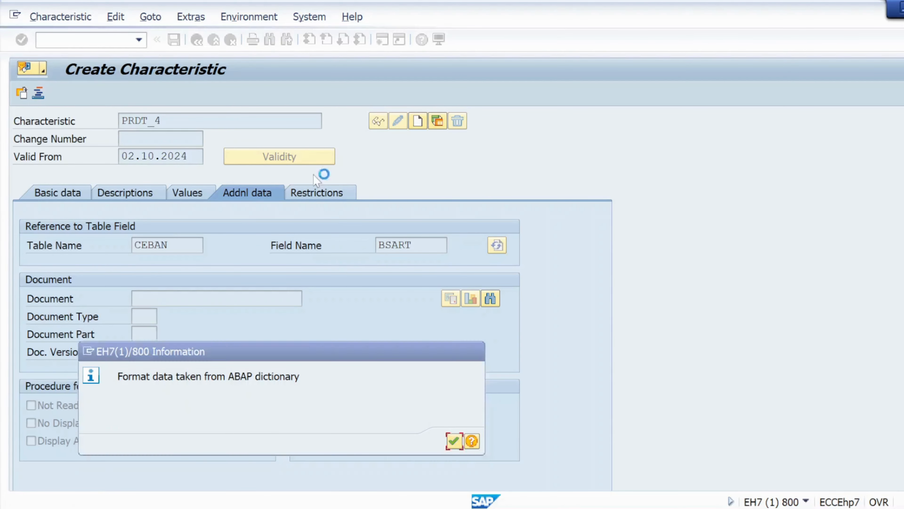
{"action": "left_click", "coordinate": [173, 39]}
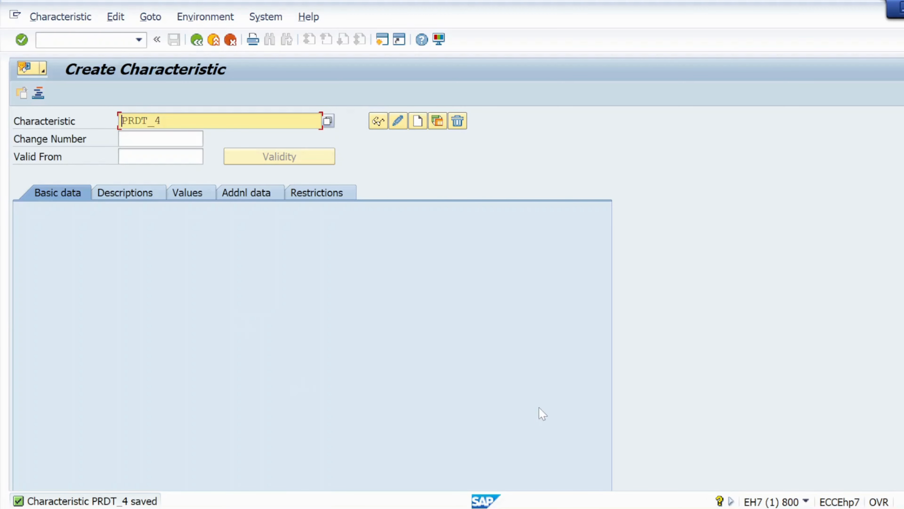
{"action": "left_click", "coordinate": [197, 40]}
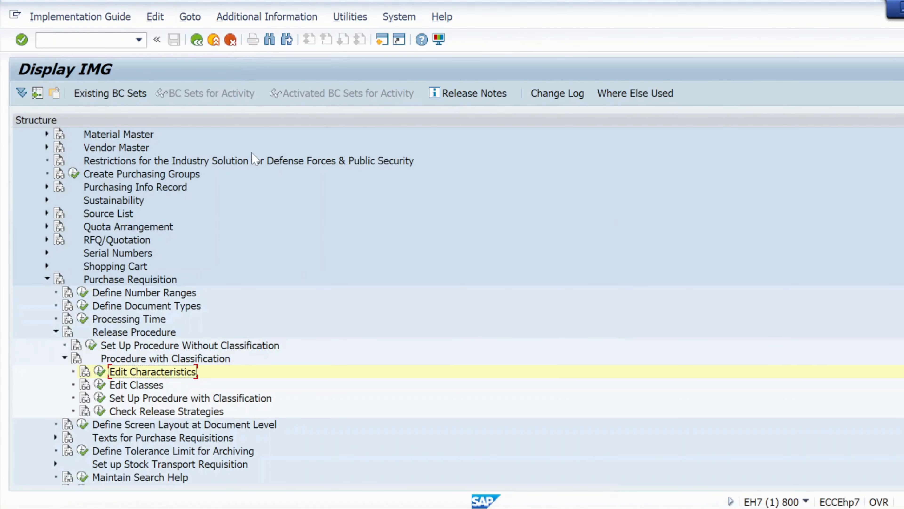
- Switch to Notepad and copy the class name prclass_4 from the client requirement notes
{"action": "key", "text": "alt+Tab"}
{"action": "key", "text": "alt+Tab"}
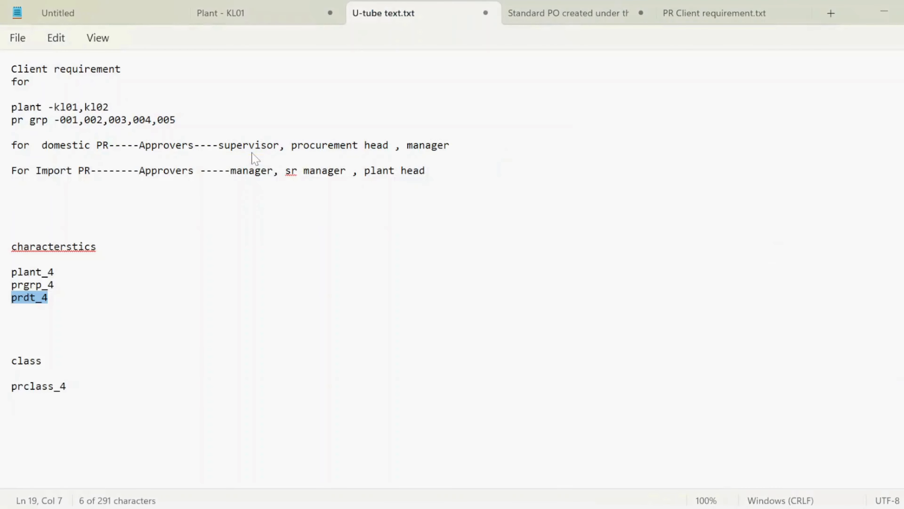
{"action": "left_click", "coordinate": [12, 335]}
{"action": "left_click_drag", "start_coordinate": [67, 386], "coordinate": [11, 386]}
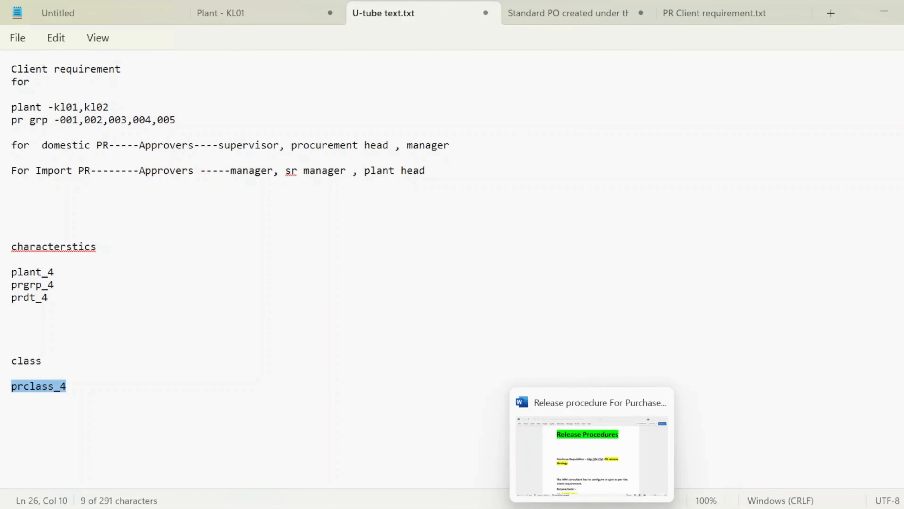
- Review the Step 02 Create Class instructions in the Word document on the purchase requisition release procedure
{"action": "left_click", "coordinate": [604, 468]}
{"action": "scroll", "coordinate": [478, 390], "scroll_direction": "down", "scroll_amount": 15}
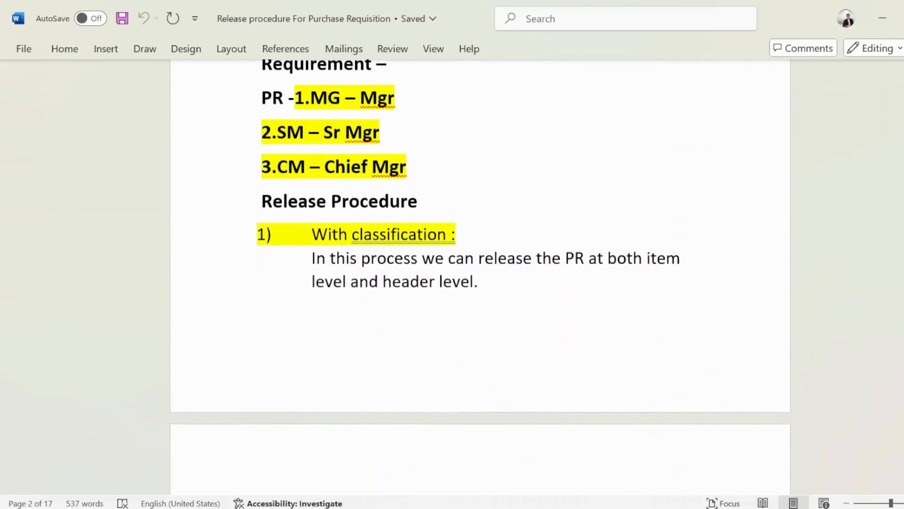
{"action": "scroll", "coordinate": [480, 277], "scroll_direction": "down", "scroll_amount": 15}
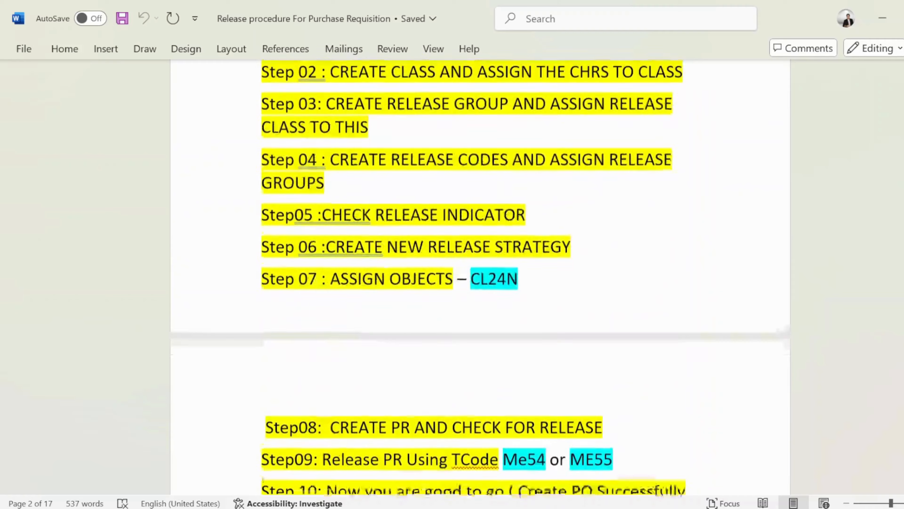
{"action": "scroll", "coordinate": [505, 417], "scroll_direction": "down", "scroll_amount": 15}
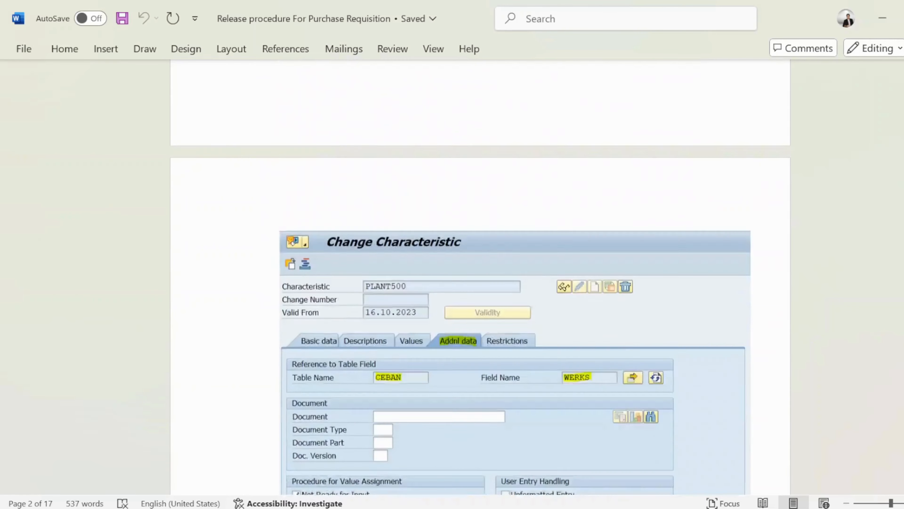
{"action": "scroll", "coordinate": [505, 417], "scroll_direction": "down", "scroll_amount": 15}
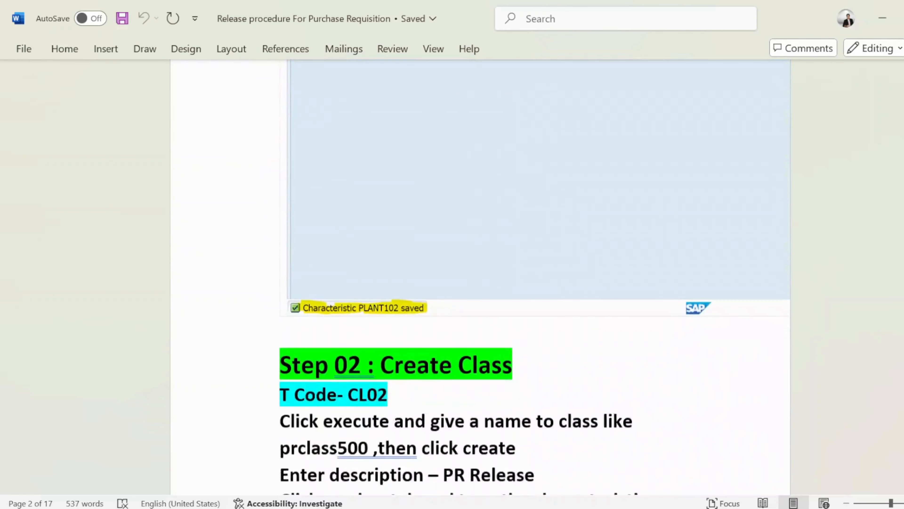
{"action": "scroll", "coordinate": [534, 278], "scroll_direction": "up", "scroll_amount": 2}
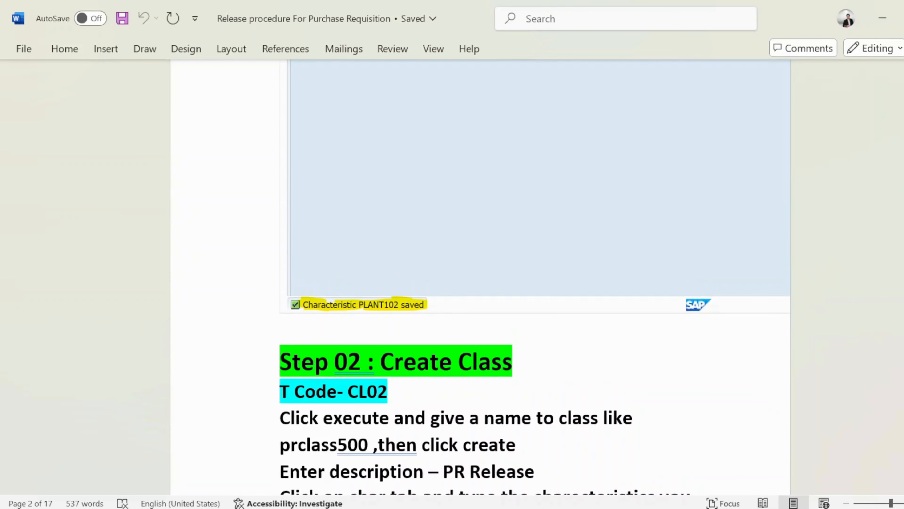
{"action": "scroll", "coordinate": [534, 278], "scroll_direction": "down", "scroll_amount": 3}
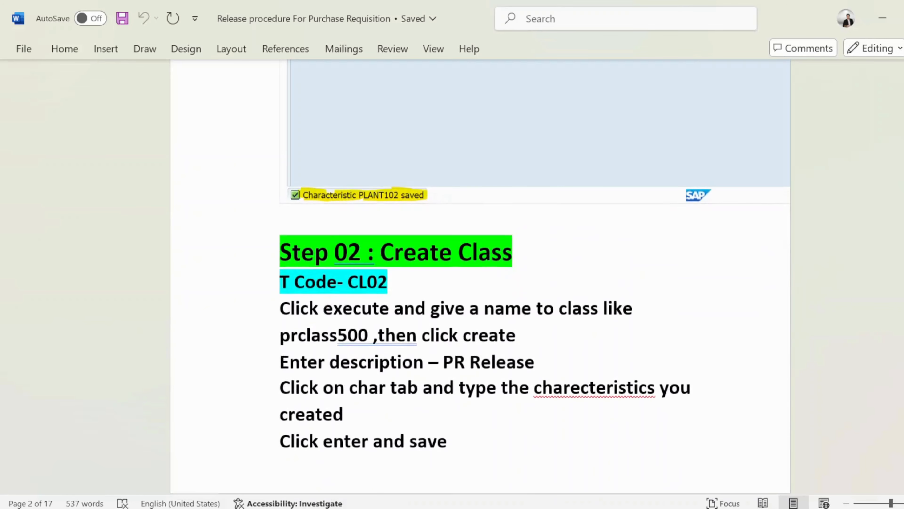
- Open Edit Classes under Procedure with Classification in SAP and enter prclass_4 from the Notepad notes as the class name
{"action": "key", "text": "alt+Tab"}
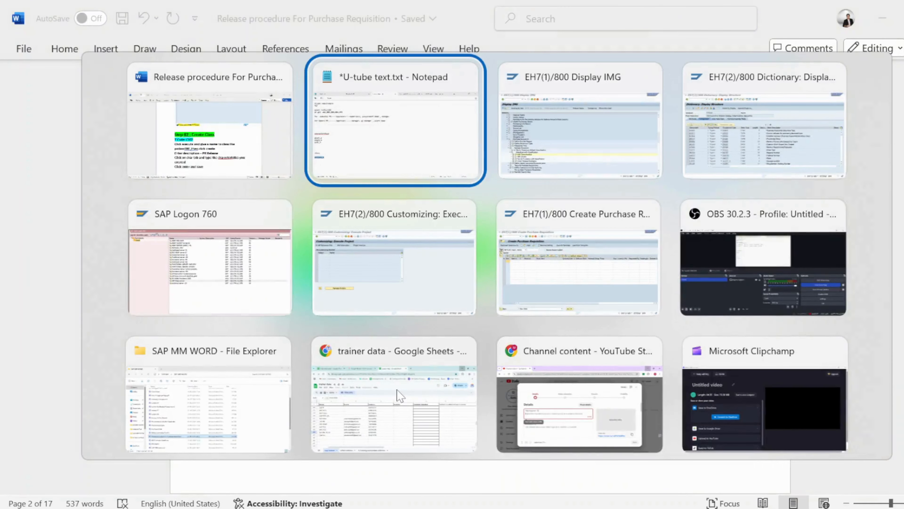
{"action": "key", "text": "alt+Tab"}
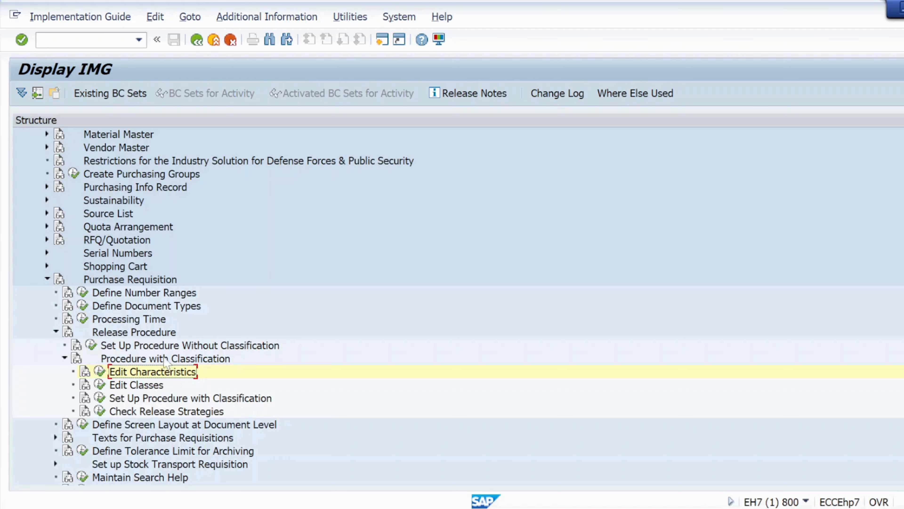
{"action": "left_click", "coordinate": [100, 385]}
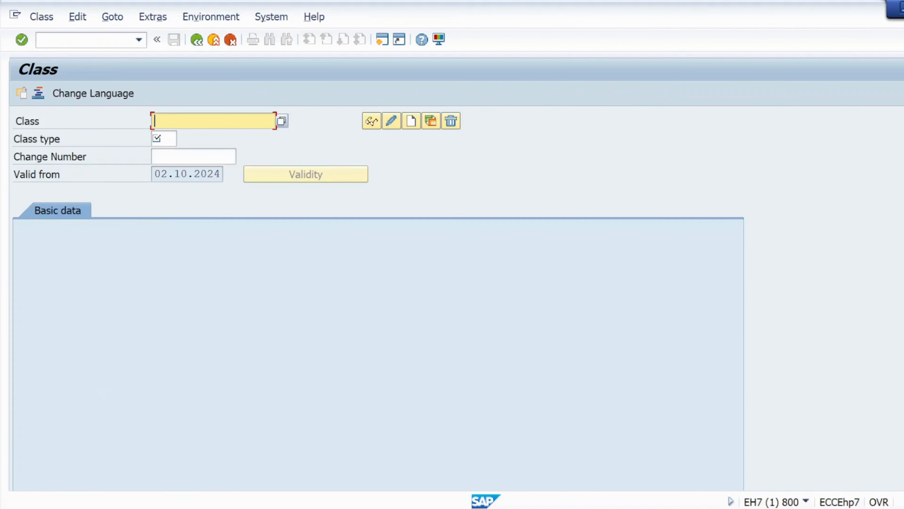
{"action": "key", "text": "alt+Tab"}
{"action": "key", "text": "alt+Tab"}
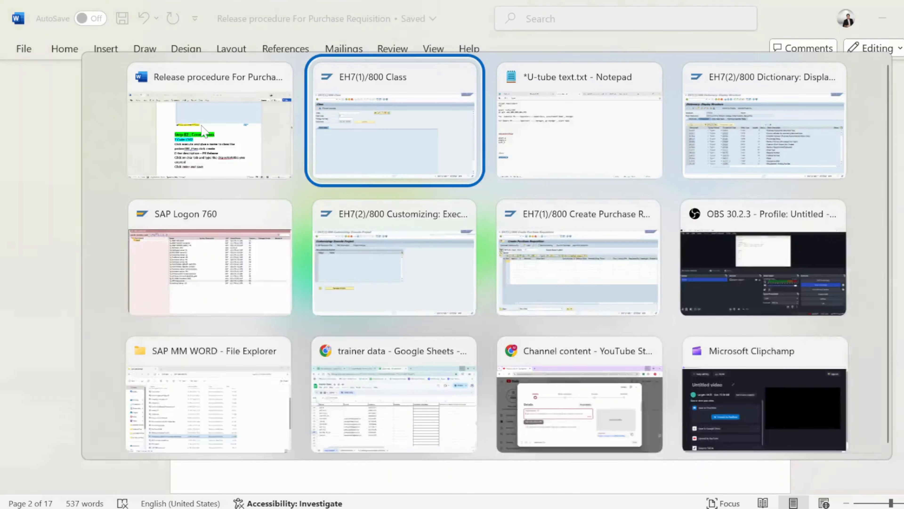
{"action": "key", "text": "alt+Tab"}
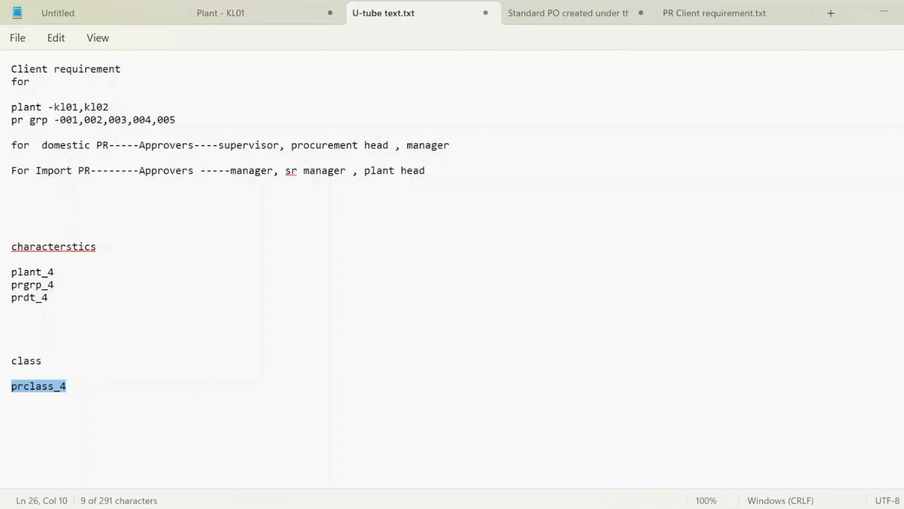
{"action": "key", "text": "alt+Tab"}
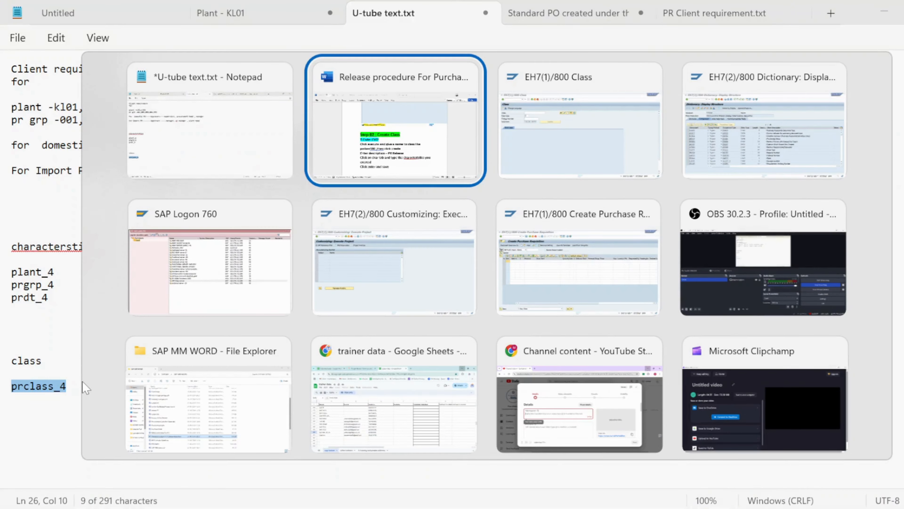
{"action": "key", "text": "alt+Tab"}
{"action": "type", "text": "prclass_4"}
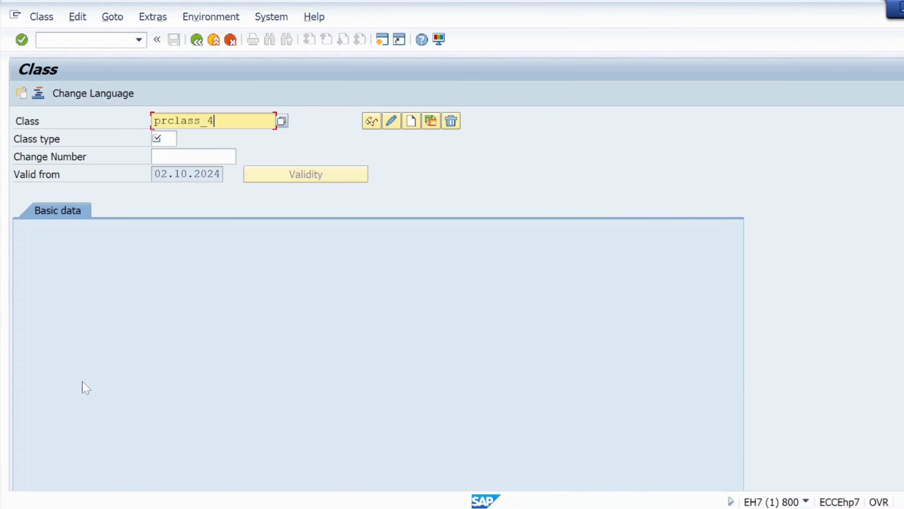
- Set the class type to 032 Release strategy and start creating the class prclass_4
{"action": "key", "text": "Return"}
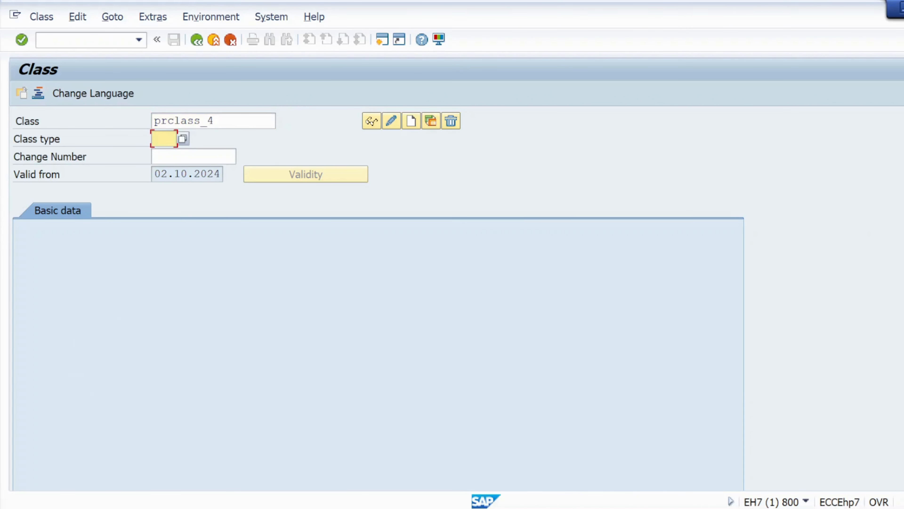
{"action": "left_click", "coordinate": [183, 138]}
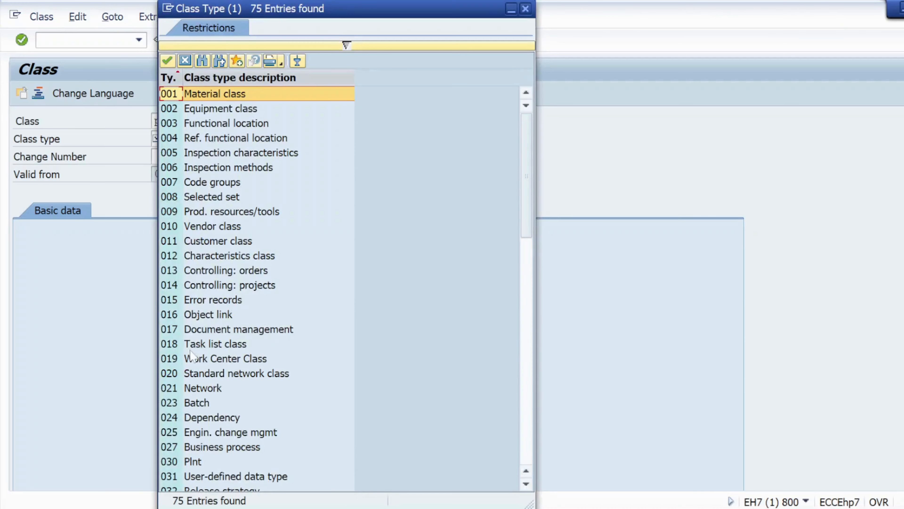
{"action": "scroll", "coordinate": [194, 356], "scroll_direction": "down", "scroll_amount": 2}
{"action": "double_click", "coordinate": [179, 403]}
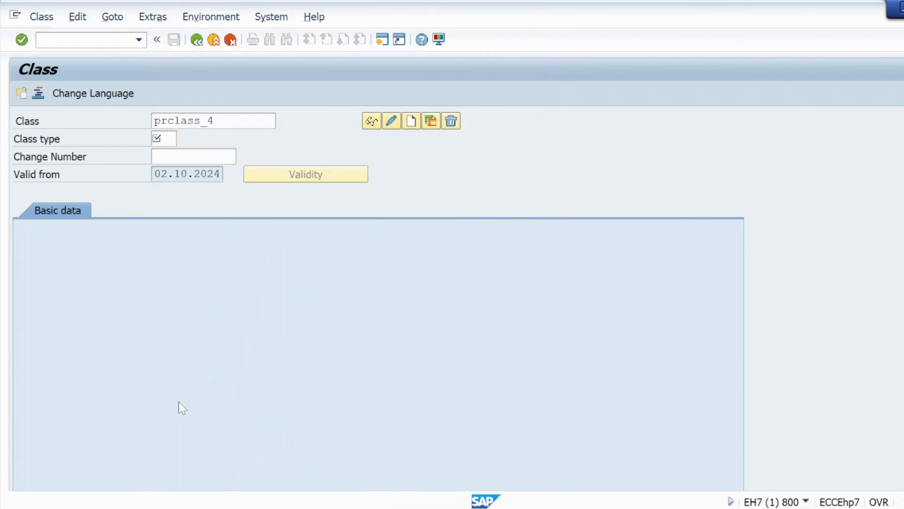
{"action": "left_click", "coordinate": [413, 123]}
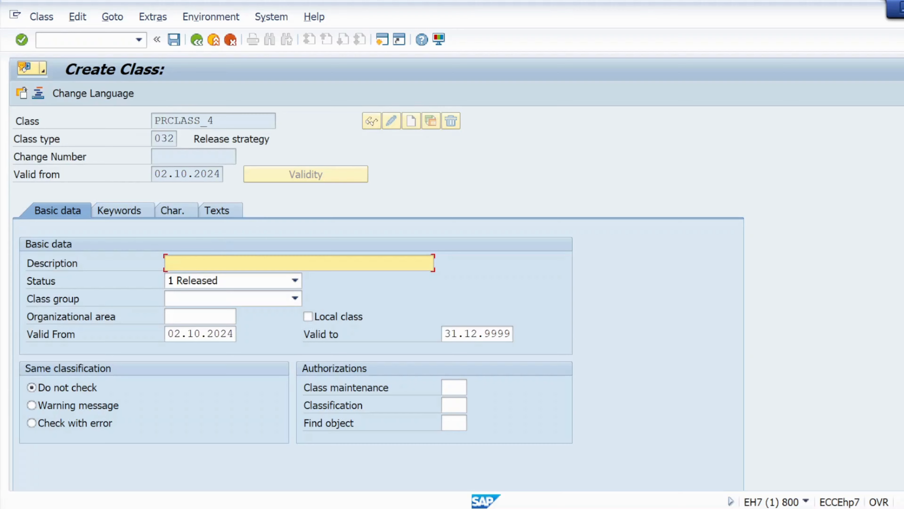
- Copy the class name PRCLASS_4 into the class description
{"action": "left_click_drag", "start_coordinate": [215, 120], "coordinate": [153, 120]}
{"action": "key", "text": "ctrl+c"}
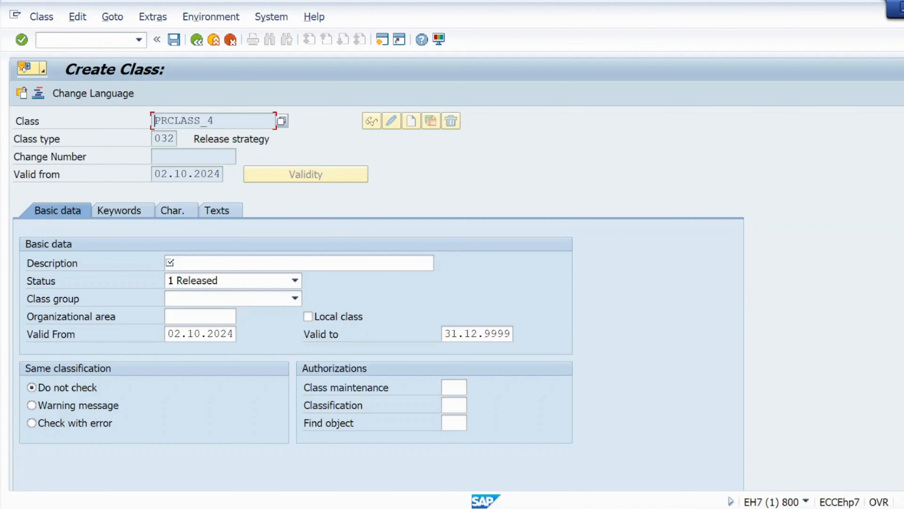
{"action": "left_click", "coordinate": [246, 262]}
{"action": "key", "text": "ctrl+v"}
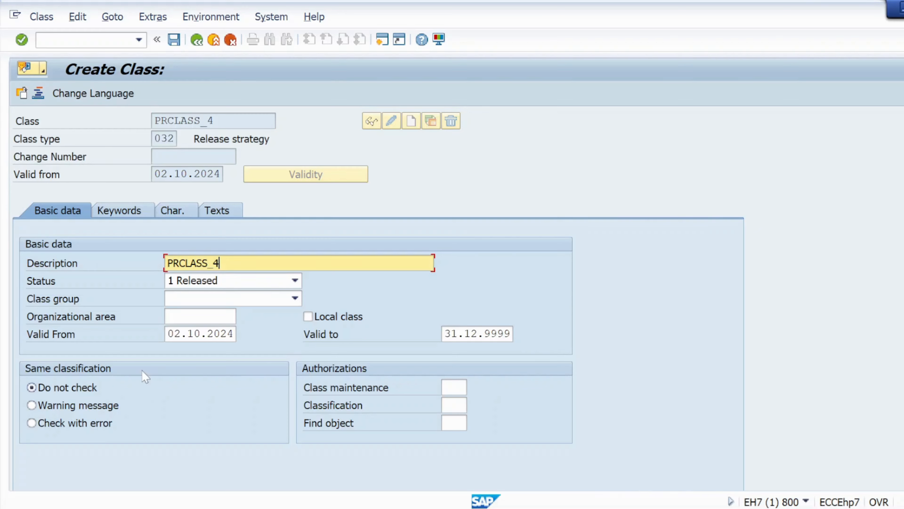
- Assign the characteristics plant_4, prgrp_4 and prdt_4 from the Notepad notes to the class and save it
{"action": "left_click", "coordinate": [169, 213]}
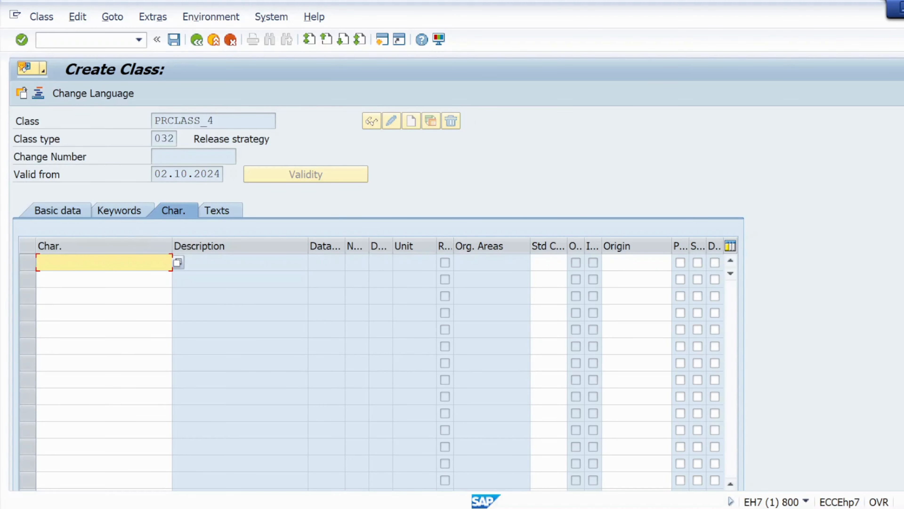
{"action": "key", "text": "alt+Tab"}
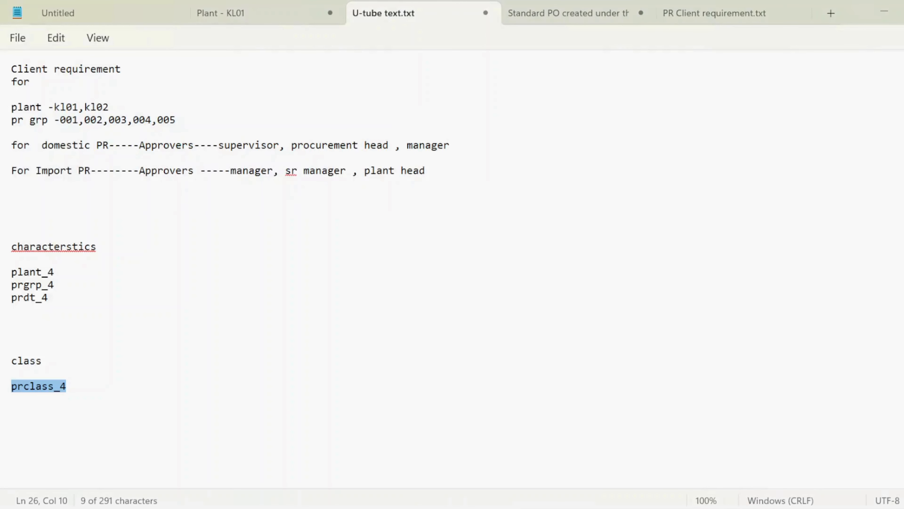
{"action": "left_click_drag", "start_coordinate": [12, 271], "coordinate": [56, 310]}
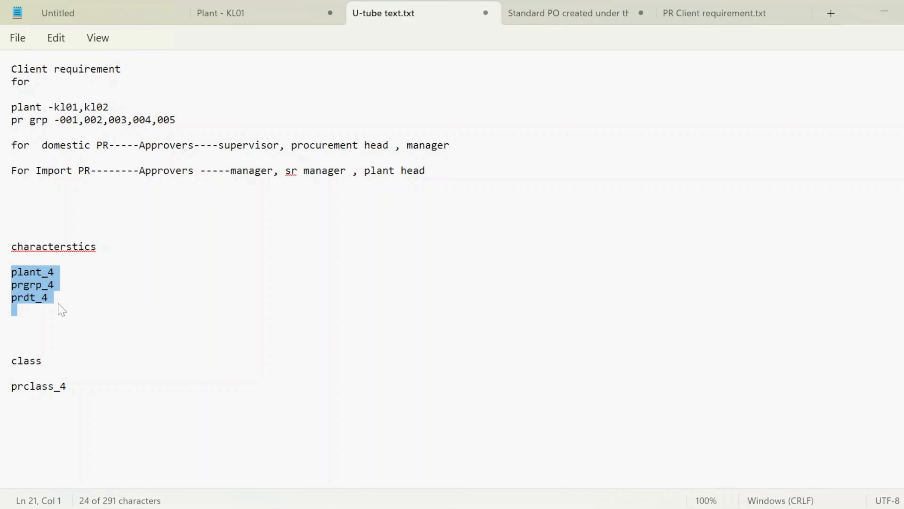
{"action": "key", "text": "alt+Tab"}
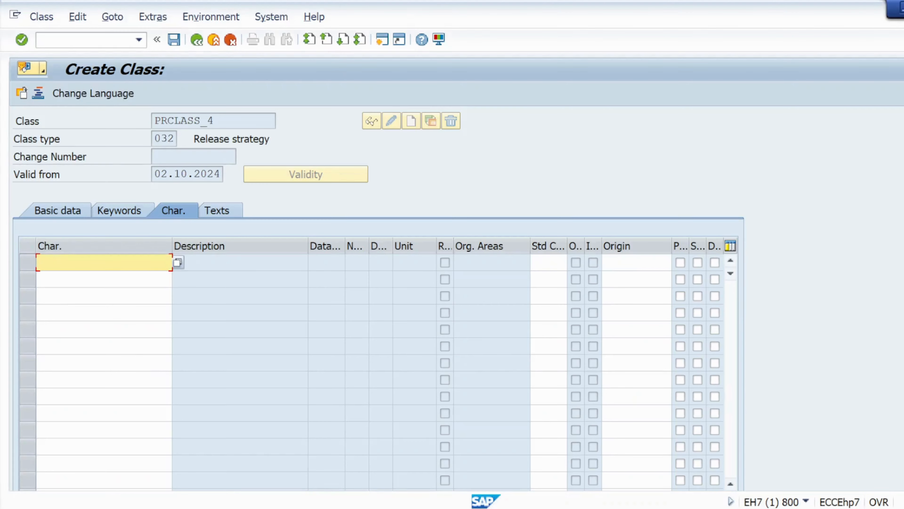
{"action": "key", "text": "ctrl+v"}
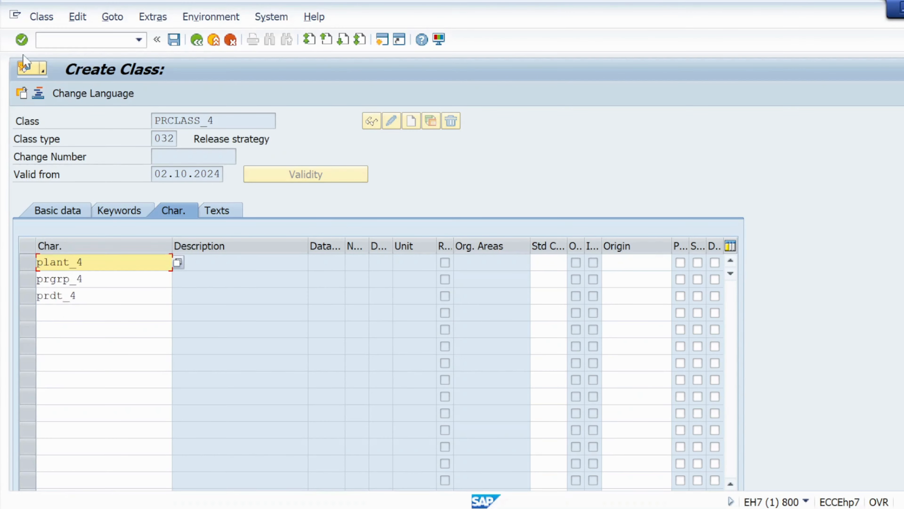
{"action": "left_click", "coordinate": [22, 40]}
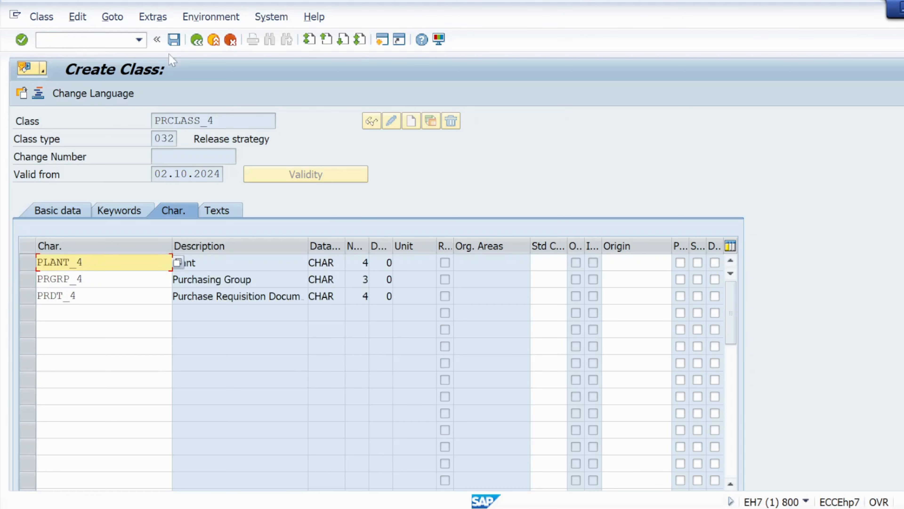
{"action": "left_click", "coordinate": [174, 40]}
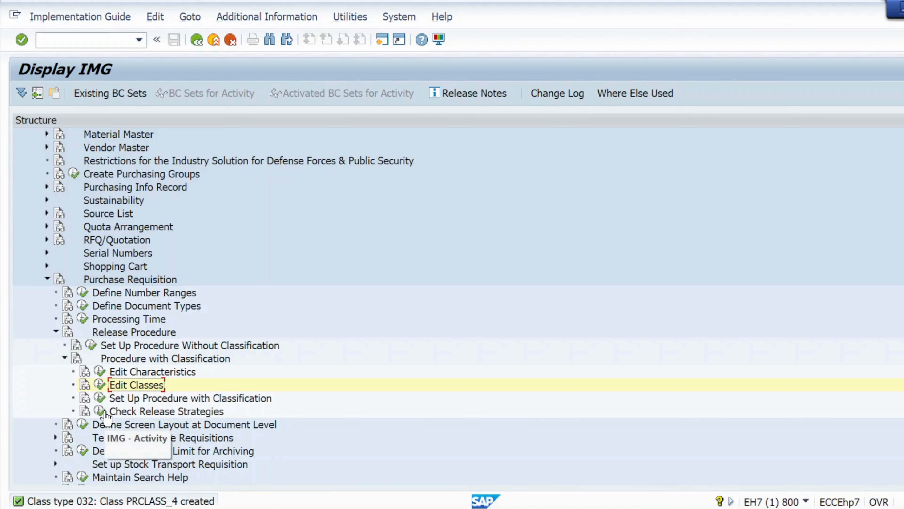
- Open Set Up Procedure with Classification and review the existing release strategies and release indicators for purchase requisitions
{"action": "left_click", "coordinate": [98, 399]}
{"action": "left_click", "coordinate": [99, 397]}
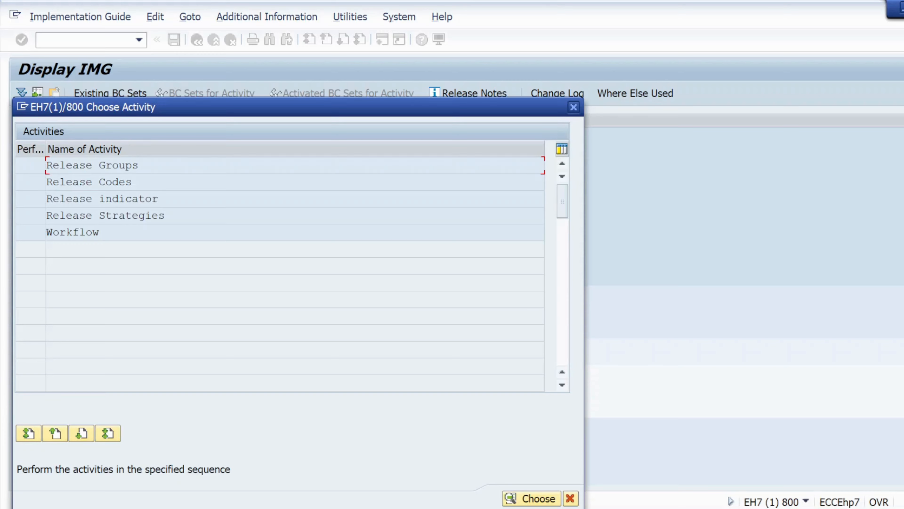
{"action": "double_click", "coordinate": [103, 217]}
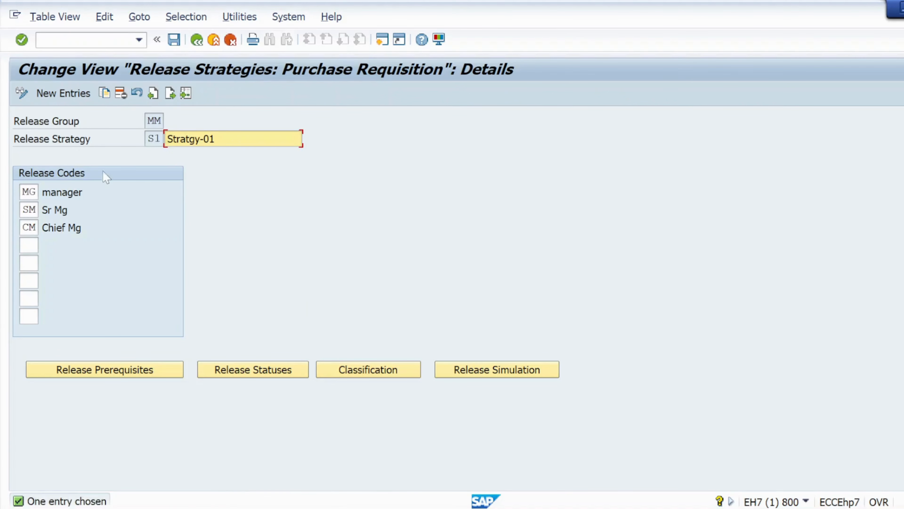
{"action": "left_click", "coordinate": [196, 41]}
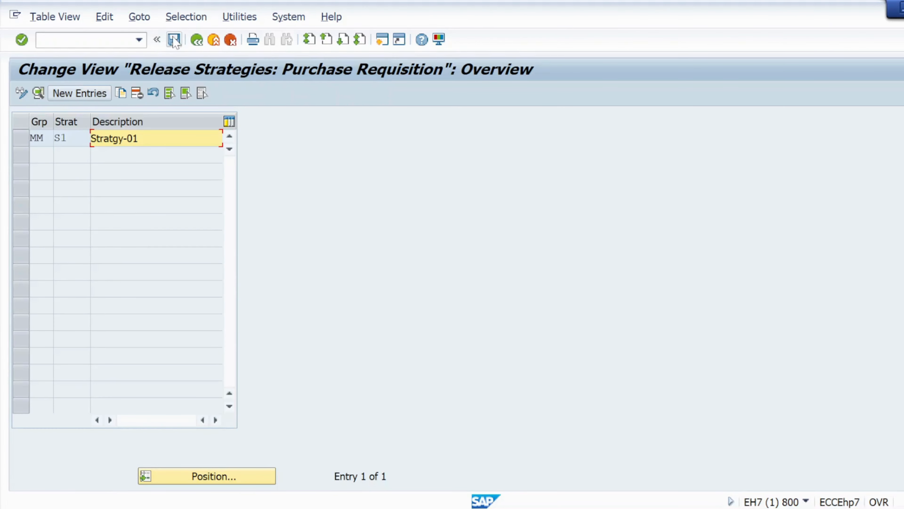
{"action": "left_click", "coordinate": [197, 39]}
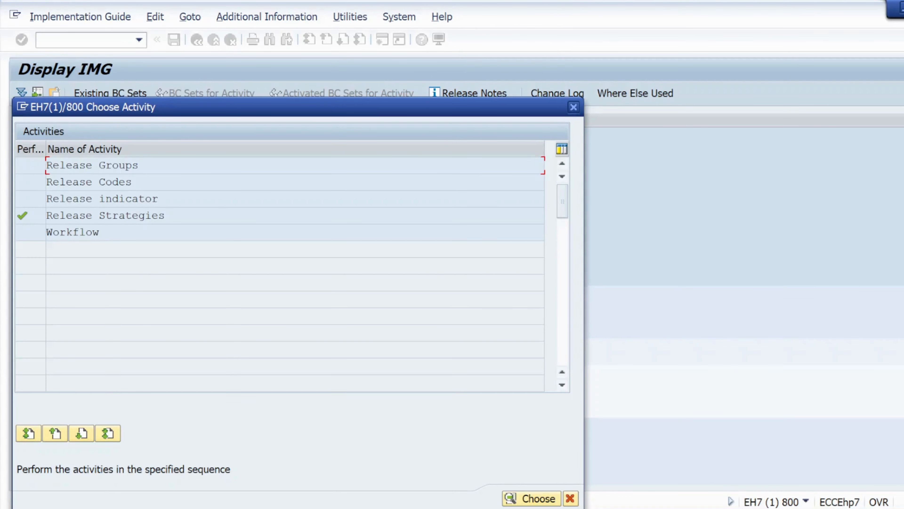
{"action": "double_click", "coordinate": [146, 198]}
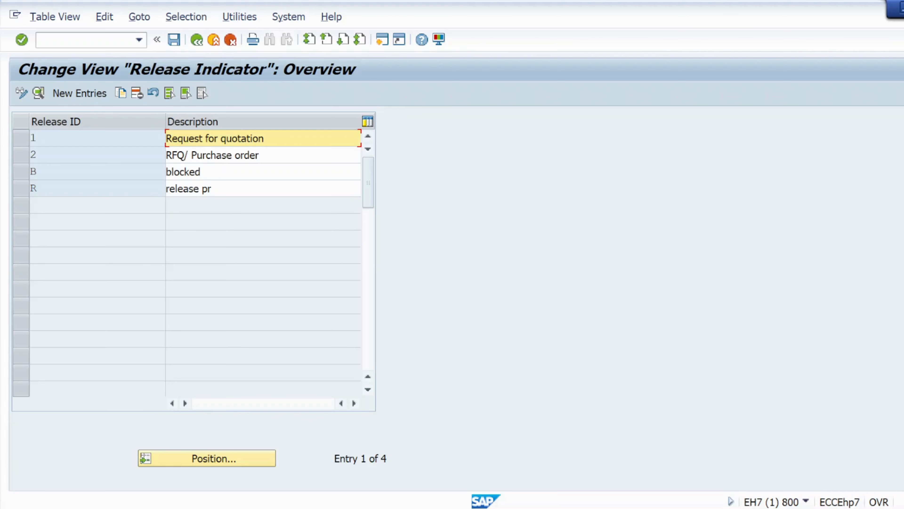
{"action": "left_click", "coordinate": [196, 41]}
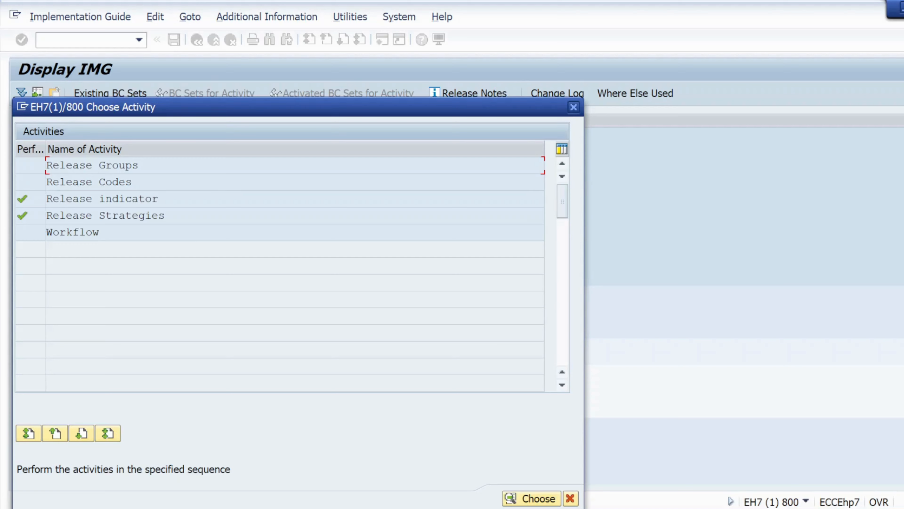
- Delete release strategy S1 of release group MM and save the deletion in the sept batch customizing request
{"action": "double_click", "coordinate": [93, 221]}
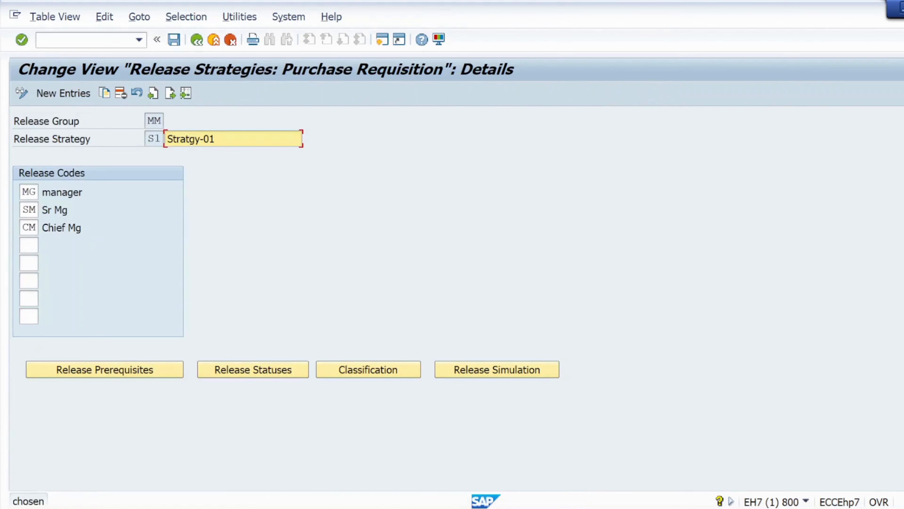
{"action": "left_click", "coordinate": [197, 39]}
{"action": "left_click", "coordinate": [23, 138]}
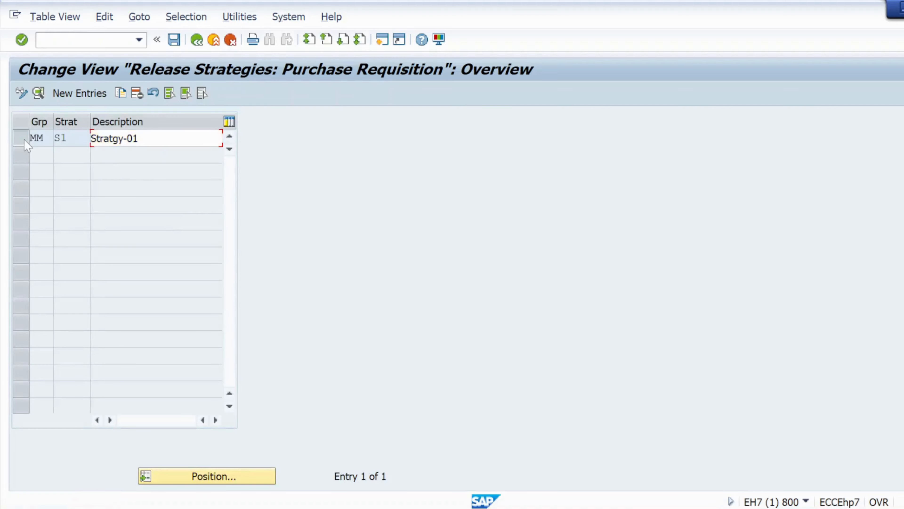
{"action": "left_click", "coordinate": [136, 94]}
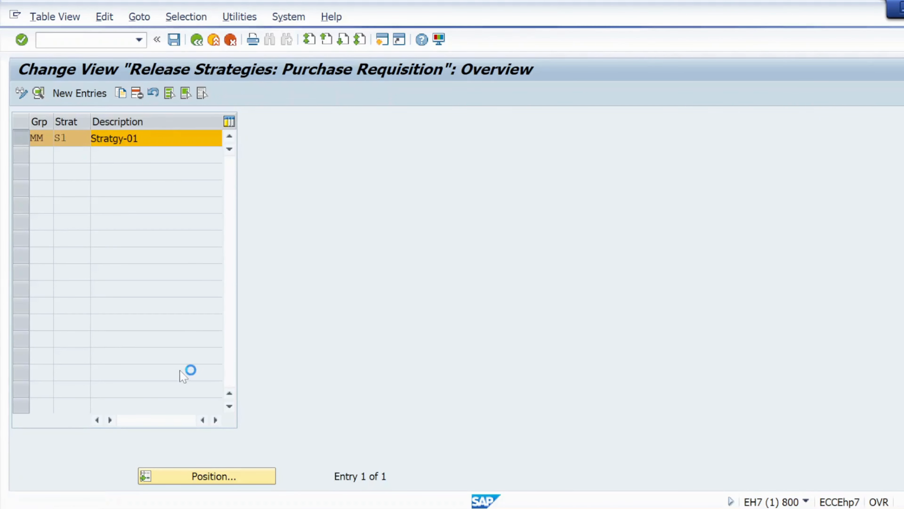
{"action": "left_click", "coordinate": [455, 441]}
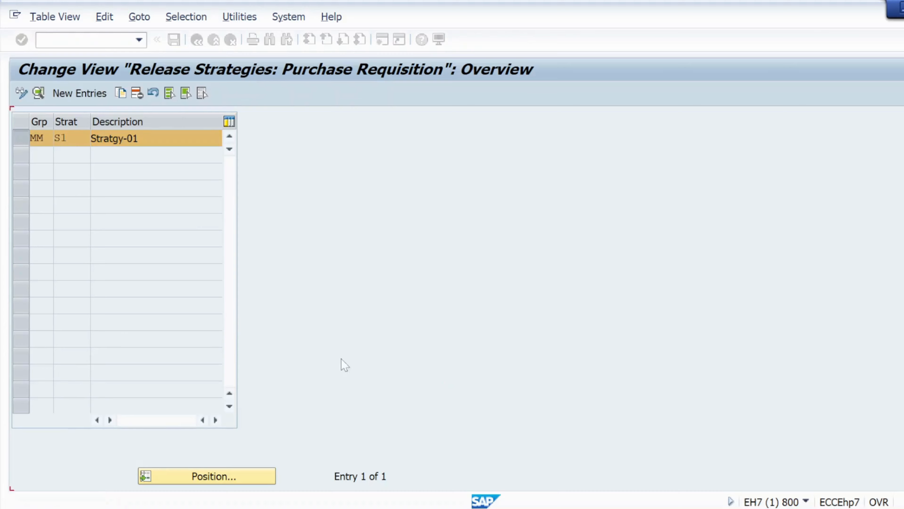
{"action": "left_click", "coordinate": [173, 40]}
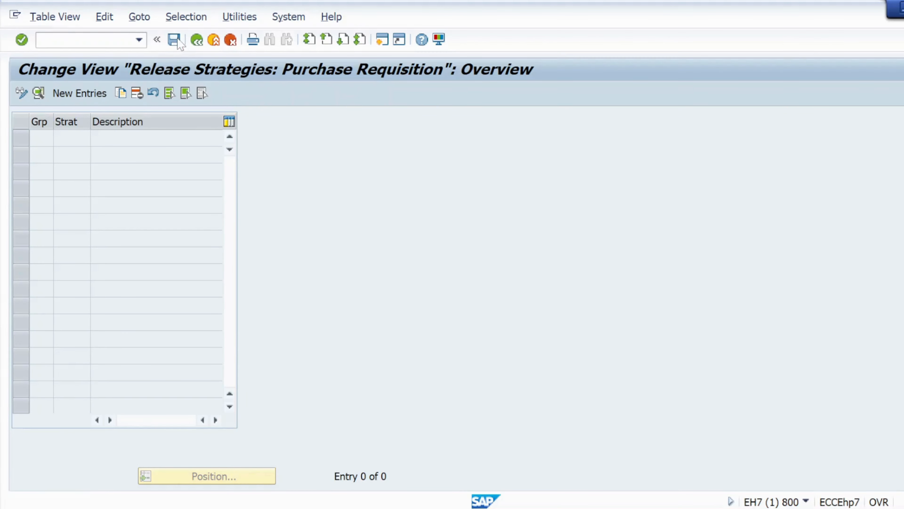
{"action": "left_click", "coordinate": [311, 245]}
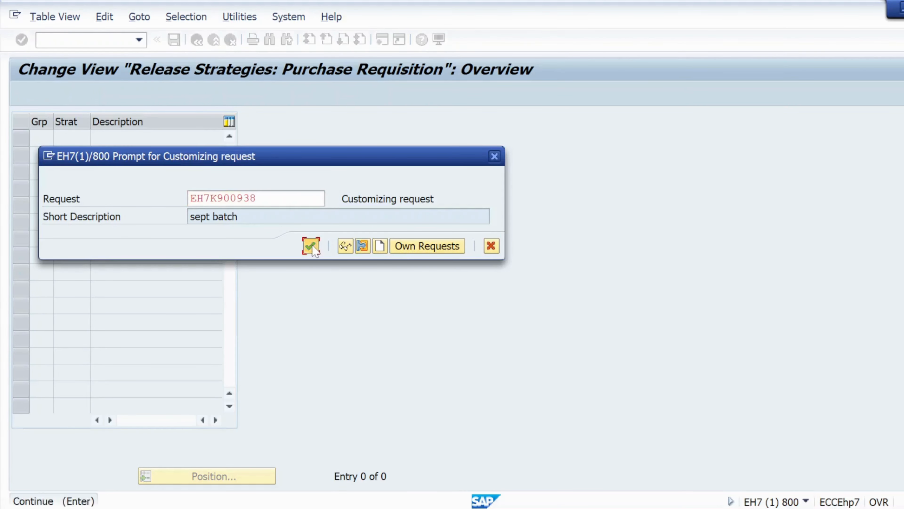
{"action": "left_click", "coordinate": [213, 40]}
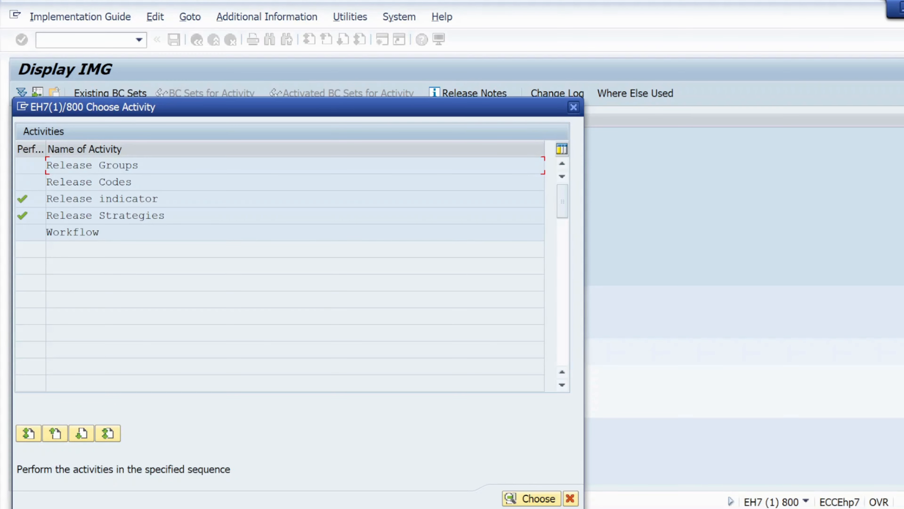
- Delete release codes CM, MG and SM of release group MM and save the deletion in the sept batch customizing request
{"action": "double_click", "coordinate": [73, 182]}
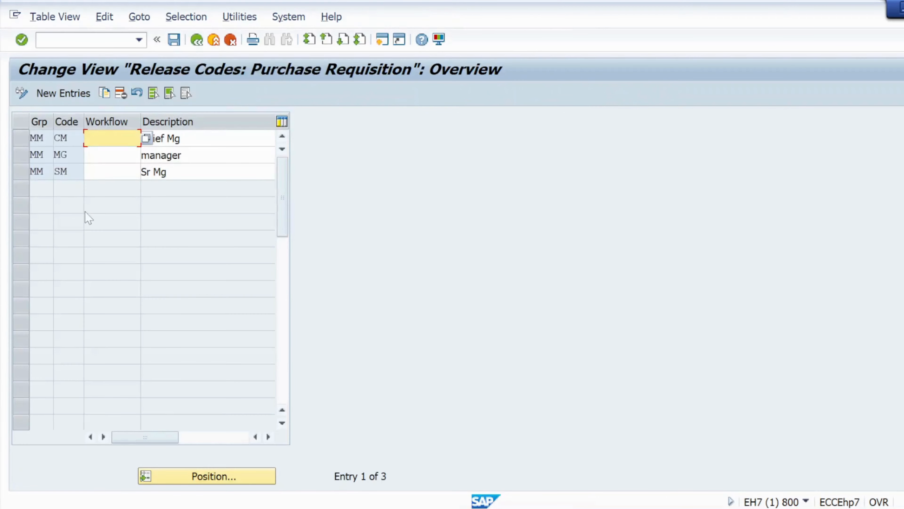
{"action": "left_click", "coordinate": [22, 171]}
{"action": "left_click", "coordinate": [22, 155]}
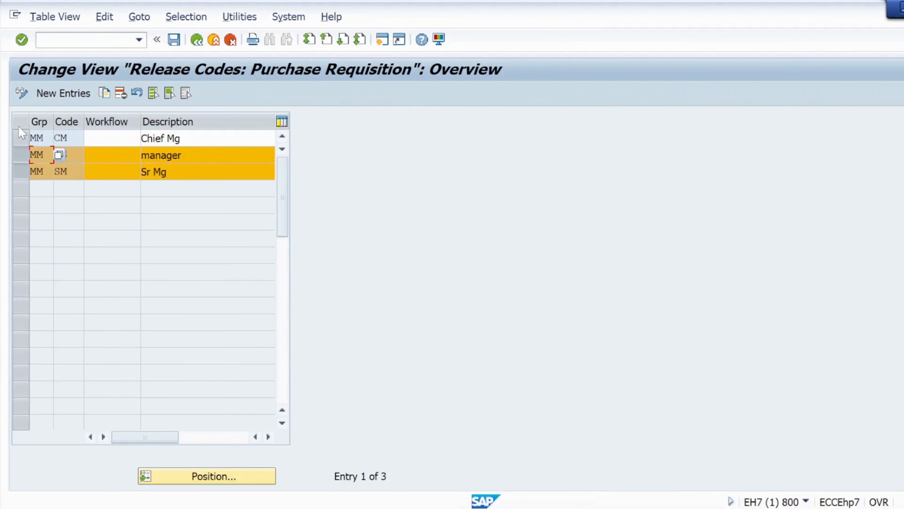
{"action": "left_click", "coordinate": [20, 137]}
{"action": "left_click", "coordinate": [120, 93]}
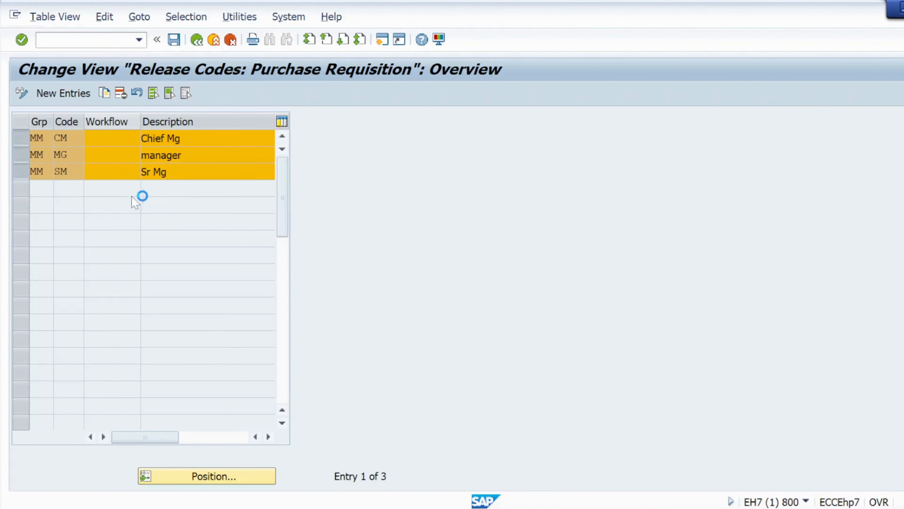
{"action": "mouse_move", "coordinate": [730, 506]}
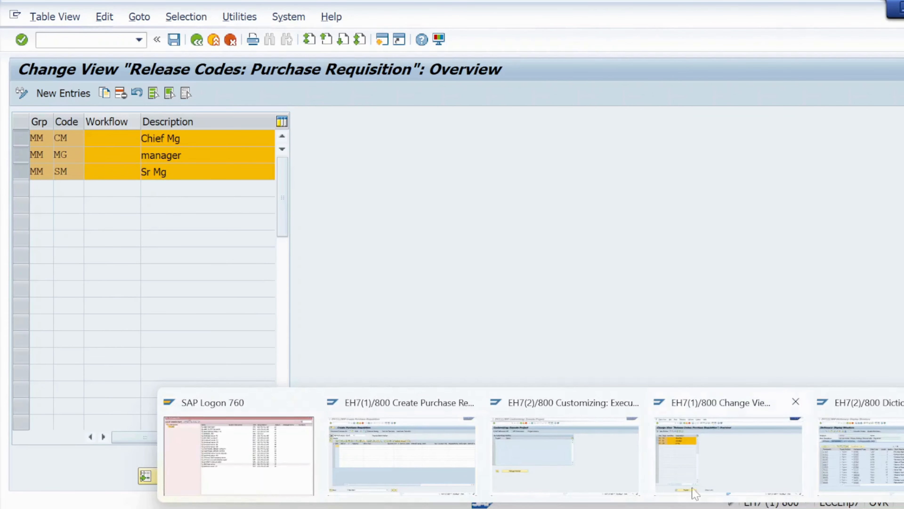
{"action": "left_click", "coordinate": [758, 462]}
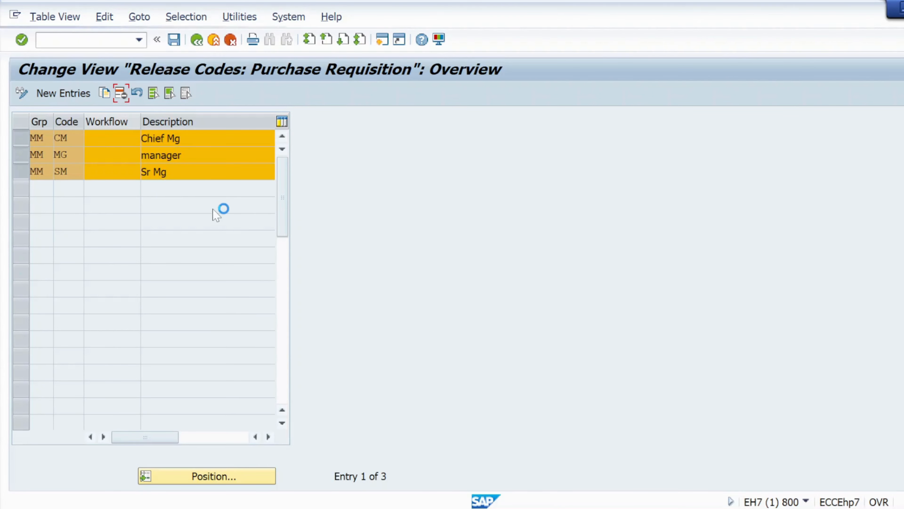
{"action": "mouse_move", "coordinate": [729, 506]}
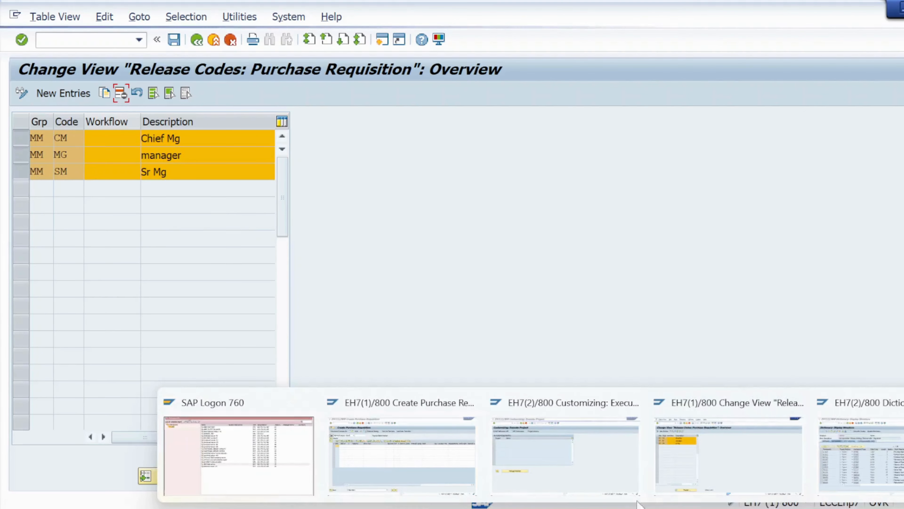
{"action": "left_click", "coordinate": [693, 465]}
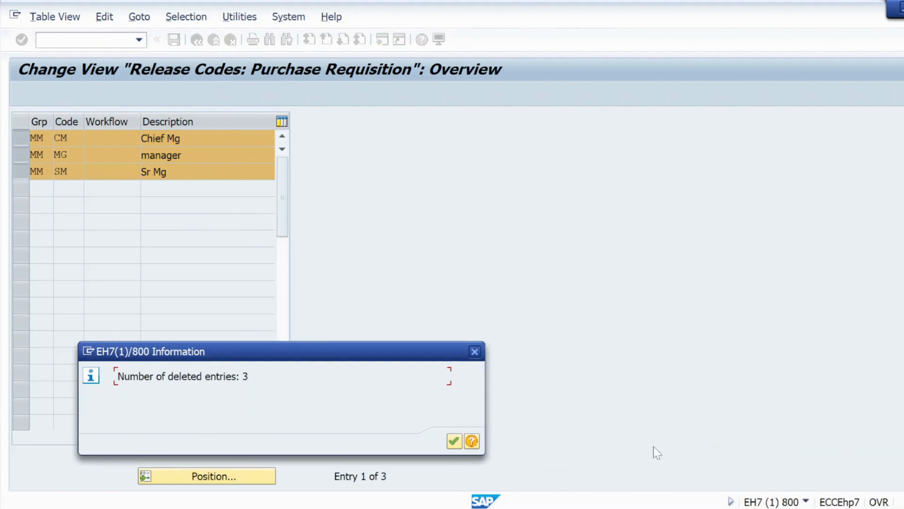
{"action": "left_click", "coordinate": [455, 442]}
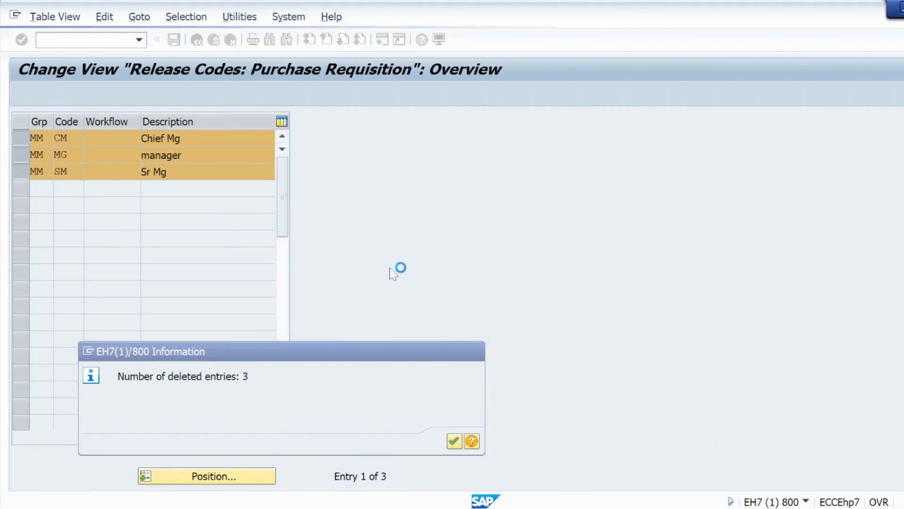
{"action": "left_click", "coordinate": [175, 41]}
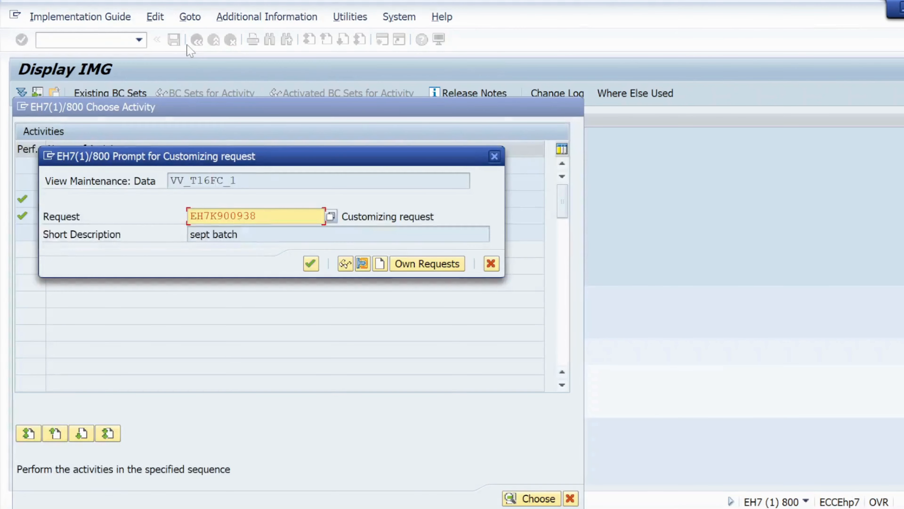
{"action": "left_click", "coordinate": [311, 264]}
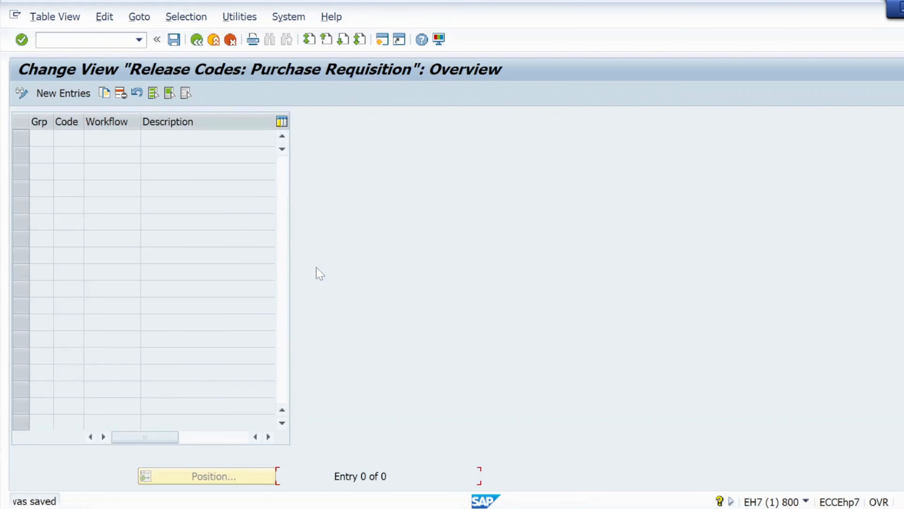
{"action": "left_click", "coordinate": [196, 40]}
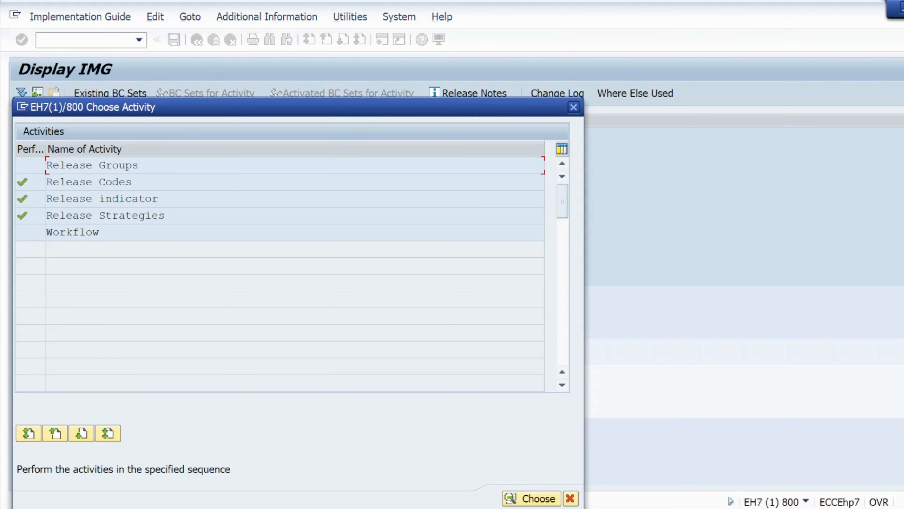
- Delete release group MM with class PRCLASS_3 and save the deletion in the sept batch customizing request
{"action": "double_click", "coordinate": [72, 165]}
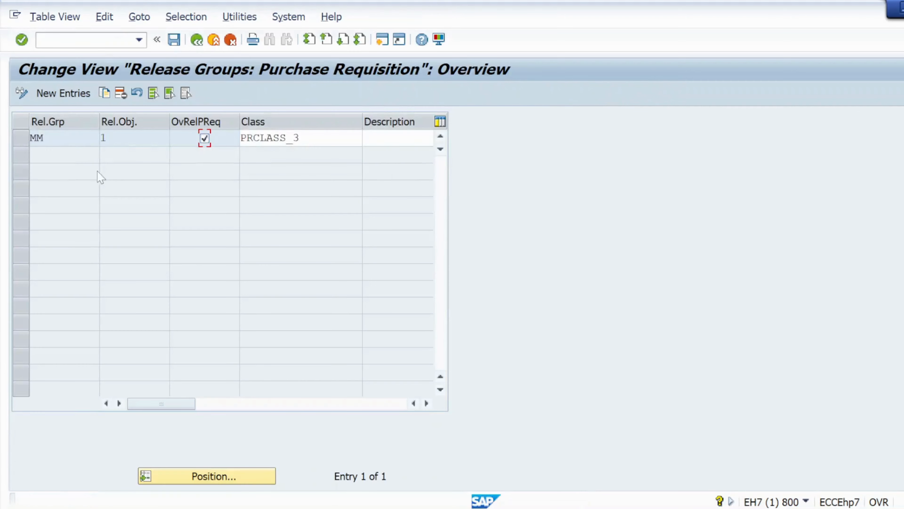
{"action": "left_click", "coordinate": [24, 140]}
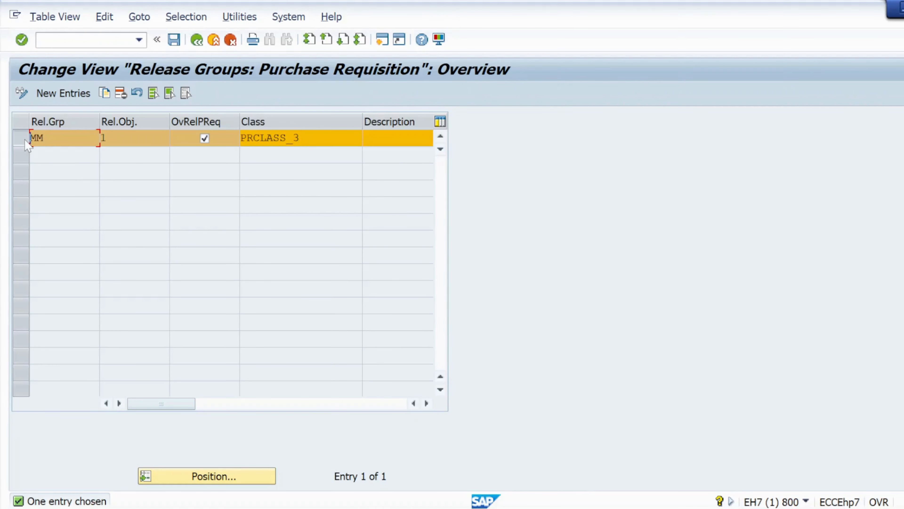
{"action": "left_click", "coordinate": [121, 93]}
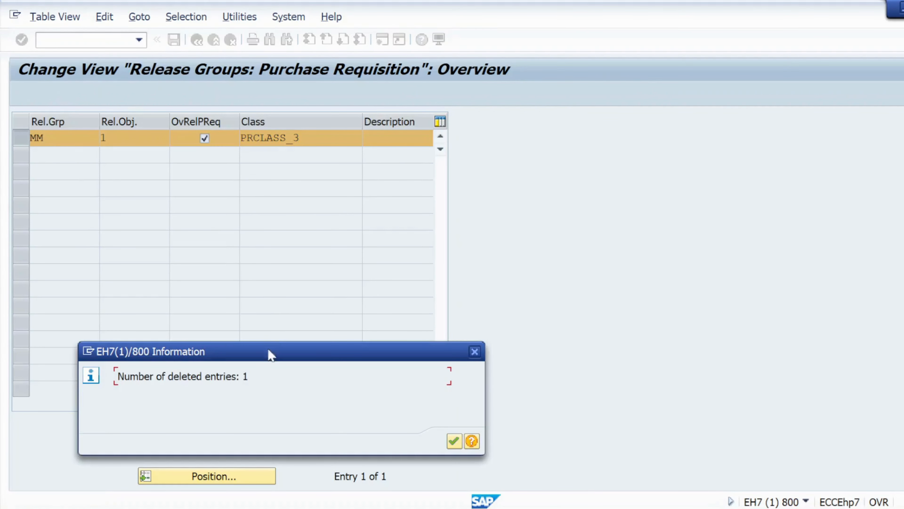
{"action": "left_click", "coordinate": [454, 441]}
{"action": "left_click", "coordinate": [213, 40]}
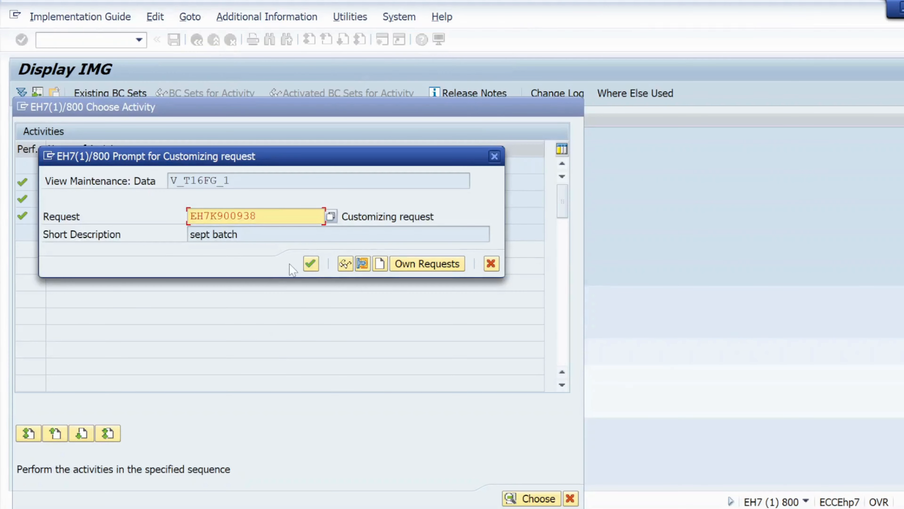
{"action": "left_click", "coordinate": [309, 267]}
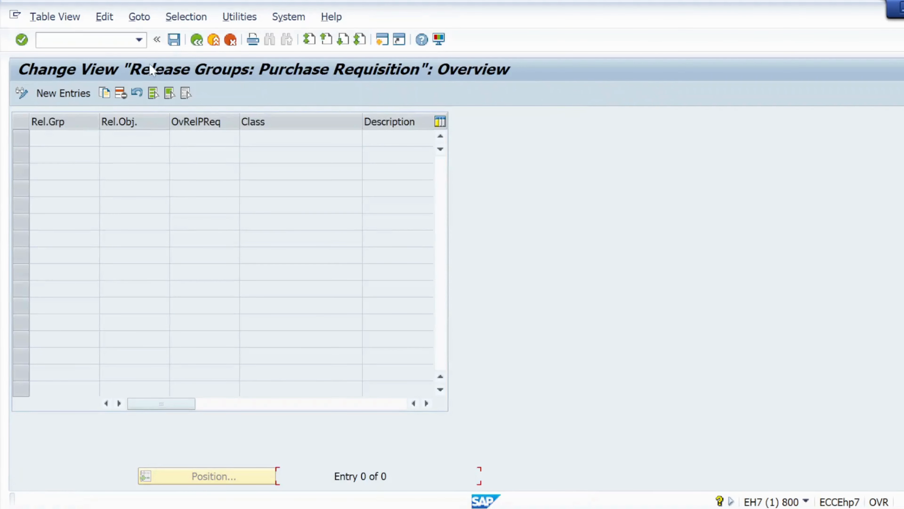
{"action": "left_click", "coordinate": [175, 40]}
{"action": "left_click", "coordinate": [197, 40]}
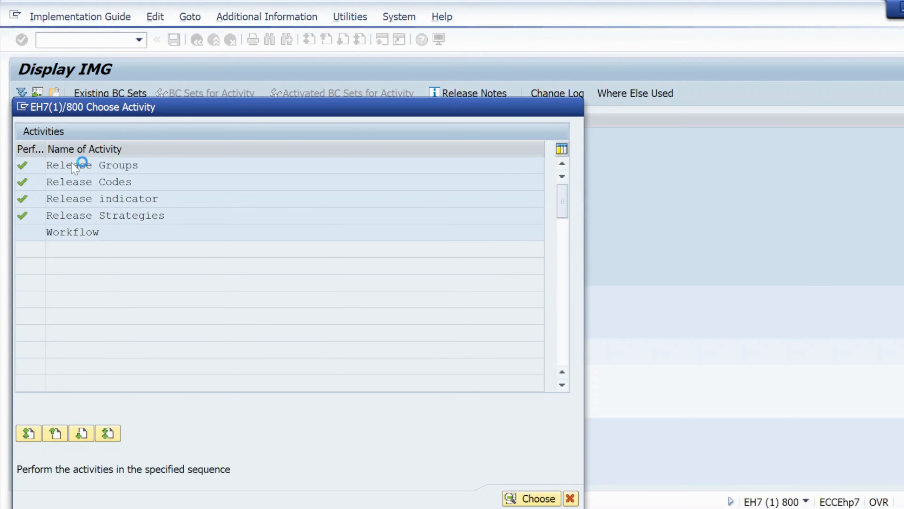
- Start a new entry in the purchase requisition release groups with the release group PR
{"action": "double_click", "coordinate": [81, 164]}
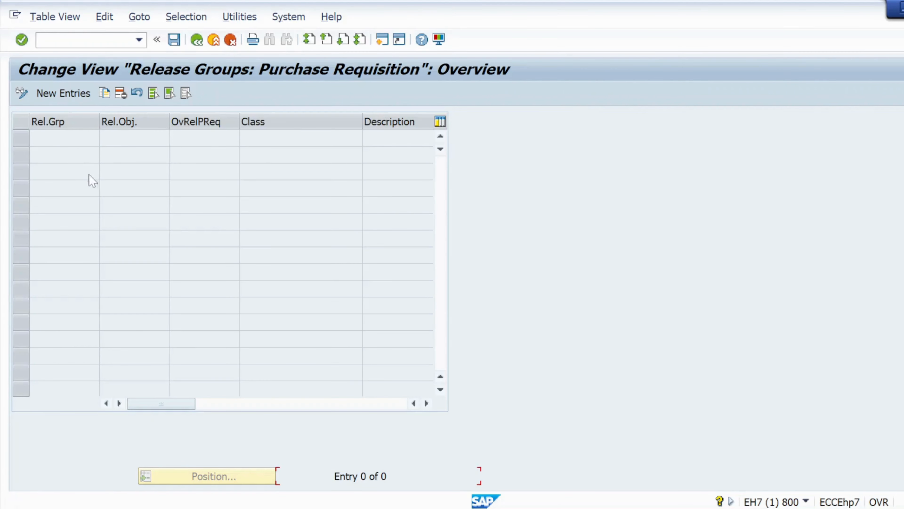
{"action": "left_click", "coordinate": [68, 93]}
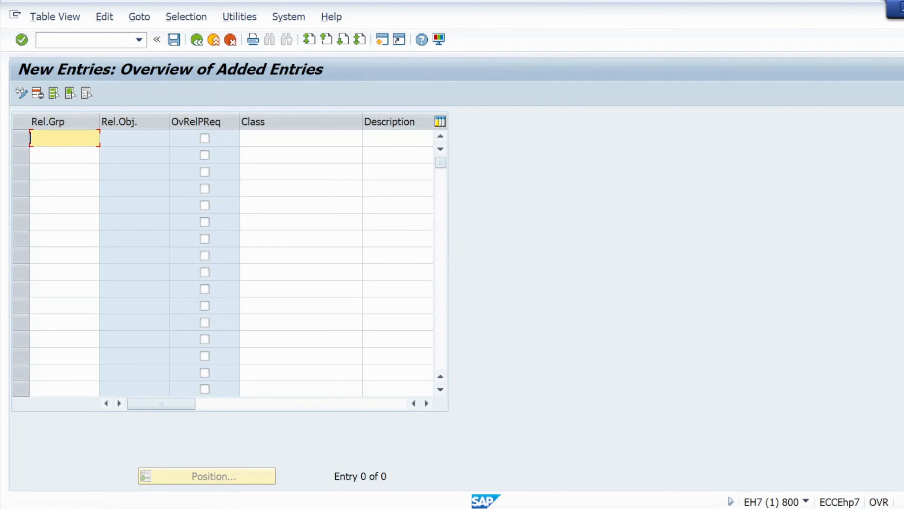
{"action": "key", "text": "Caps_Lock"}
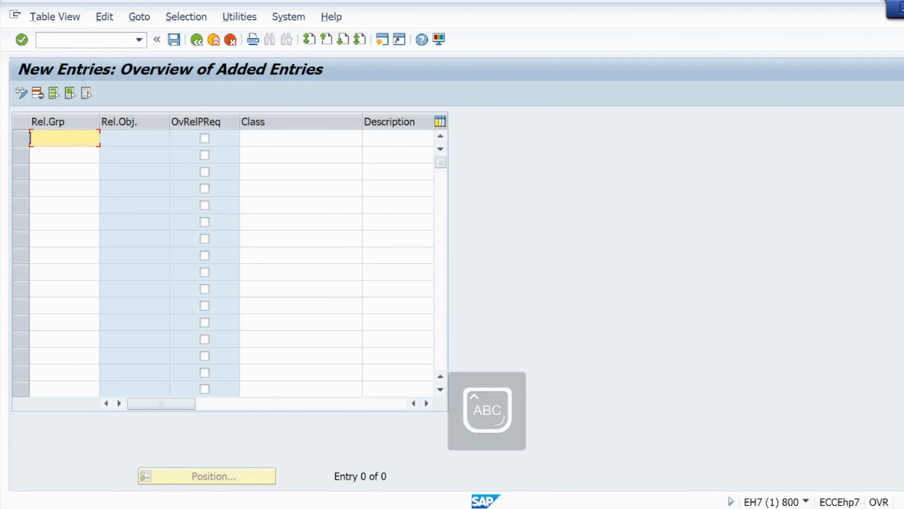
{"action": "type", "text": "PR"}
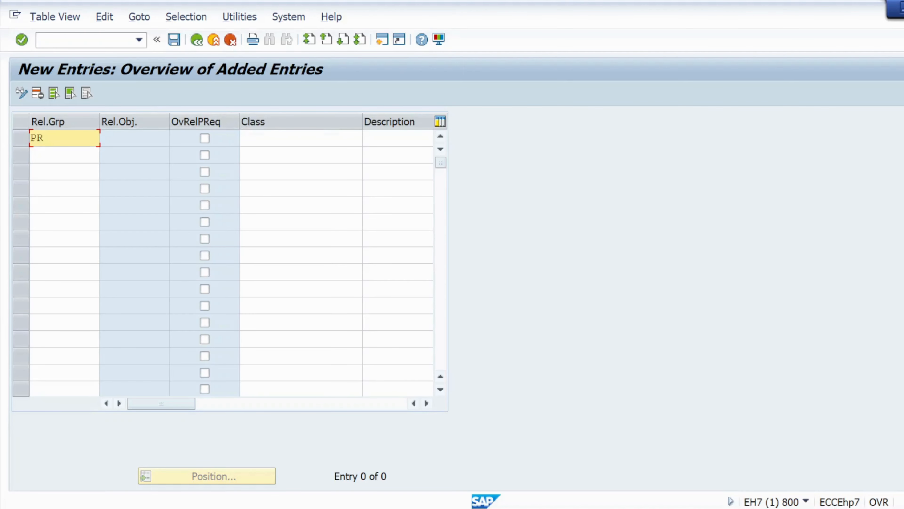
{"action": "key", "text": "Tab"}
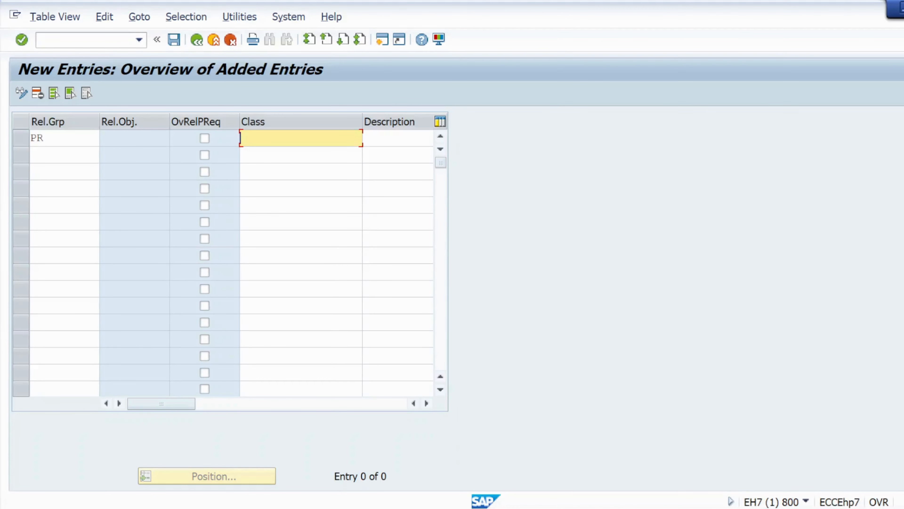
- Assign the class prclass_4, copied from the Notepad notes, to release group PR and validate the entry
{"action": "key", "text": "alt+Tab"}
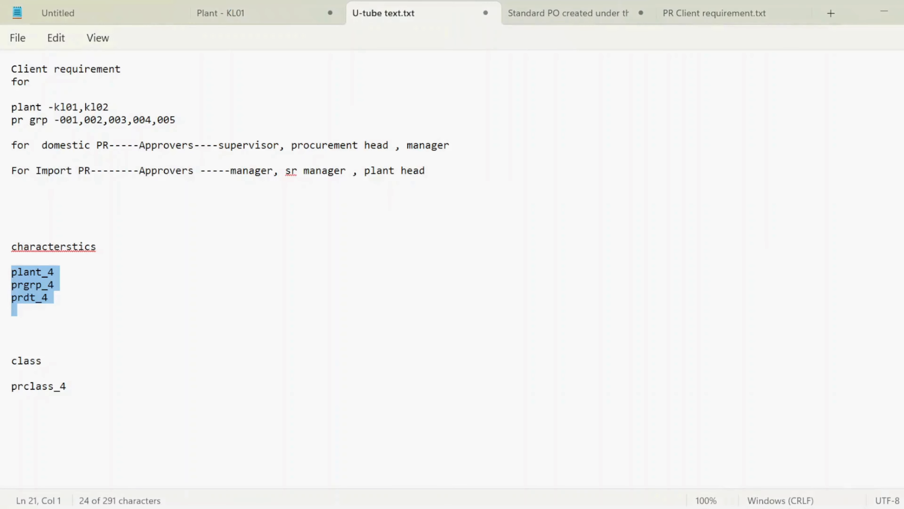
{"action": "left_click_drag", "start_coordinate": [66, 386], "coordinate": [8, 388]}
{"action": "key", "text": "ctrl+c"}
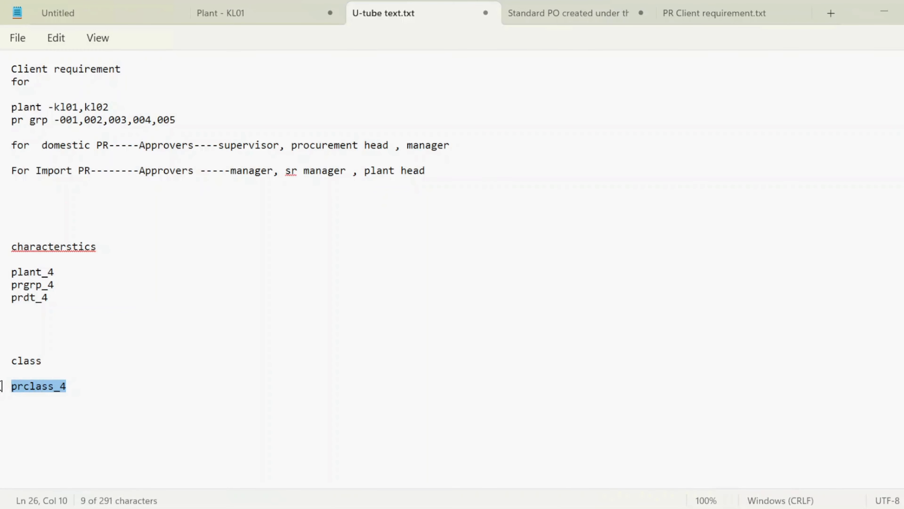
{"action": "key", "text": "alt+Tab"}
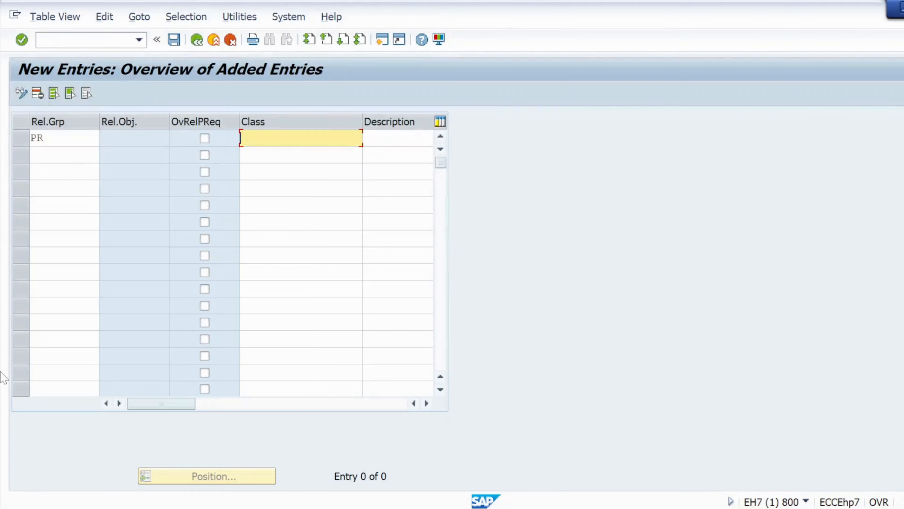
{"action": "key", "text": "ctrl+v"}
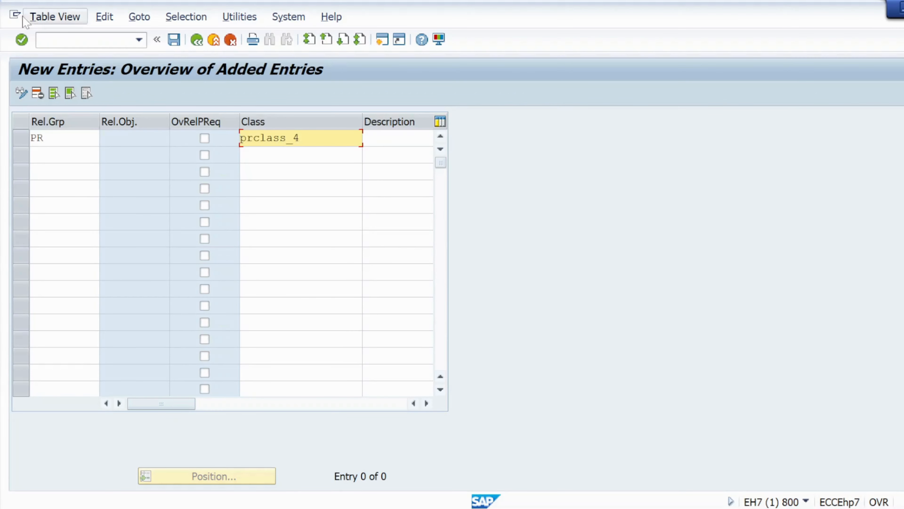
{"action": "left_click", "coordinate": [23, 41]}
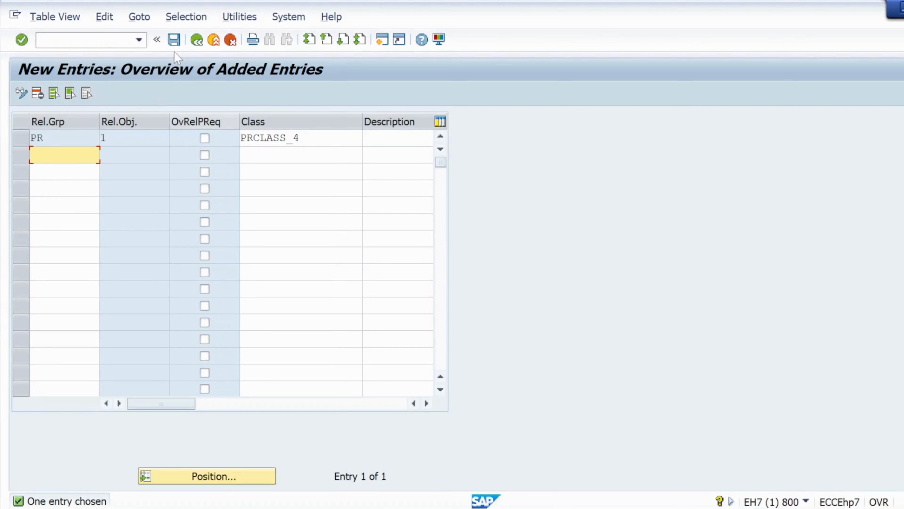
{"action": "left_click", "coordinate": [22, 40]}
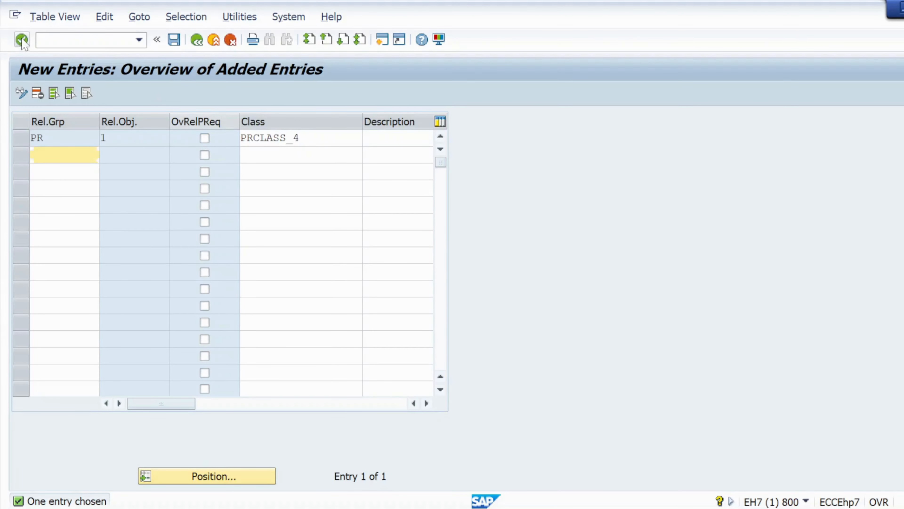
- Save release group PR in the sept batch customizing request and return to the list of release procedure activities
{"action": "left_click", "coordinate": [174, 42]}
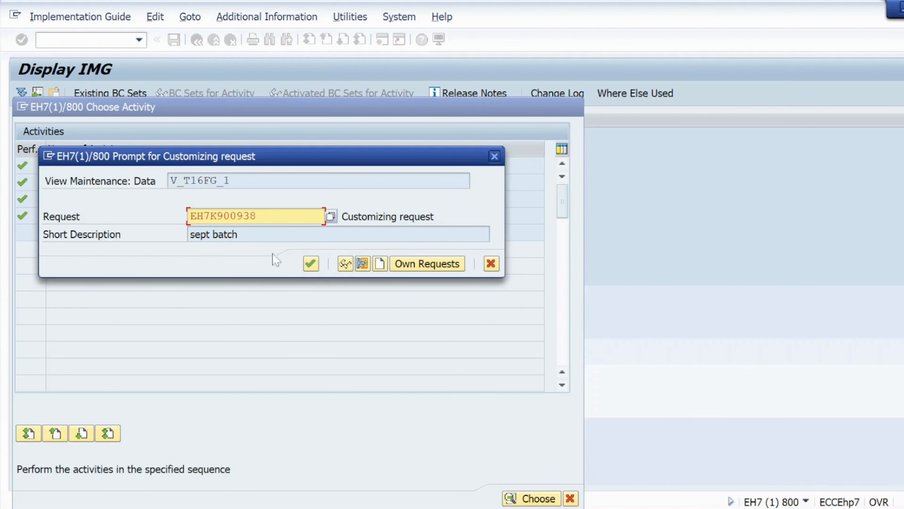
{"action": "left_click", "coordinate": [310, 263]}
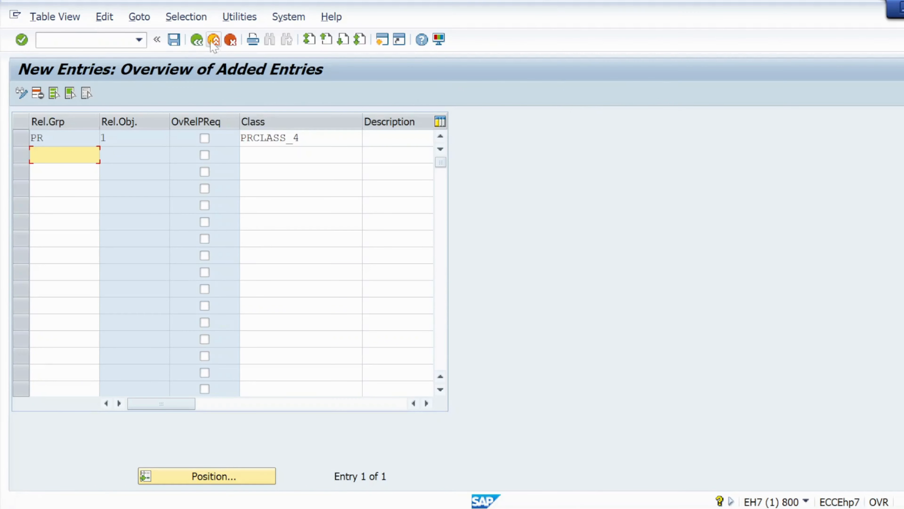
{"action": "left_click", "coordinate": [197, 40]}
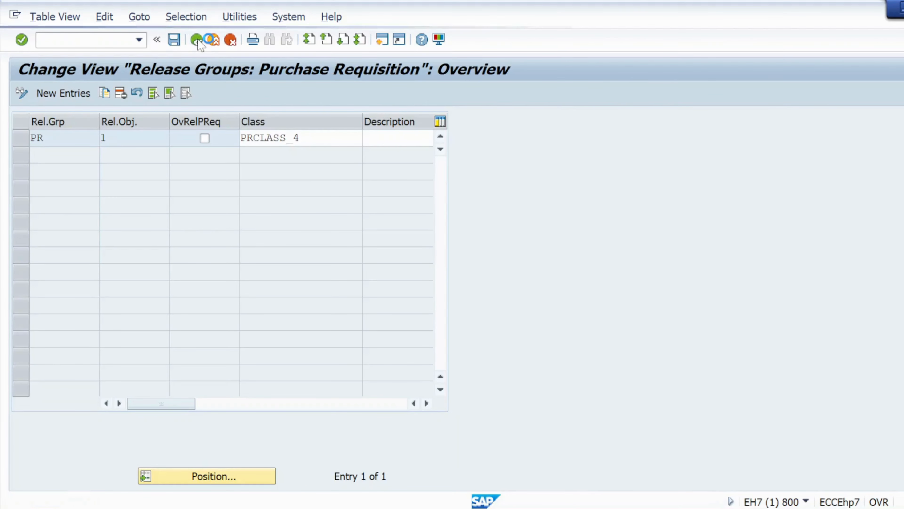
{"action": "left_click", "coordinate": [214, 39]}
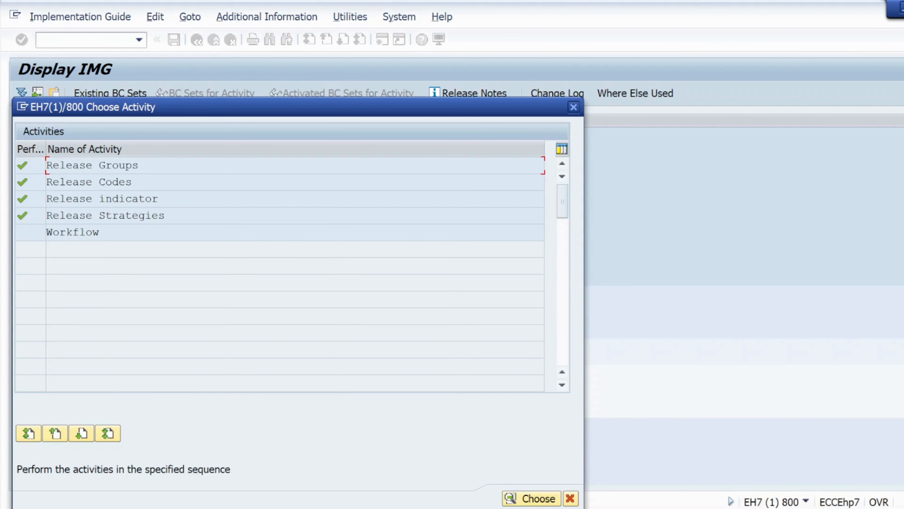
- Open the Release Codes activity for purchase requisitions, then switch to the Notepad notes and review the domestic PR approvers
{"action": "double_click", "coordinate": [75, 182]}
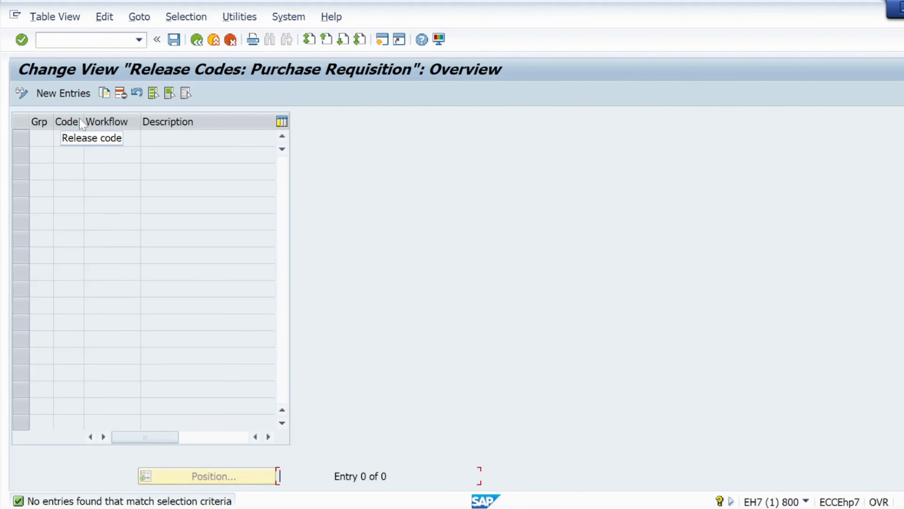
{"action": "key", "text": "alt+Tab"}
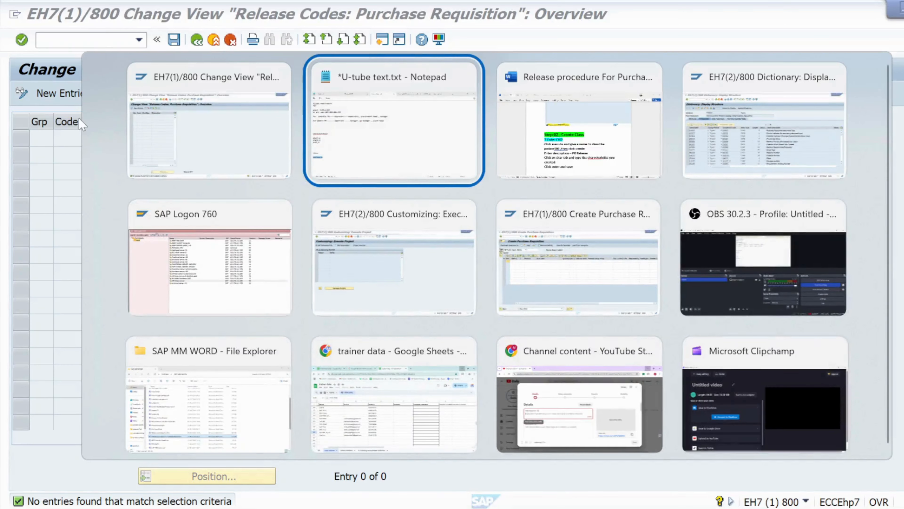
{"action": "key", "text": "alt+Tab"}
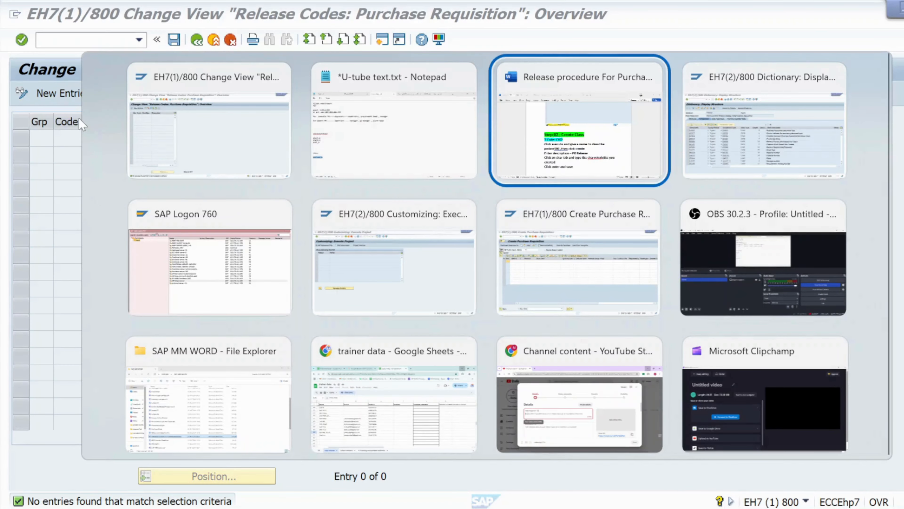
{"action": "key", "text": "alt+shift+Tab"}
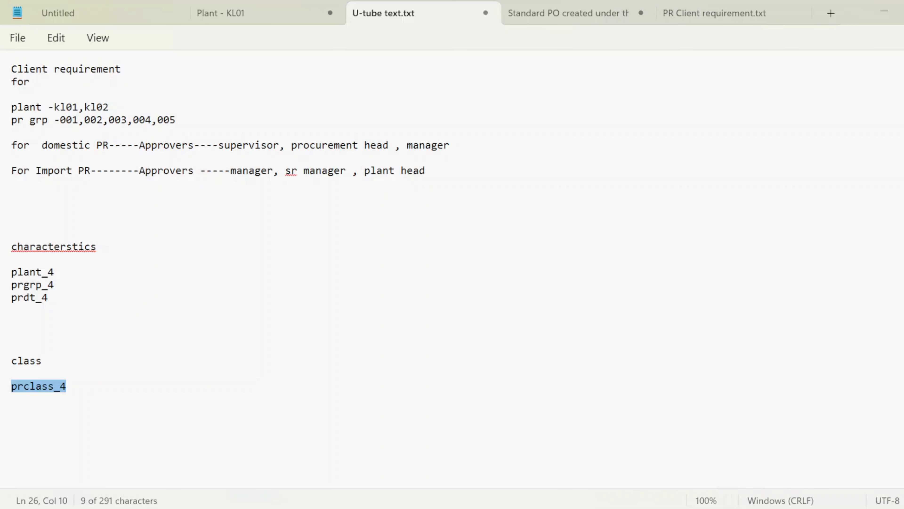
{"action": "double_click", "coordinate": [262, 145]}
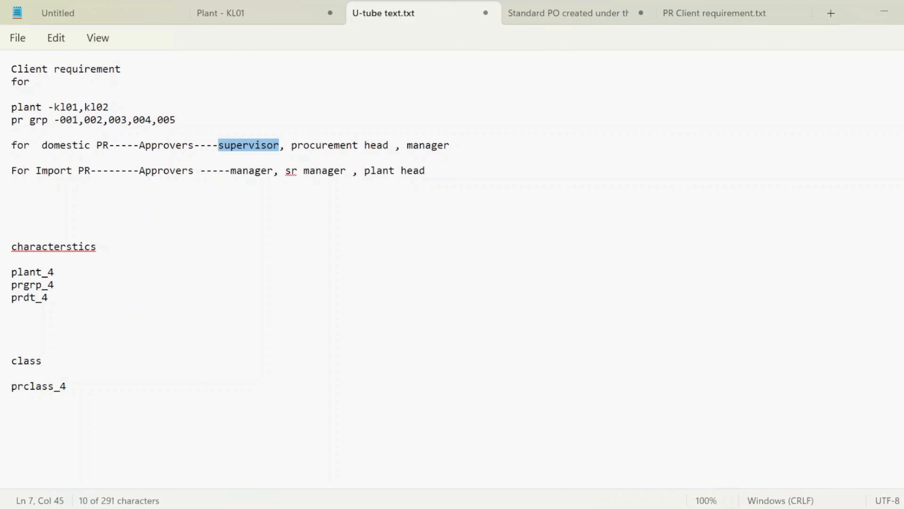
{"action": "left_click_drag", "start_coordinate": [296, 146], "coordinate": [453, 152]}
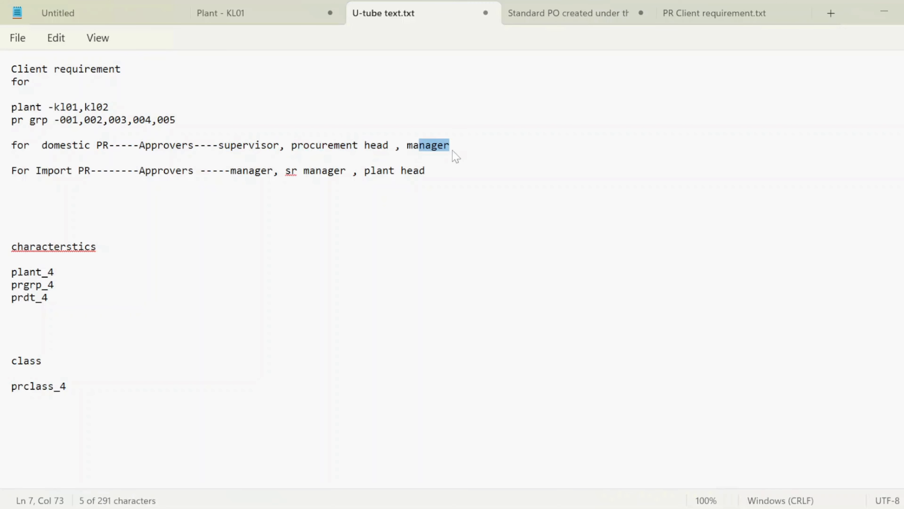
- Add the release codes (SV) after supervisor and (PR) after procurement head in the domestic PR approvers line of the notes
{"action": "left_click", "coordinate": [279, 145]}
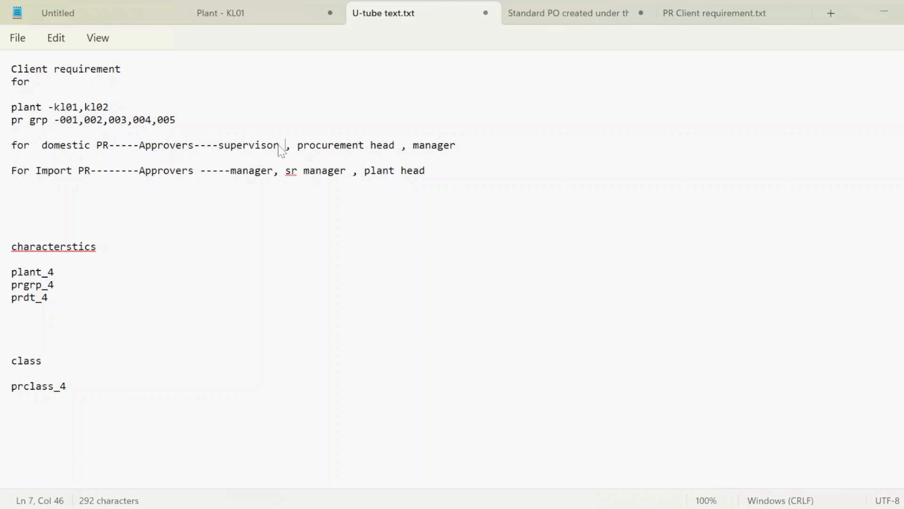
{"action": "type", "text": "("}
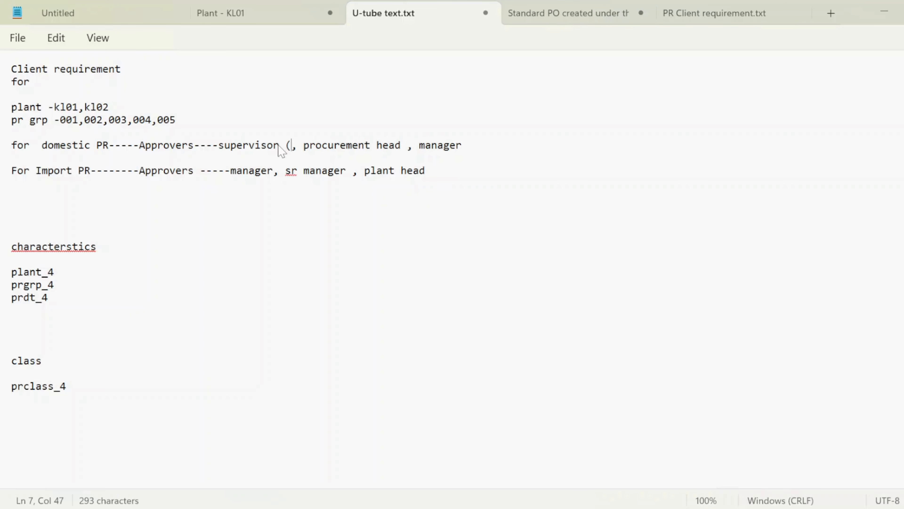
{"action": "type", "text": "SV"}
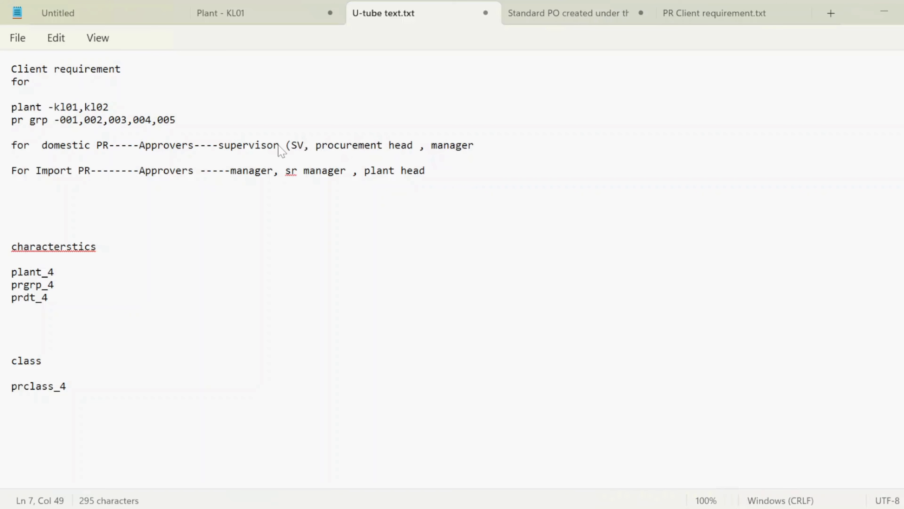
{"action": "type", "text": ")"}
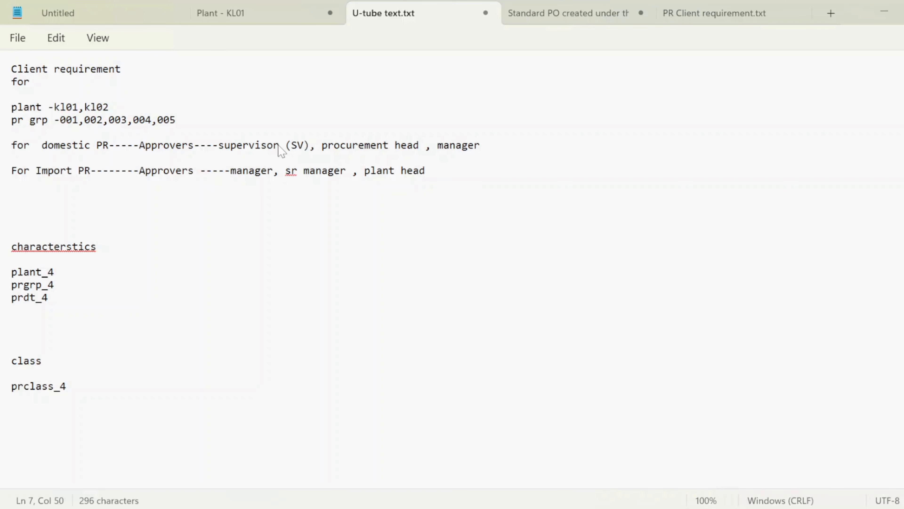
{"action": "left_click", "coordinate": [420, 145]}
{"action": "type", "text": "(PR"}
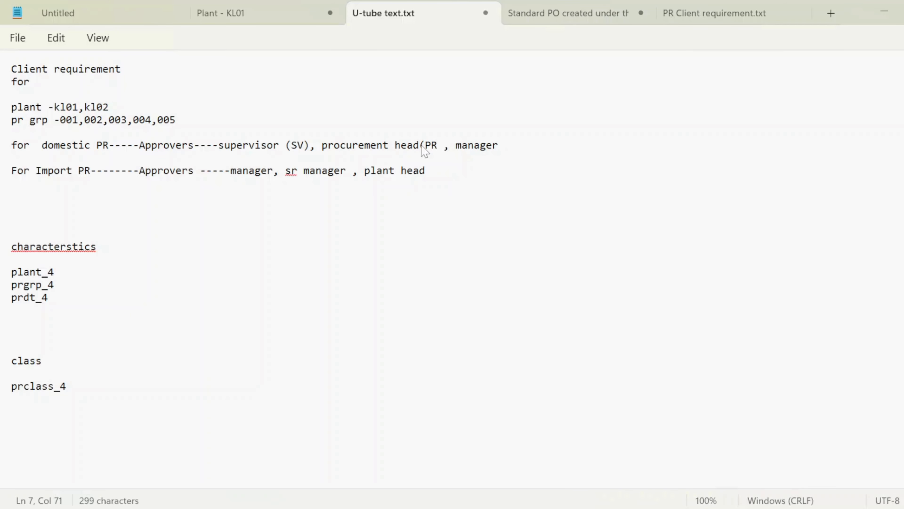
{"action": "type", "text": ")"}
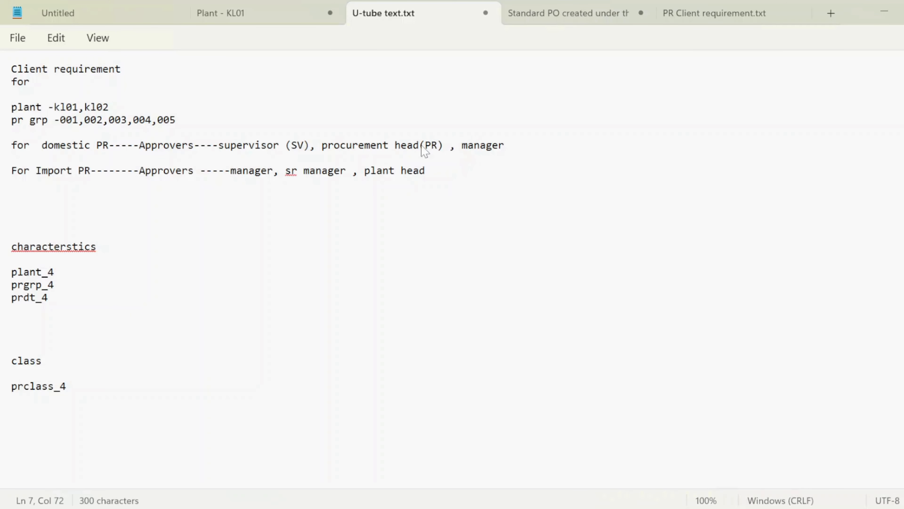
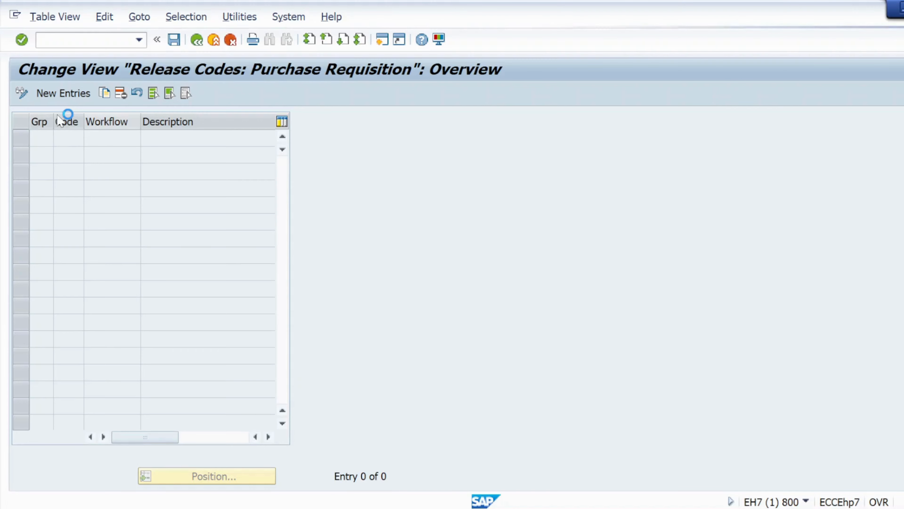
- Start new release code entries with group PR and enter the codes SV, PR and MG from the domestic approvers notes
{"action": "key", "text": "F5"}
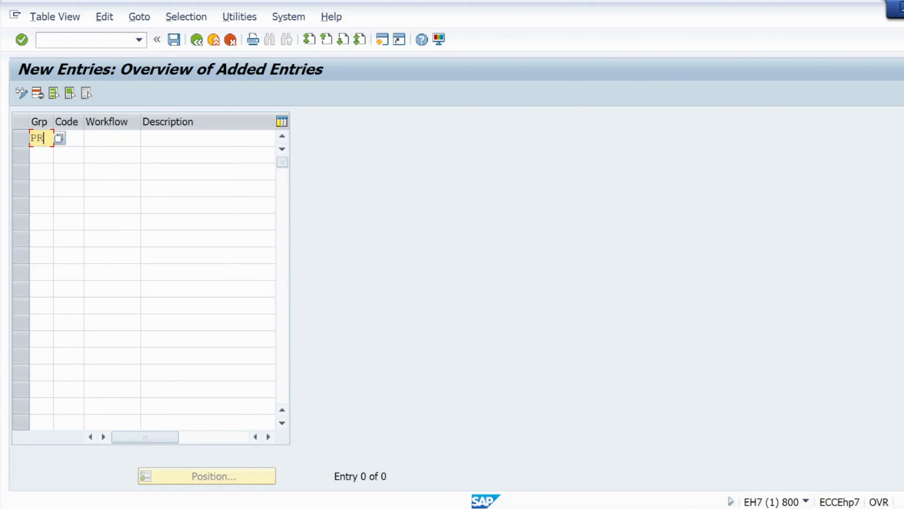
{"action": "key", "text": "Tab"}
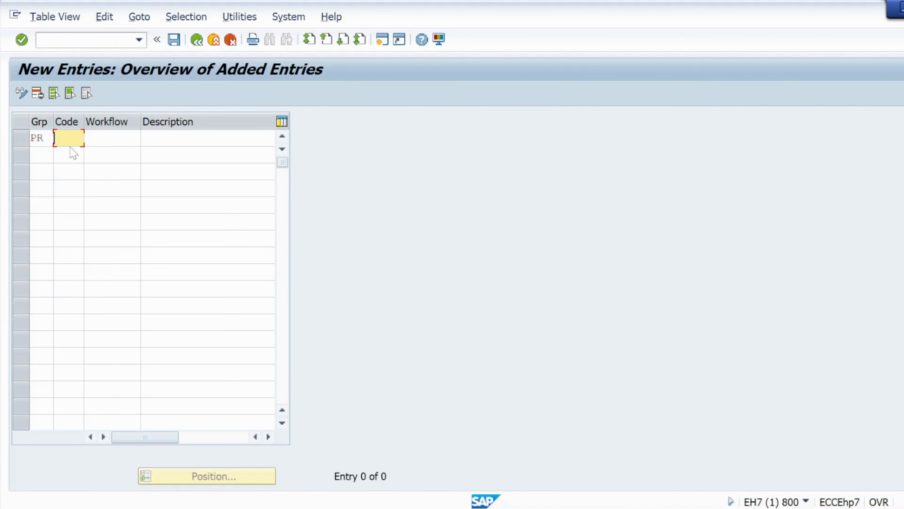
{"action": "key", "text": "alt+Tab"}
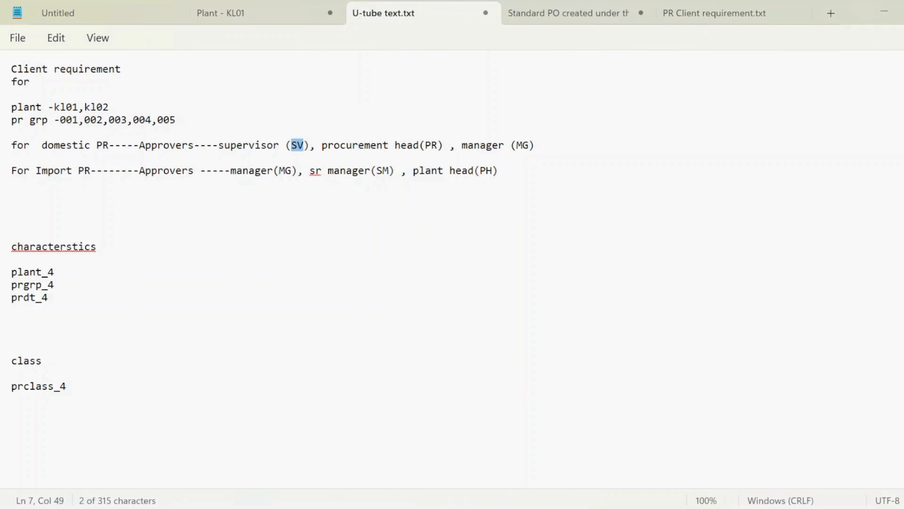
{"action": "key", "text": "alt+Tab"}
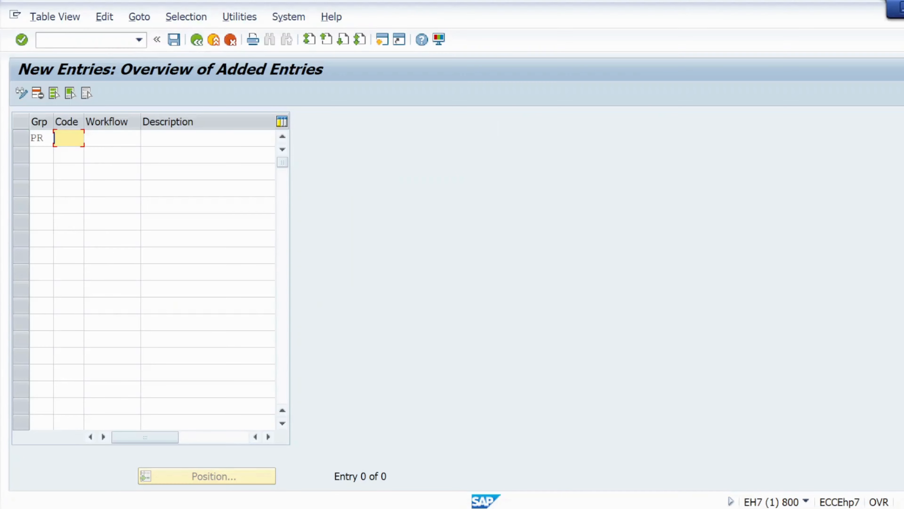
{"action": "type", "text": "SV"}
{"action": "key", "text": "Down"}
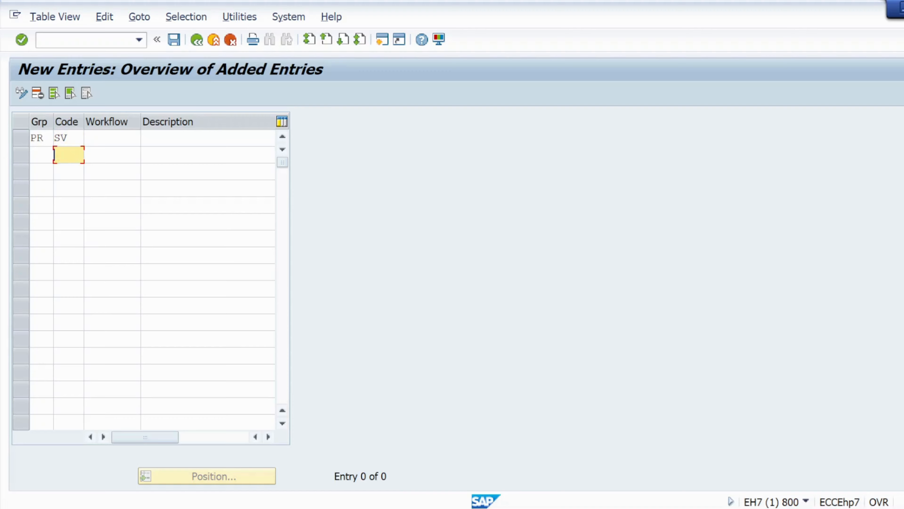
{"action": "type", "text": "PR"}
{"action": "key", "text": "Down"}
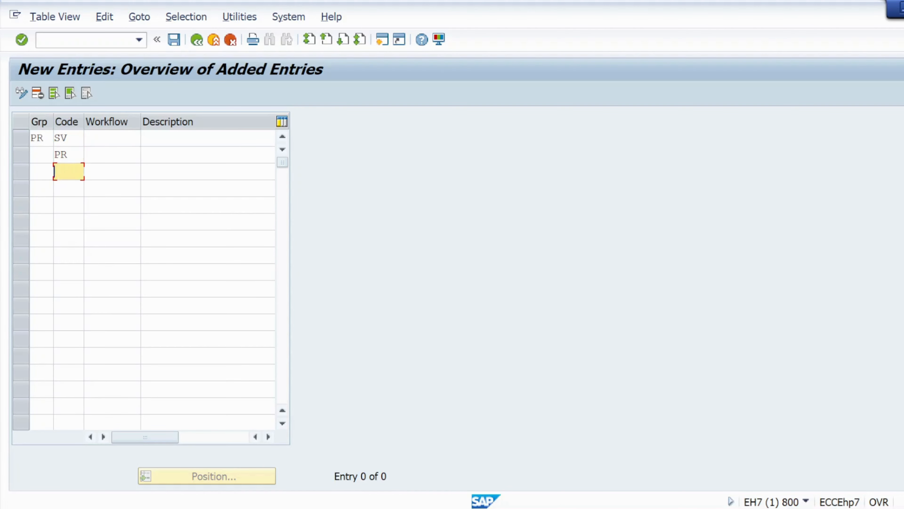
{"action": "type", "text": "MF"}
{"action": "key", "text": "BackSpace"}
{"action": "type", "text": "G"}
- Describe release code SV as Supervisor, PR as procurement head and MG as manager
{"action": "left_click", "coordinate": [185, 137]}
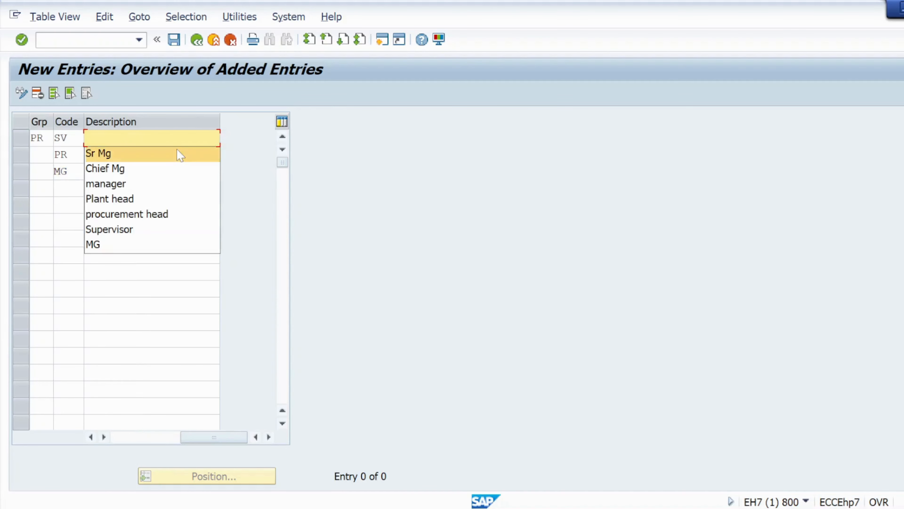
{"action": "left_click", "coordinate": [136, 230]}
{"action": "left_click", "coordinate": [105, 158]}
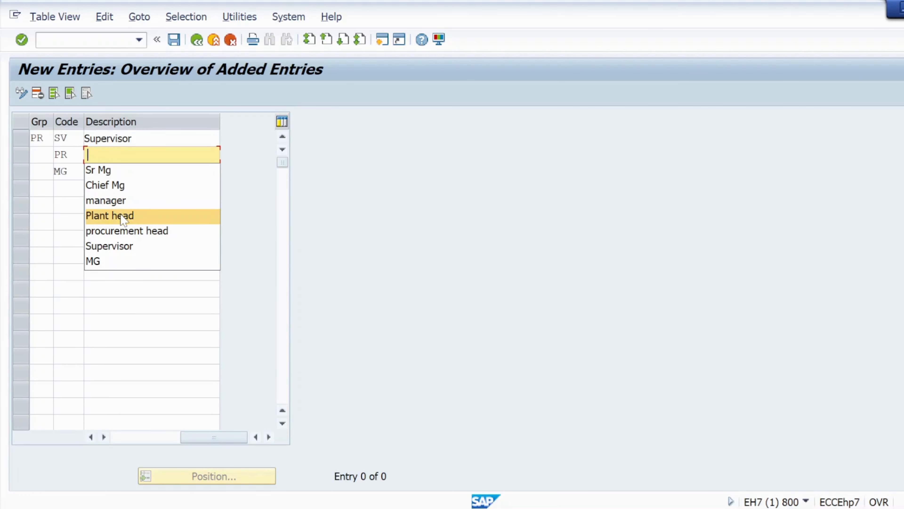
{"action": "left_click", "coordinate": [124, 230]}
{"action": "left_click", "coordinate": [110, 172]}
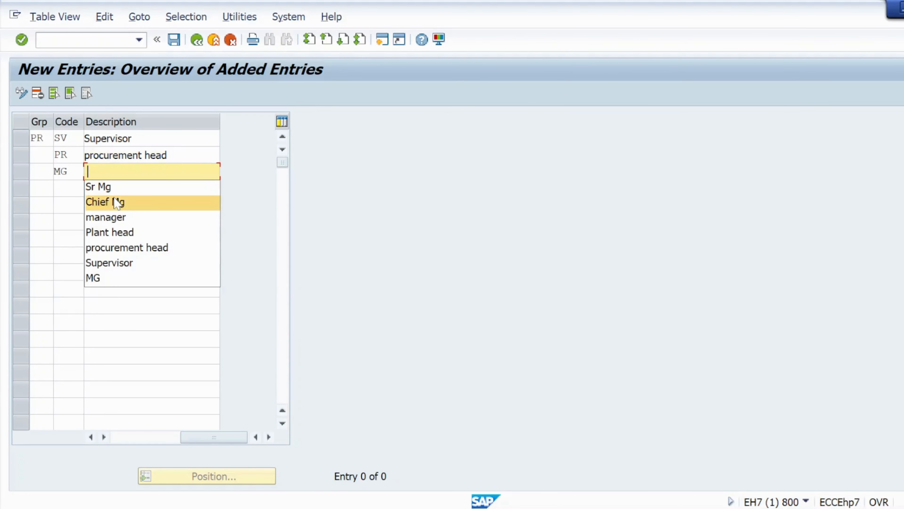
{"action": "left_click", "coordinate": [115, 217]}
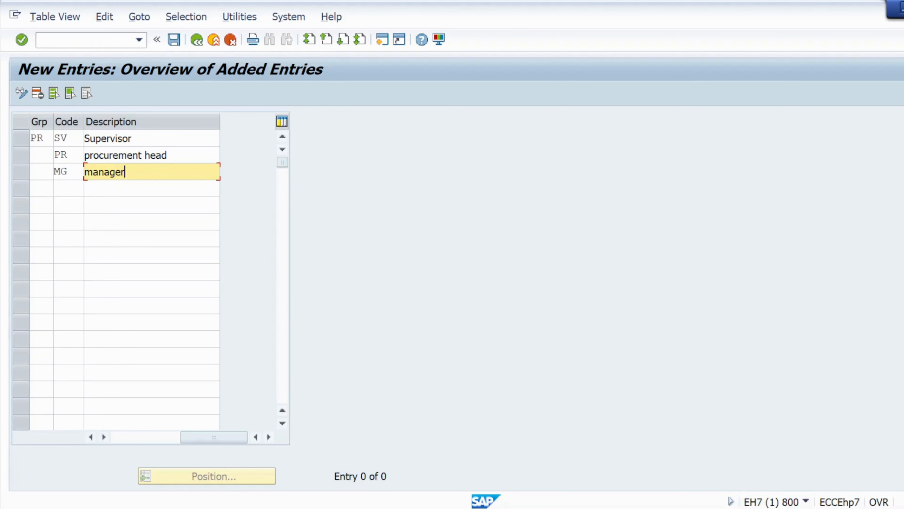
- Assign release group pr to the Supervisor, procurement head and manager entries
{"action": "left_click", "coordinate": [40, 155]}
{"action": "left_click_drag", "start_coordinate": [46, 138], "coordinate": [28, 139]}
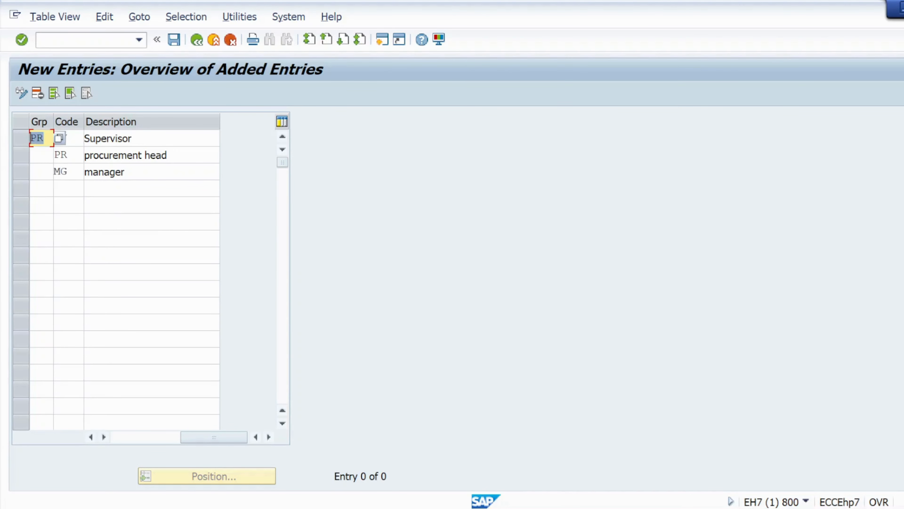
{"action": "type", "text": "pr"}
{"action": "key", "text": "ctrl+a"}
{"action": "key", "text": "ctrl+c"}
{"action": "left_click", "coordinate": [56, 154]}
{"action": "key", "text": "ctrl+v"}
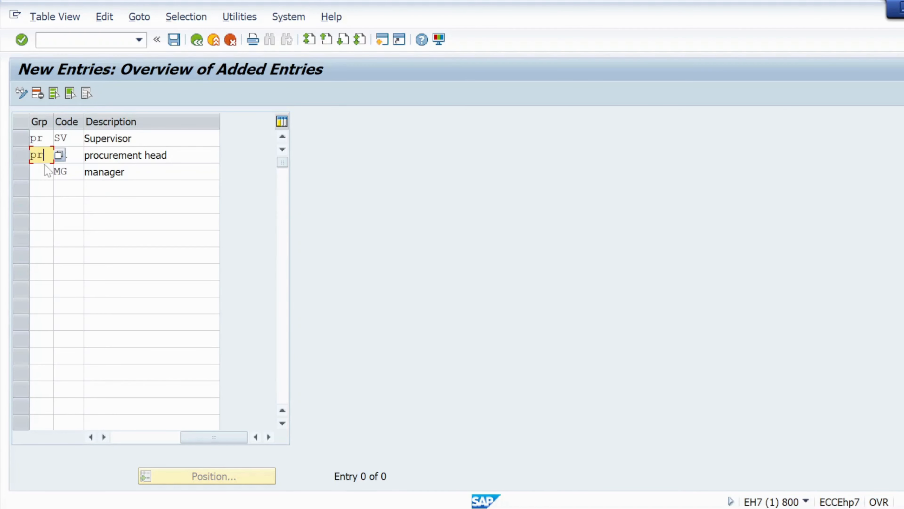
{"action": "left_click", "coordinate": [55, 171]}
{"action": "key", "text": "ctrl+v"}
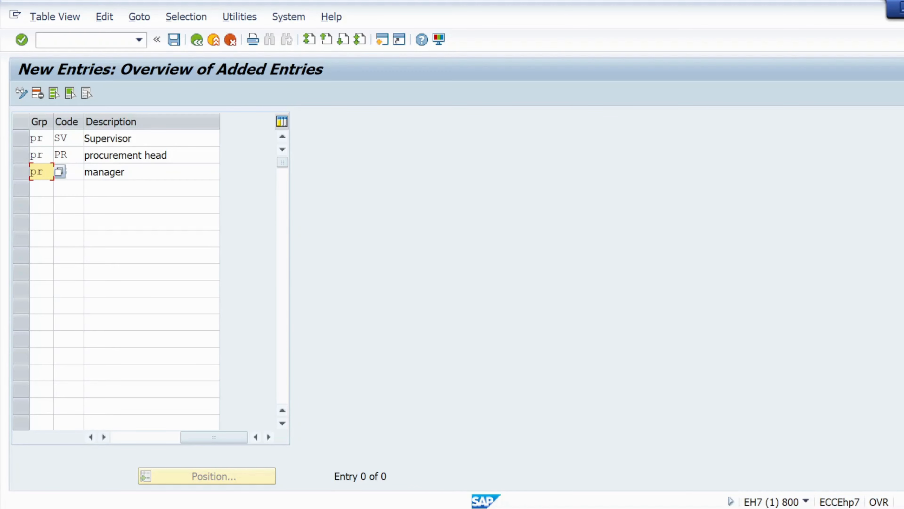
- Add release code SM with the description Sr Mg under group pr, following the import approvers in the Notepad notes
{"action": "left_click", "coordinate": [42, 188]}
{"action": "key", "text": "ctrl+v"}
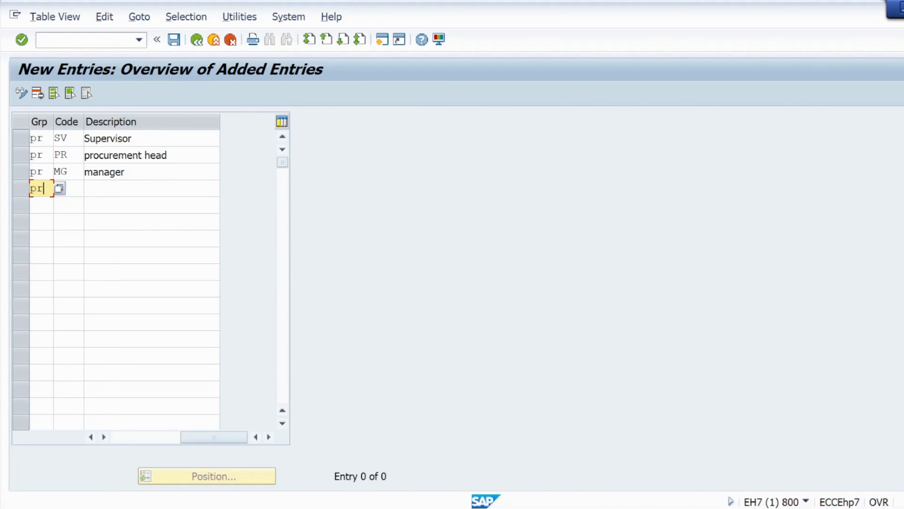
{"action": "left_click", "coordinate": [69, 189]}
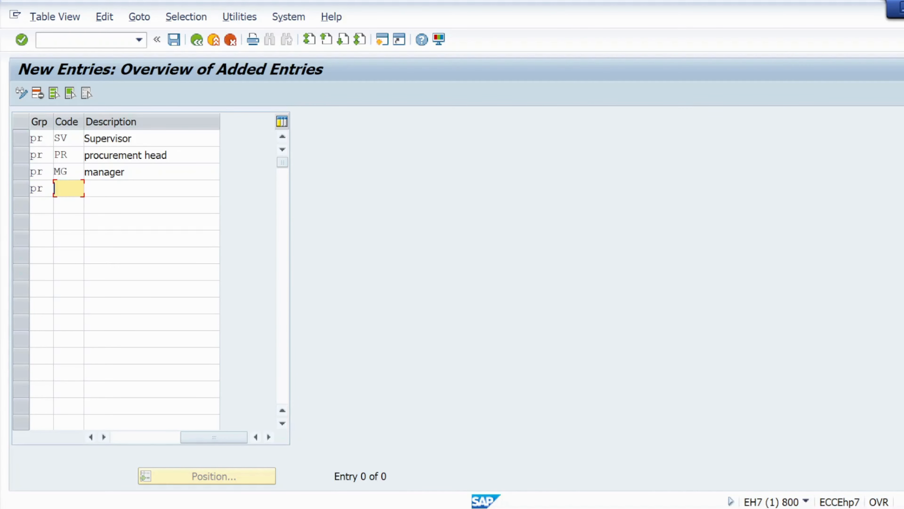
{"action": "key", "text": "alt+Tab"}
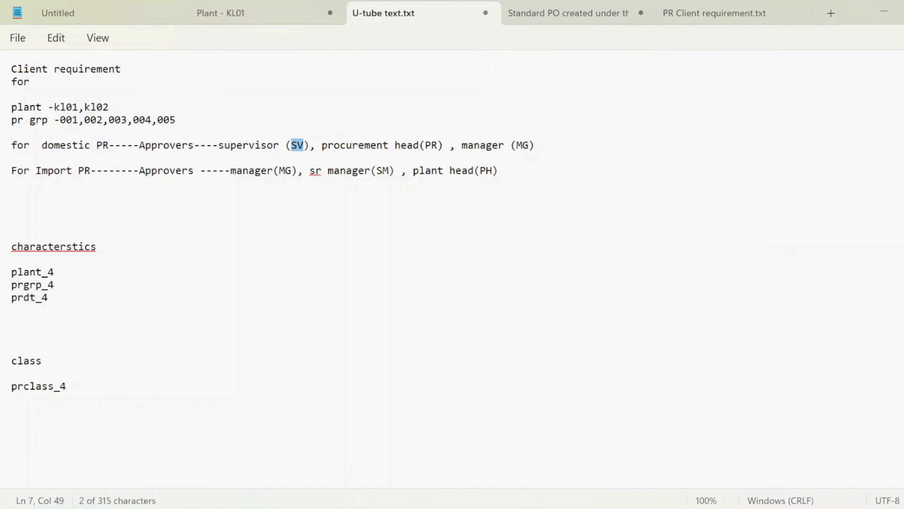
{"action": "key", "text": "alt+Tab"}
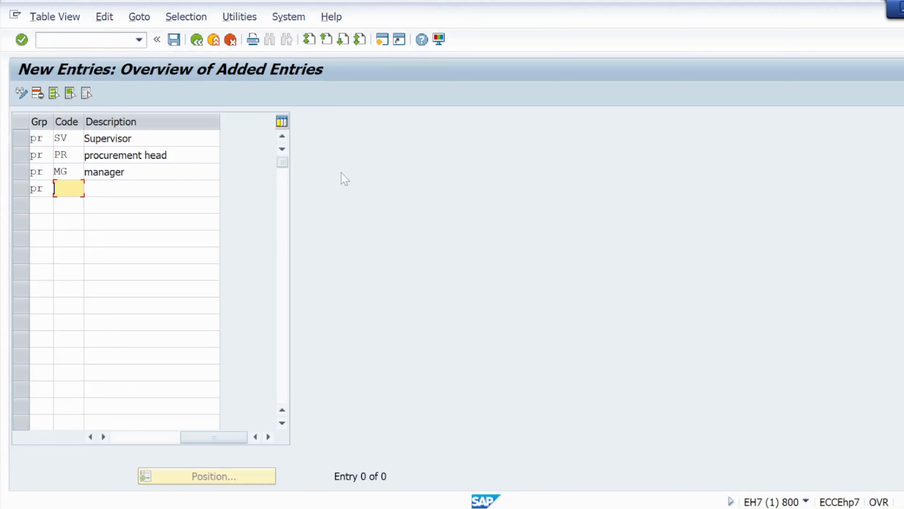
{"action": "type", "text": "SM"}
{"action": "key", "text": "Tab"}
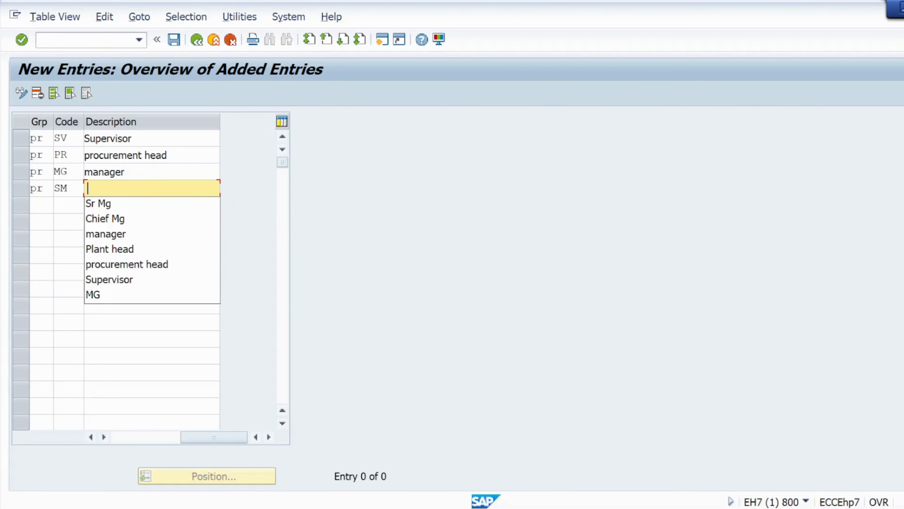
{"action": "key", "text": "Down"}
{"action": "key", "text": "Return"}
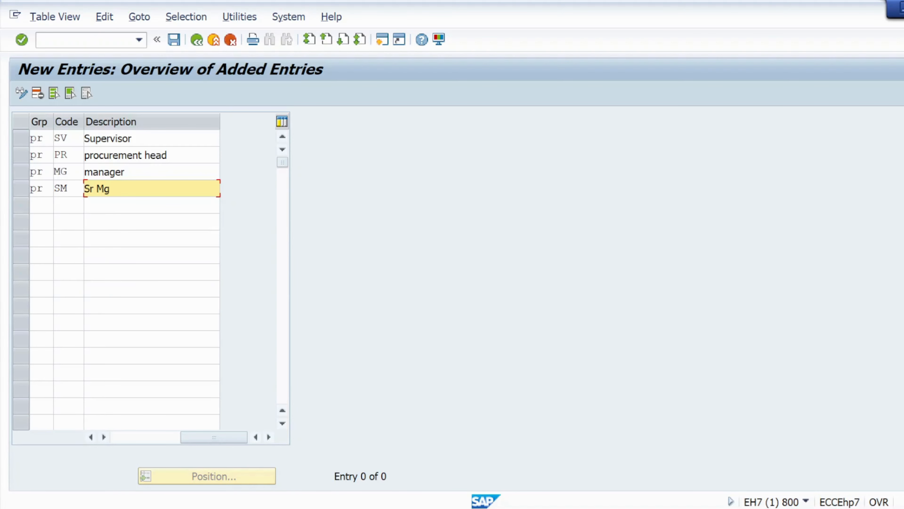
- Add release code PH with the description Plant head under group pr and validate all the entries
{"action": "key", "text": "Tab"}
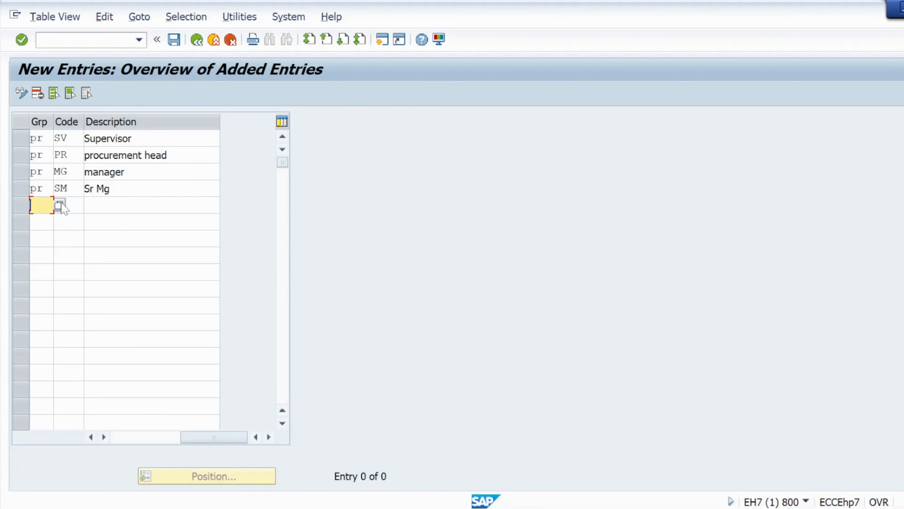
{"action": "type", "text": "pr"}
{"action": "key", "text": "Tab"}
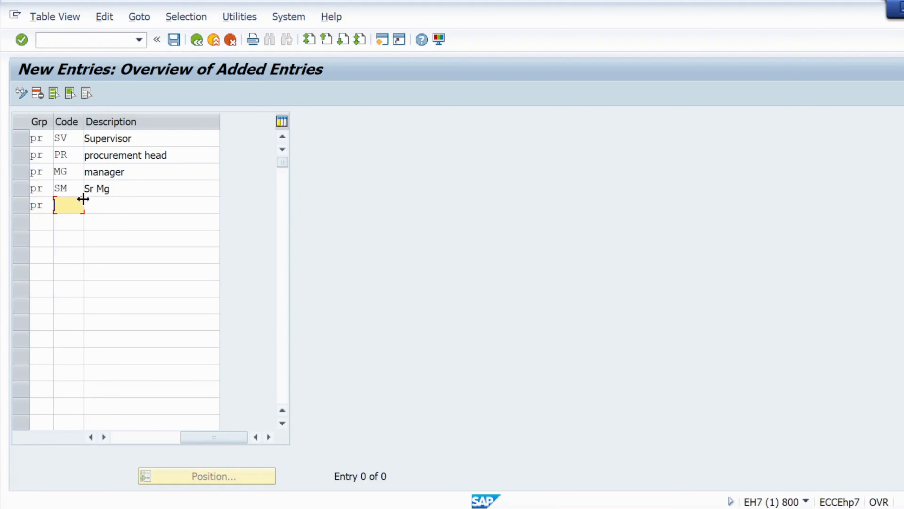
{"action": "type", "text": "PH"}
{"action": "key", "text": "Tab"}
{"action": "key", "text": "Tab"}
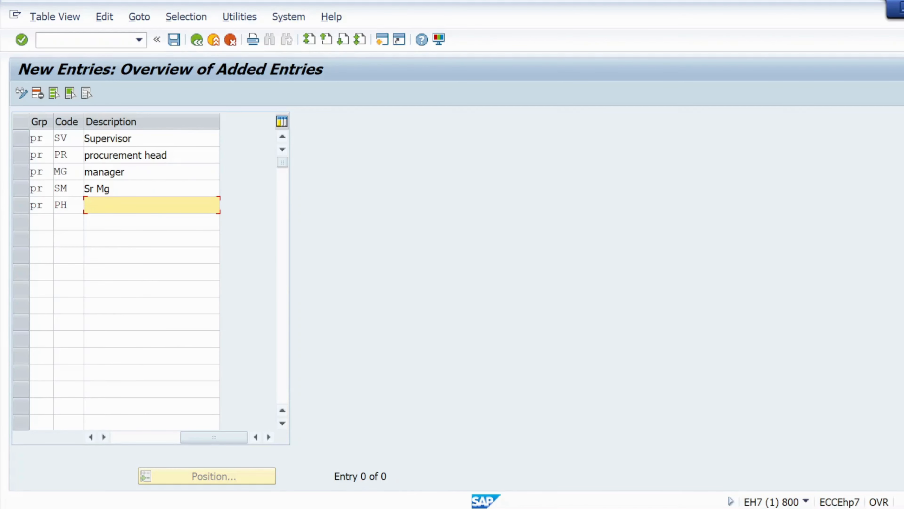
{"action": "key", "text": "space"}
{"action": "left_click", "coordinate": [115, 269]}
{"action": "left_click", "coordinate": [22, 41]}
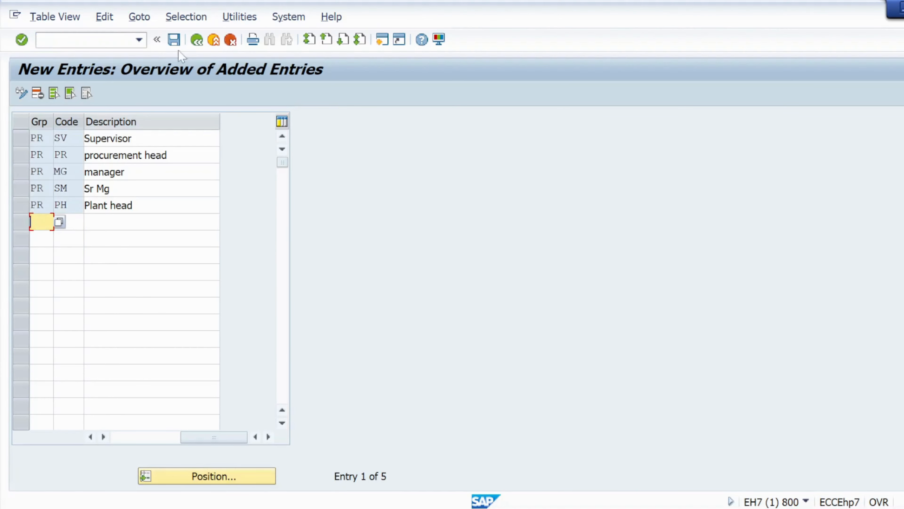
- Save the release codes in the sept batch customizing request and return to the list of release procedure activities
{"action": "left_click", "coordinate": [173, 39]}
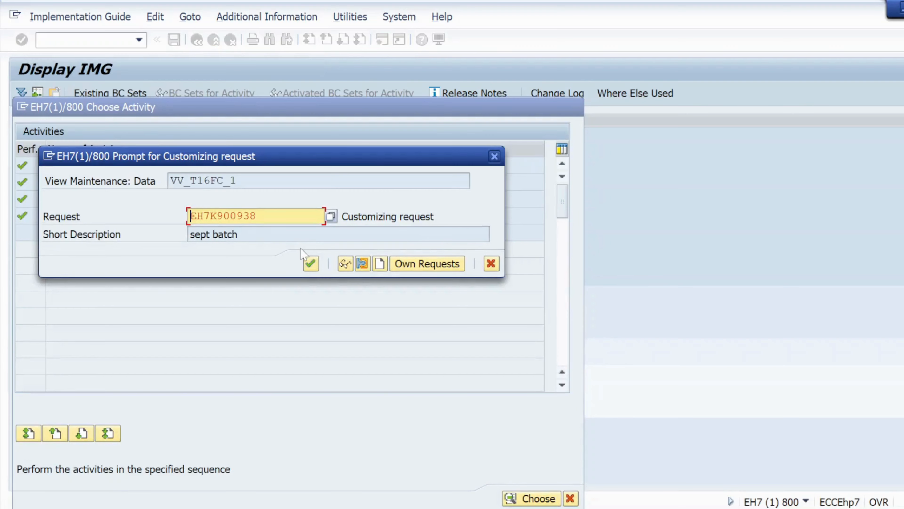
{"action": "left_click", "coordinate": [310, 263]}
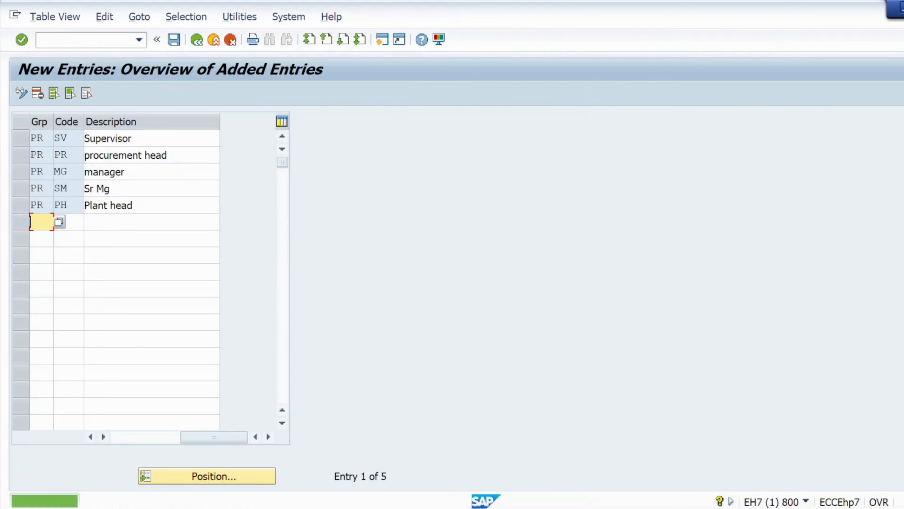
{"action": "left_click", "coordinate": [196, 40]}
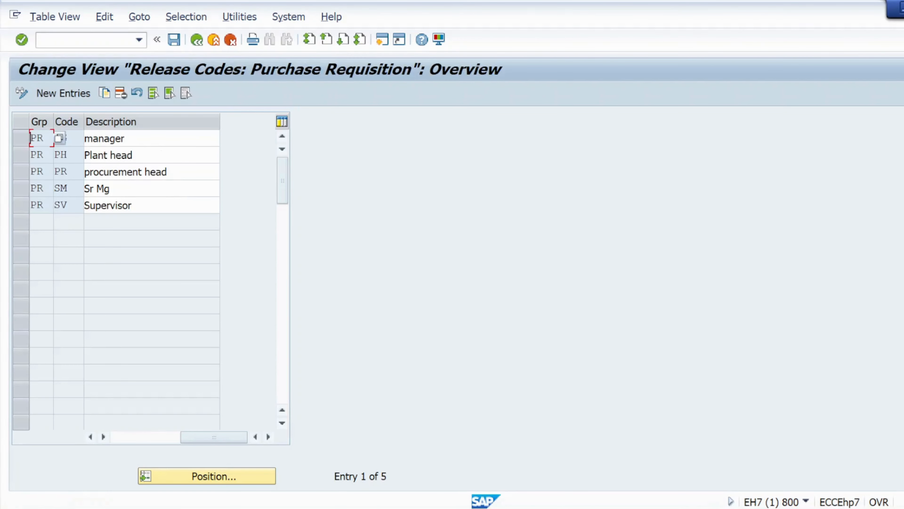
{"action": "left_click", "coordinate": [196, 42]}
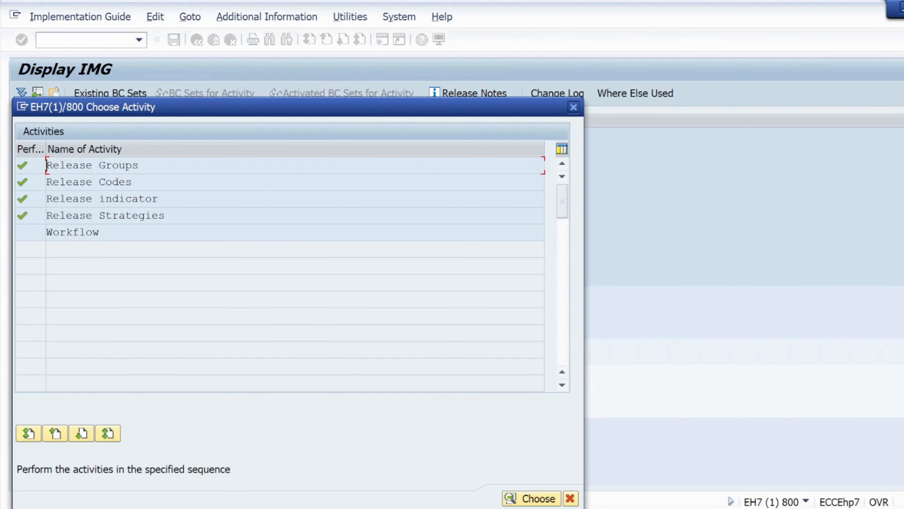
{"action": "double_click", "coordinate": [63, 216]}
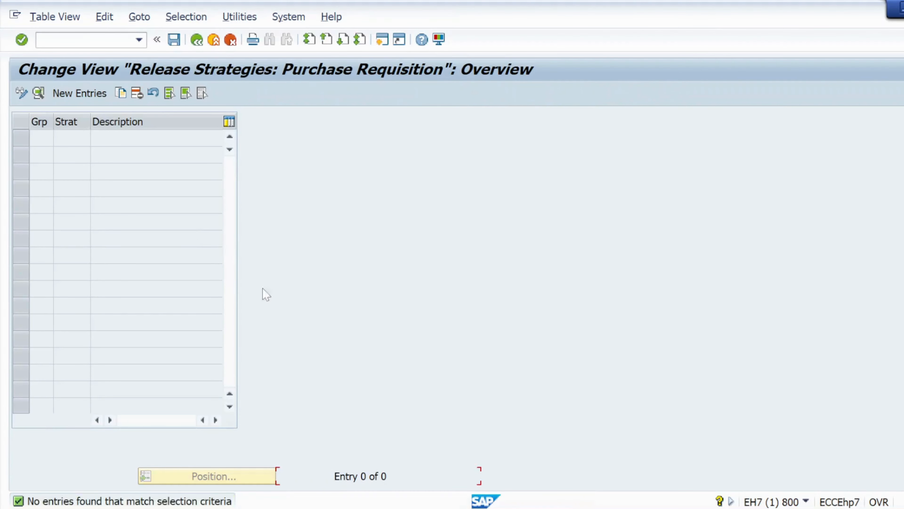
{"action": "mouse_move", "coordinate": [569, 508]}
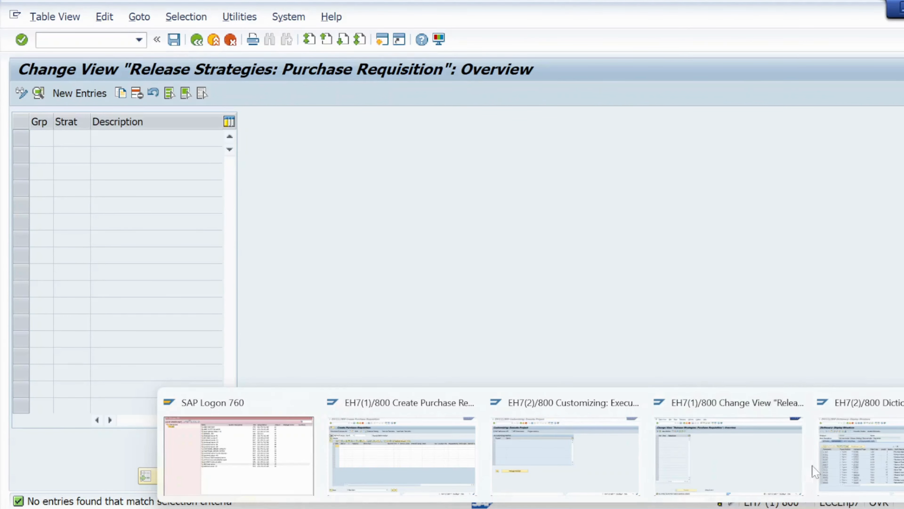
{"action": "left_click", "coordinate": [79, 93]}
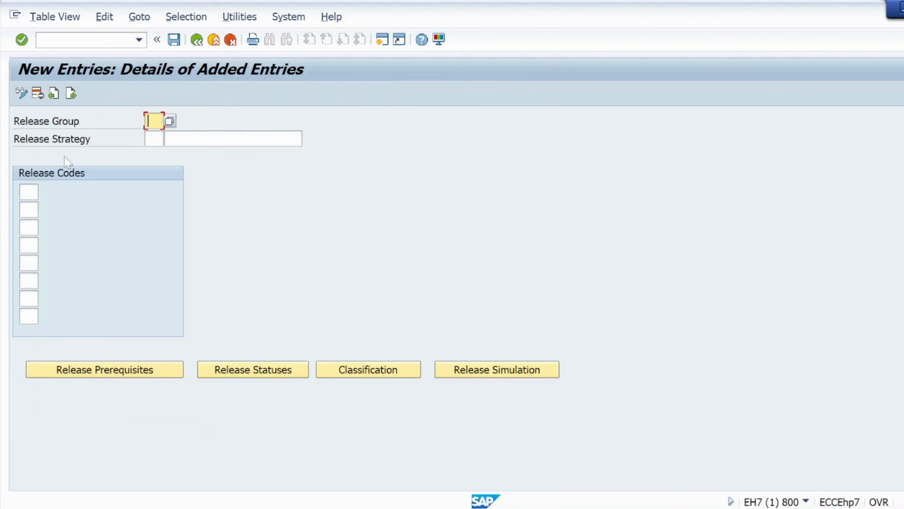
{"action": "left_click", "coordinate": [197, 45]}
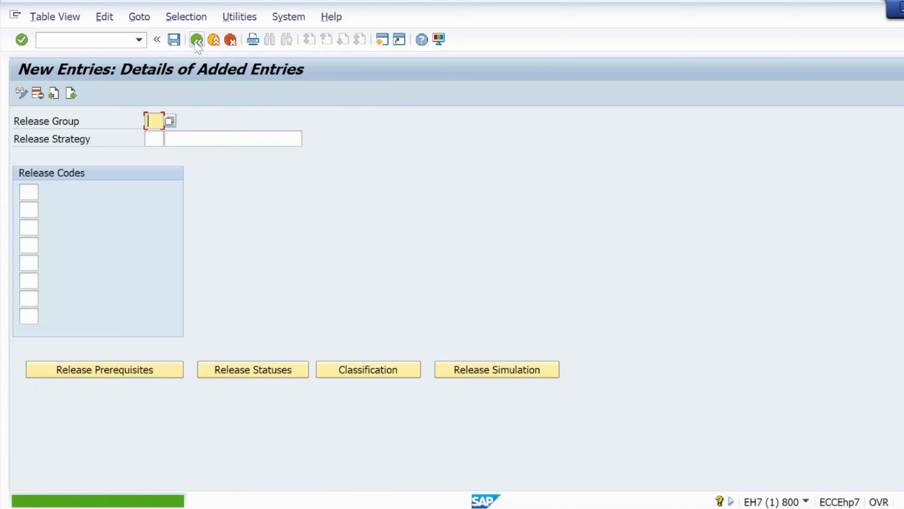
{"action": "left_click", "coordinate": [232, 42]}
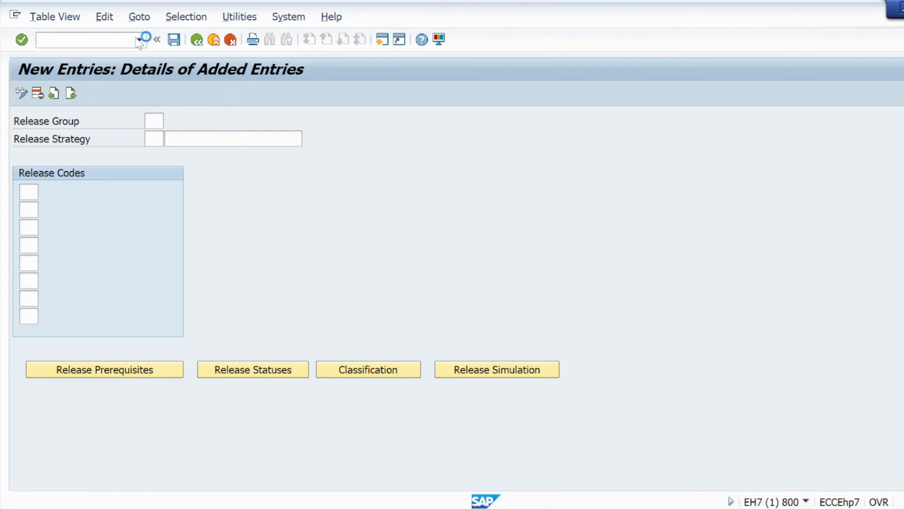
{"action": "left_click", "coordinate": [196, 40]}
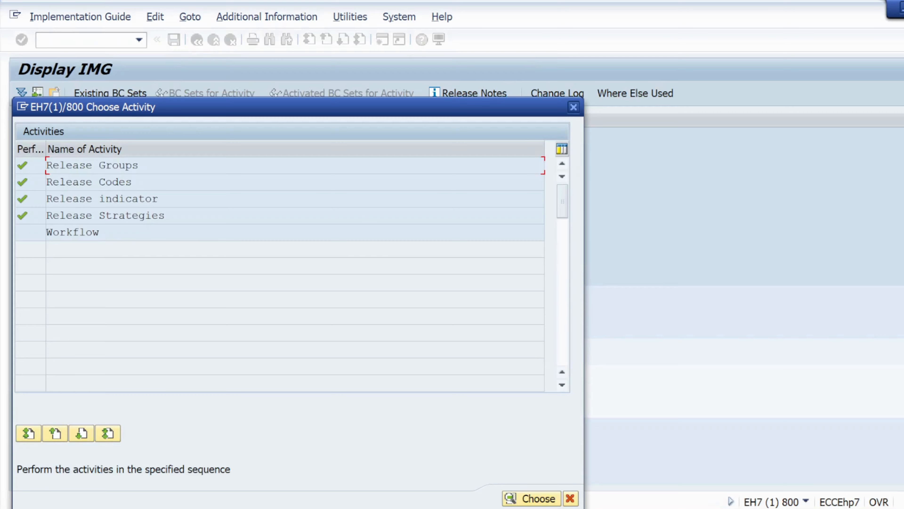
- Create a new release strategy S1 with the description Stratgy-01 in release group PR
{"action": "double_click", "coordinate": [72, 216]}
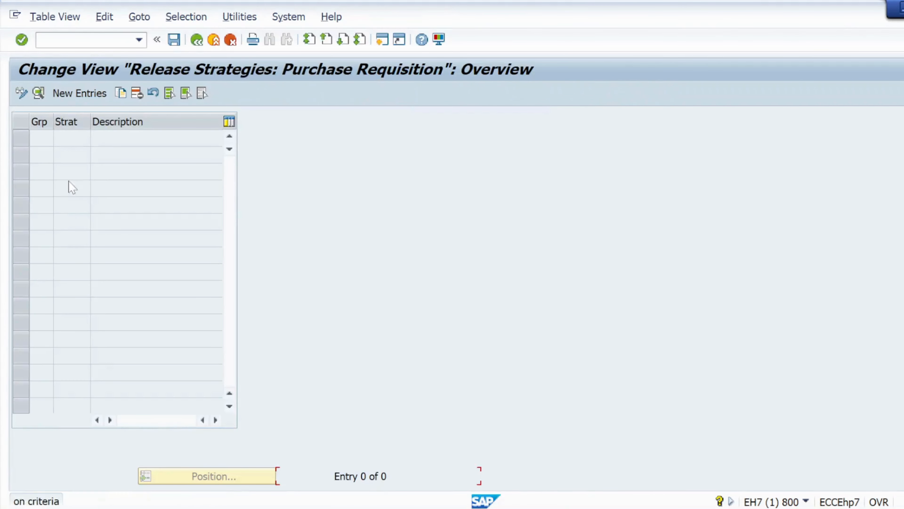
{"action": "left_click", "coordinate": [64, 94]}
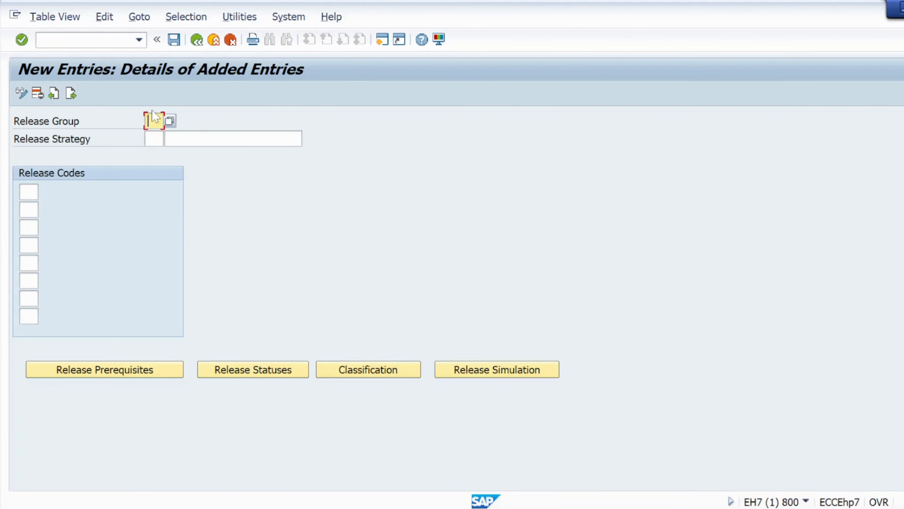
{"action": "key", "text": "Tab"}
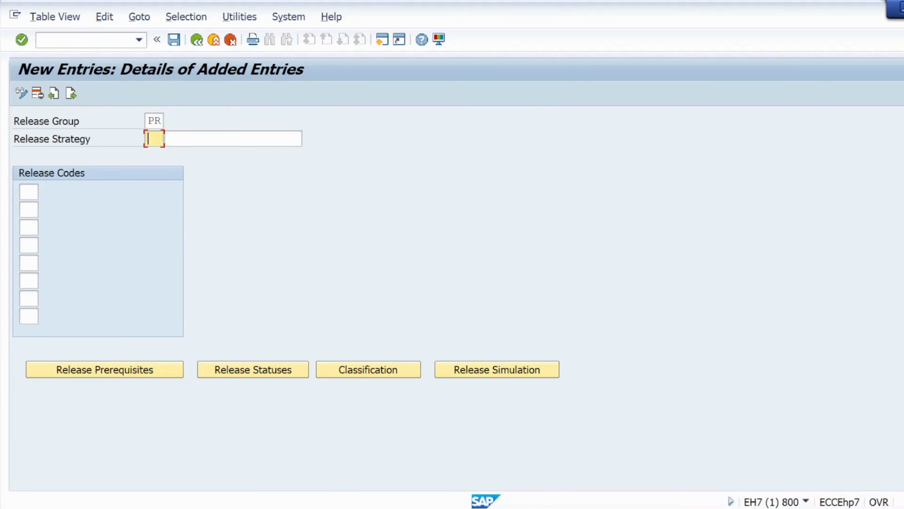
{"action": "type", "text": "S1"}
{"action": "key", "text": "Tab"}
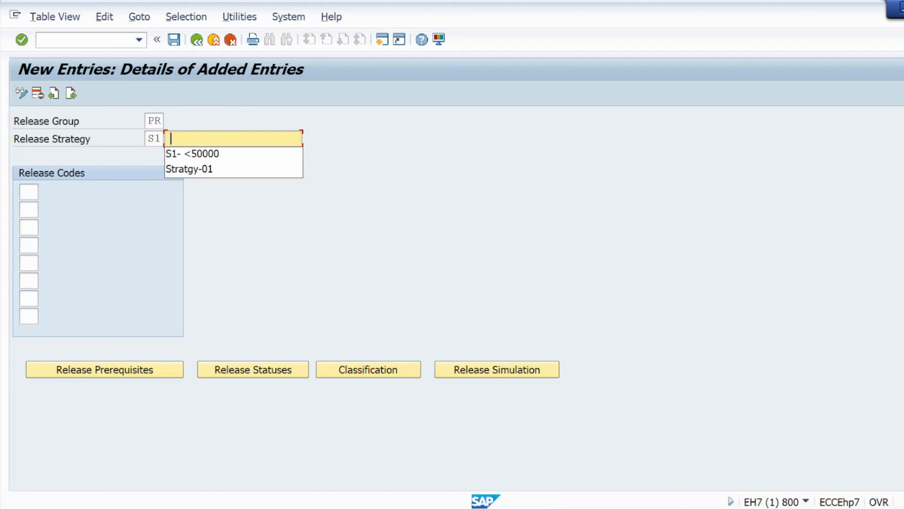
{"action": "left_click", "coordinate": [194, 169]}
{"action": "key", "text": "Tab"}
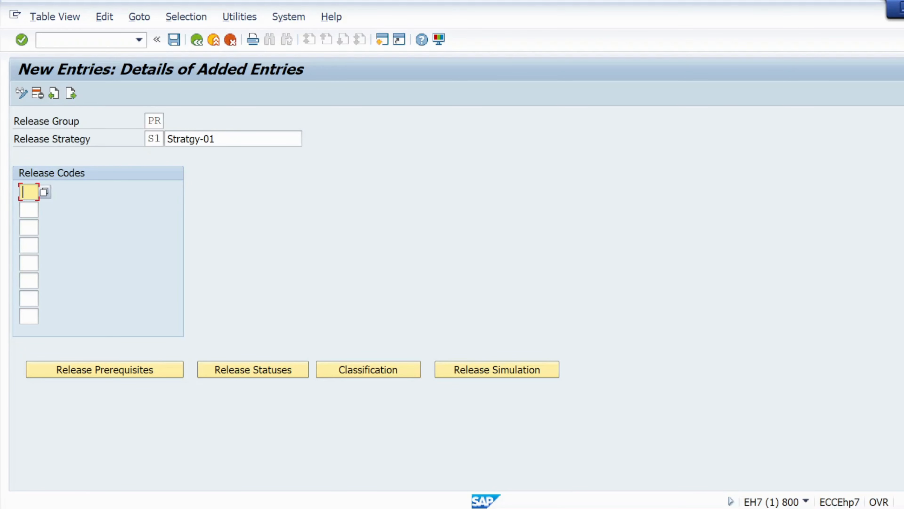
- Add the domestic PR approvers from the Notepad notes to strategy S1 as release codes SV, PR and MG, and validate them
{"action": "key", "text": "alt+Tab"}
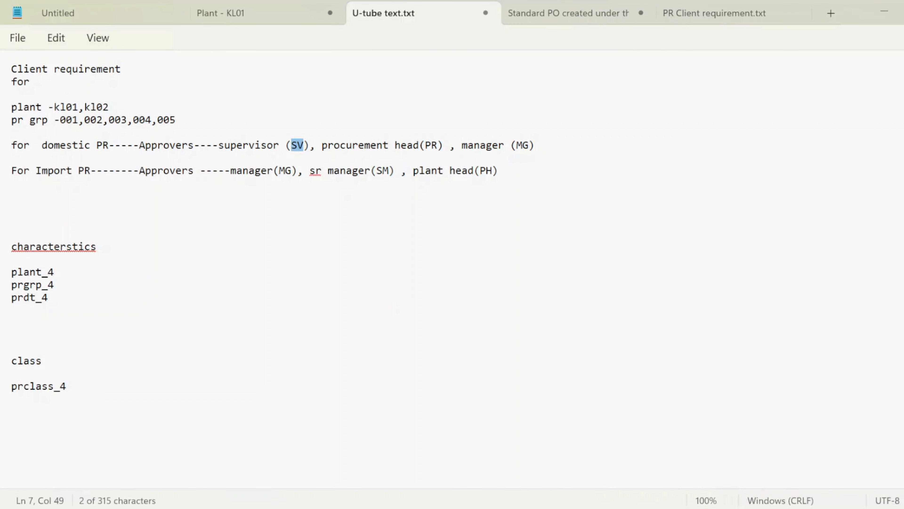
{"action": "left_click_drag", "start_coordinate": [303, 146], "coordinate": [218, 147]}
{"action": "left_click_drag", "start_coordinate": [437, 146], "coordinate": [328, 146]}
{"action": "left_click_drag", "start_coordinate": [534, 146], "coordinate": [462, 146]}
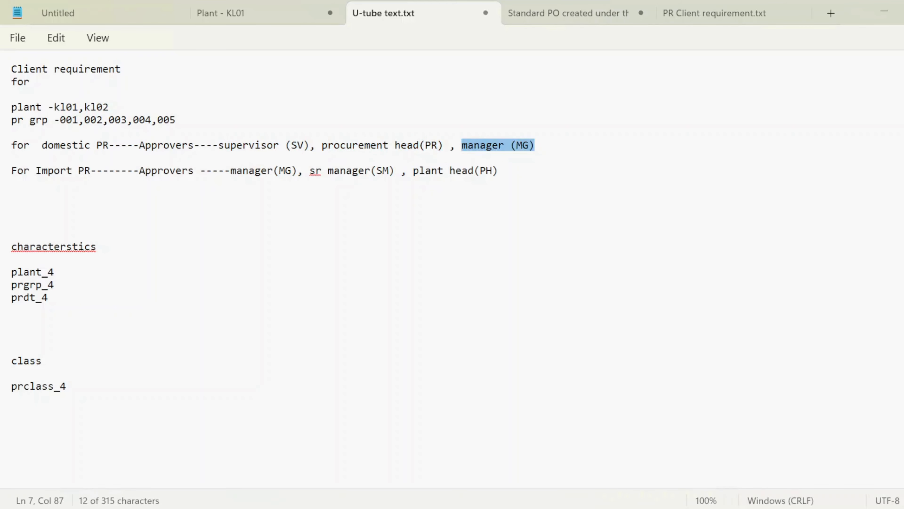
{"action": "left_click_drag", "start_coordinate": [303, 146], "coordinate": [273, 147]}
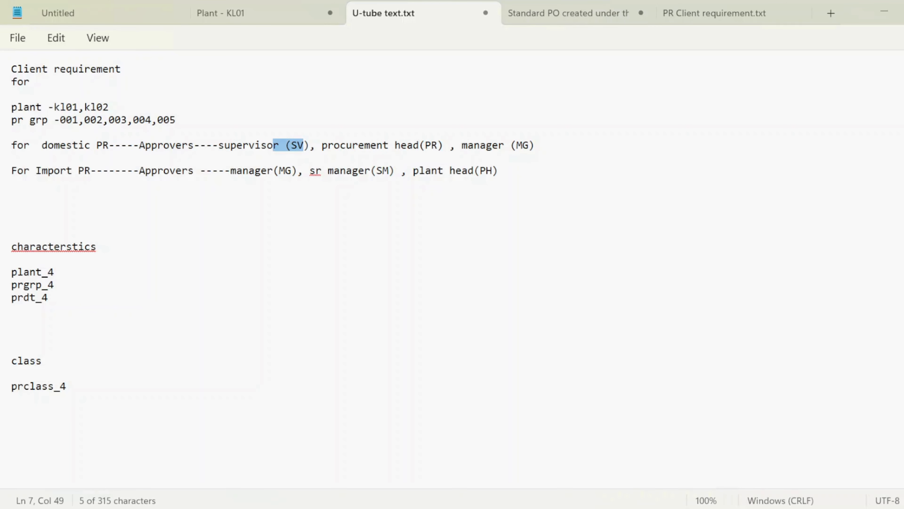
{"action": "key", "text": "alt+Tab"}
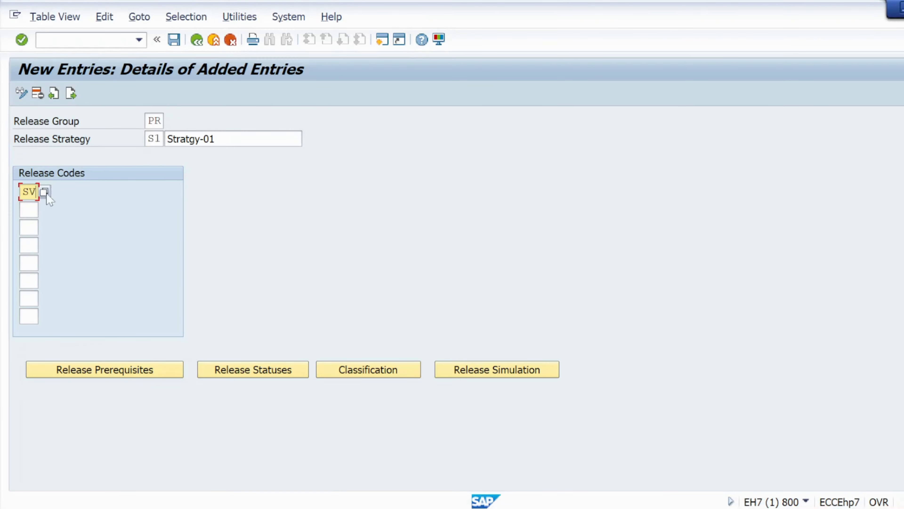
{"action": "left_click", "coordinate": [28, 209]}
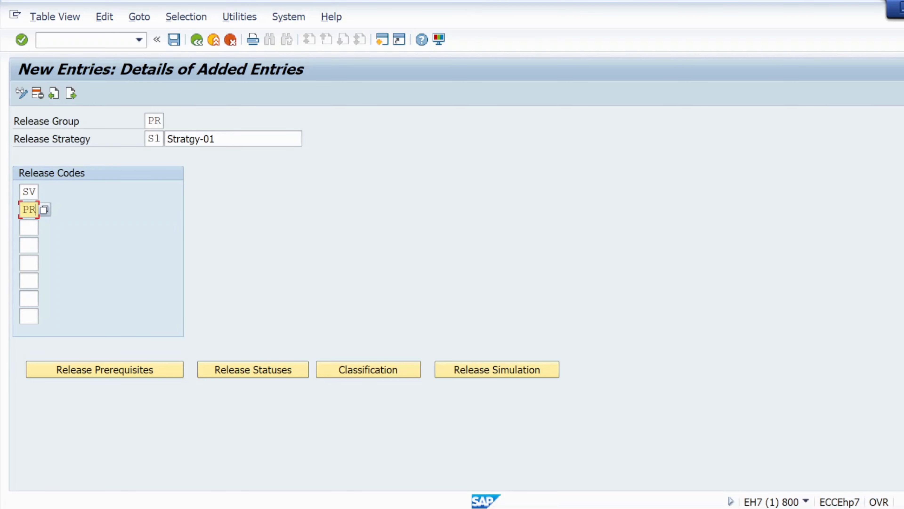
{"action": "key", "text": "Tab"}
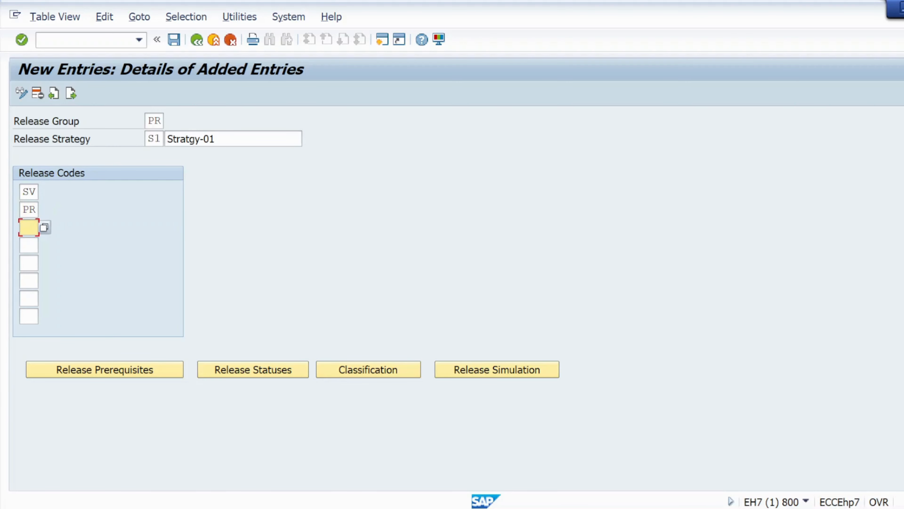
{"action": "key", "text": "Return"}
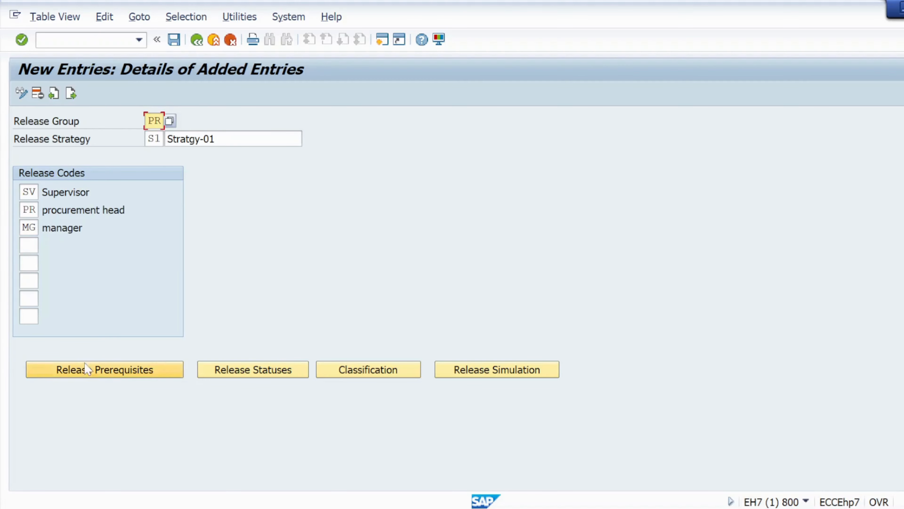
- Set the release prerequisites of S1 so that PR requires SV, and MG requires both SV and PR
{"action": "left_click", "coordinate": [178, 42]}
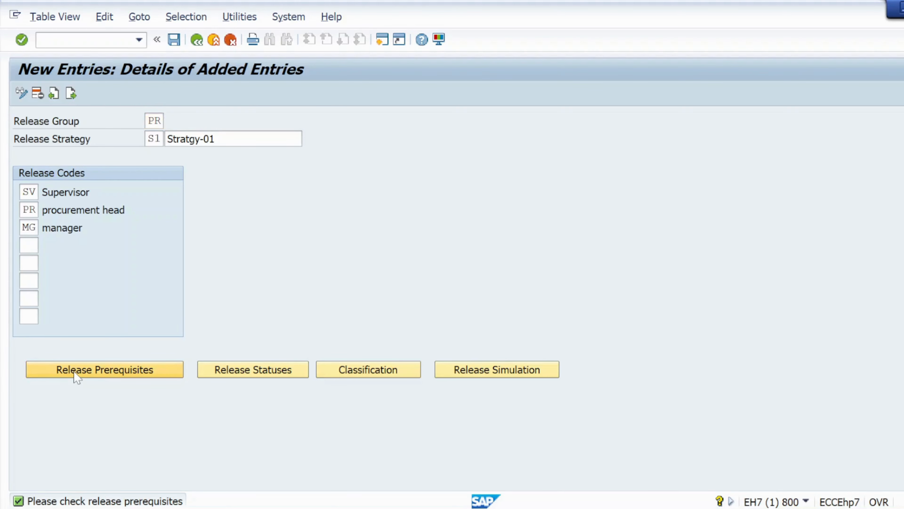
{"action": "left_click", "coordinate": [78, 377]}
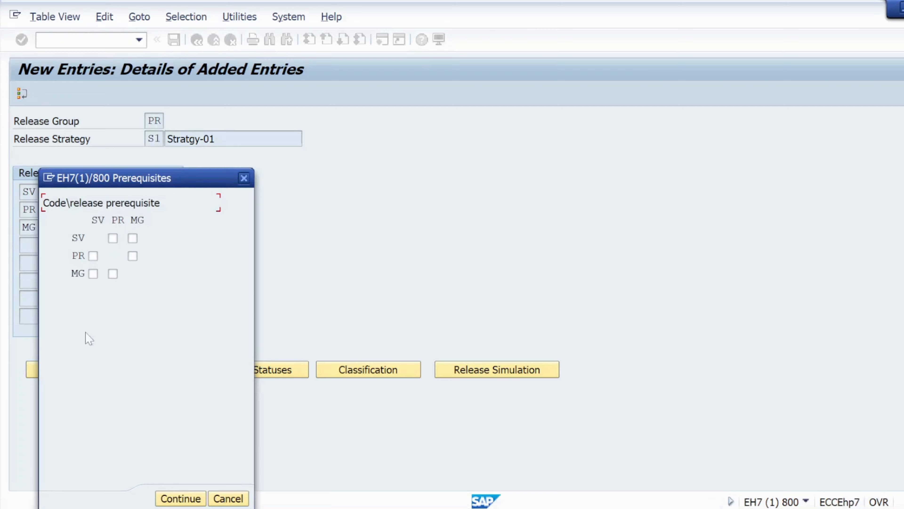
{"action": "left_click", "coordinate": [93, 255]}
{"action": "left_click", "coordinate": [93, 273]}
{"action": "left_click", "coordinate": [112, 274]}
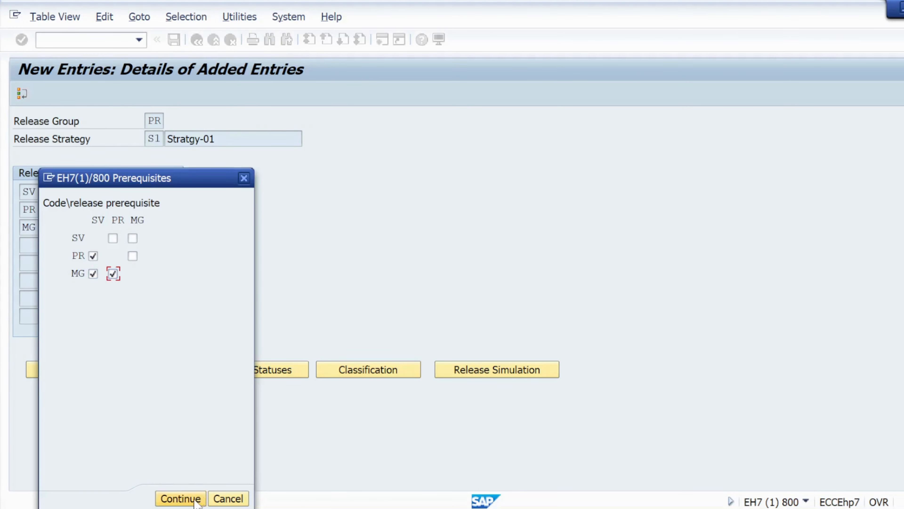
{"action": "left_click", "coordinate": [180, 498]}
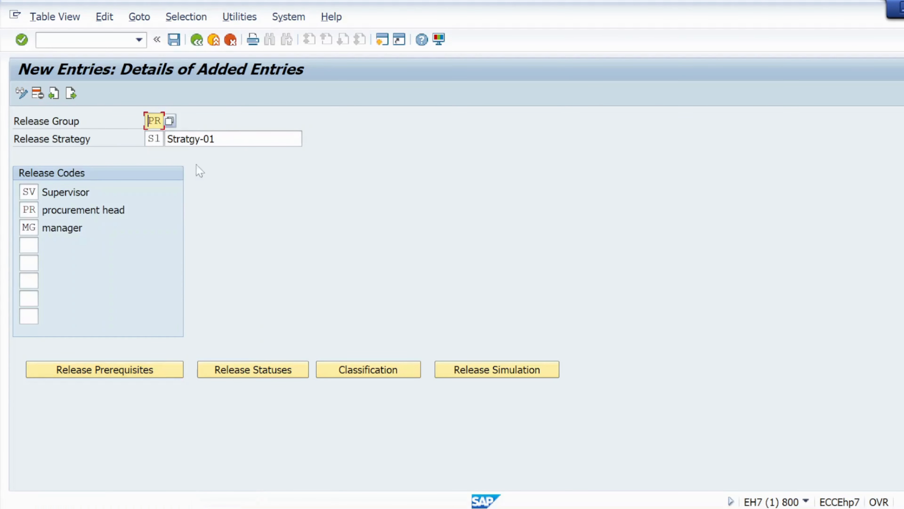
- Set the S1 release statuses to B (blocked) for the first three stages and 2 (RFQ/Purchase order) once all three codes have released
{"action": "left_click", "coordinate": [174, 39]}
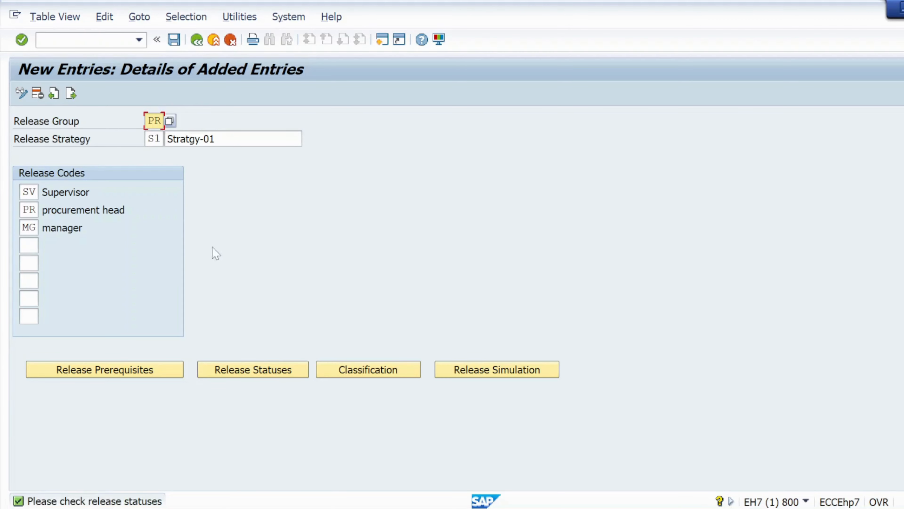
{"action": "left_click", "coordinate": [222, 372]}
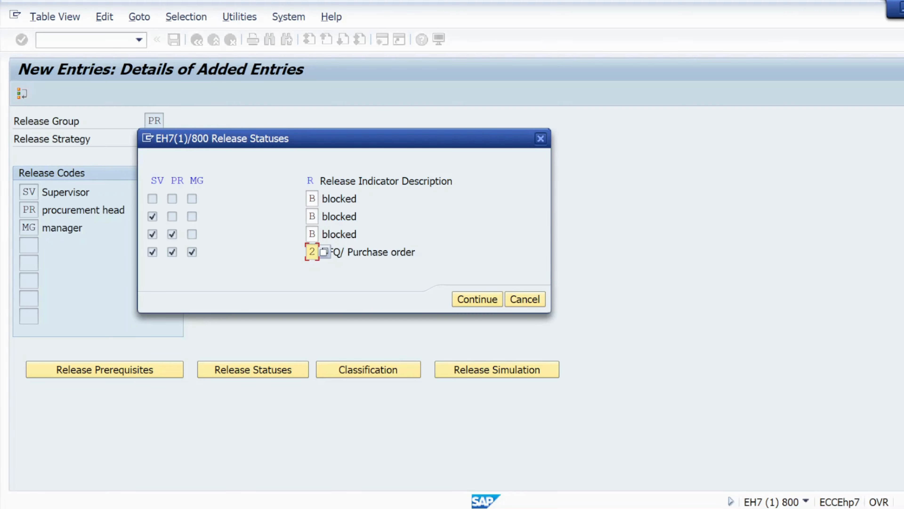
{"action": "left_click", "coordinate": [324, 252]}
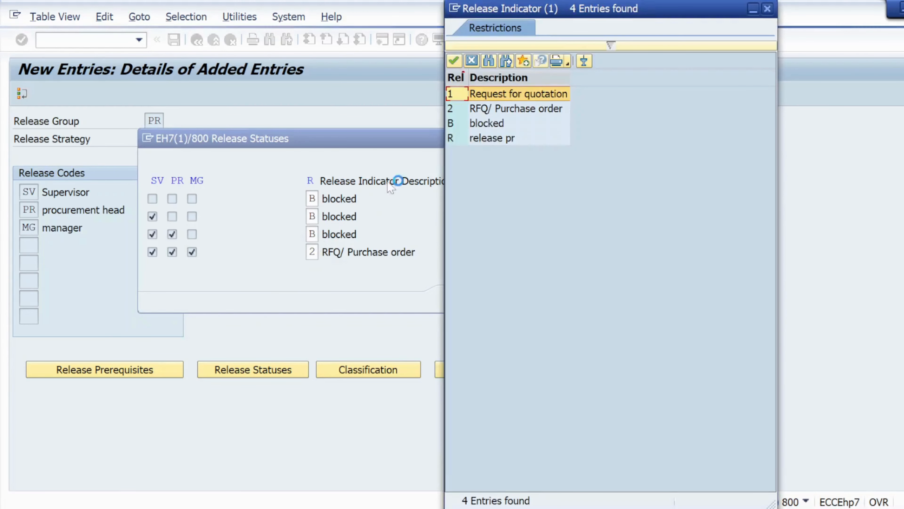
{"action": "double_click", "coordinate": [478, 139]}
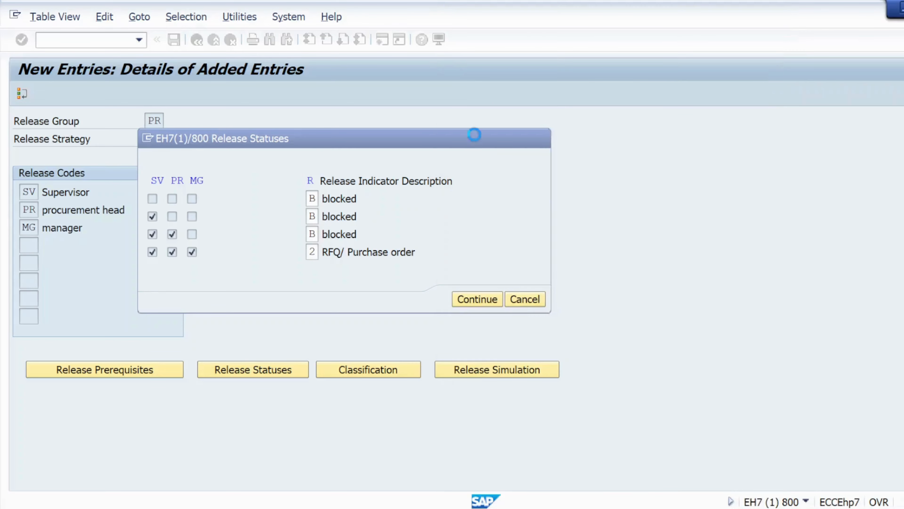
{"action": "left_click", "coordinate": [477, 299]}
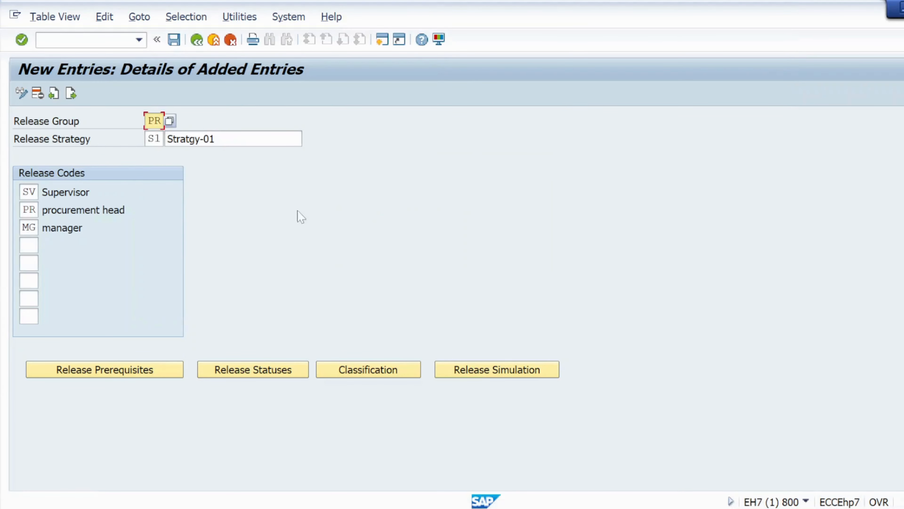
{"action": "left_click", "coordinate": [174, 39]}
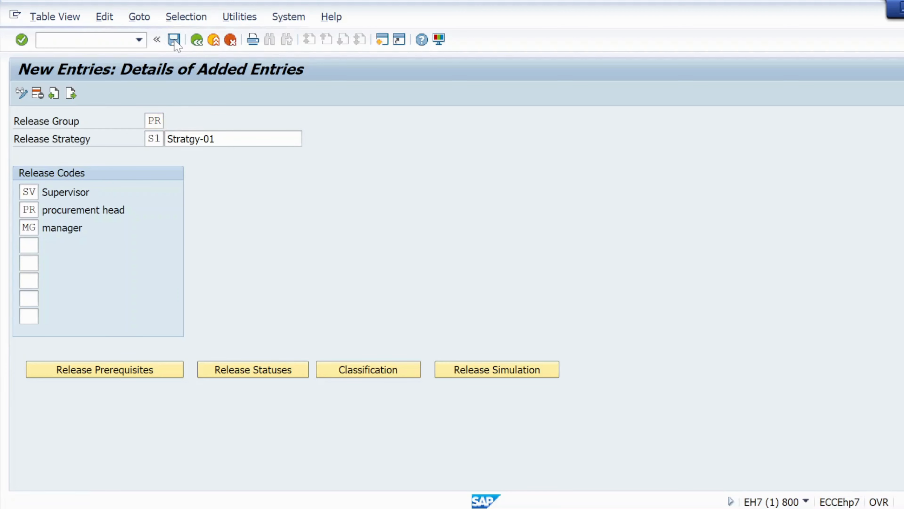
- Assign plants KL01 and KL02 to the Plant characteristic in the classification of strategy S1
{"action": "left_click", "coordinate": [337, 369]}
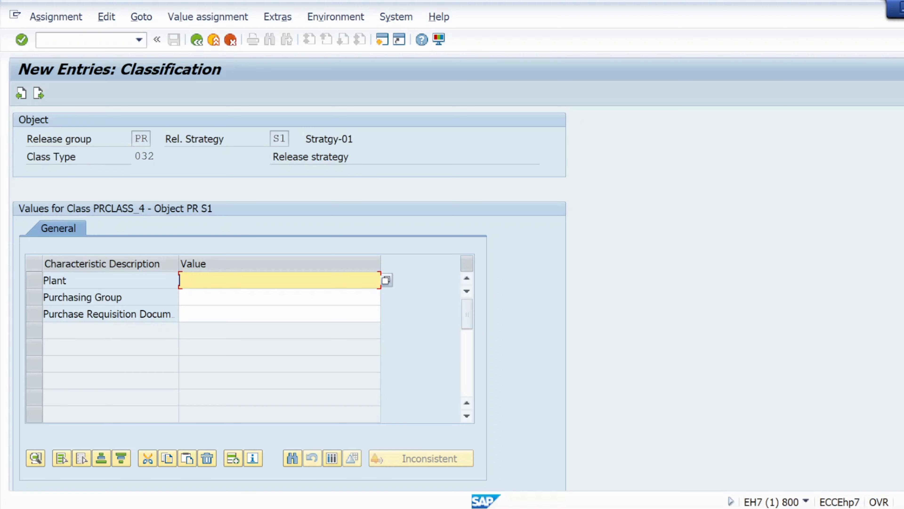
{"action": "left_click", "coordinate": [386, 280]}
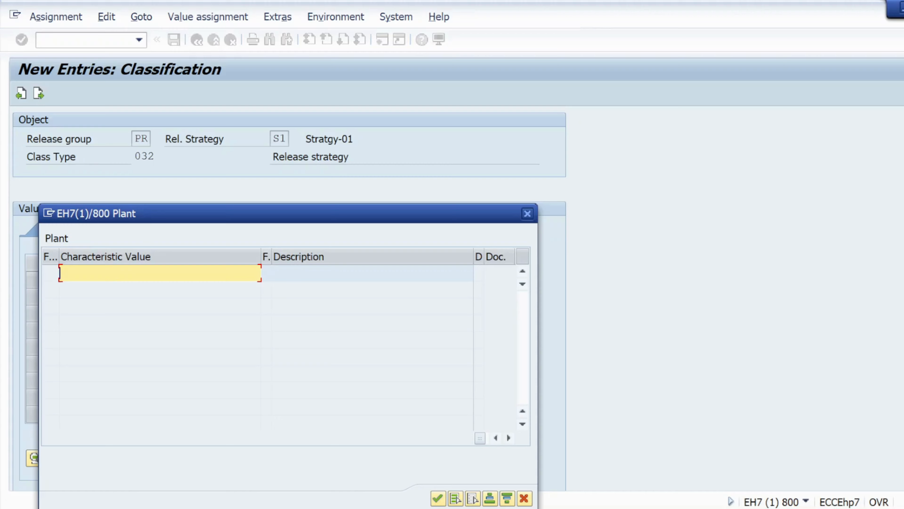
{"action": "type", "text": "KL01"}
{"action": "key", "text": "Return"}
{"action": "type", "text": "K"}
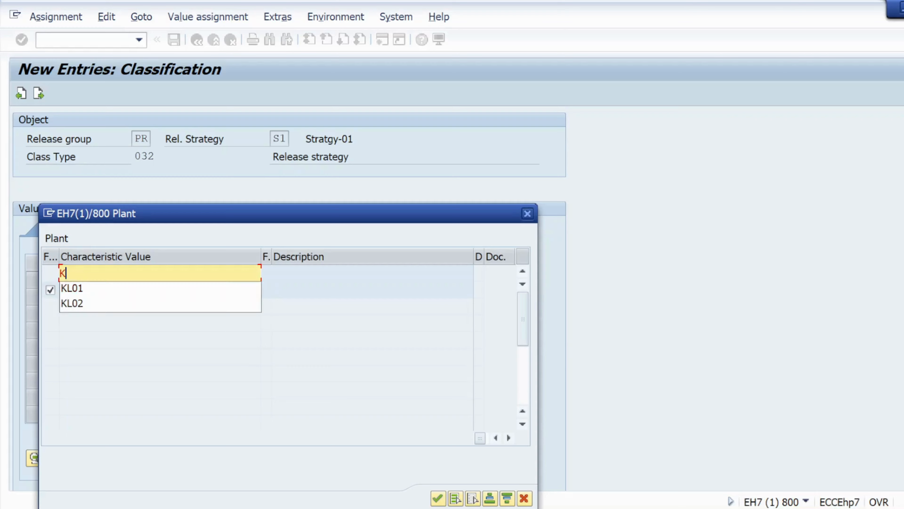
{"action": "type", "text": "L02"}
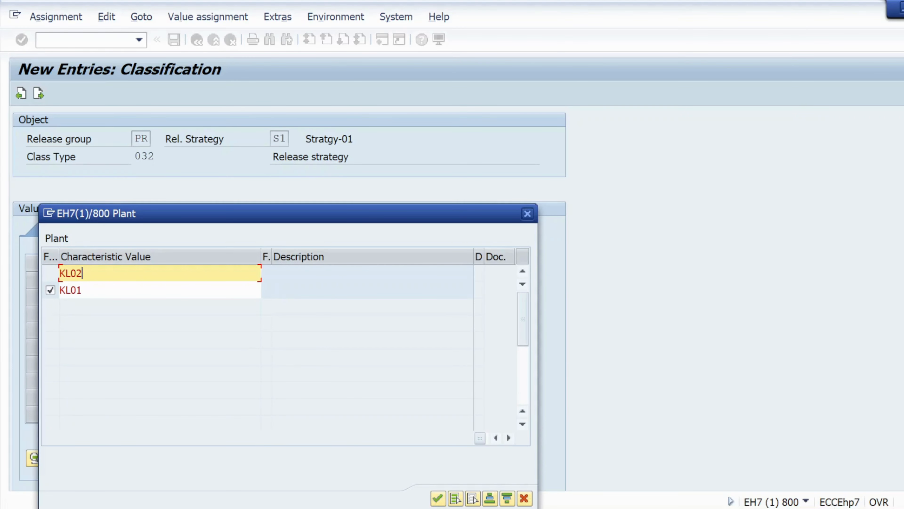
{"action": "left_click", "coordinate": [438, 498]}
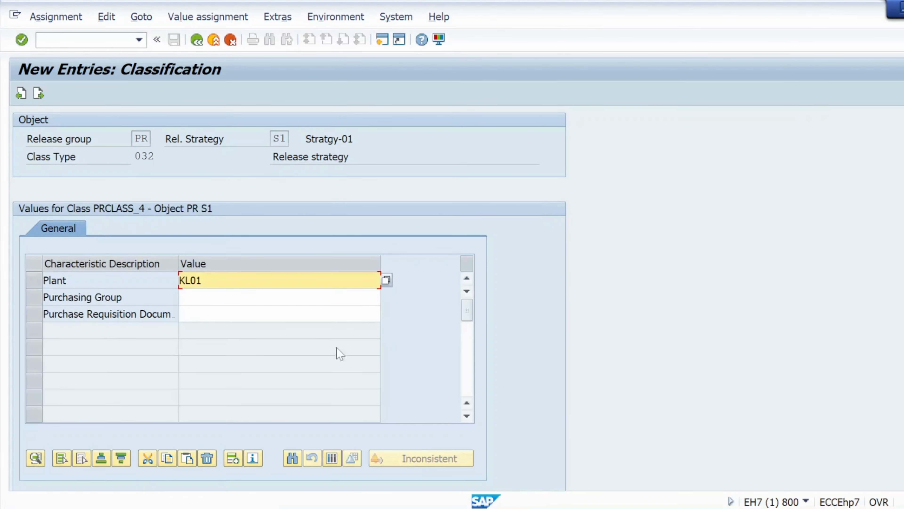
- Assign purchasing groups 001, 002, 003 and 004 to the Purchasing Group characteristic of strategy S1
{"action": "left_click", "coordinate": [280, 296]}
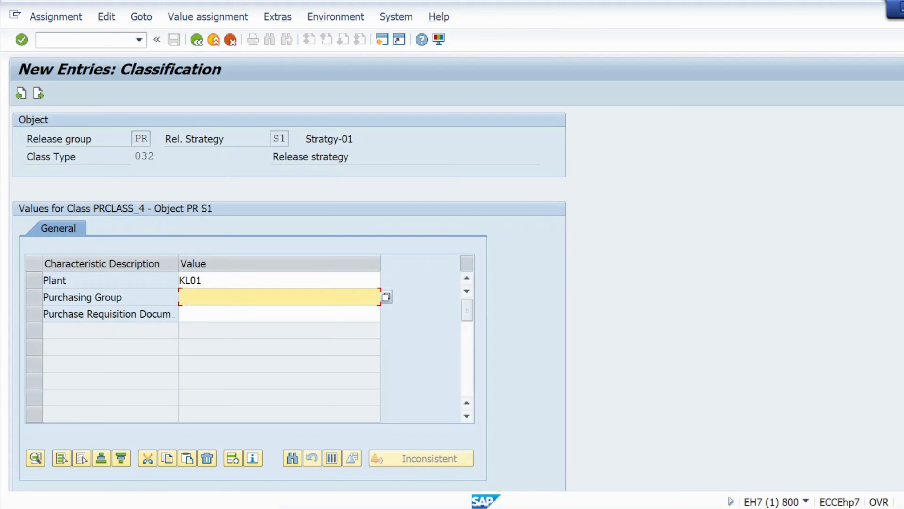
{"action": "left_click", "coordinate": [386, 296]}
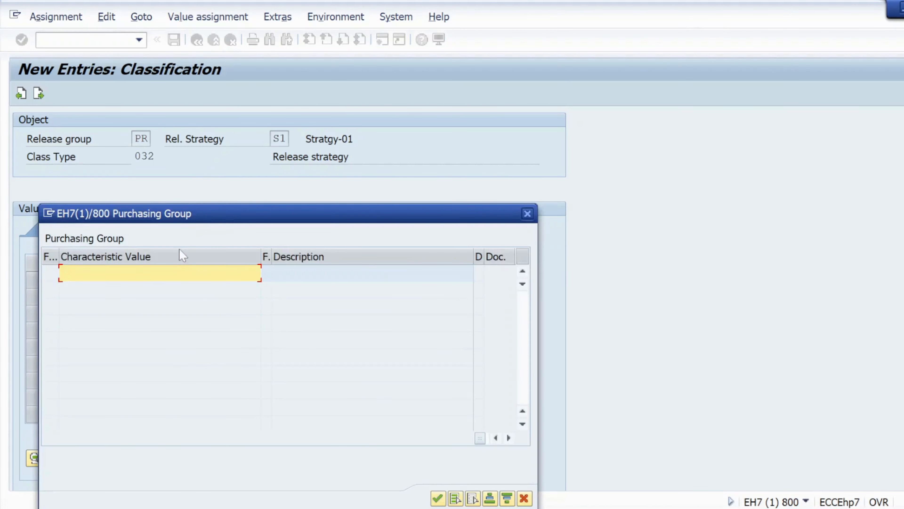
{"action": "type", "text": "001"}
{"action": "key", "text": "Return"}
{"action": "type", "text": "002"}
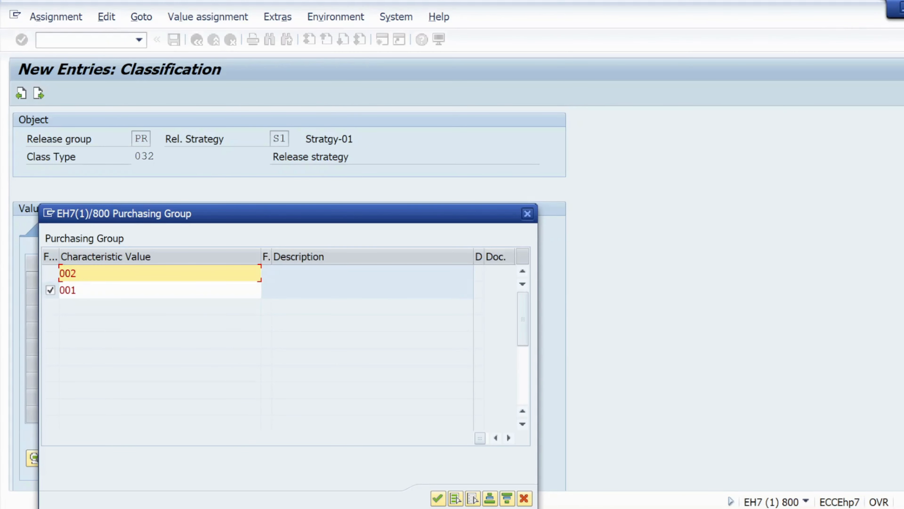
{"action": "key", "text": "Return"}
{"action": "type", "text": "3"}
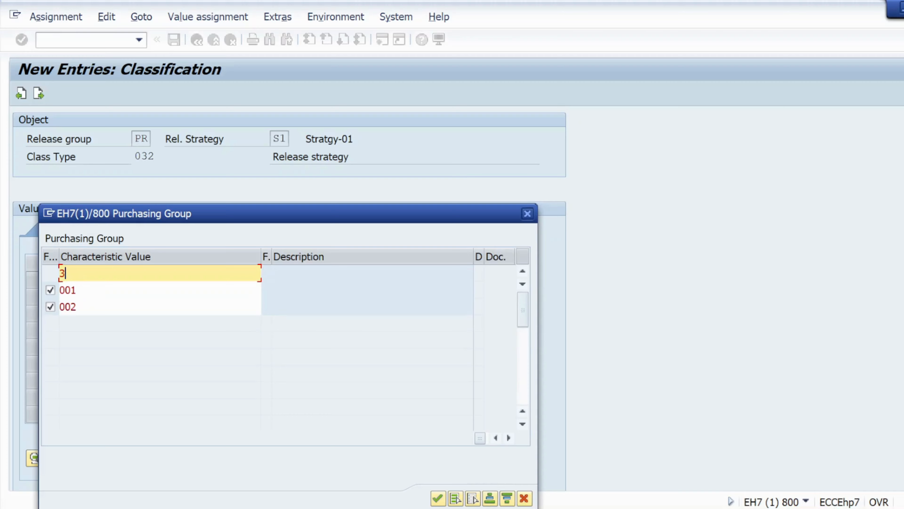
{"action": "key", "text": "BackSpace"}
{"action": "type", "text": "003"}
{"action": "key", "text": "Return"}
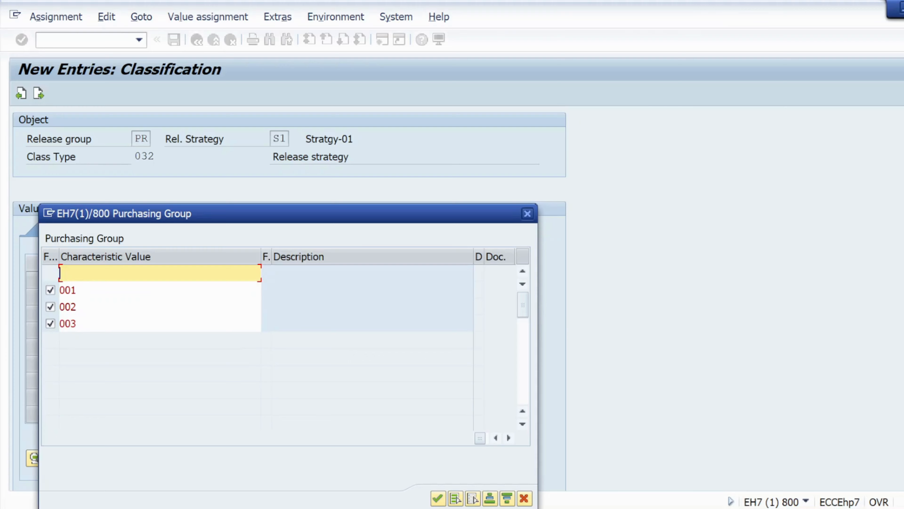
{"action": "type", "text": "004"}
{"action": "key", "text": "Return"}
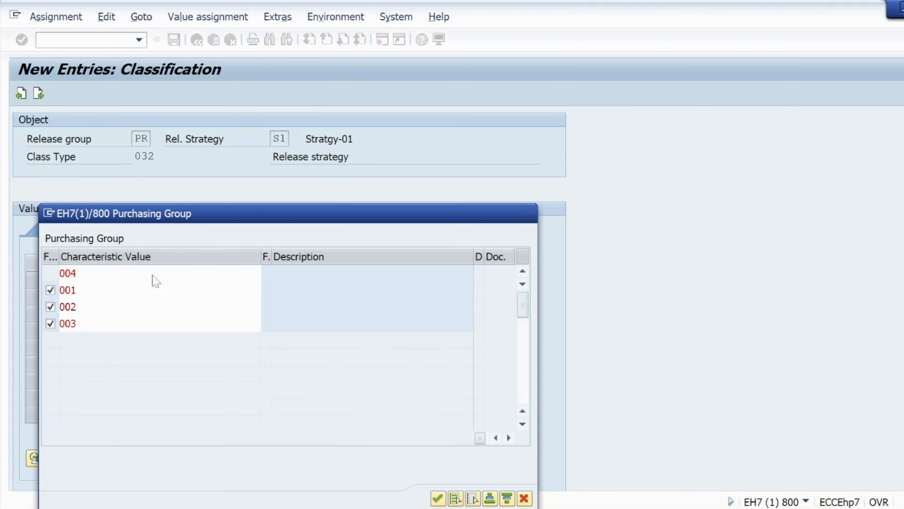
{"action": "left_click", "coordinate": [438, 498]}
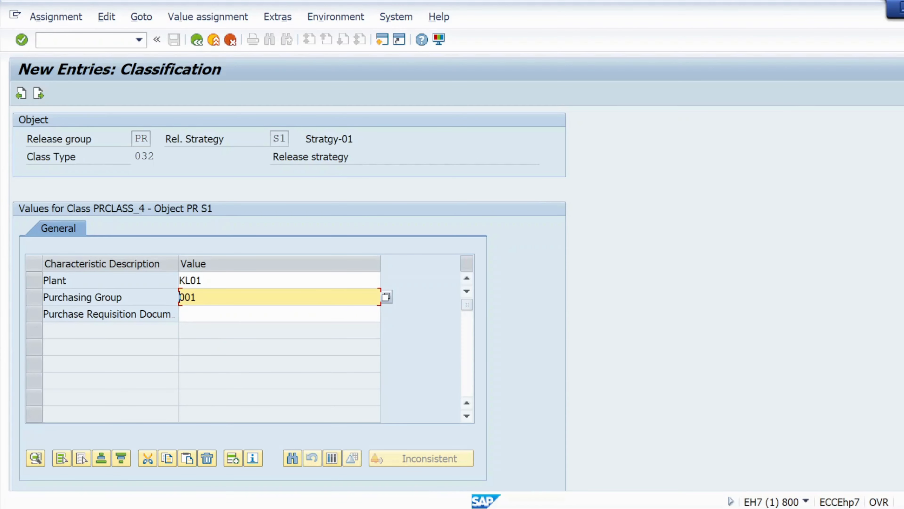
- Look up the domestic requisition document type in the document type list of the Create Purchase Requisition session
{"action": "left_click", "coordinate": [279, 314]}
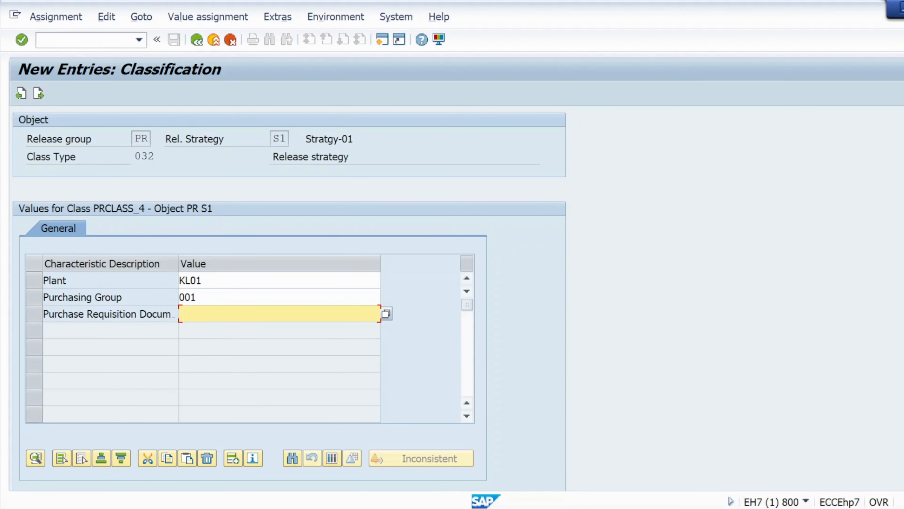
{"action": "left_click", "coordinate": [386, 314]}
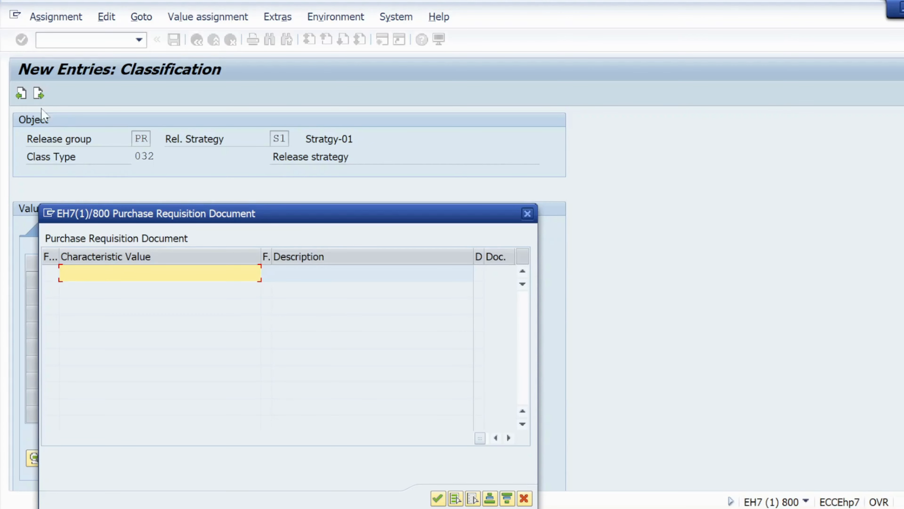
{"action": "left_click", "coordinate": [527, 213]}
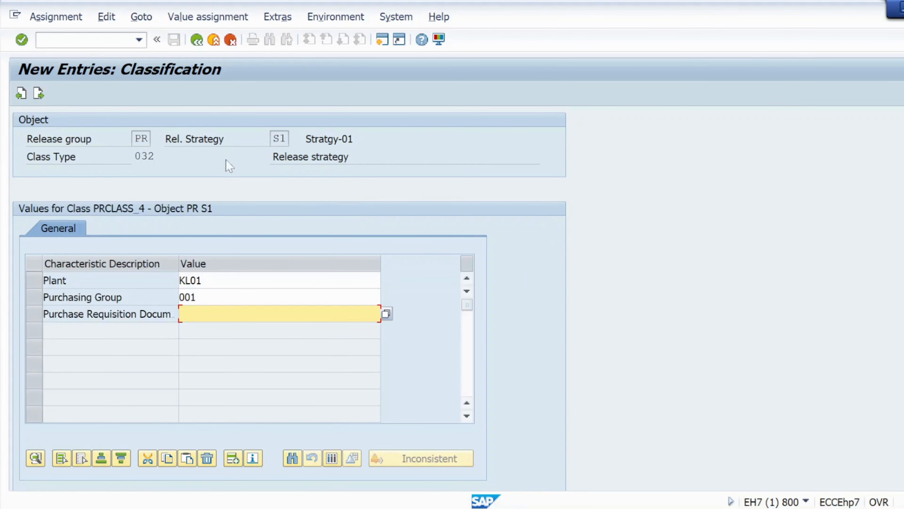
{"action": "left_click", "coordinate": [77, 40]}
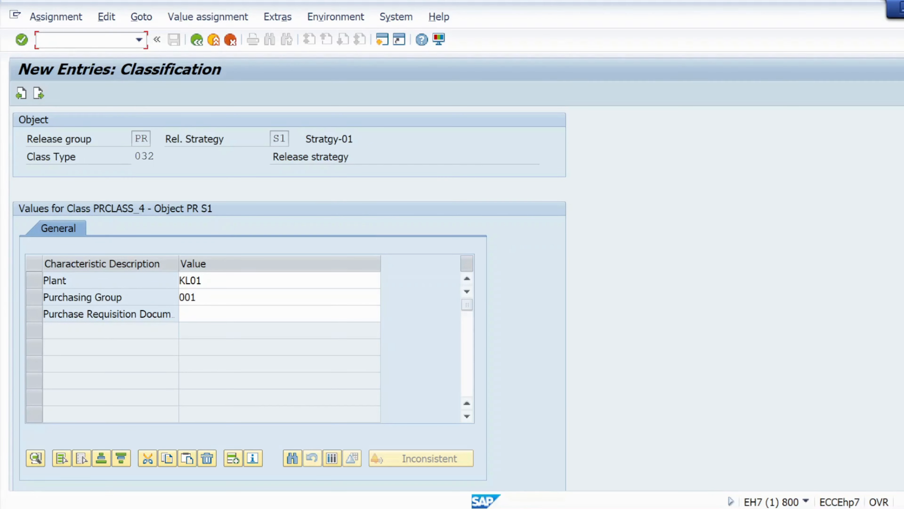
{"action": "mouse_move", "coordinate": [567, 508]}
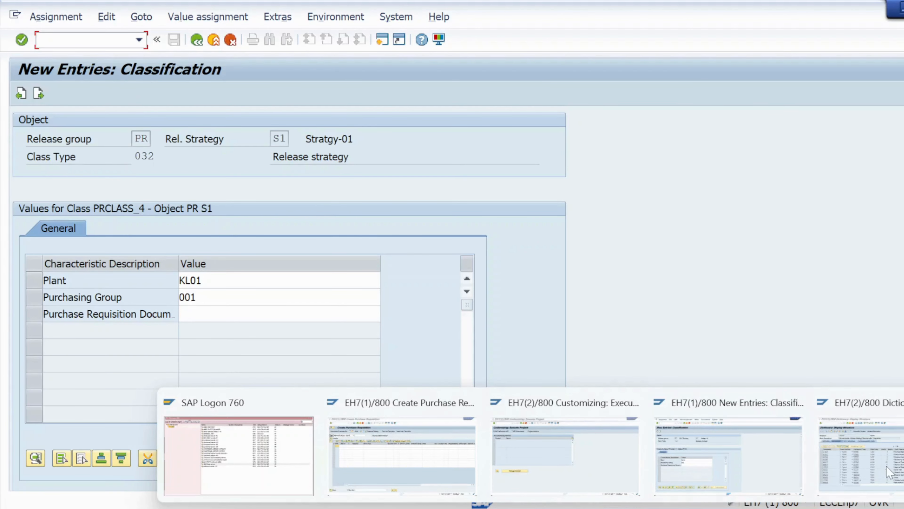
{"action": "left_click", "coordinate": [419, 458]}
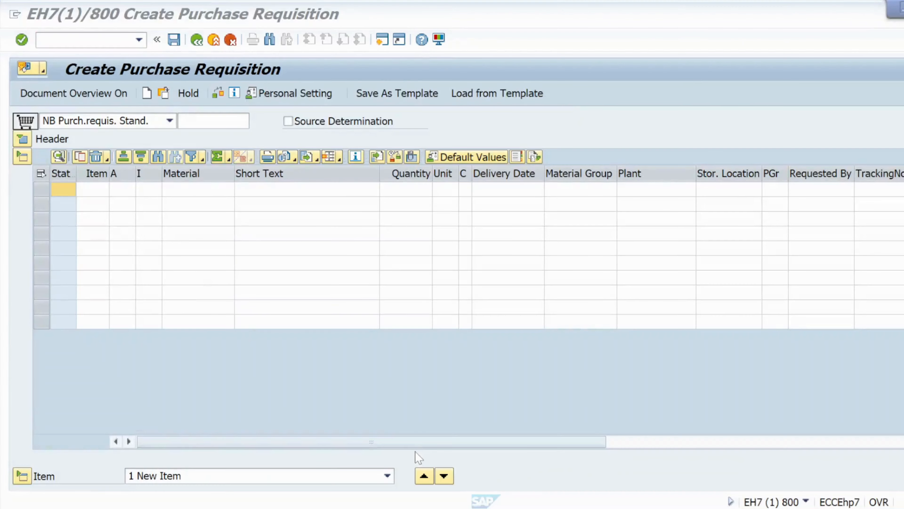
{"action": "left_click", "coordinate": [170, 121]}
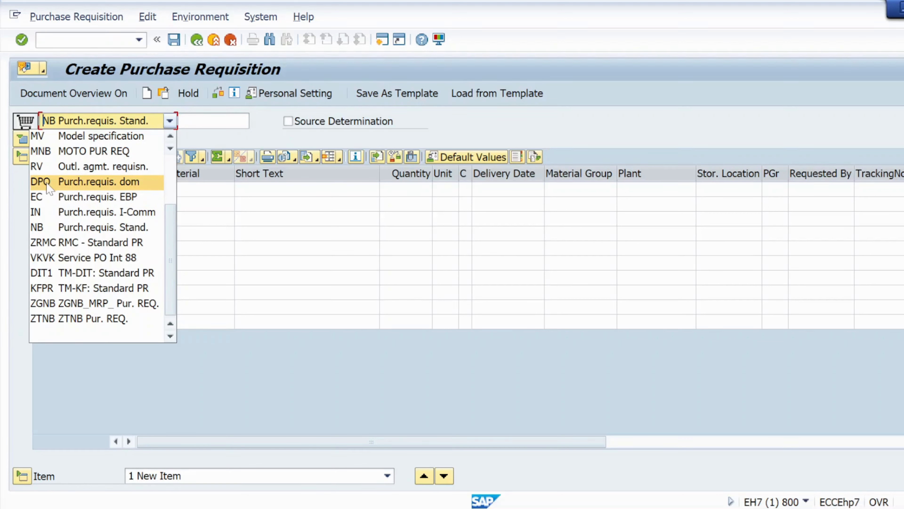
{"action": "key", "text": "alt+Tab"}
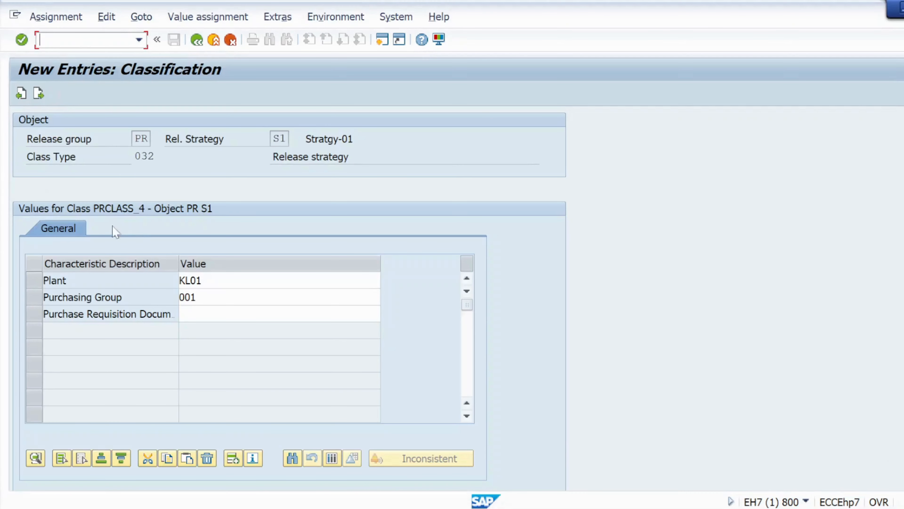
- Assign document type DPO to the Purchase Requisition Document characteristic of strategy S1 and save the strategy
{"action": "left_click", "coordinate": [249, 314]}
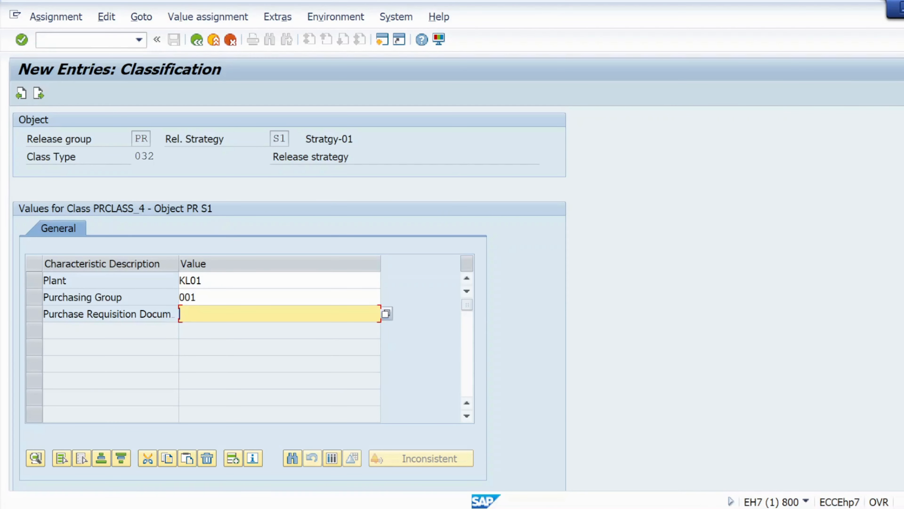
{"action": "type", "text": "DPO"}
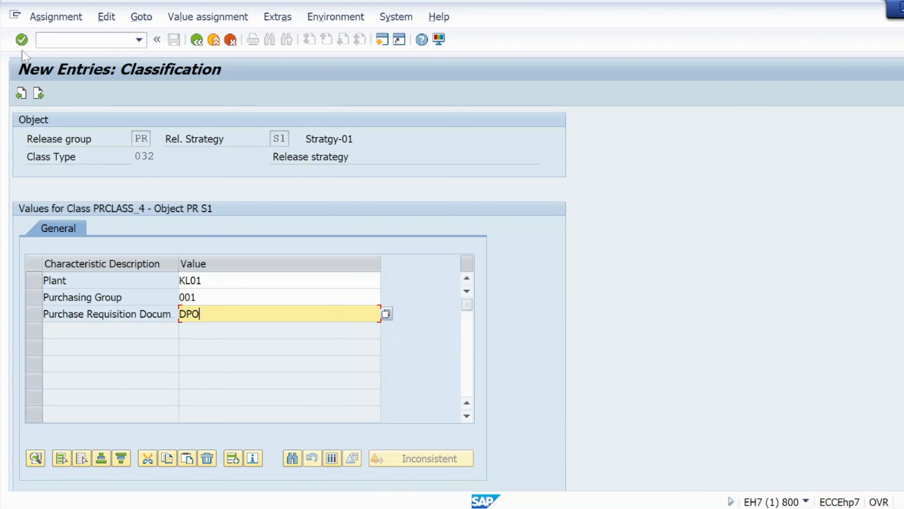
{"action": "left_click", "coordinate": [22, 40]}
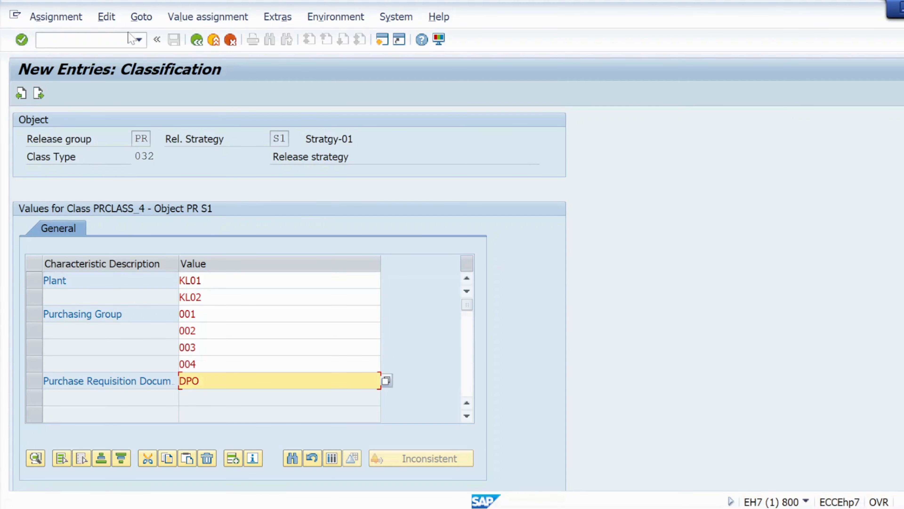
{"action": "left_click", "coordinate": [197, 40]}
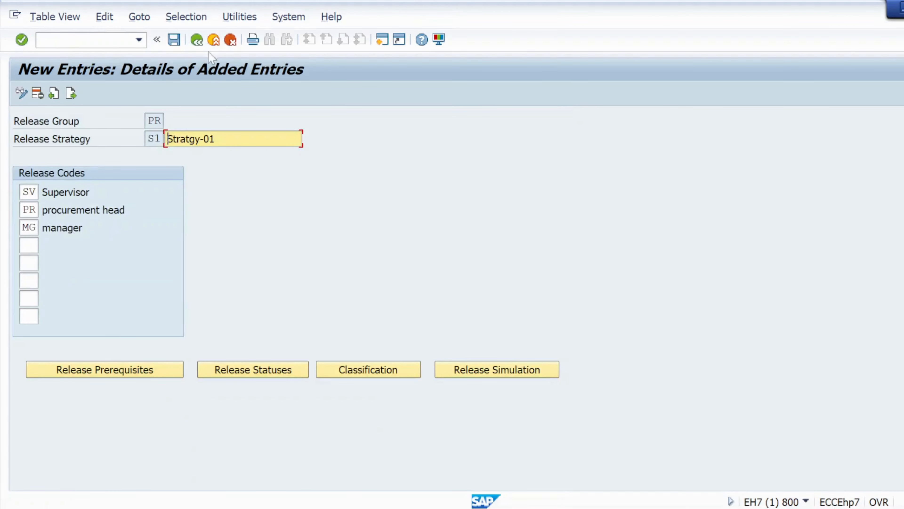
{"action": "left_click", "coordinate": [175, 39]}
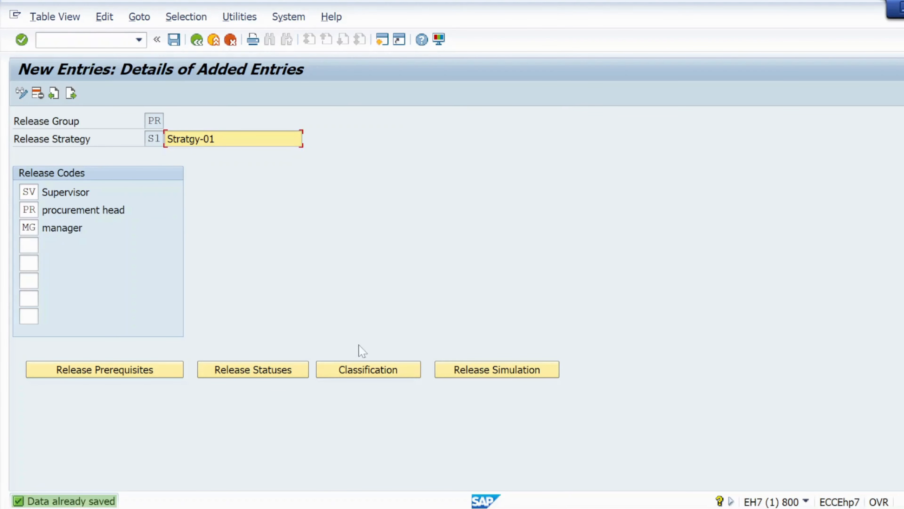
- Simulate the release of strategy S1 with codes SV, PR and MG in sequence, then close the simulation
{"action": "left_click", "coordinate": [450, 377]}
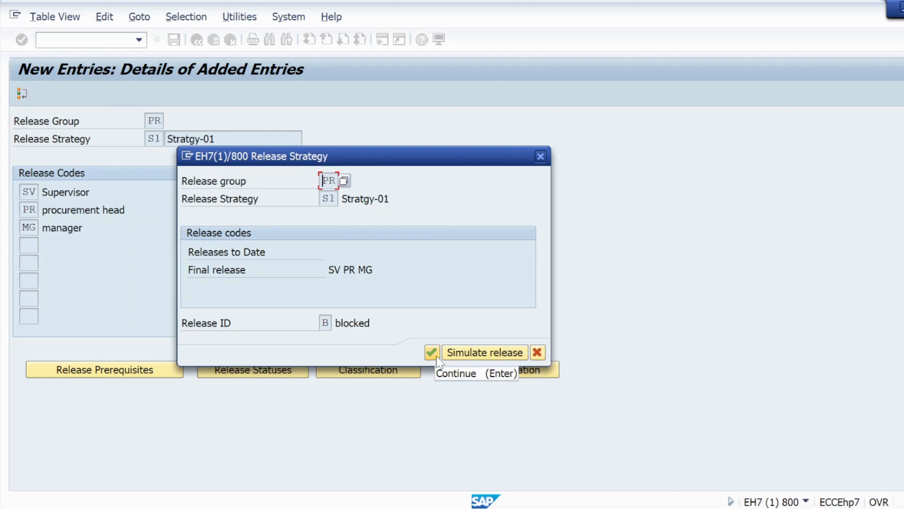
{"action": "left_click", "coordinate": [463, 352]}
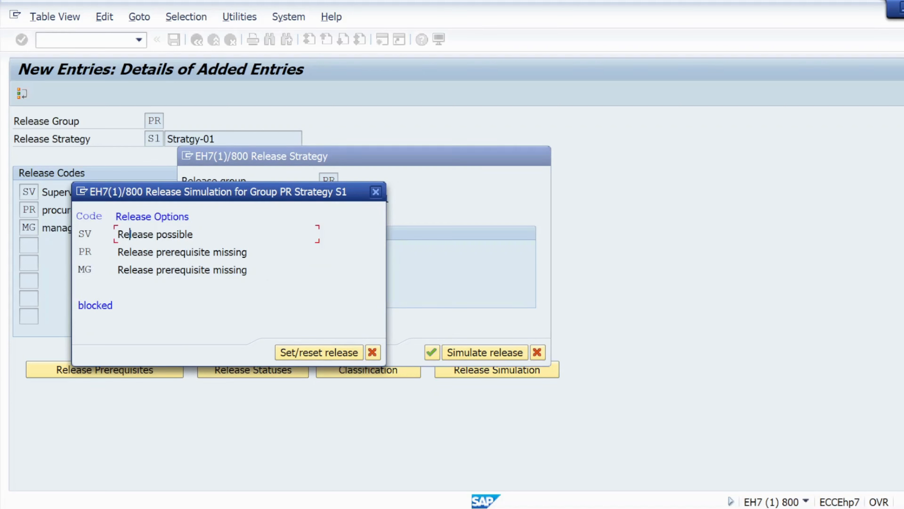
{"action": "double_click", "coordinate": [131, 234]}
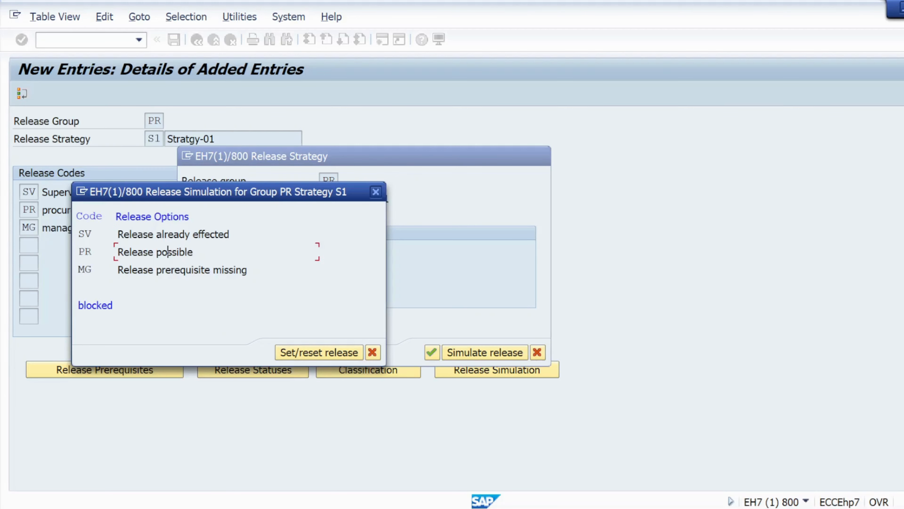
{"action": "double_click", "coordinate": [160, 252]}
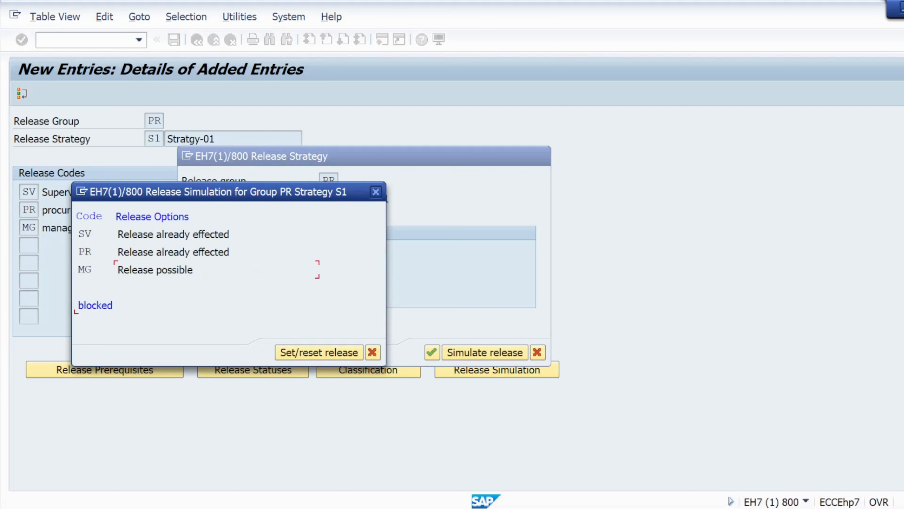
{"action": "double_click", "coordinate": [149, 271]}
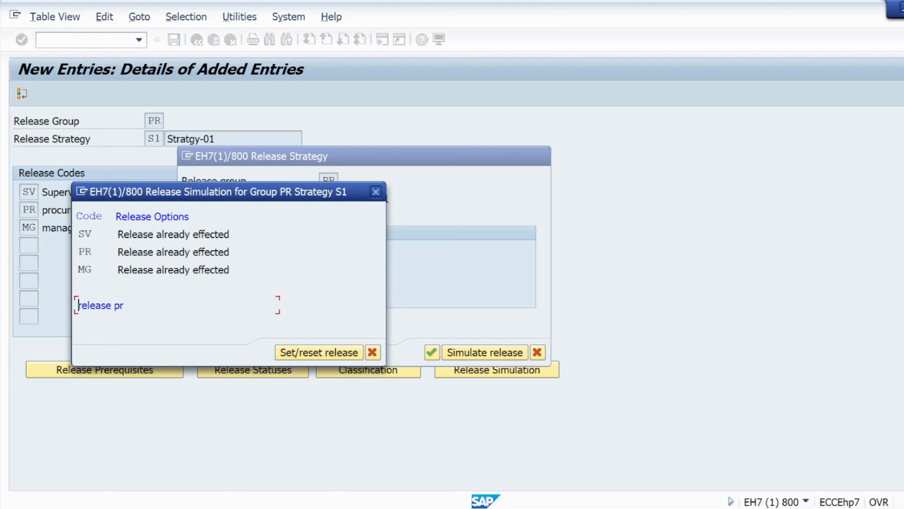
{"action": "left_click", "coordinate": [372, 352]}
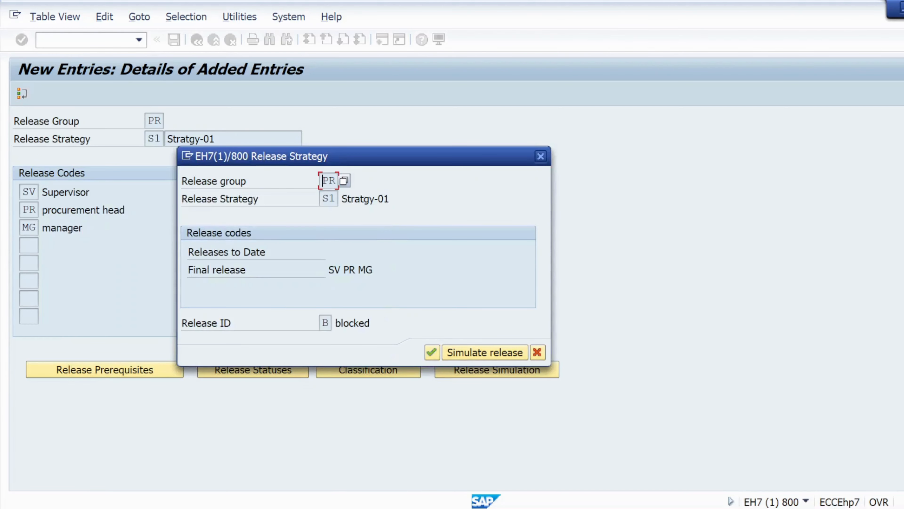
{"action": "left_click", "coordinate": [540, 156]}
- Save release strategy S1 and return to the list of release procedure activities
{"action": "left_click", "coordinate": [174, 40]}
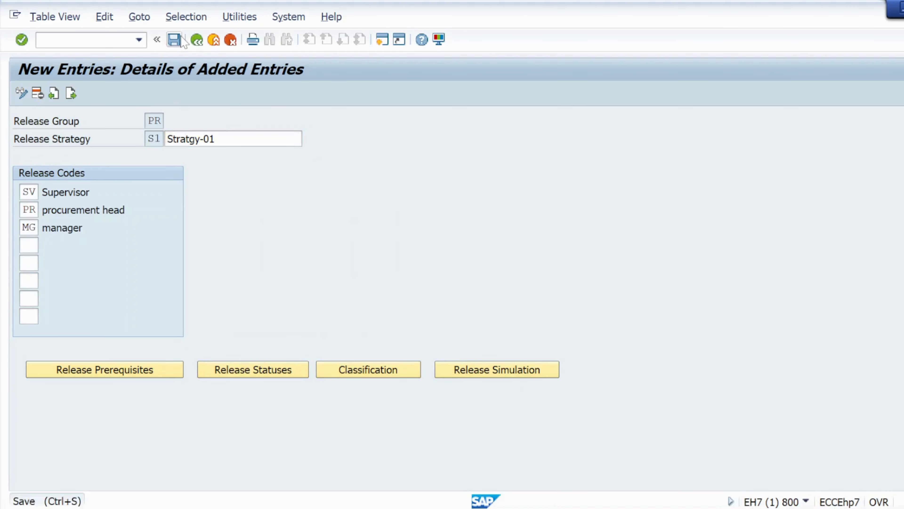
{"action": "left_click", "coordinate": [197, 43]}
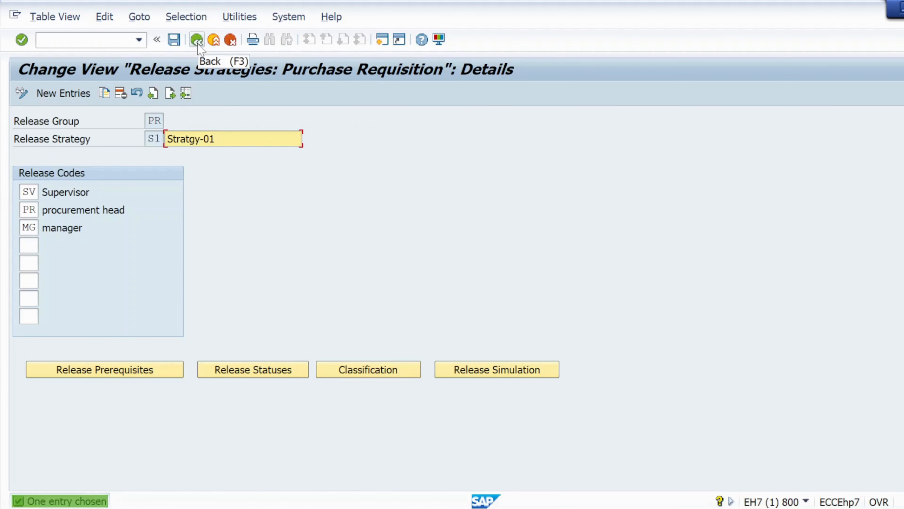
{"action": "left_click", "coordinate": [197, 41]}
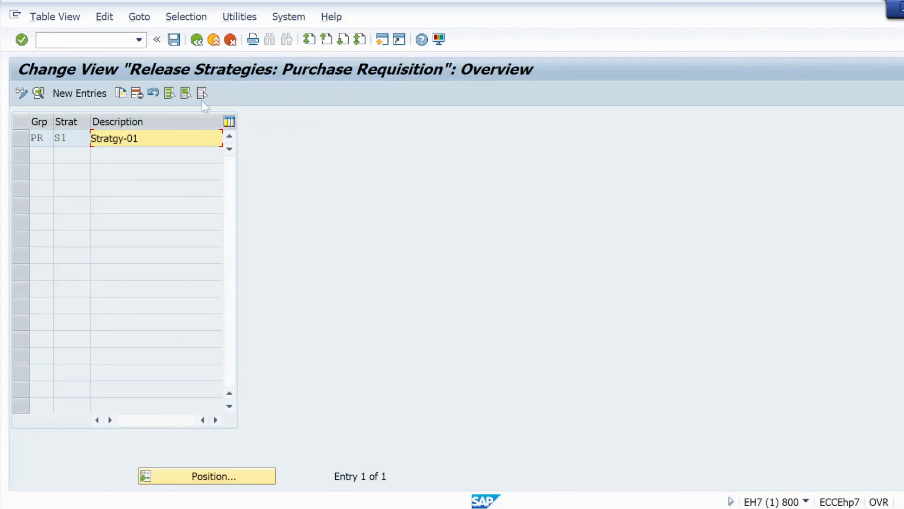
{"action": "left_click", "coordinate": [197, 40]}
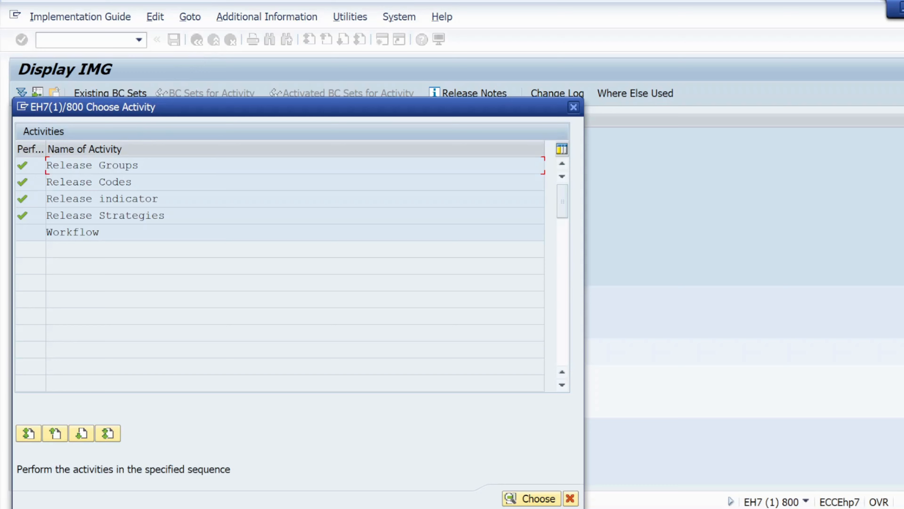
- Try to reopen the Release Strategies activity from the list of release procedure activities
{"action": "double_click", "coordinate": [95, 215]}
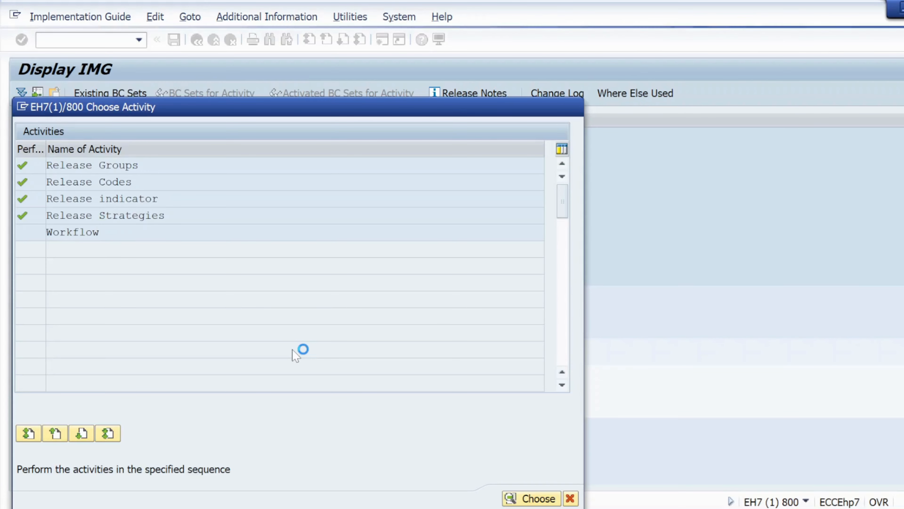
{"action": "mouse_move", "coordinate": [650, 508]}
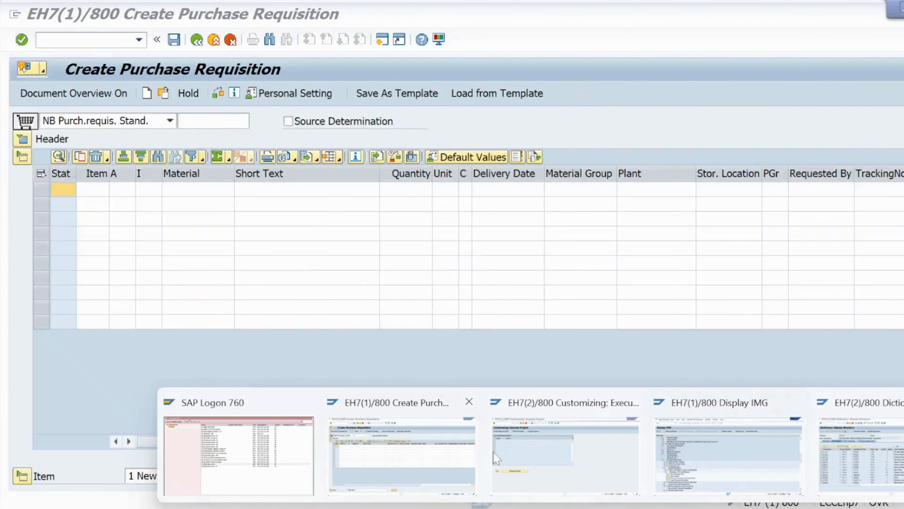
{"action": "mouse_move", "coordinate": [578, 465]}
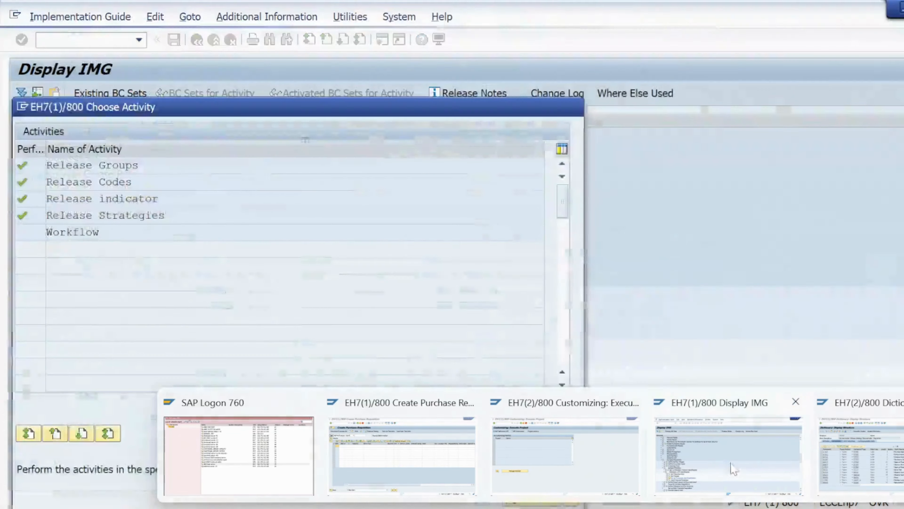
{"action": "left_click", "coordinate": [723, 462]}
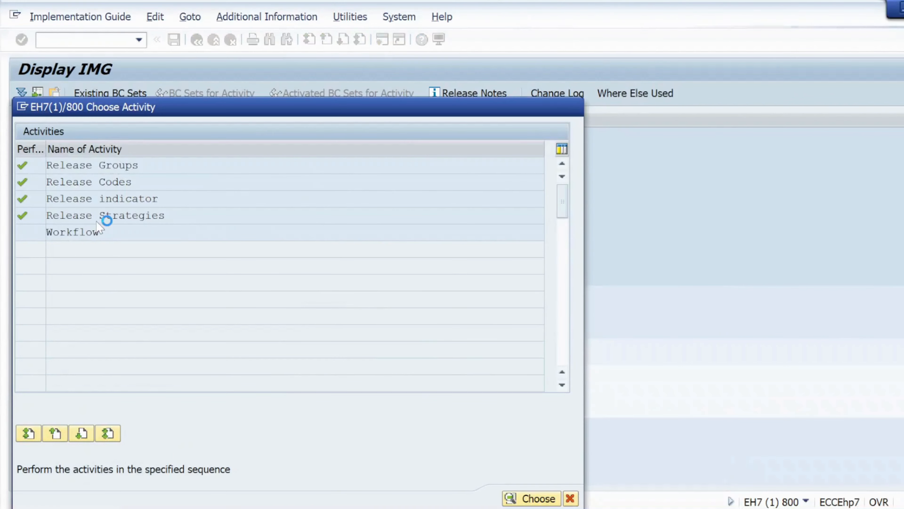
{"action": "mouse_move", "coordinate": [373, 455]}
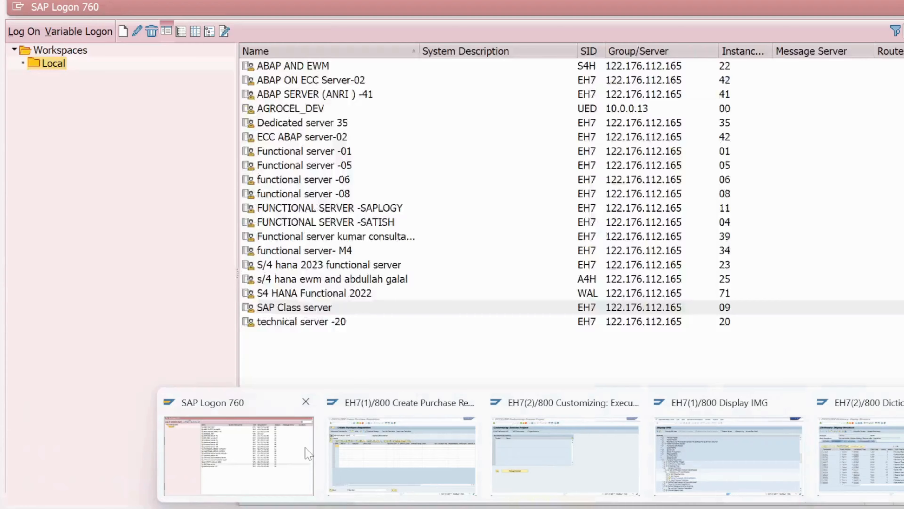
- Switch to SAP Logon and log on to the SAP Class server as the admin user with the account password
{"action": "left_click", "coordinate": [238, 456]}
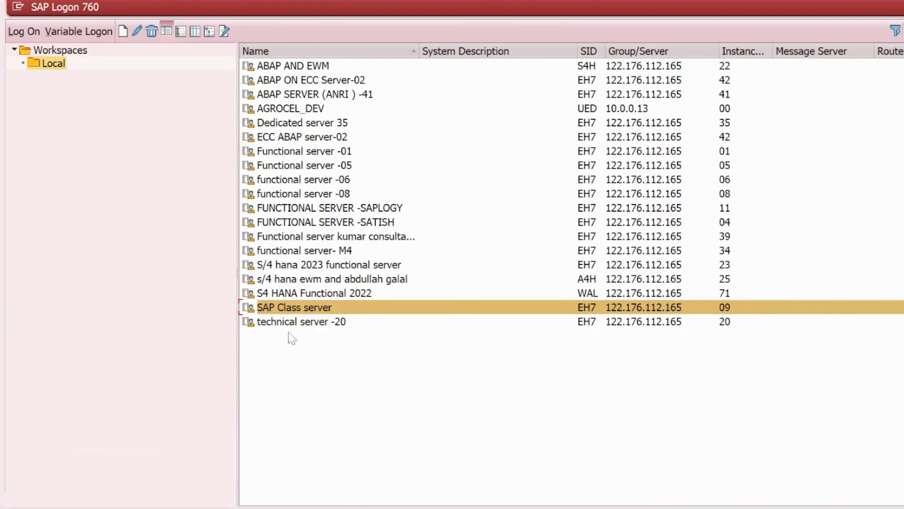
{"action": "left_click", "coordinate": [294, 308]}
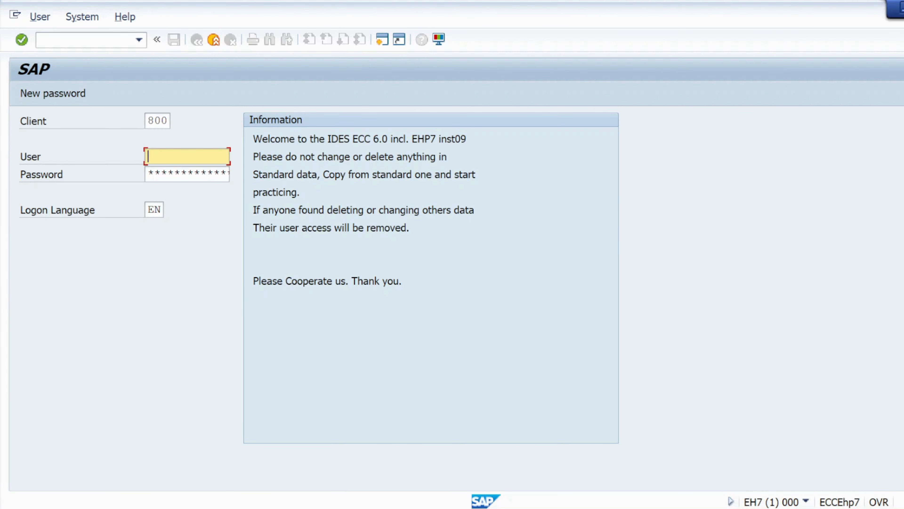
{"action": "left_click", "coordinate": [175, 157]}
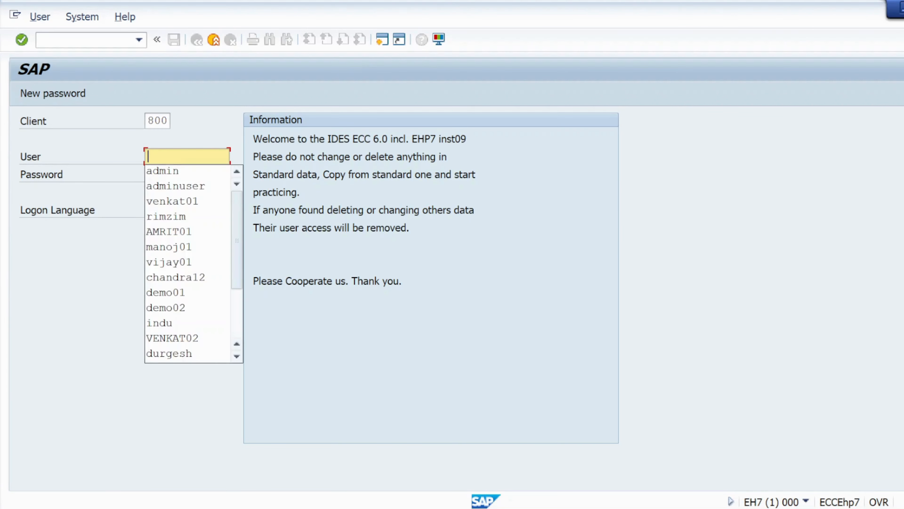
{"action": "left_click", "coordinate": [174, 173]}
{"action": "left_click", "coordinate": [174, 173]}
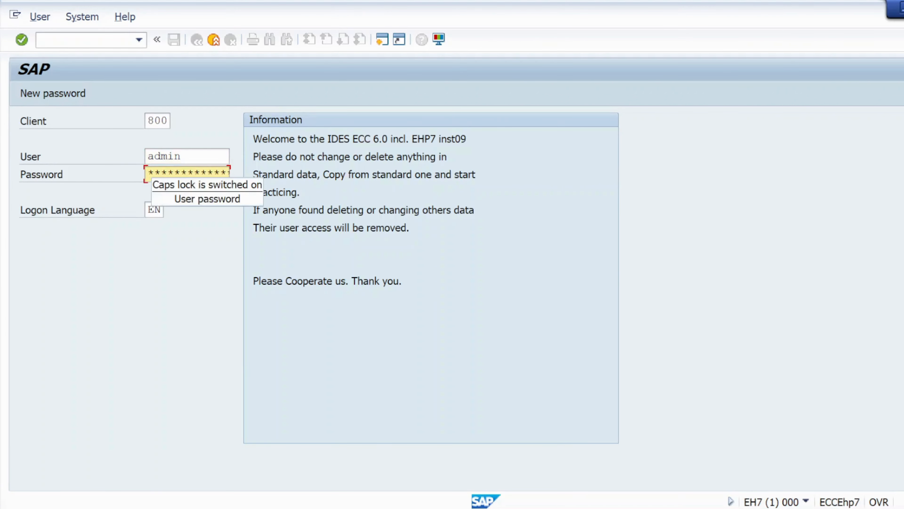
{"action": "key", "text": "Caps_Lock"}
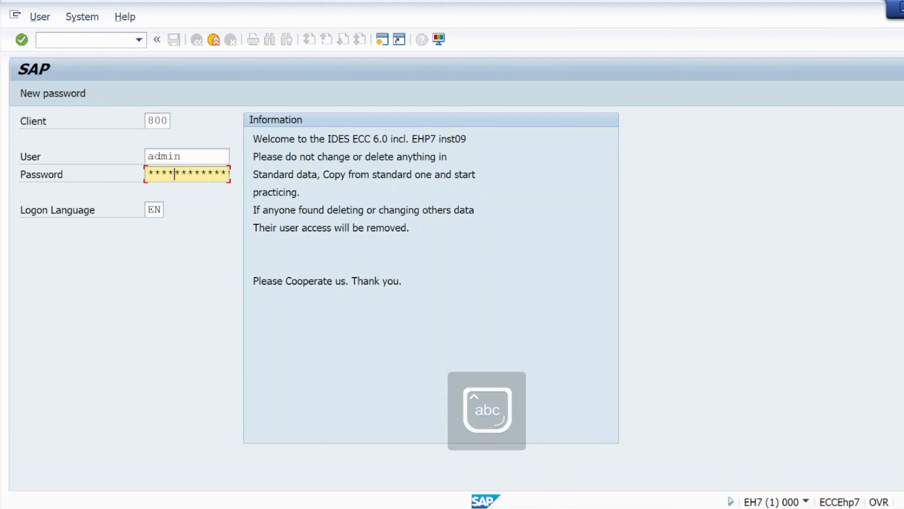
{"action": "key", "text": "Return"}
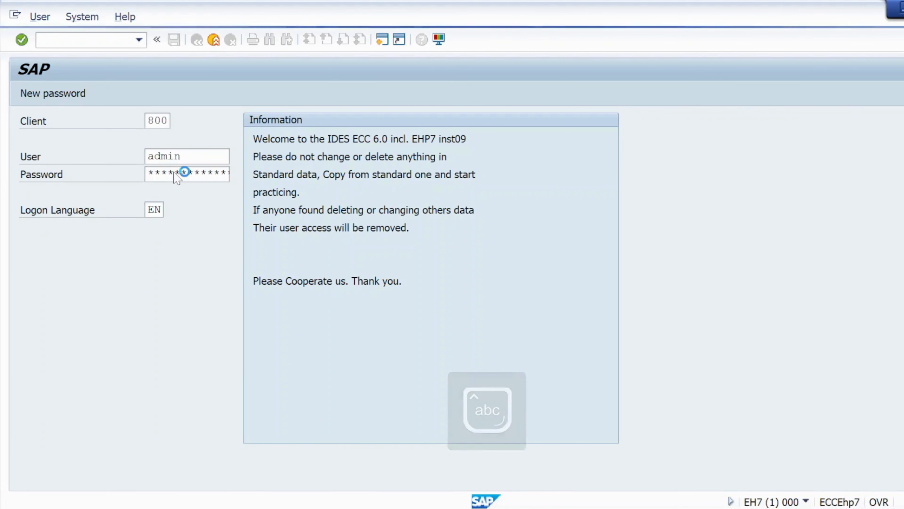
- Continue with this logon and end any other logons in the system
{"action": "left_click", "coordinate": [81, 398]}
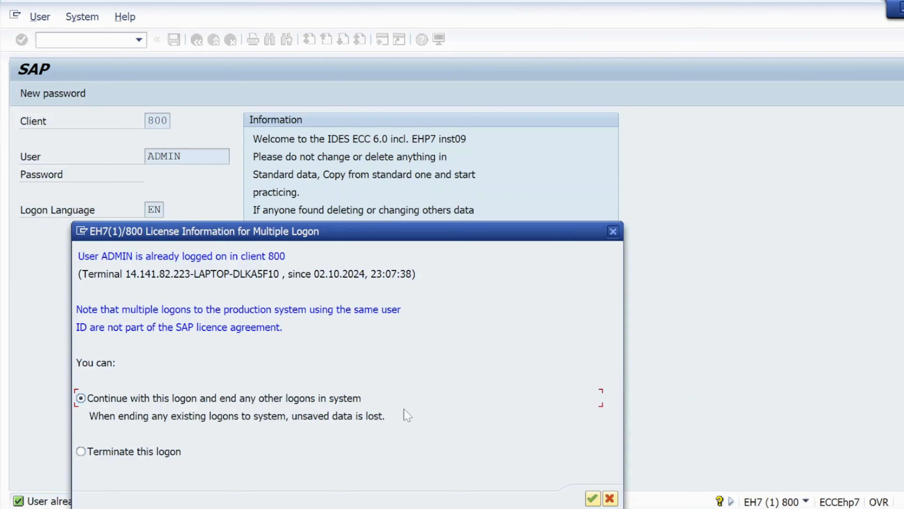
{"action": "left_click", "coordinate": [592, 497]}
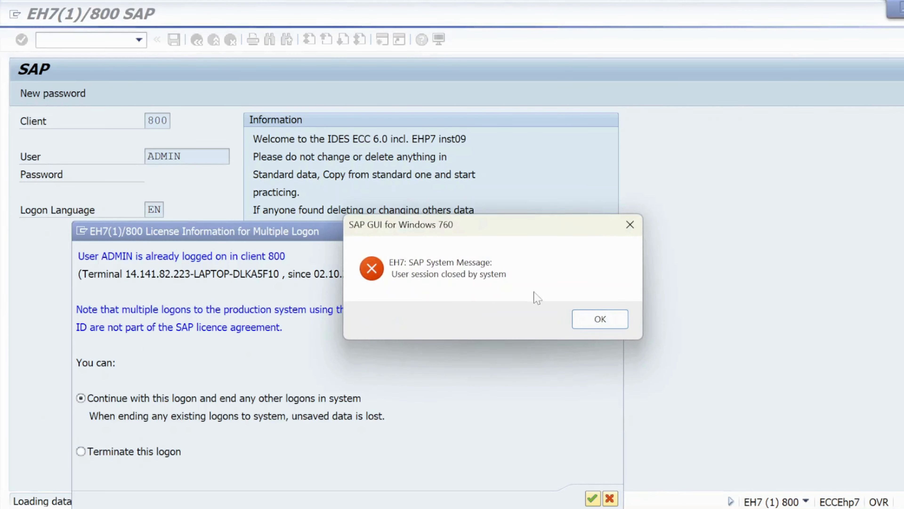
{"action": "left_click", "coordinate": [618, 319]}
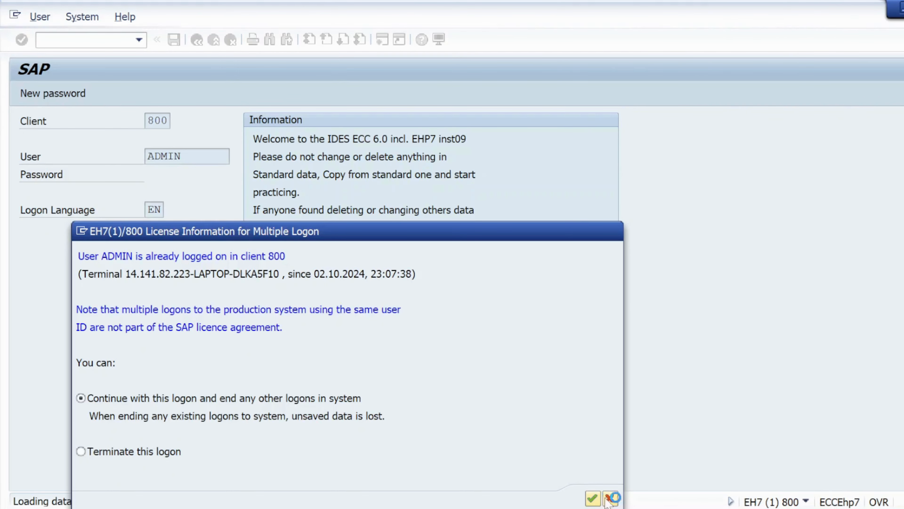
{"action": "mouse_move", "coordinate": [569, 508]}
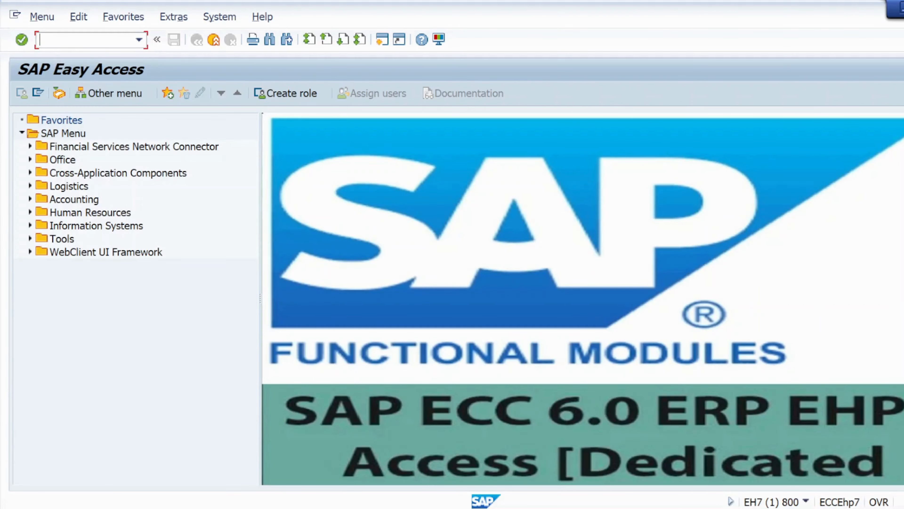
- Display the SAP Reference IMG and expand Materials Management > Purchasing > Purchase Requisition > Release Procedure > Procedure with Classification
{"action": "type", "text": "spro"}
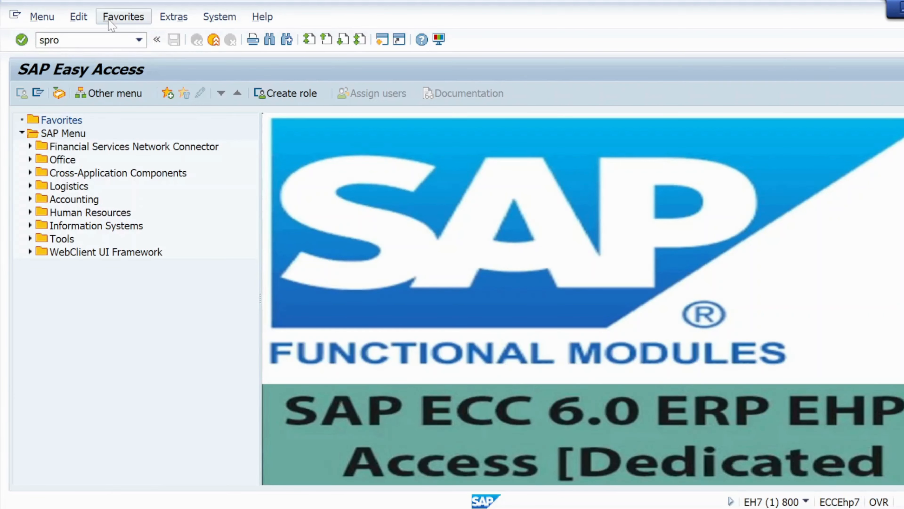
{"action": "key", "text": "Return"}
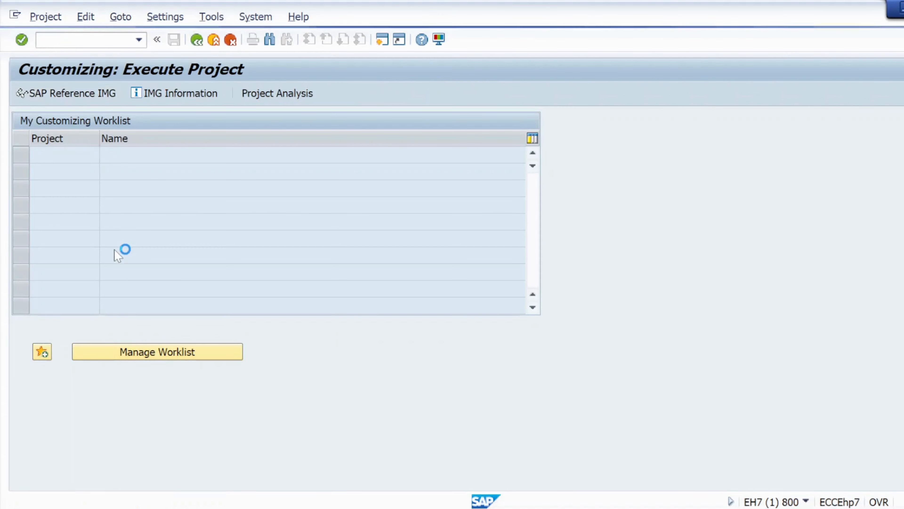
{"action": "scroll", "coordinate": [80, 407], "scroll_direction": "down", "scroll_amount": 2}
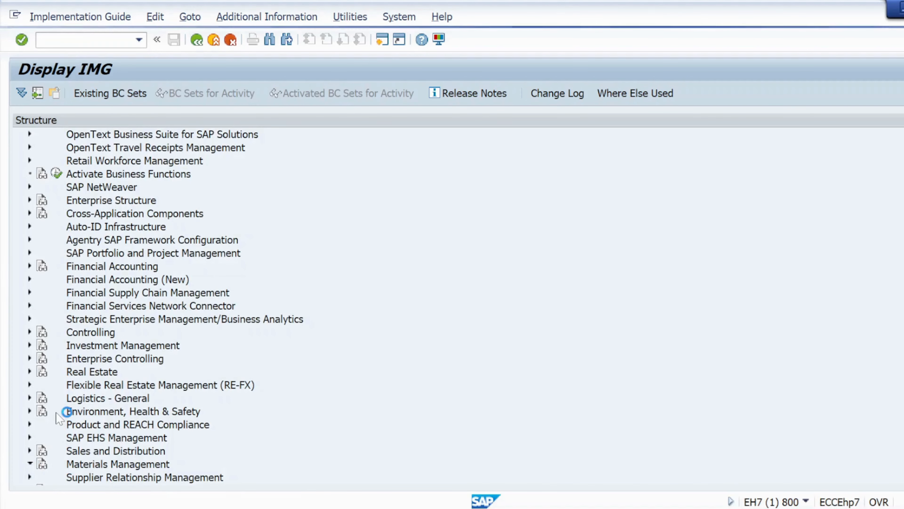
{"action": "left_click", "coordinate": [38, 371]}
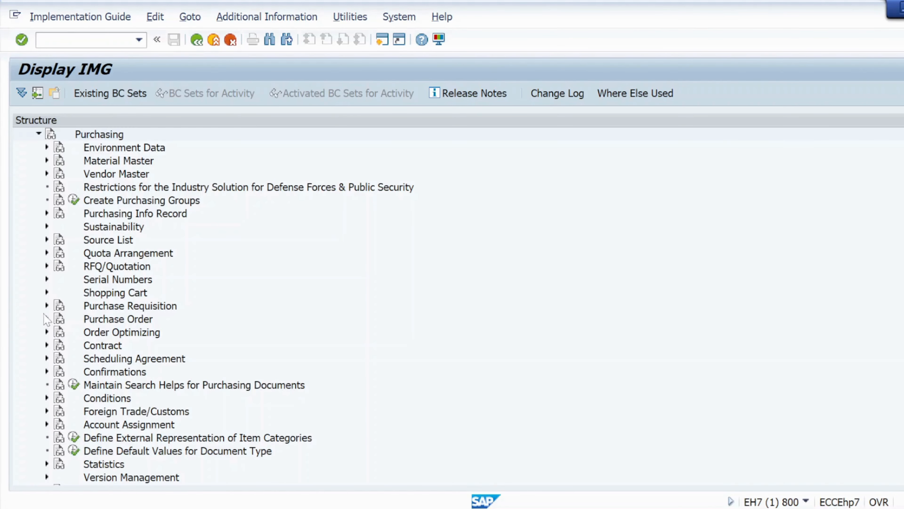
{"action": "left_click", "coordinate": [47, 306]}
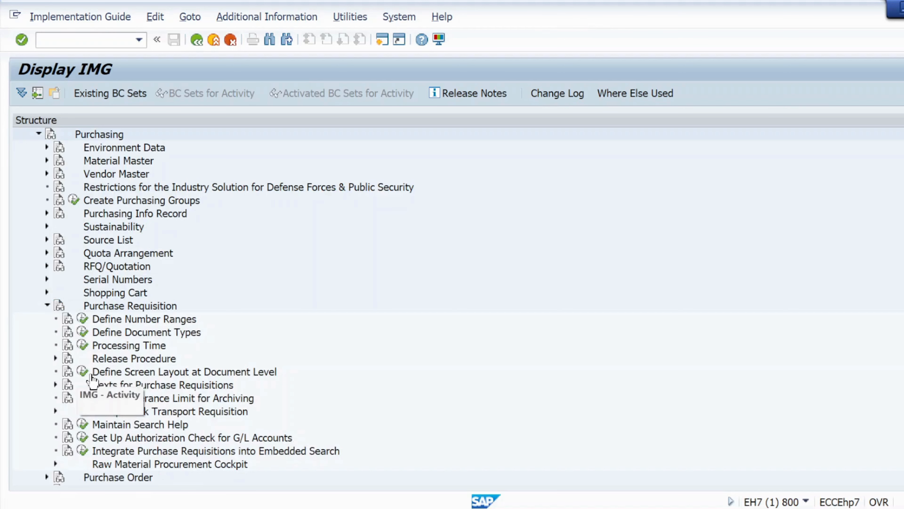
{"action": "left_click", "coordinate": [56, 358]}
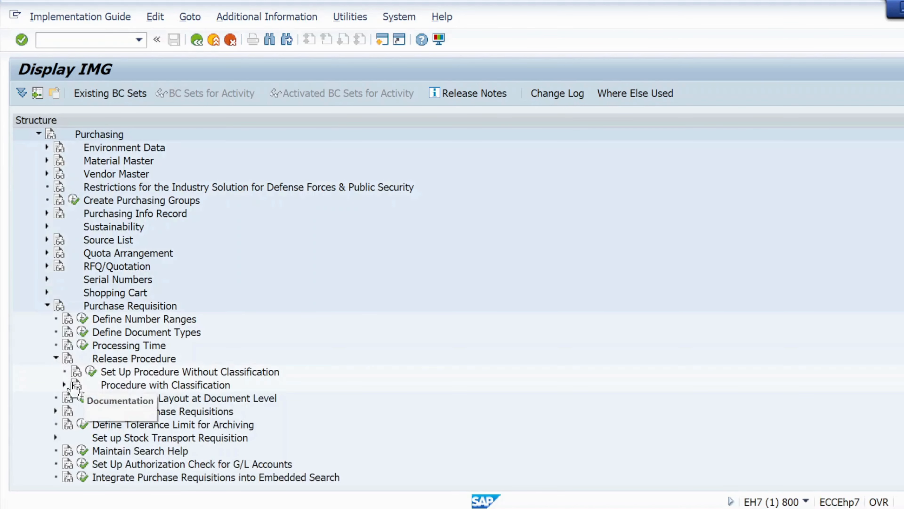
{"action": "left_click", "coordinate": [65, 385]}
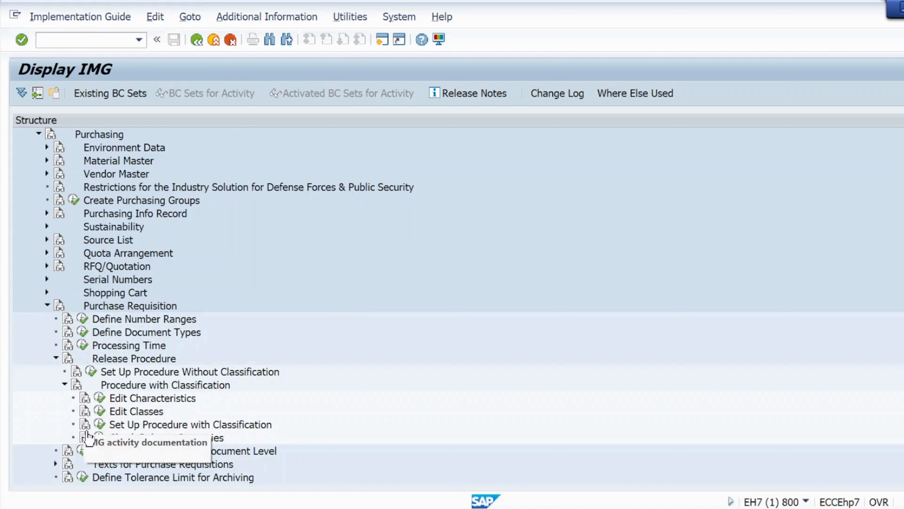
- Open the Release Strategies activity of Set Up Procedure with Classification and go back from strategy S1's details to the overview
{"action": "left_click", "coordinate": [103, 426]}
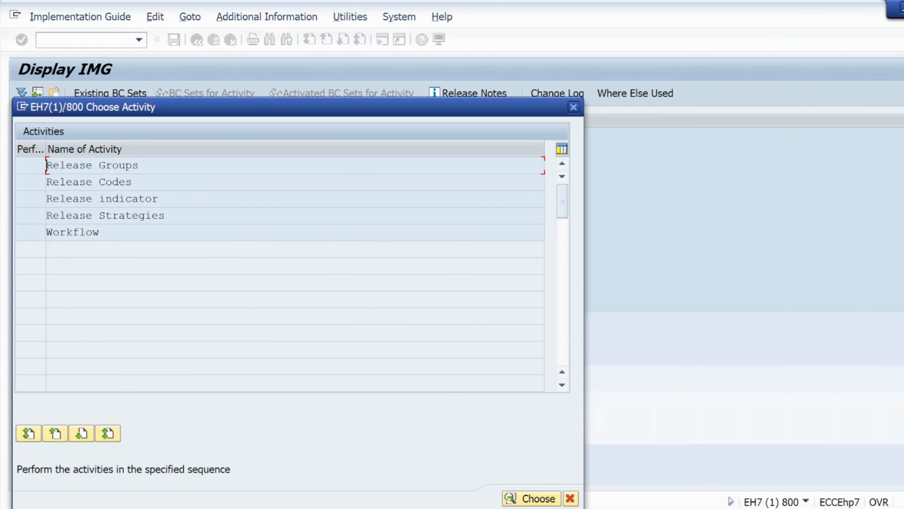
{"action": "double_click", "coordinate": [47, 218]}
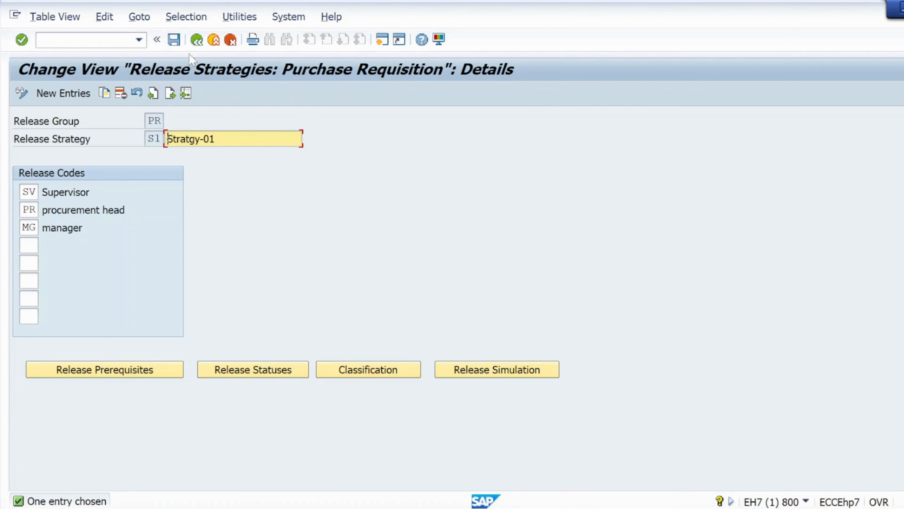
{"action": "left_click", "coordinate": [197, 41]}
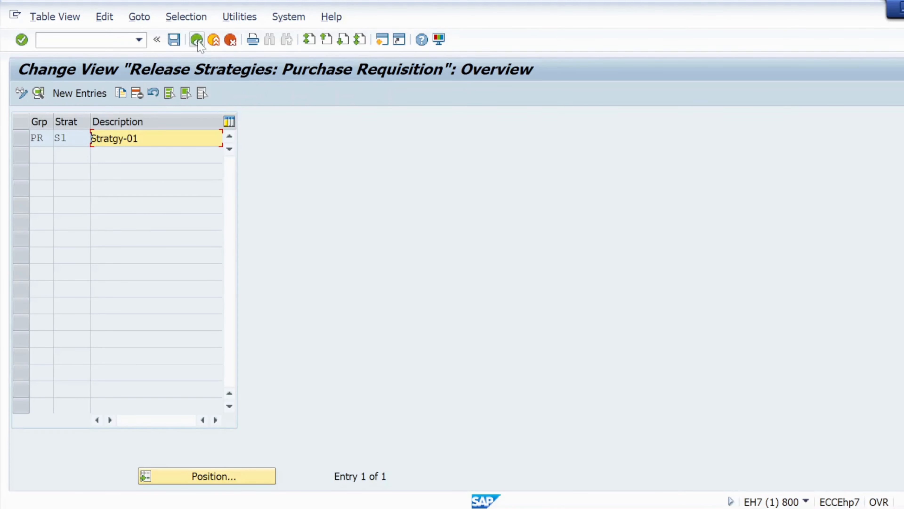
- Create a new release strategy S2 in release group PR with the description Stratgy-02
{"action": "left_click", "coordinate": [84, 97]}
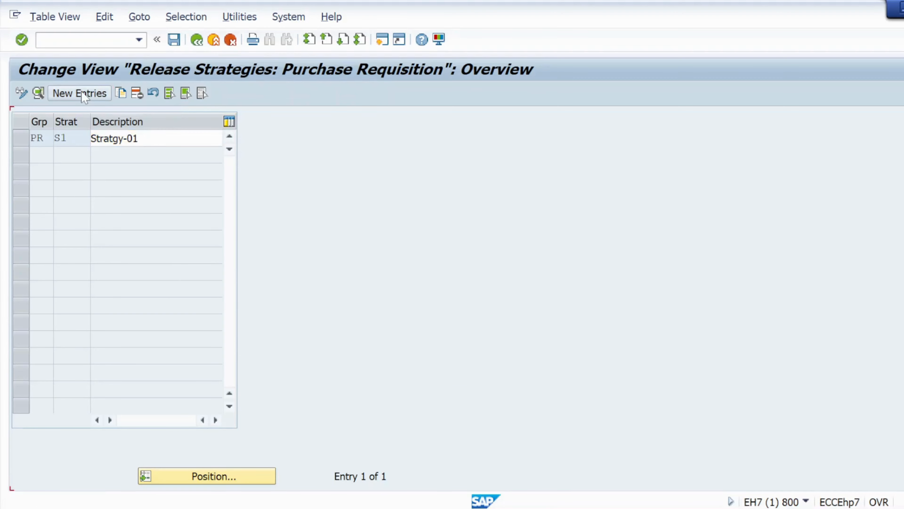
{"action": "left_click", "coordinate": [156, 121]}
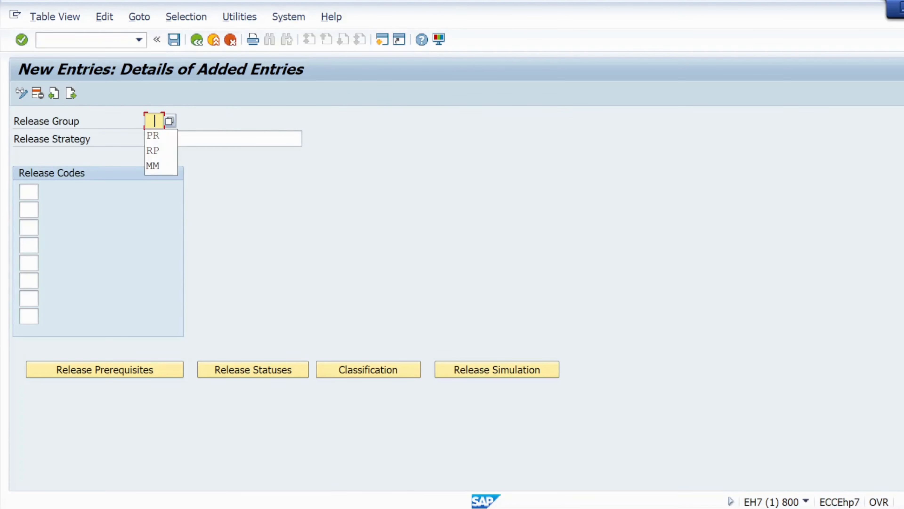
{"action": "left_click", "coordinate": [153, 137]}
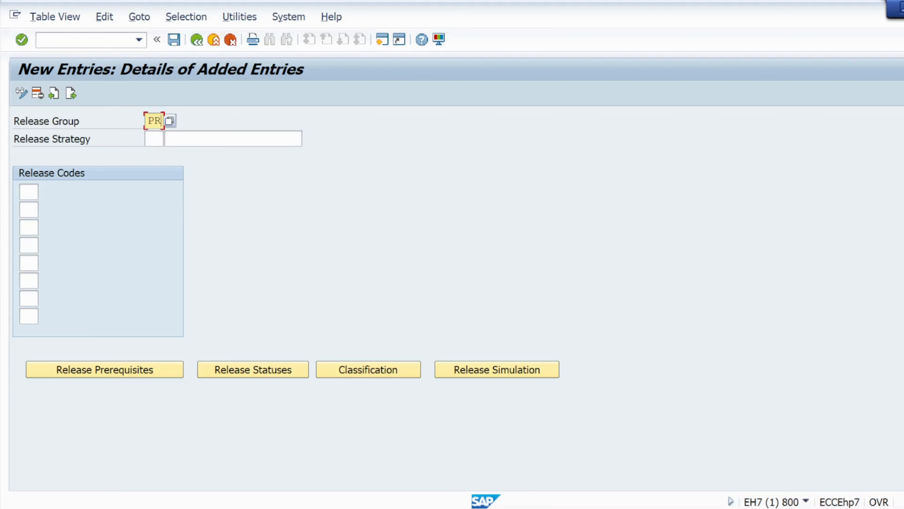
{"action": "left_click", "coordinate": [154, 138]}
{"action": "type", "text": "S"}
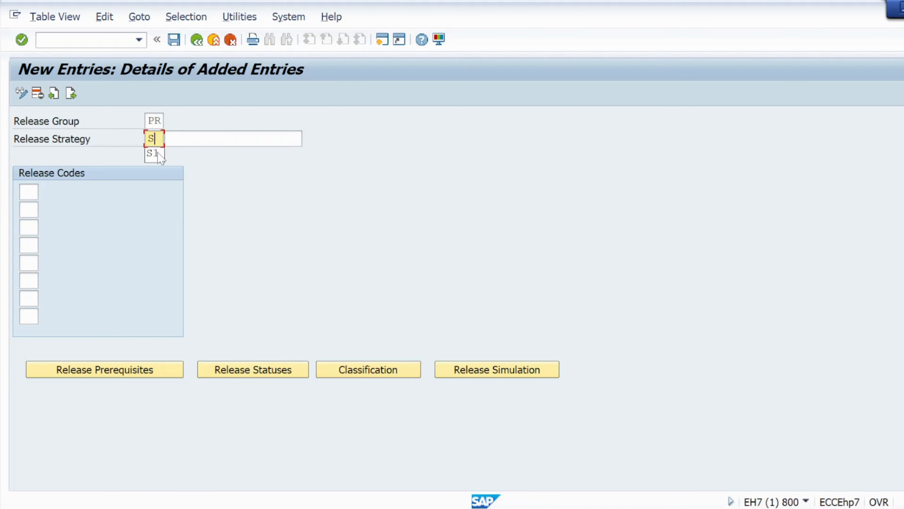
{"action": "type", "text": "2"}
{"action": "key", "text": "Tab"}
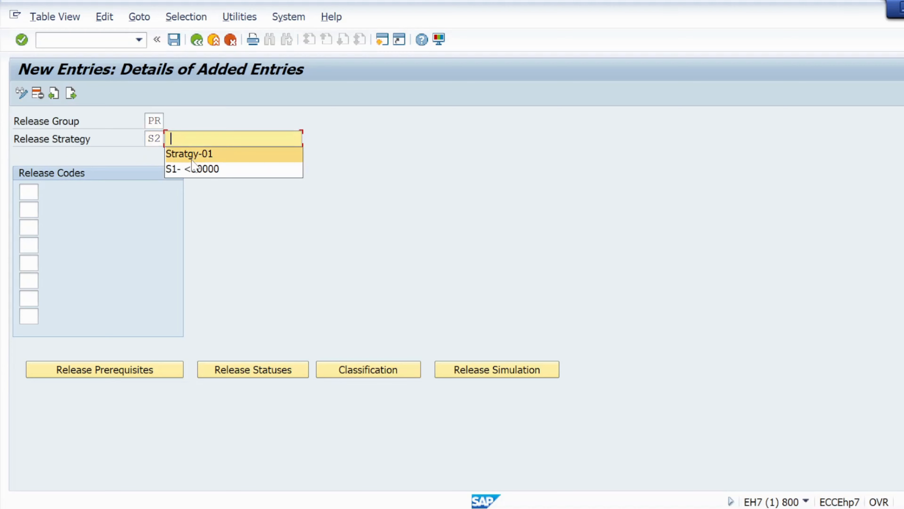
{"action": "left_click", "coordinate": [195, 151]}
{"action": "key", "text": "BackSpace"}
{"action": "type", "text": "2"}
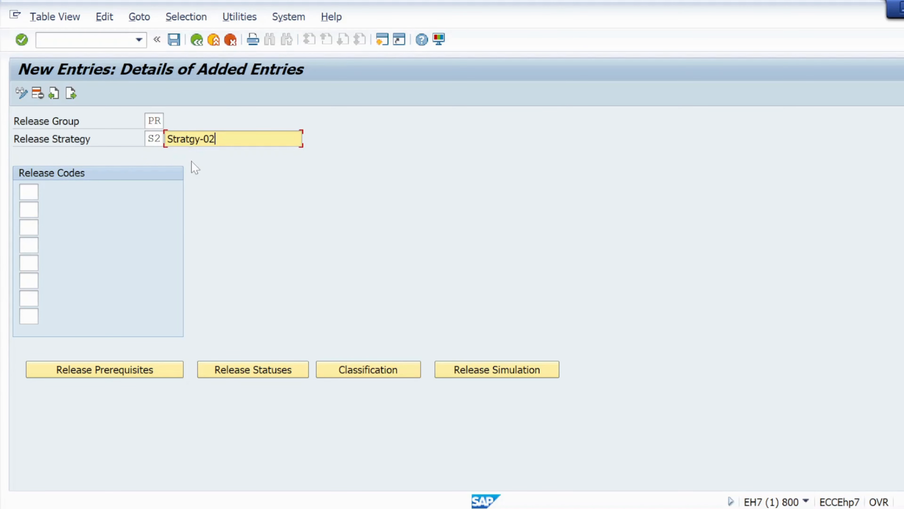
{"action": "key", "text": "Tab"}
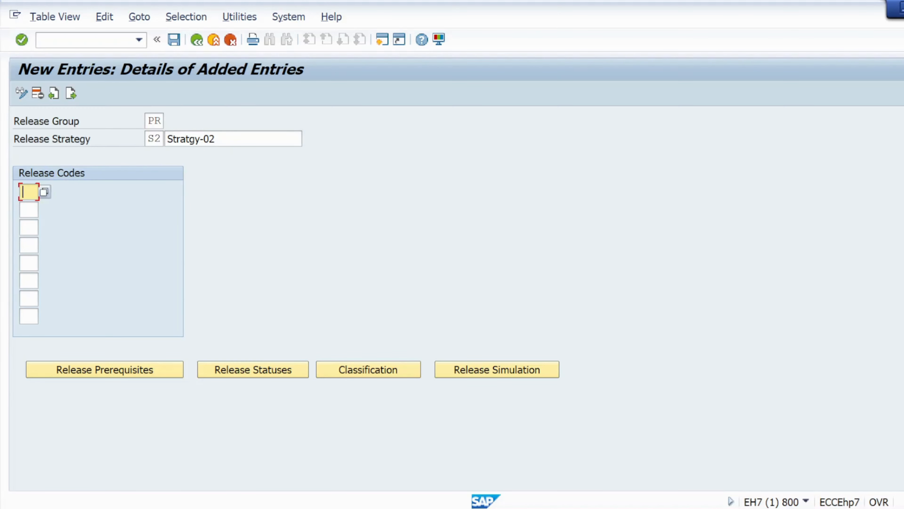
- List the release codes available for the first release code of strategy S2
{"action": "key", "text": "alt+Tab"}
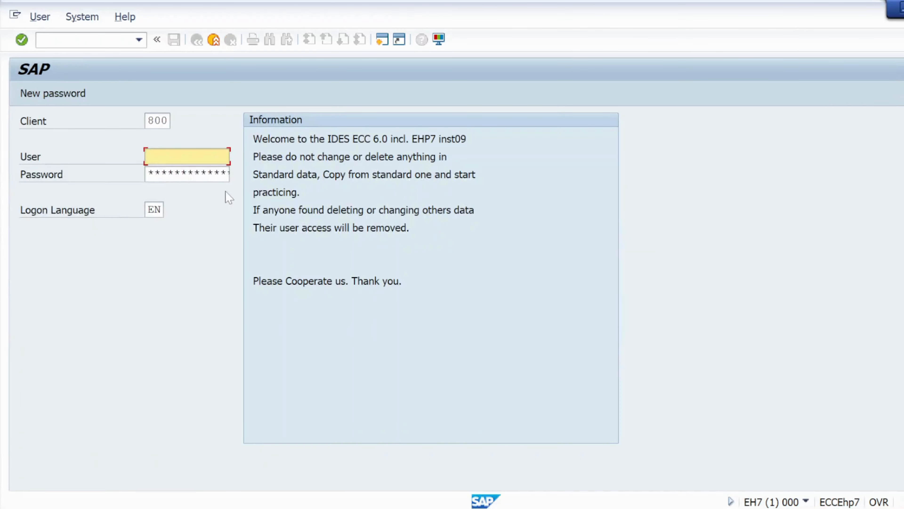
{"action": "key", "text": "alt+Tab"}
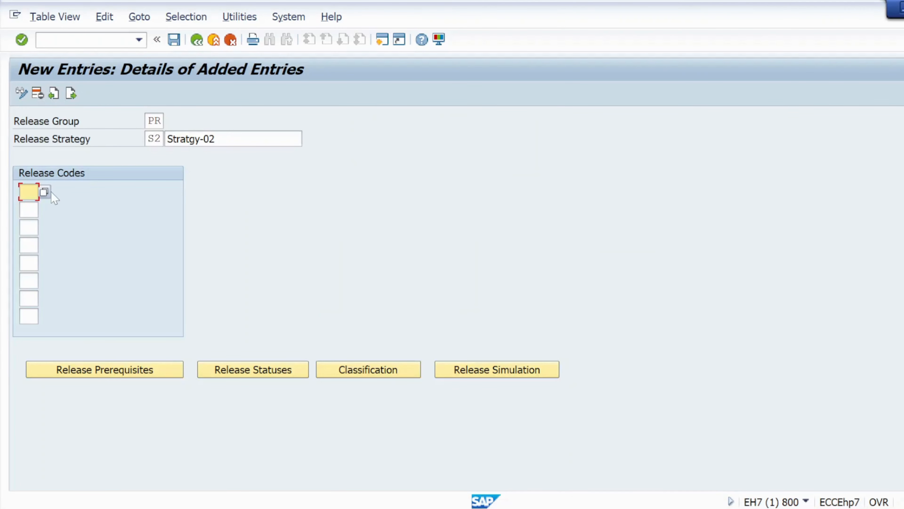
{"action": "left_click", "coordinate": [44, 192]}
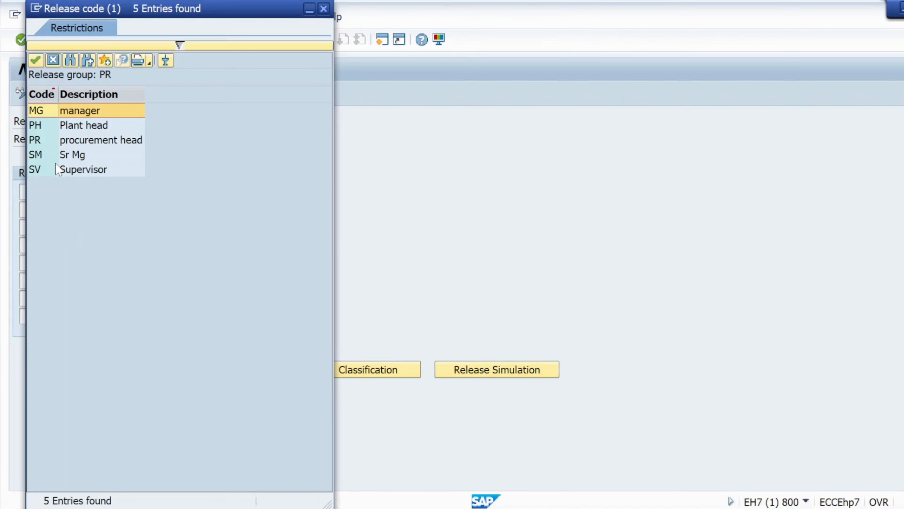
- Switch to Notepad and check which approvers the client requirement specifies for import PRs
{"action": "key", "text": "alt+Tab"}
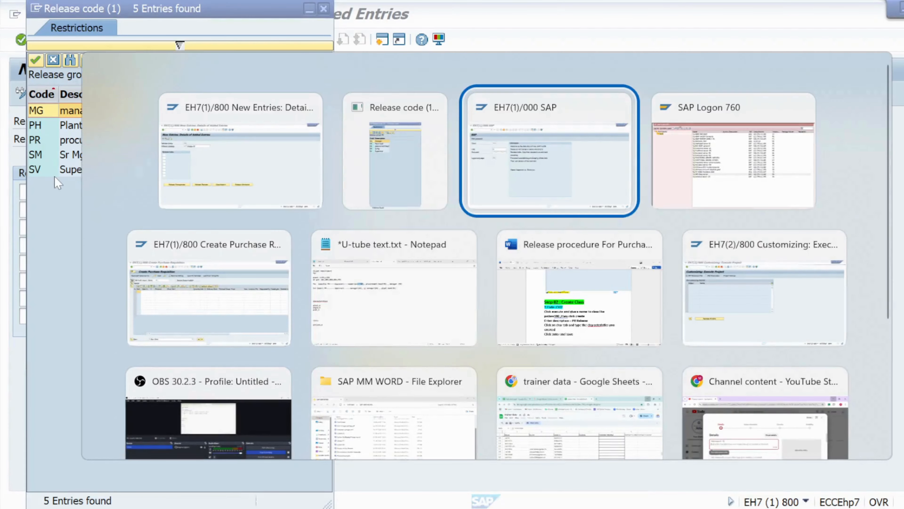
{"action": "key", "text": "Down"}
{"action": "key", "text": "Left"}
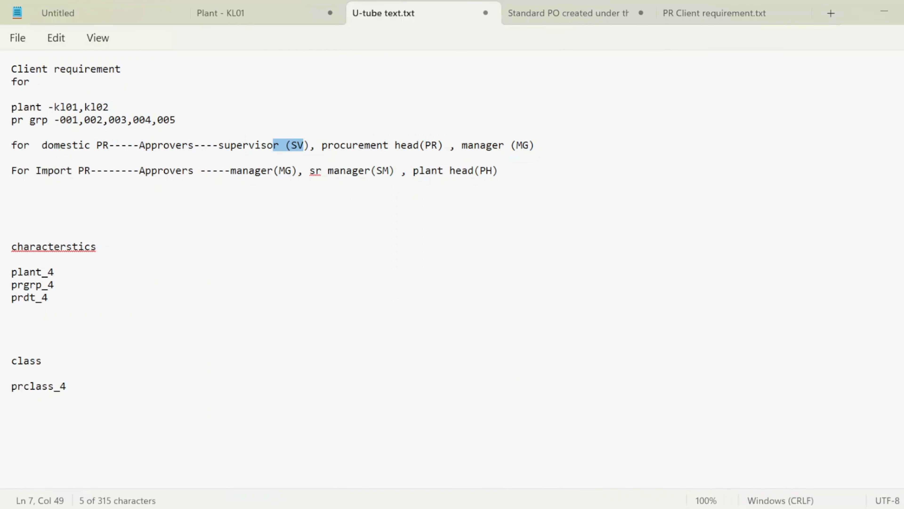
{"action": "double_click", "coordinate": [81, 171]}
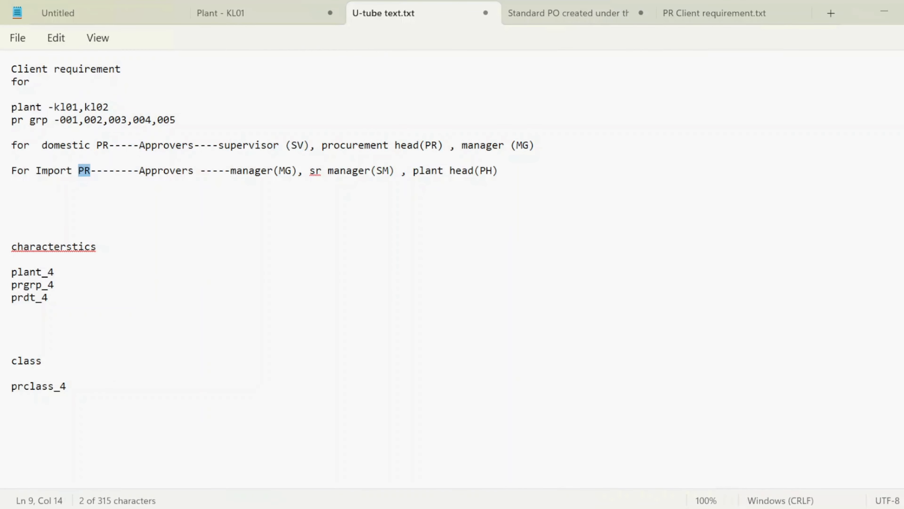
{"action": "double_click", "coordinate": [315, 171]}
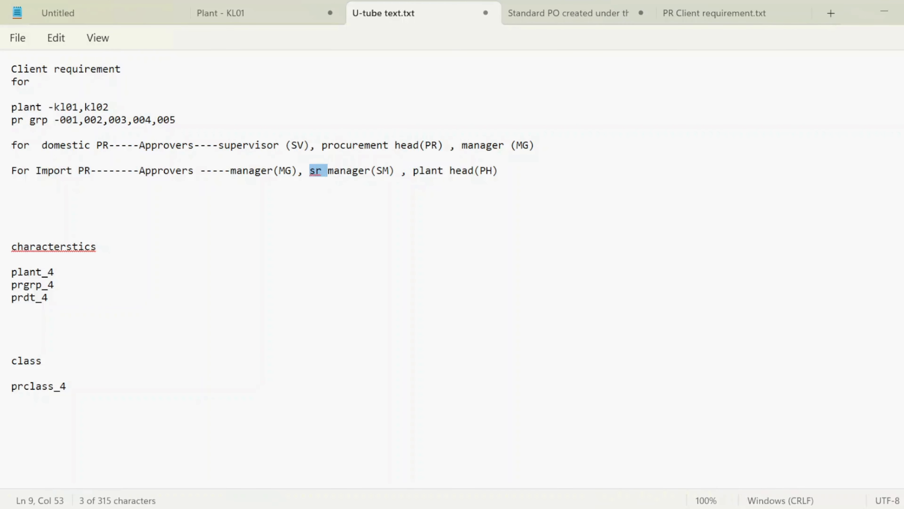
{"action": "left_click", "coordinate": [298, 171]}
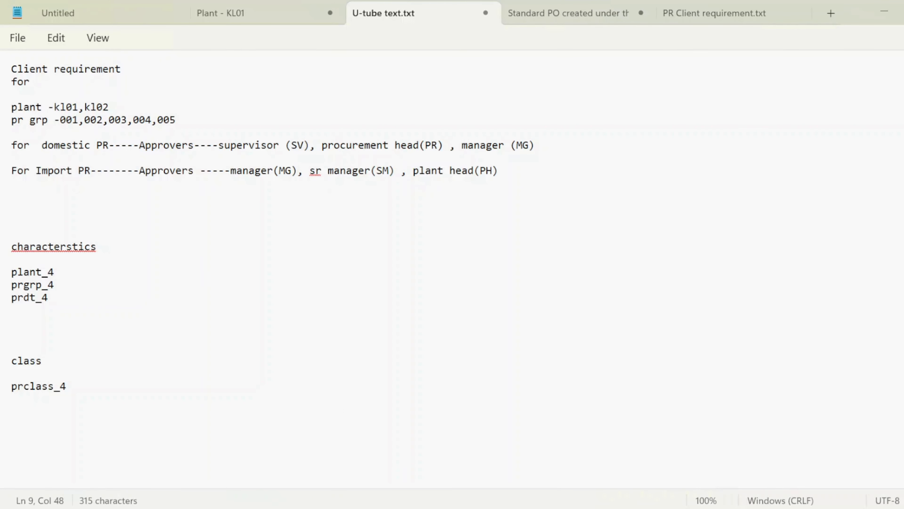
- Switch back to SAP and assign release codes MG, SM and PH, in that order, to strategy S2
{"action": "key", "text": "alt+Tab"}
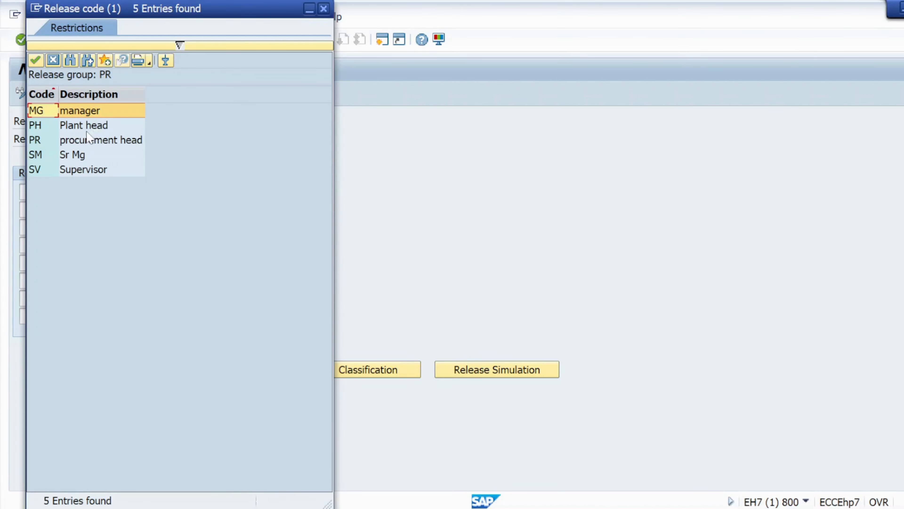
{"action": "double_click", "coordinate": [89, 111]}
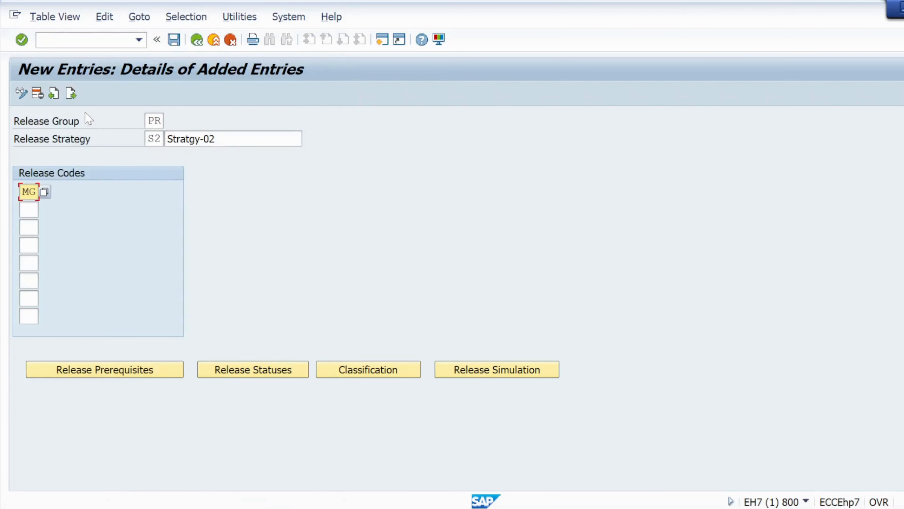
{"action": "key", "text": "Return"}
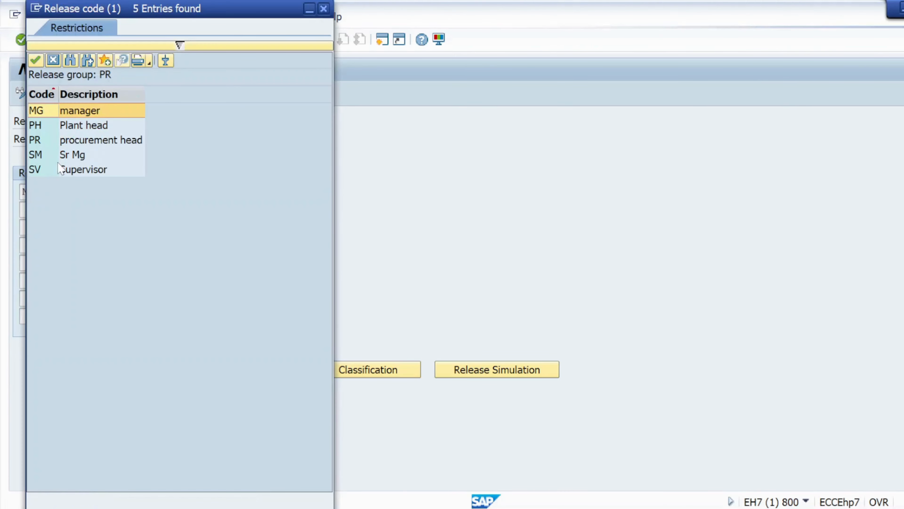
{"action": "double_click", "coordinate": [84, 156]}
{"action": "left_click", "coordinate": [28, 227]}
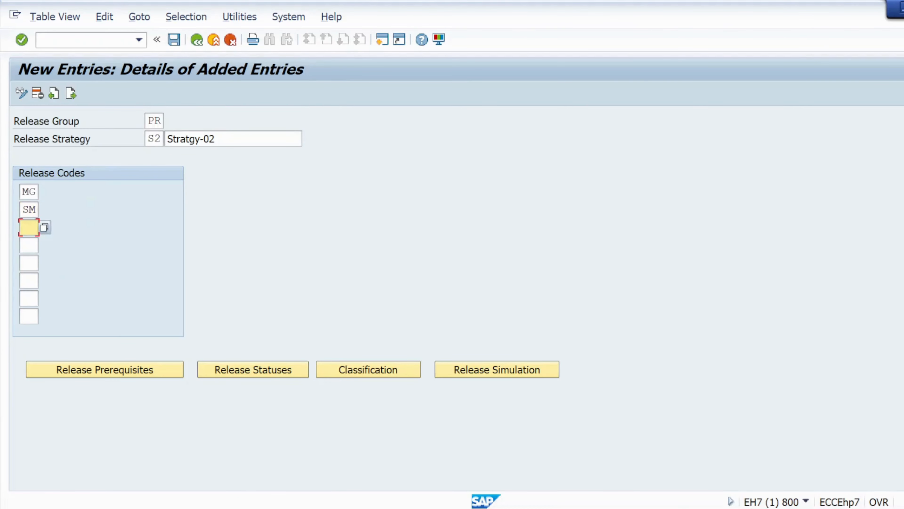
{"action": "left_click", "coordinate": [44, 228]}
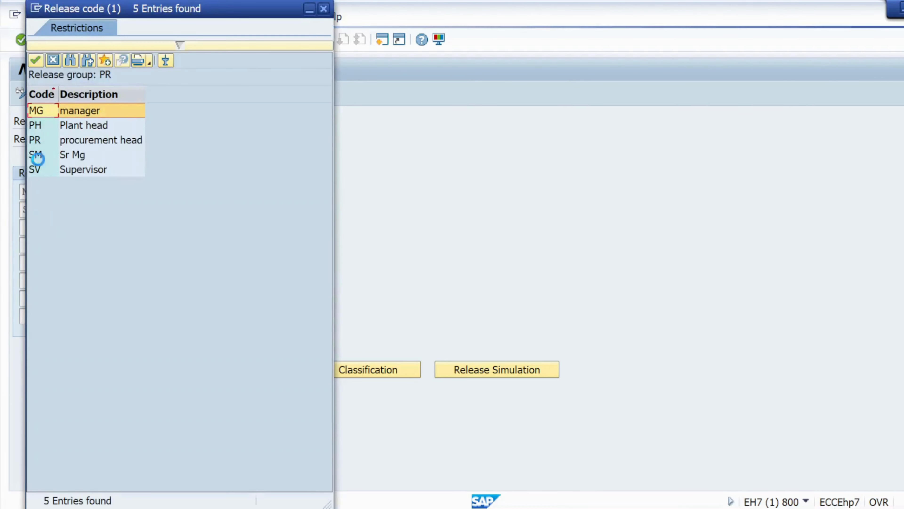
{"action": "double_click", "coordinate": [66, 124]}
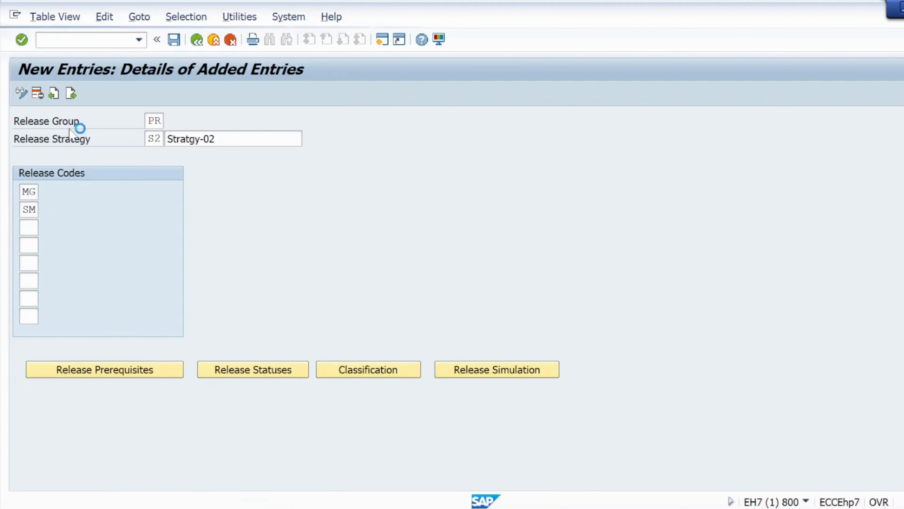
{"action": "left_click", "coordinate": [20, 42]}
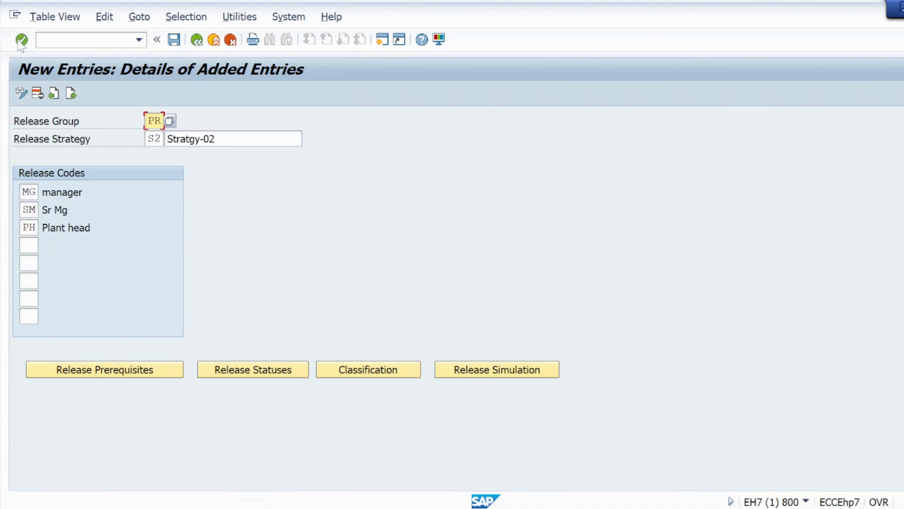
- Set the release prerequisites so that SM requires MG, and PH requires both MG and SM
{"action": "left_click", "coordinate": [174, 39]}
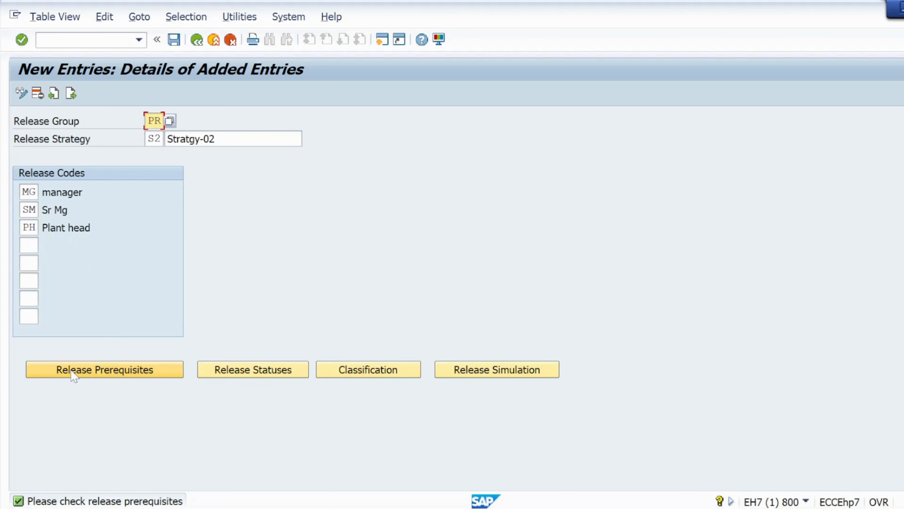
{"action": "left_click", "coordinate": [83, 375]}
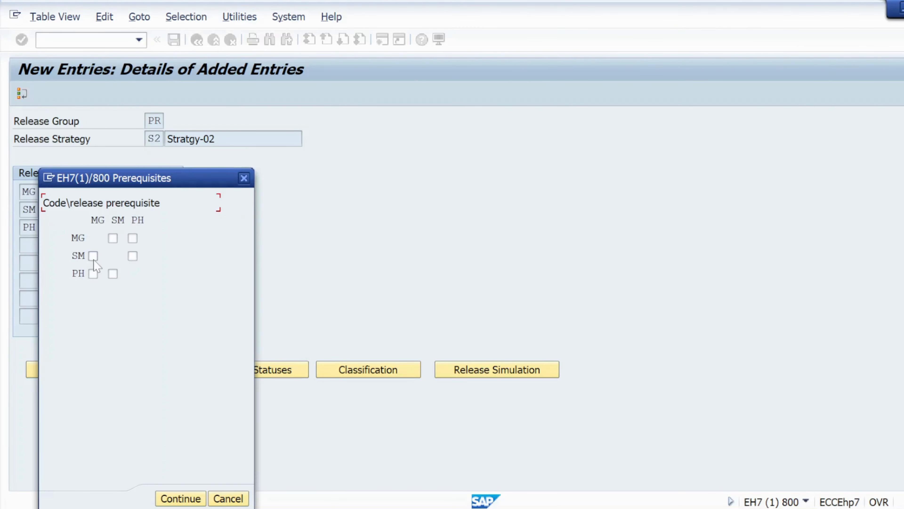
{"action": "left_click", "coordinate": [189, 500]}
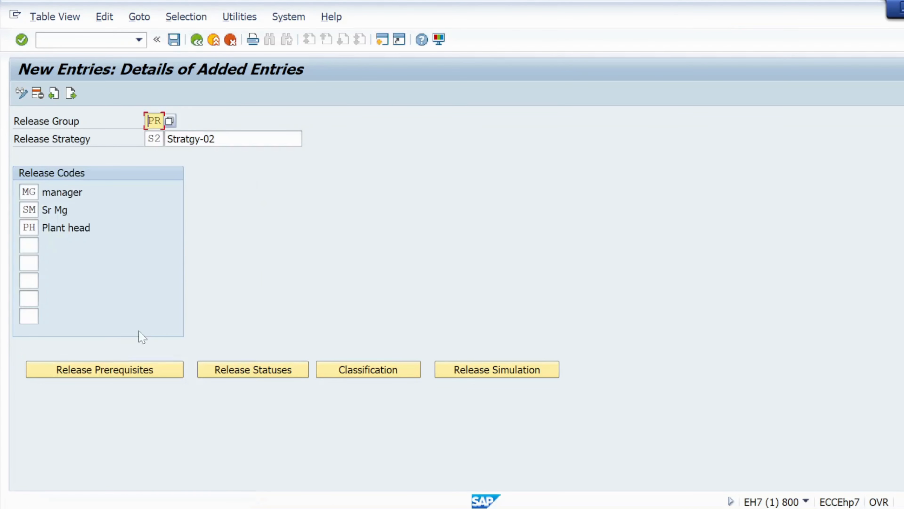
- Set the release indicator to R for the status with all three codes released, and save strategy S2 in the sept batch customizing request
{"action": "left_click", "coordinate": [175, 40]}
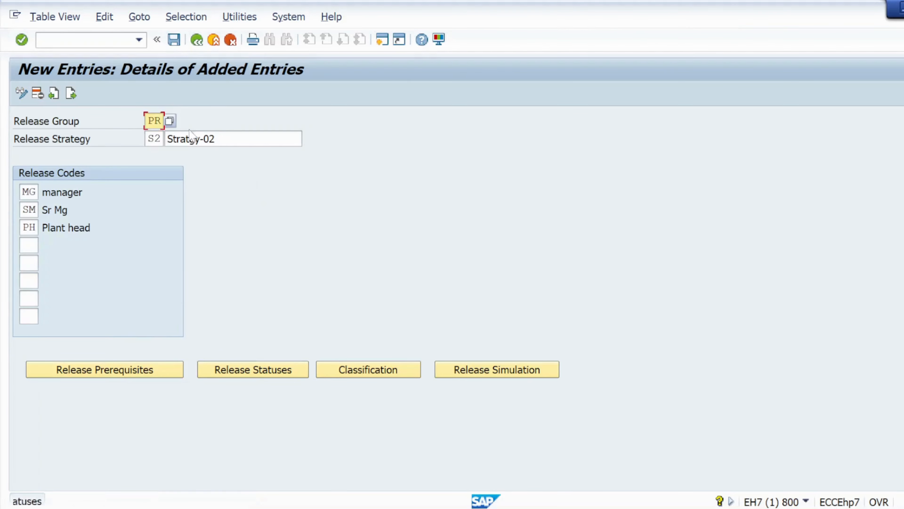
{"action": "left_click", "coordinate": [235, 367]}
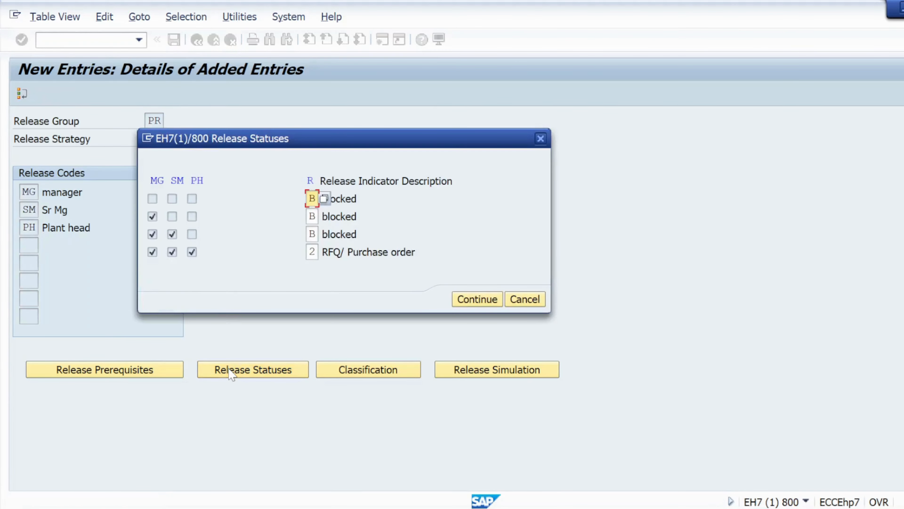
{"action": "left_click", "coordinate": [313, 252]}
{"action": "left_click", "coordinate": [323, 253]}
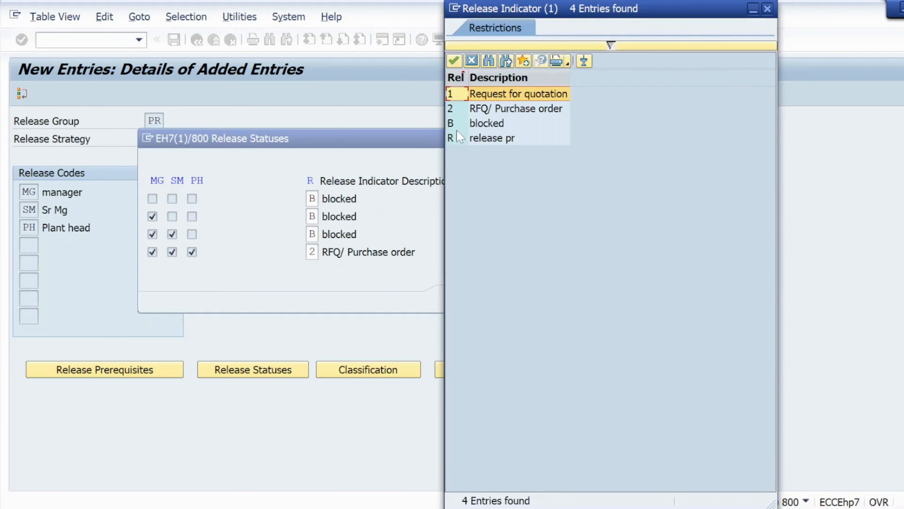
{"action": "left_click", "coordinate": [452, 141]}
{"action": "double_click", "coordinate": [452, 142]}
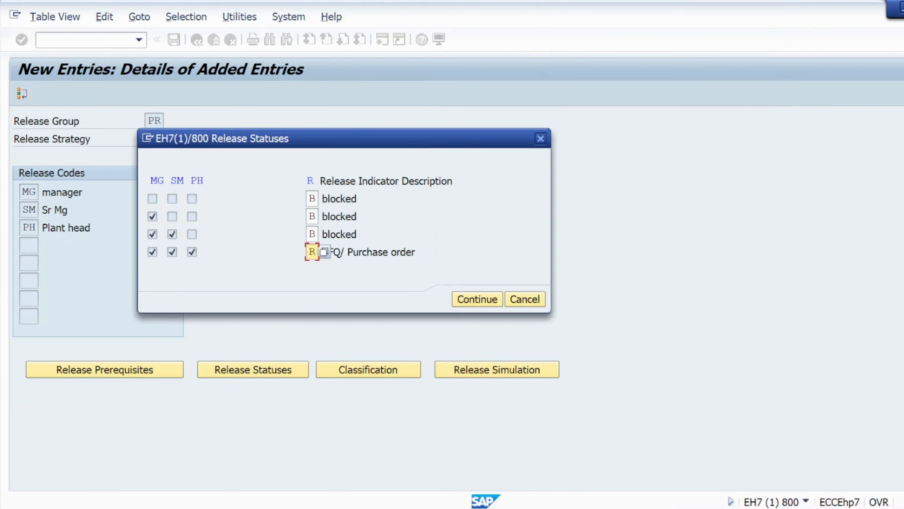
{"action": "left_click", "coordinate": [460, 298]}
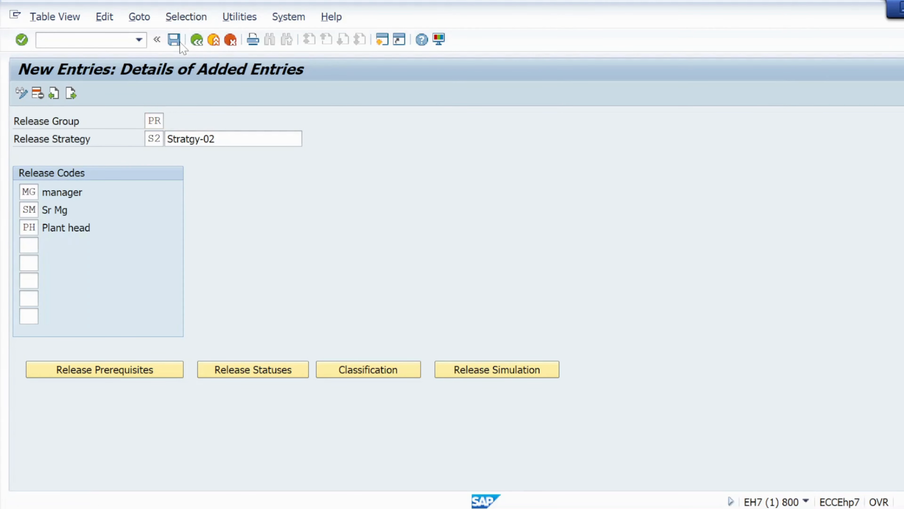
{"action": "left_click", "coordinate": [179, 41]}
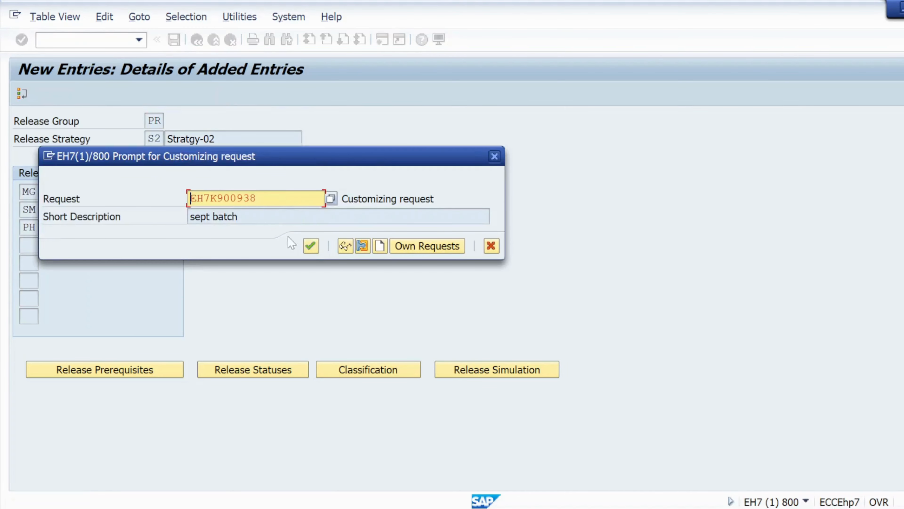
{"action": "left_click", "coordinate": [311, 245]}
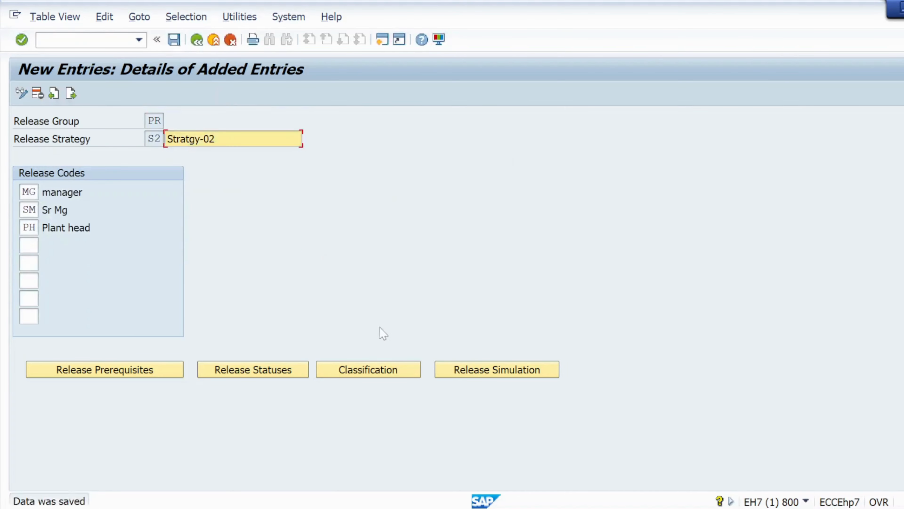
- Open the classification of strategy S2 and assign the Plant values KL01 and KL02
{"action": "left_click", "coordinate": [354, 367]}
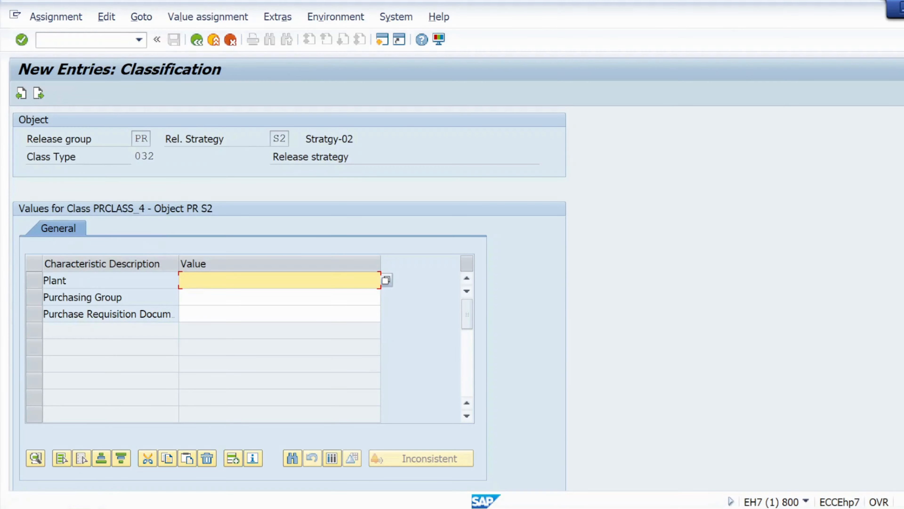
{"action": "left_click", "coordinate": [201, 282]}
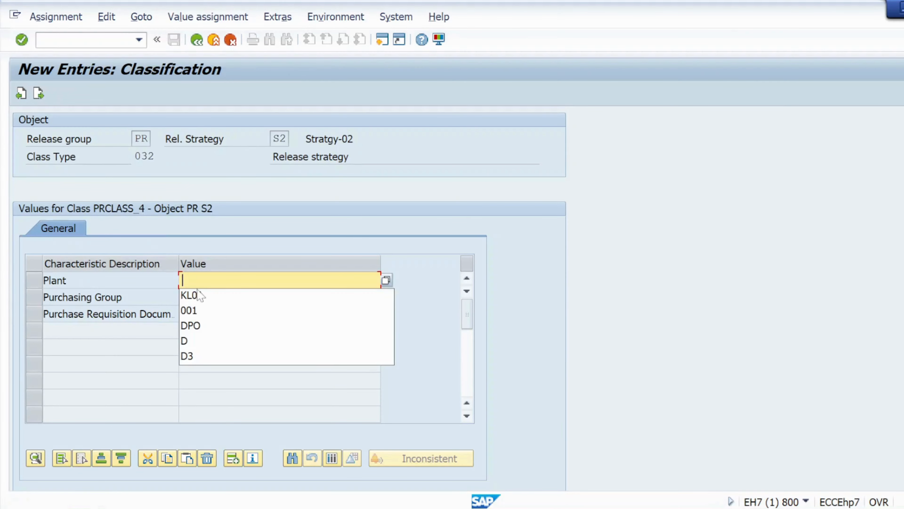
{"action": "left_click", "coordinate": [386, 280]}
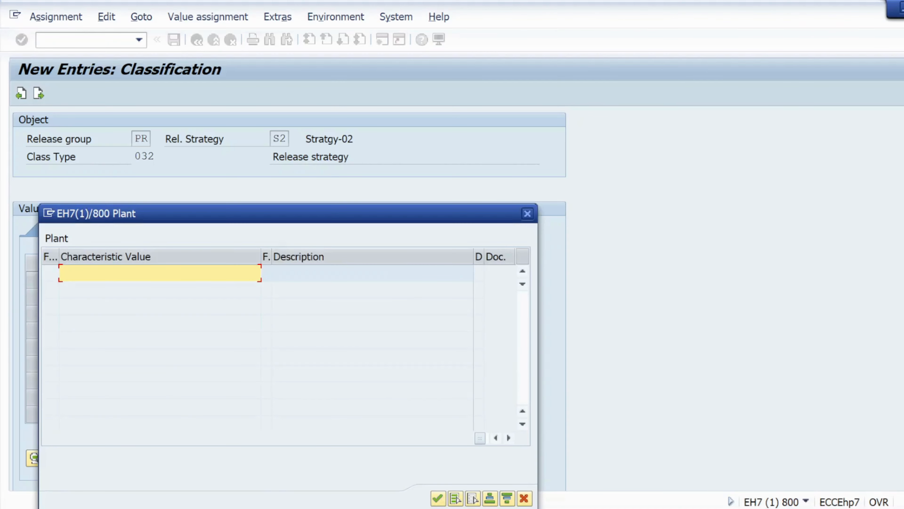
{"action": "type", "text": "kl01"}
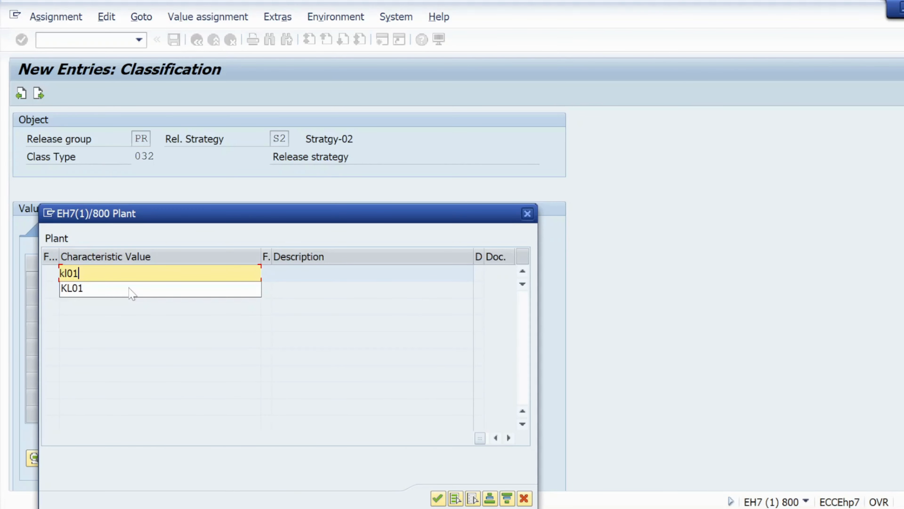
{"action": "key", "text": "Return"}
{"action": "type", "text": "kl02"}
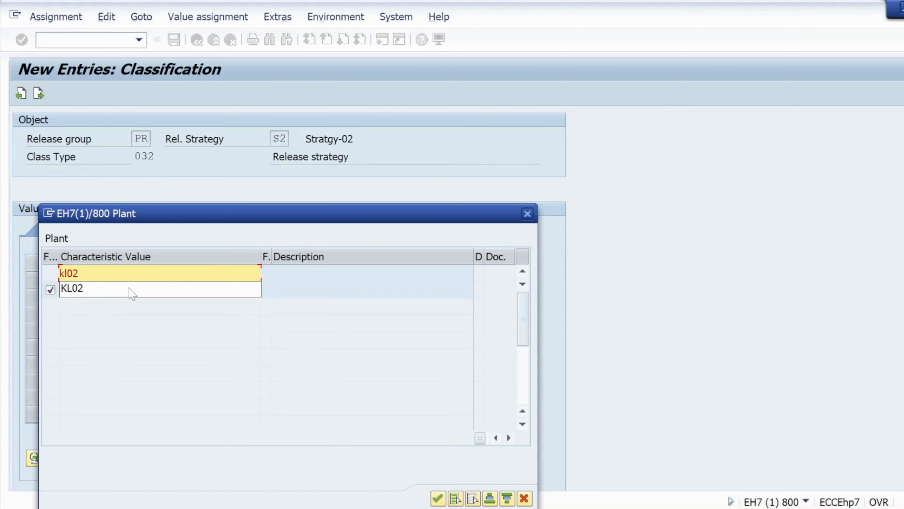
{"action": "key", "text": "Down"}
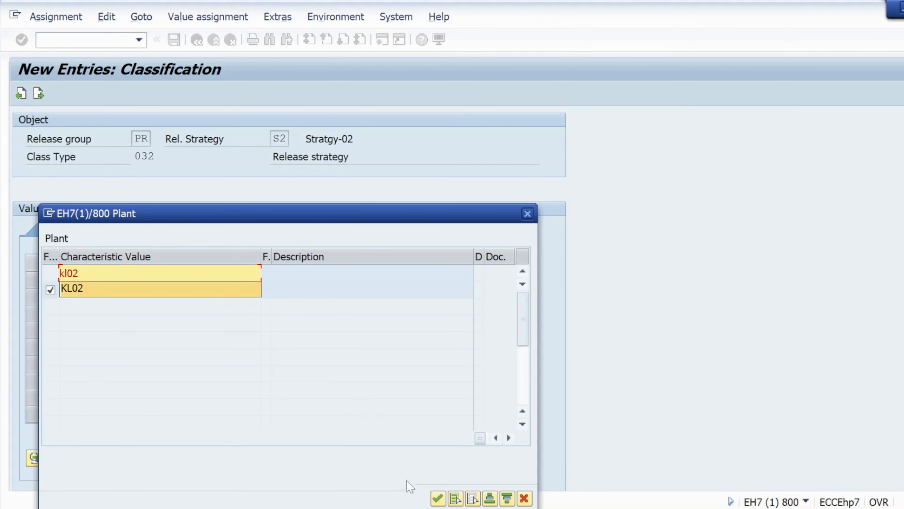
{"action": "key", "text": "Return"}
{"action": "left_click", "coordinate": [437, 498]}
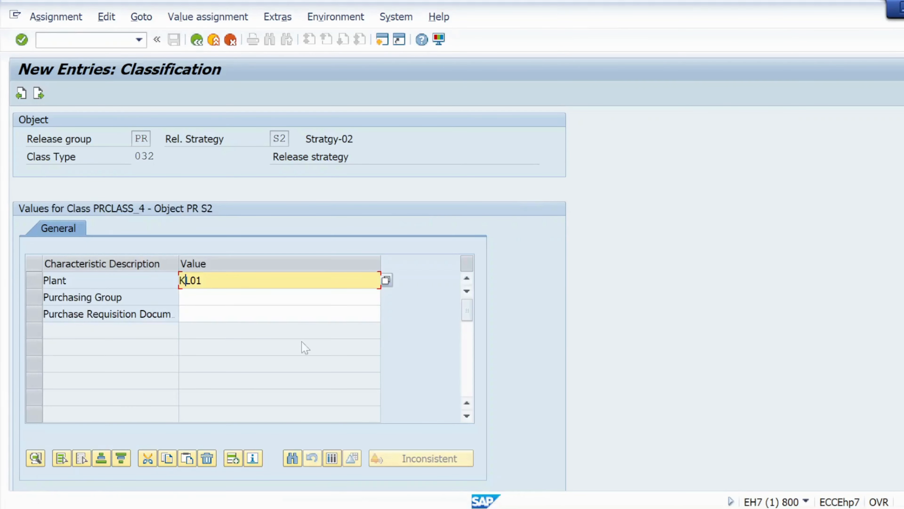
- Assign the Purchasing Group values 001, 002, 003, 004 and 005 in the classification
{"action": "left_click", "coordinate": [185, 298]}
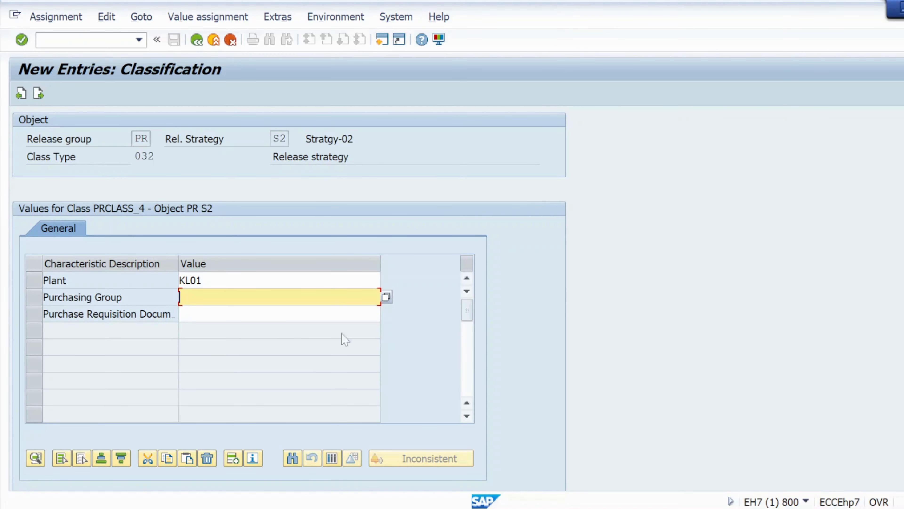
{"action": "left_click", "coordinate": [386, 298]}
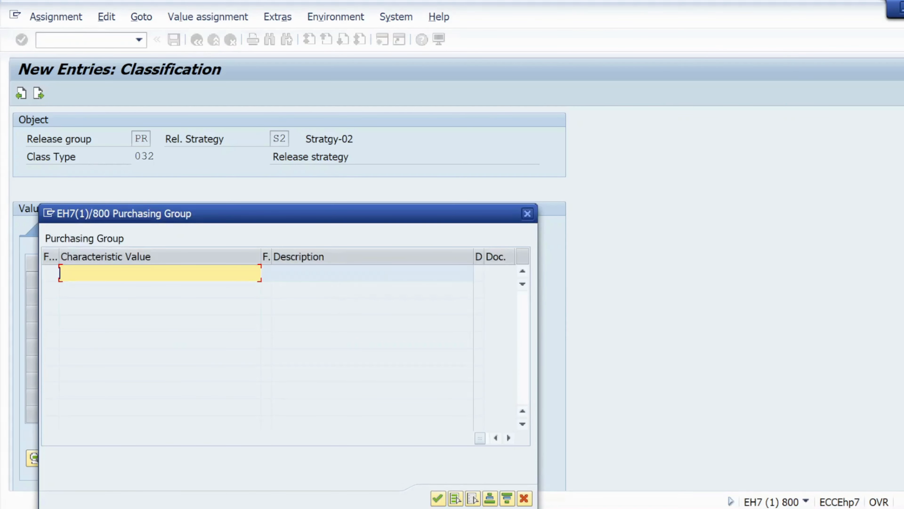
{"action": "key", "text": "Return"}
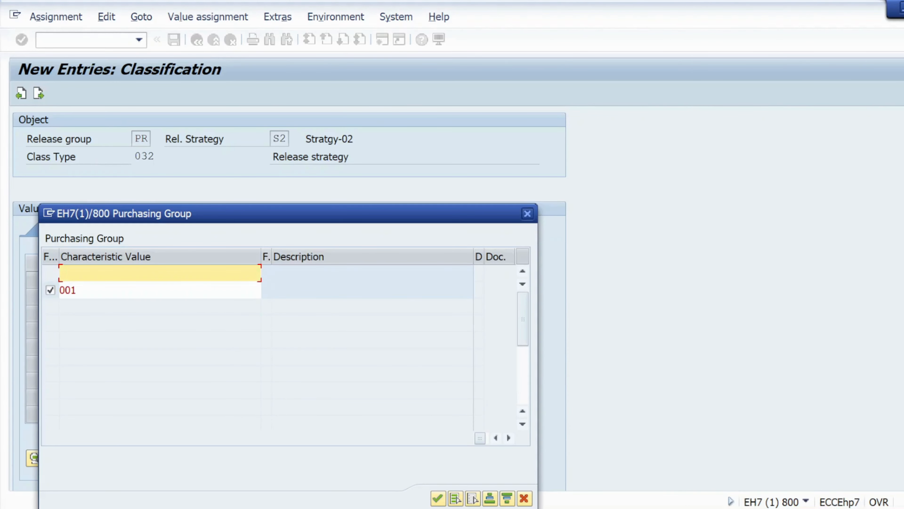
{"action": "key", "text": "Return"}
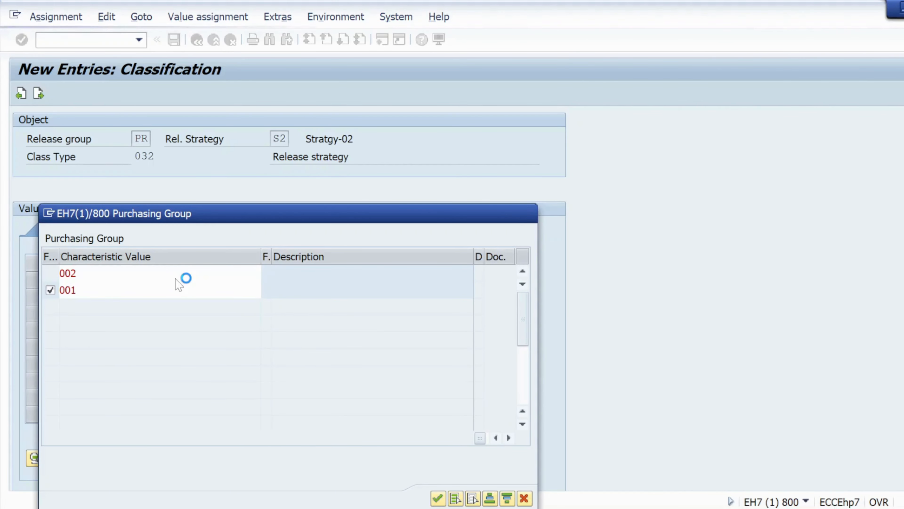
{"action": "type", "text": "003"}
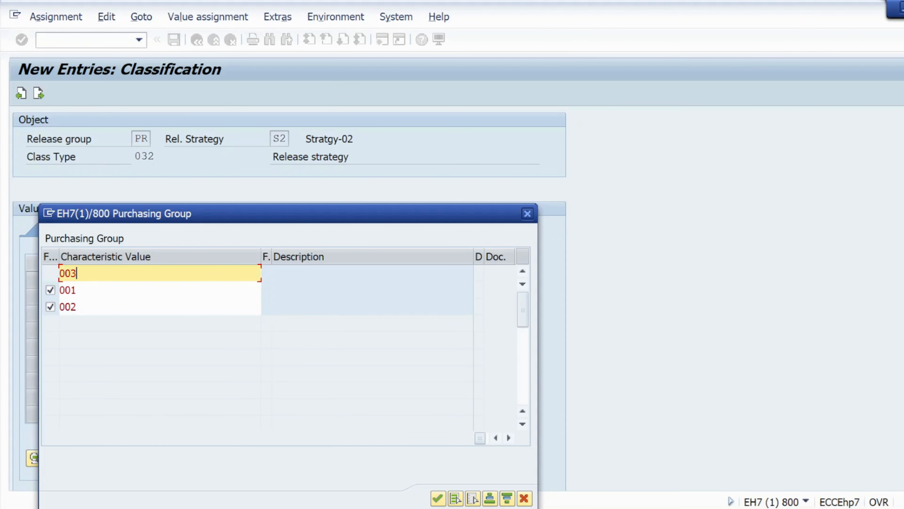
{"action": "key", "text": "Return"}
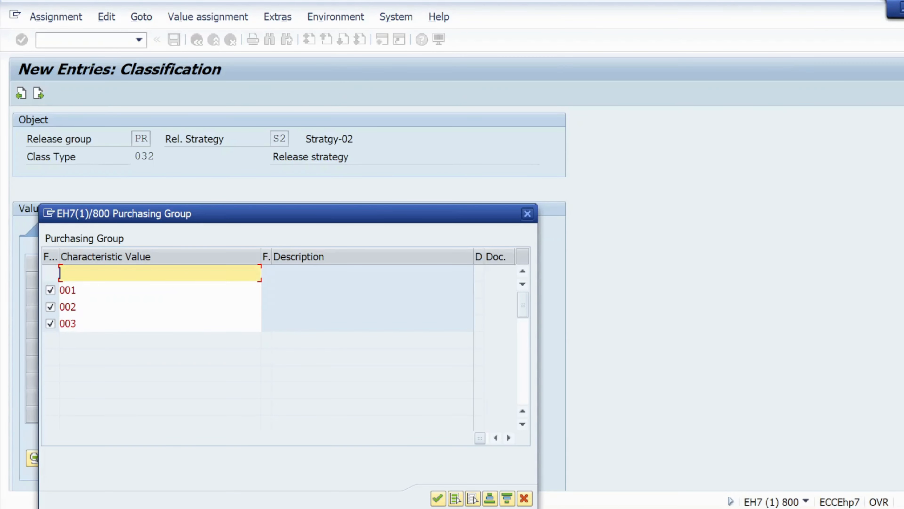
{"action": "type", "text": "004"}
{"action": "key", "text": "Return"}
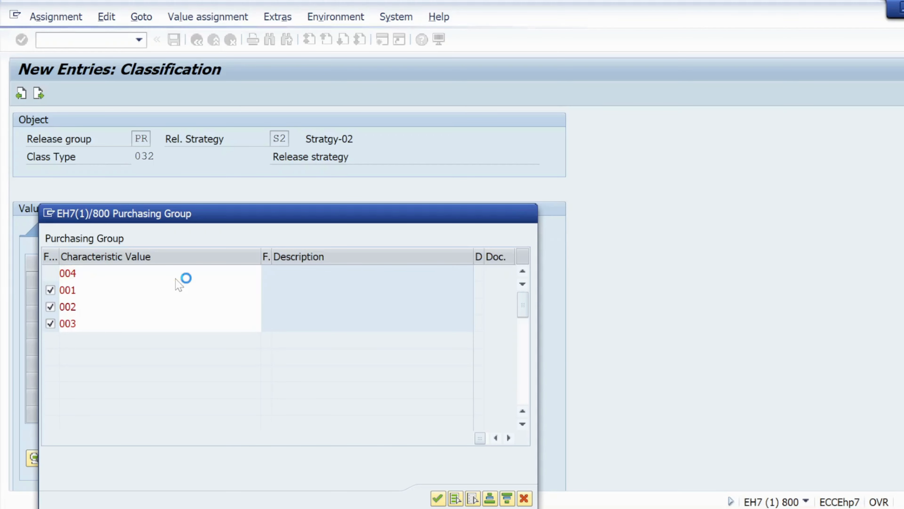
{"action": "type", "text": "005"}
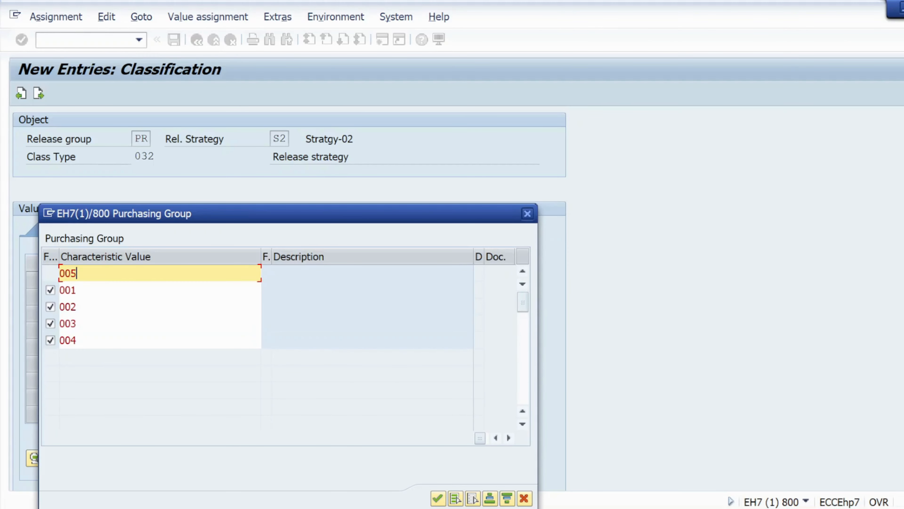
{"action": "key", "text": "Return"}
{"action": "left_click", "coordinate": [437, 497]}
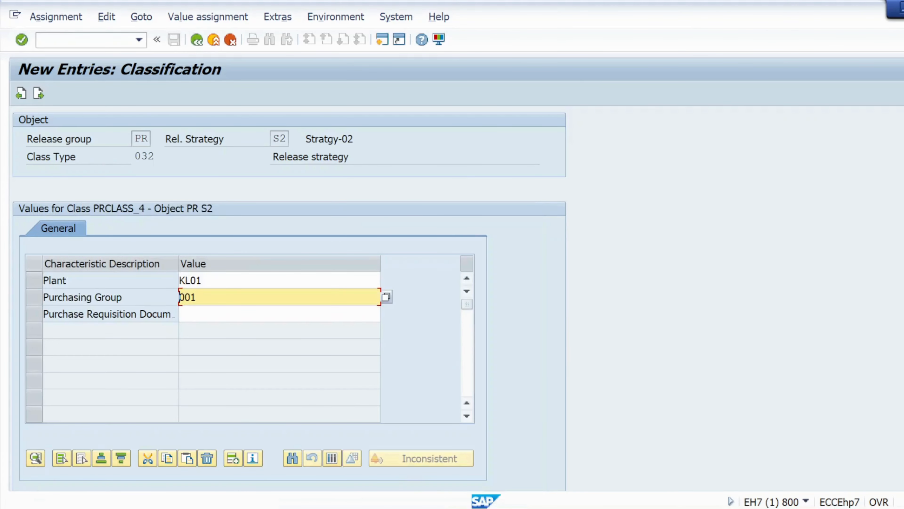
- Look up the import document type in the open purchase requisition session and assign INB as the Purchase Requisition Document value in S2's classification
{"action": "left_click", "coordinate": [249, 314]}
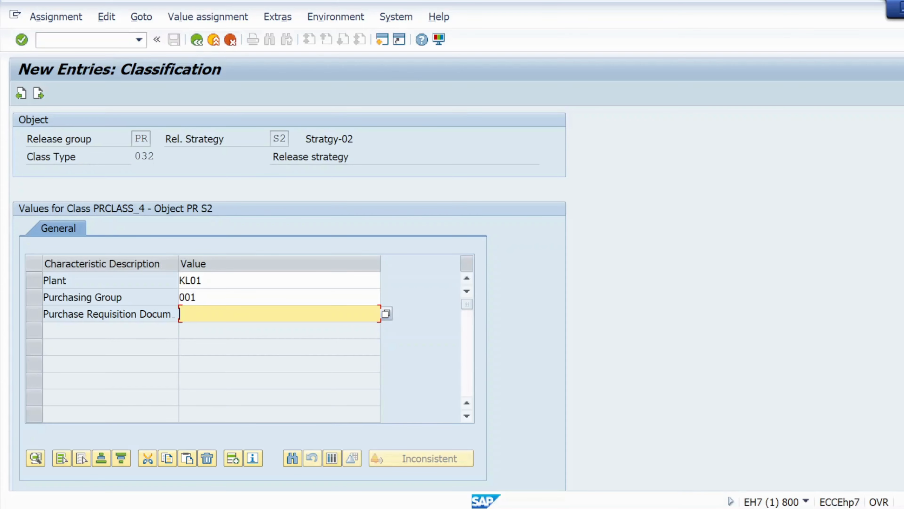
{"action": "key", "text": "alt+Tab"}
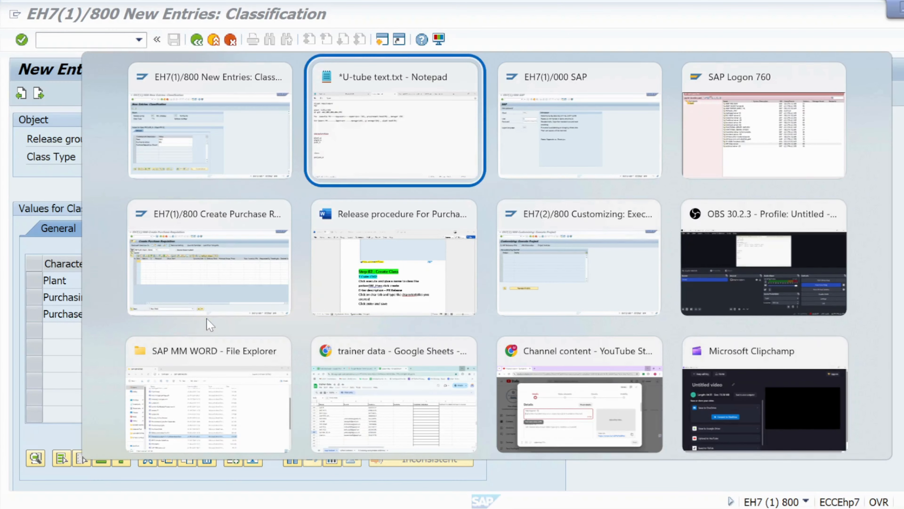
{"action": "key", "text": "alt+Down"}
{"action": "key", "text": "alt+Left"}
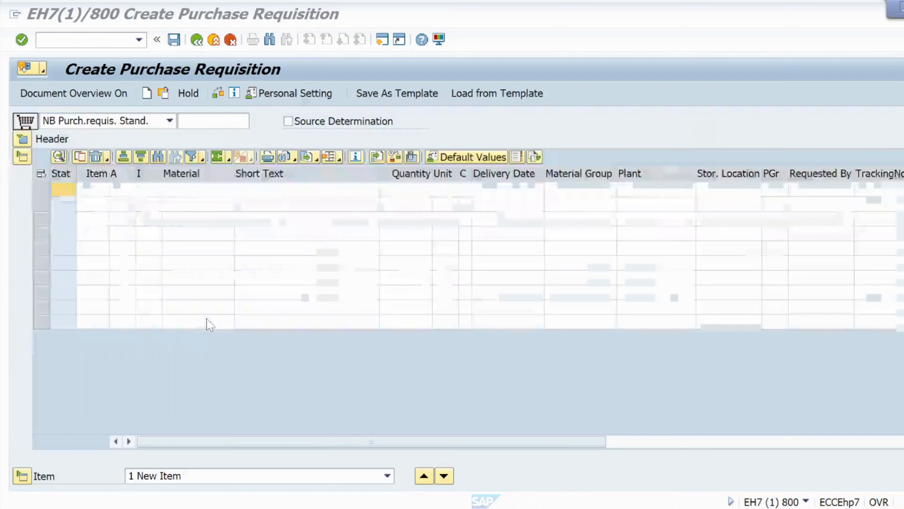
{"action": "left_click", "coordinate": [170, 121]}
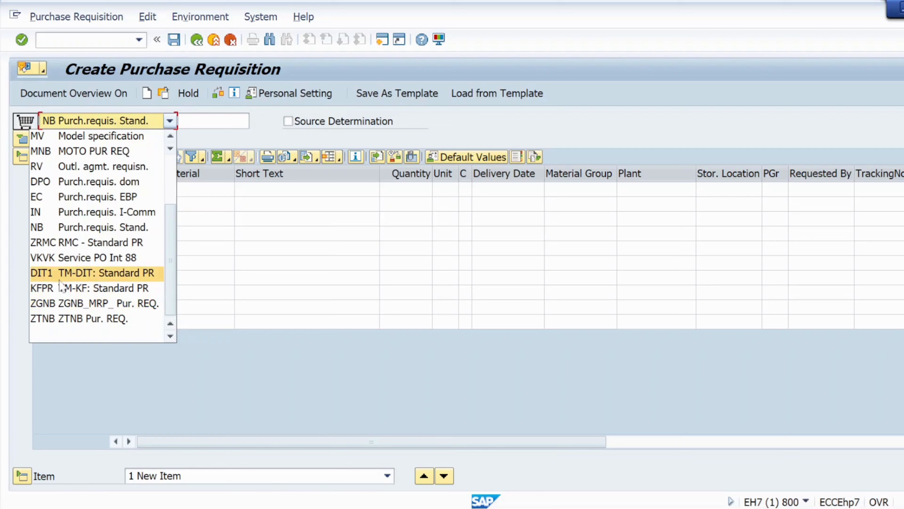
{"action": "scroll", "coordinate": [85, 216], "scroll_direction": "up", "scroll_amount": 3}
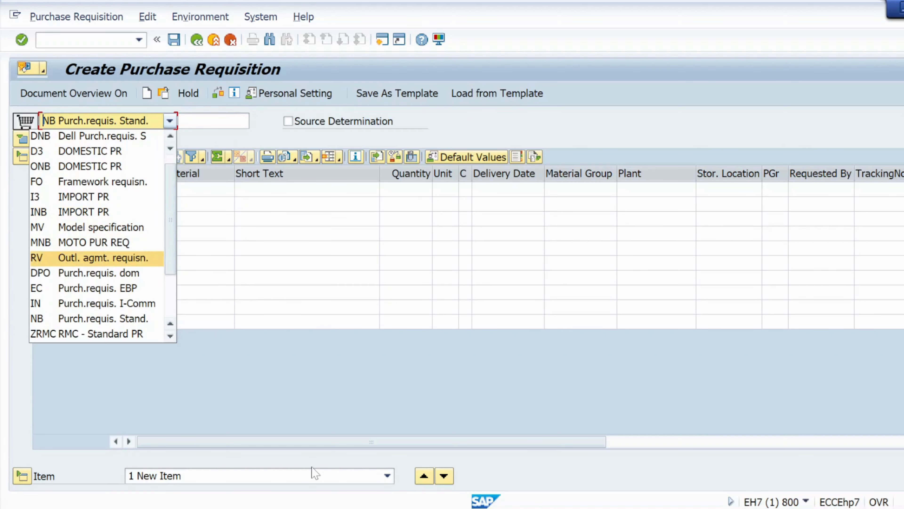
{"action": "key", "text": "alt+Tab"}
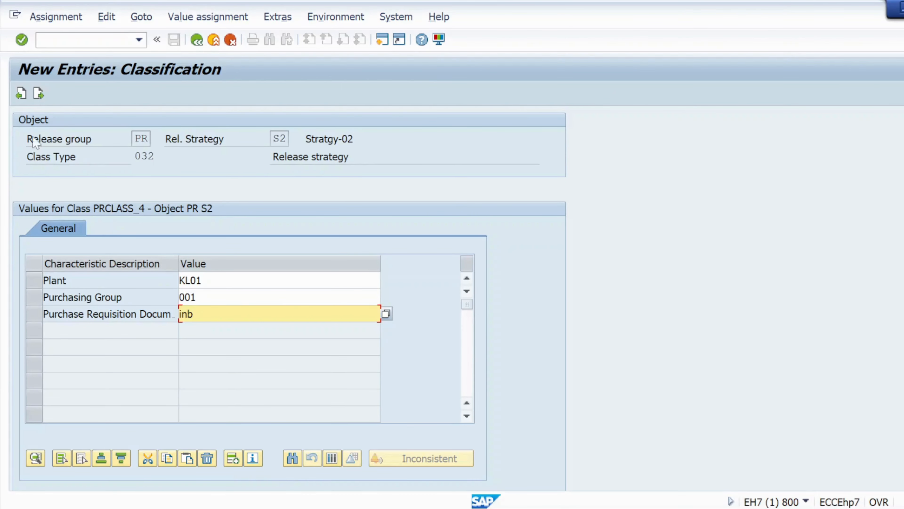
{"action": "left_click", "coordinate": [22, 39]}
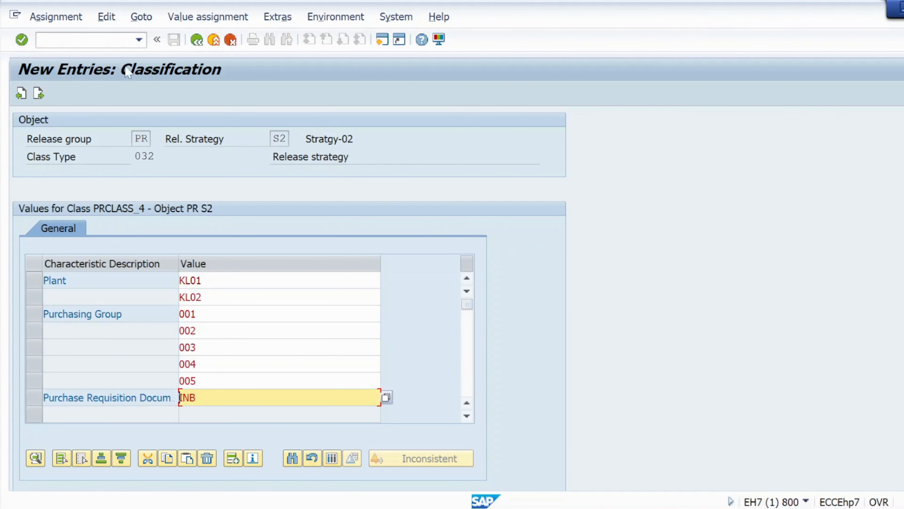
{"action": "left_click", "coordinate": [24, 40]}
- Save release strategy S2 with its classification and return to the release procedure's activity list
{"action": "left_click", "coordinate": [197, 43]}
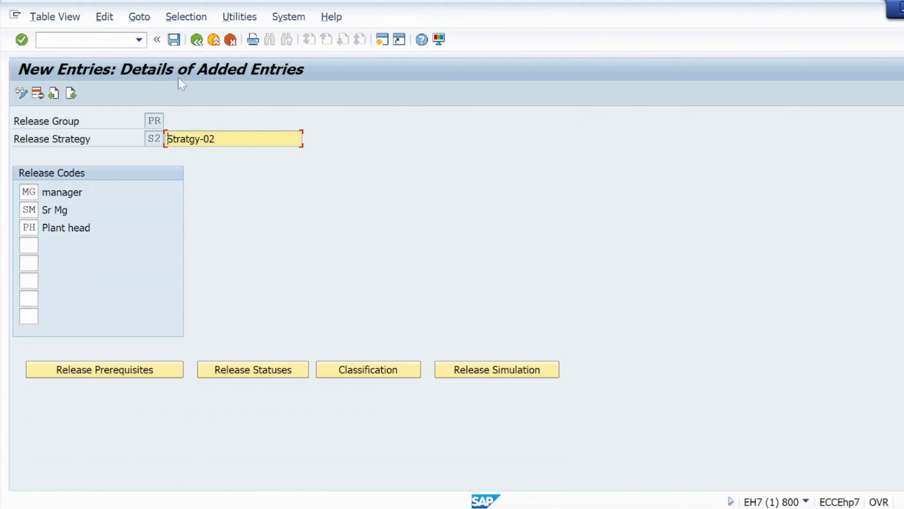
{"action": "left_click", "coordinate": [174, 40]}
{"action": "left_click", "coordinate": [197, 42]}
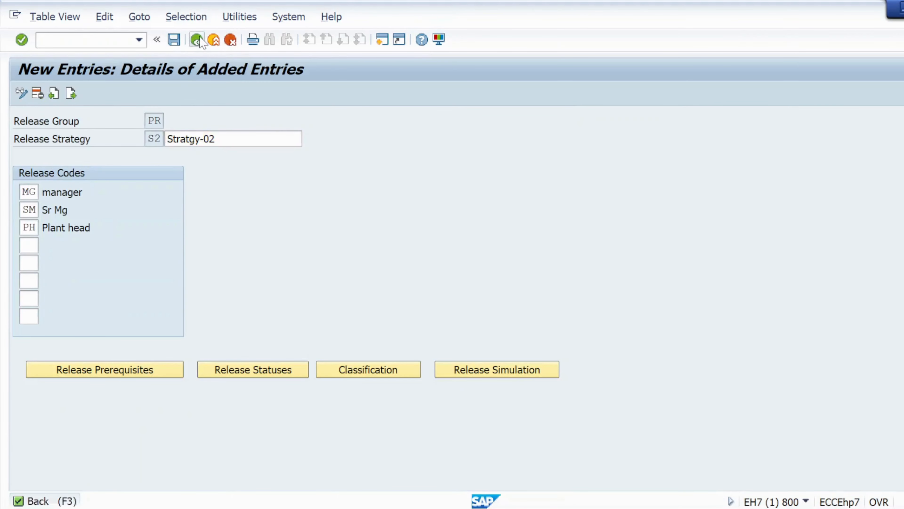
{"action": "left_click", "coordinate": [195, 42]}
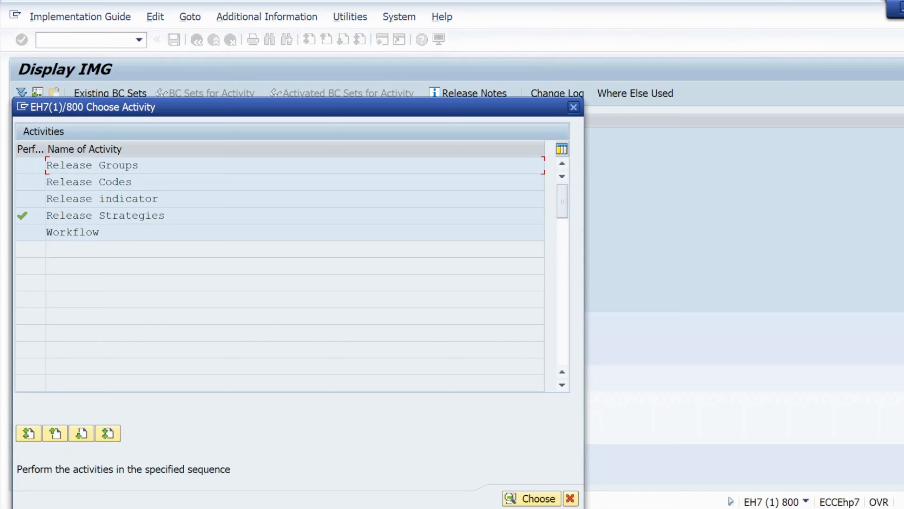
- Review the overview of purchase requisition release strategies, then return to the implementation guide
{"action": "double_click", "coordinate": [65, 216]}
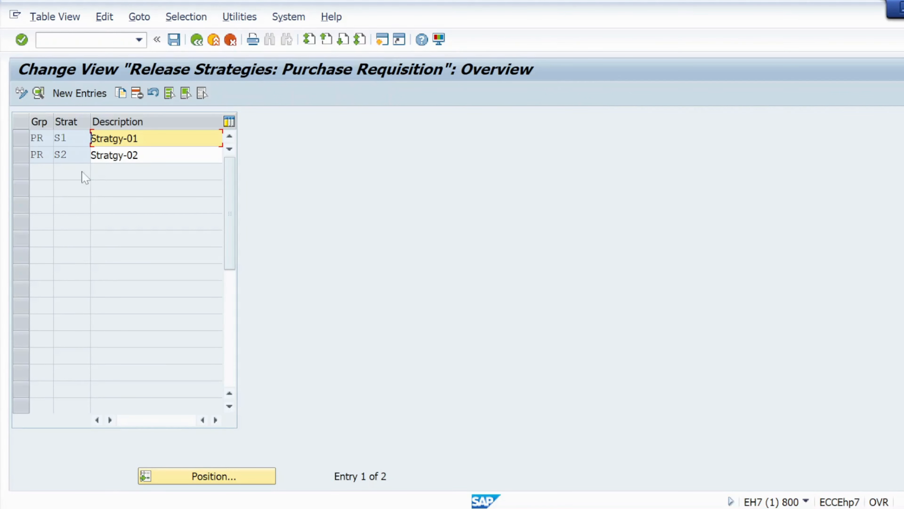
{"action": "left_click", "coordinate": [202, 44]}
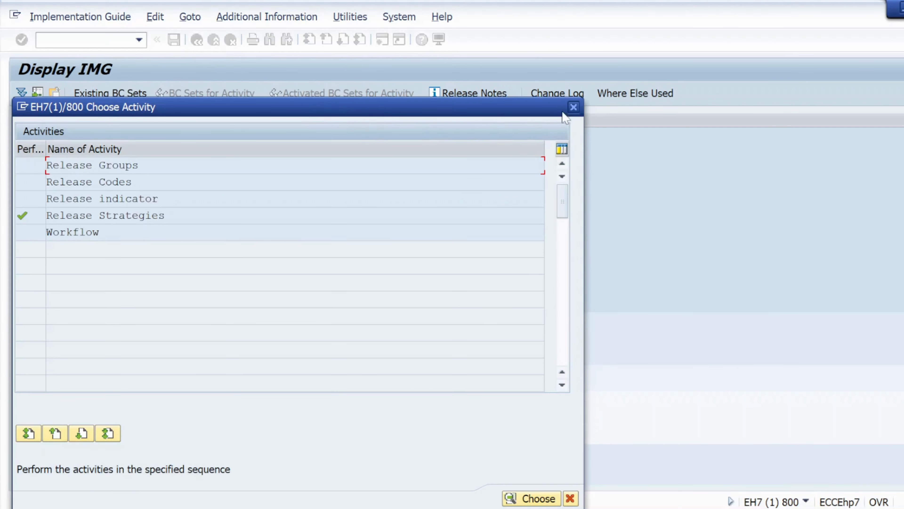
{"action": "left_click", "coordinate": [573, 107]}
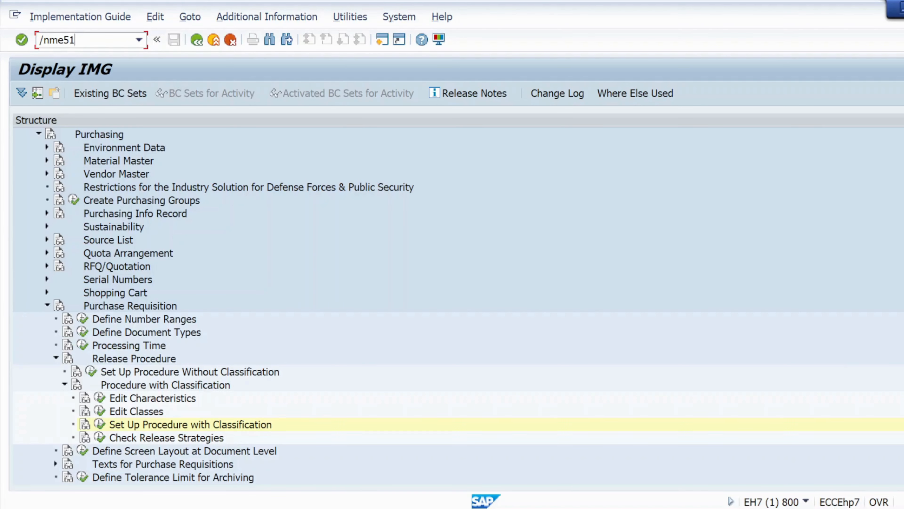
- Open the transaction for creating a purchase requisition and set its document type to INB IMPORT PR
{"action": "key", "text": "Return"}
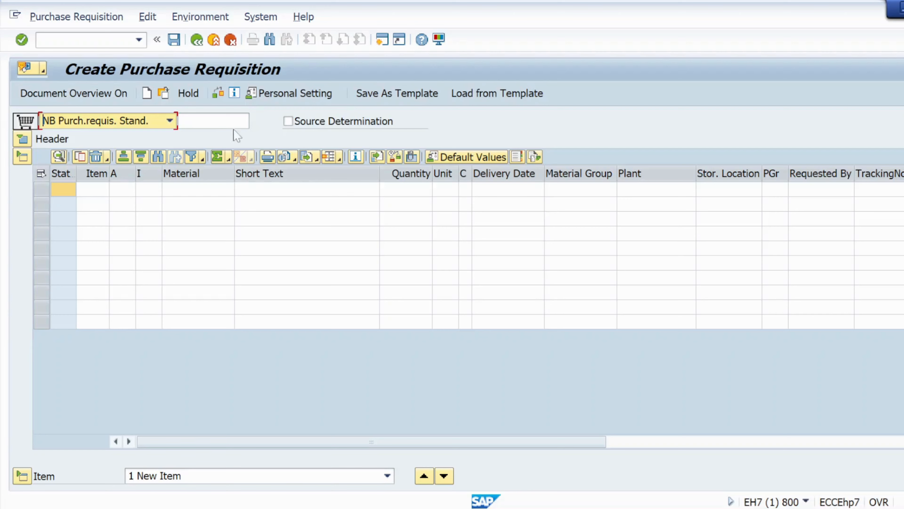
{"action": "left_click", "coordinate": [170, 120]}
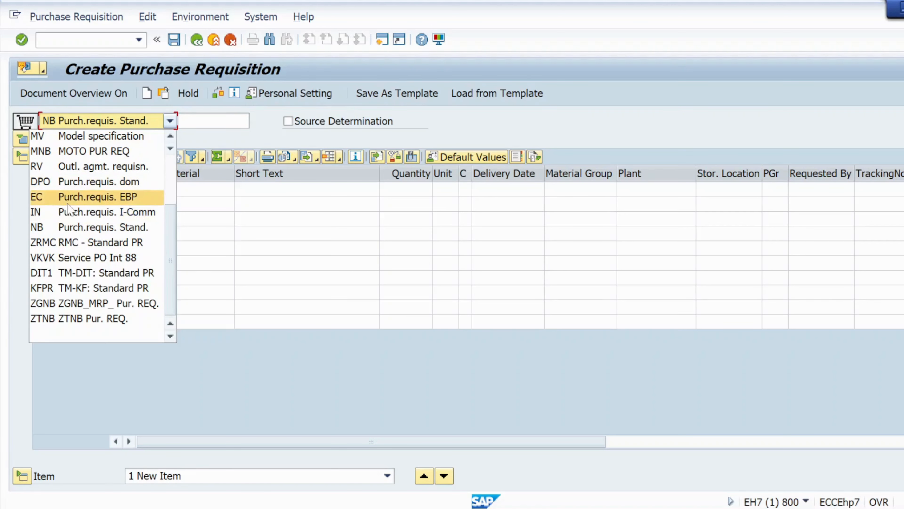
{"action": "scroll", "coordinate": [67, 208], "scroll_direction": "up", "scroll_amount": 1}
{"action": "left_click", "coordinate": [94, 166]}
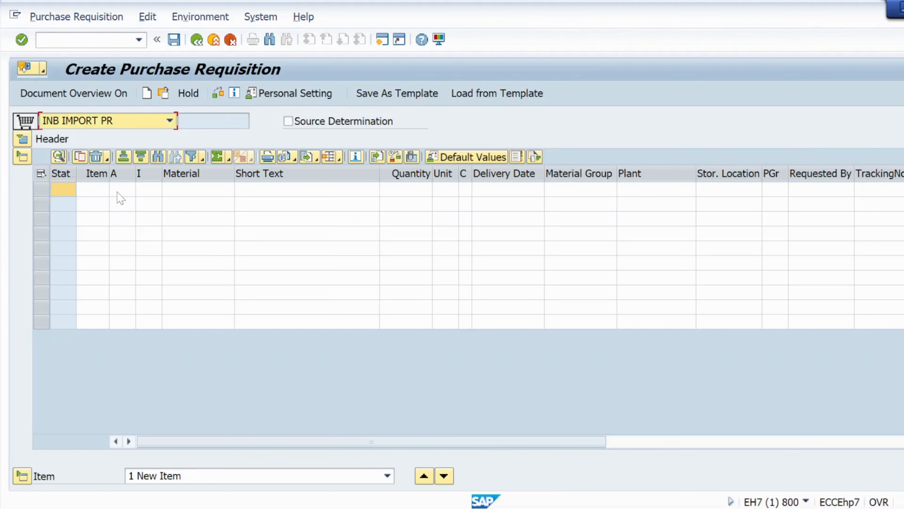
- Enter an item for material MAT01 with quantity 100, plant KL01 and purchasing group 001, and check the requisition
{"action": "left_click", "coordinate": [167, 190]}
{"action": "type", "text": "MAT01"}
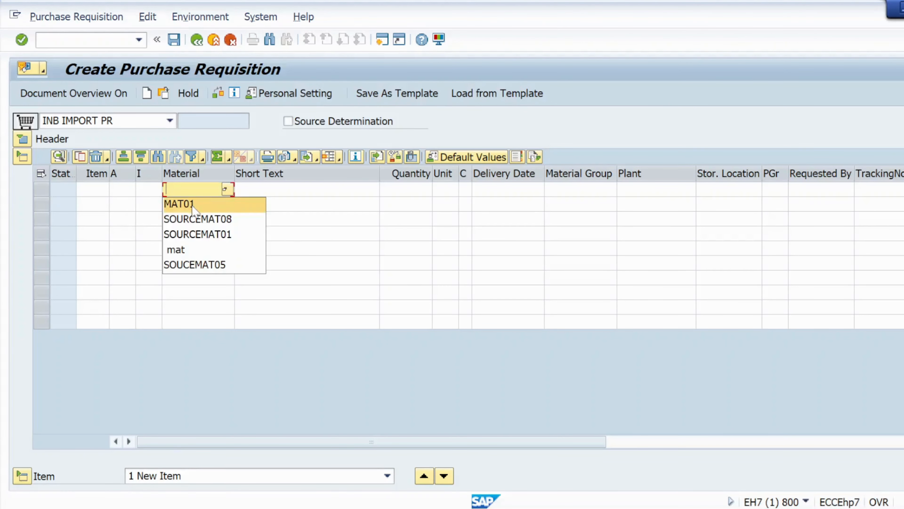
{"action": "left_click", "coordinate": [409, 194]}
{"action": "left_click", "coordinate": [412, 202]}
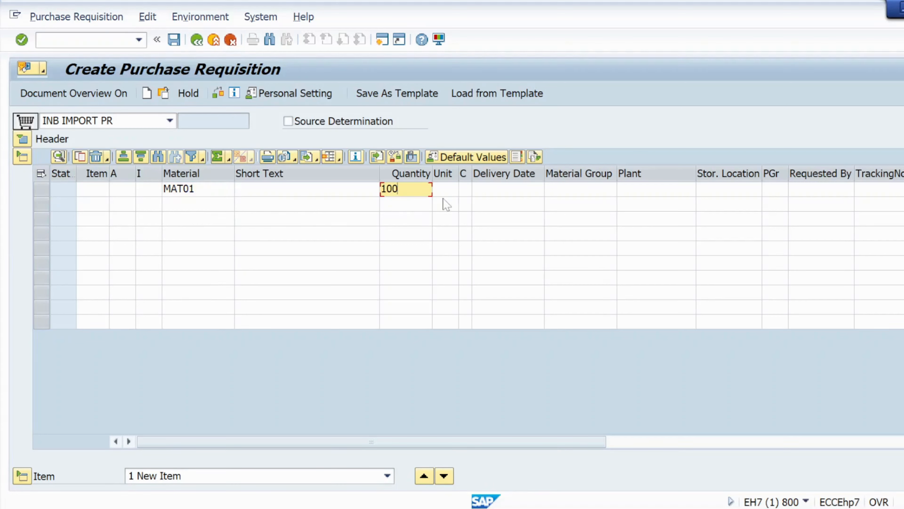
{"action": "left_click", "coordinate": [450, 193]}
{"action": "left_click", "coordinate": [656, 192]}
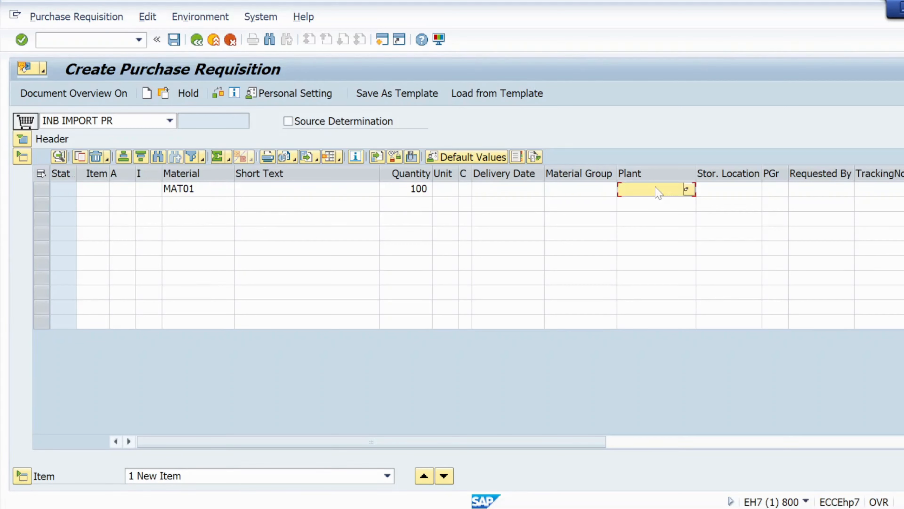
{"action": "left_click", "coordinate": [655, 207]}
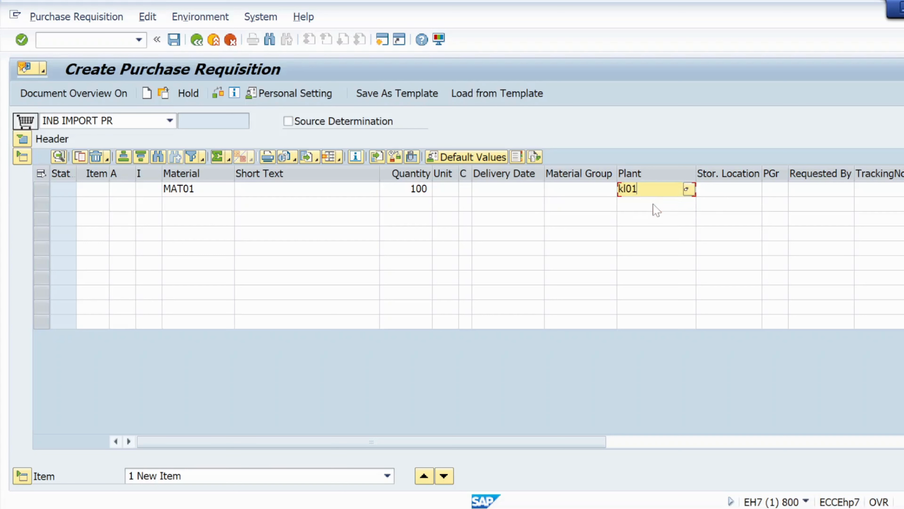
{"action": "left_click", "coordinate": [775, 189]}
{"action": "left_click", "coordinate": [772, 218]}
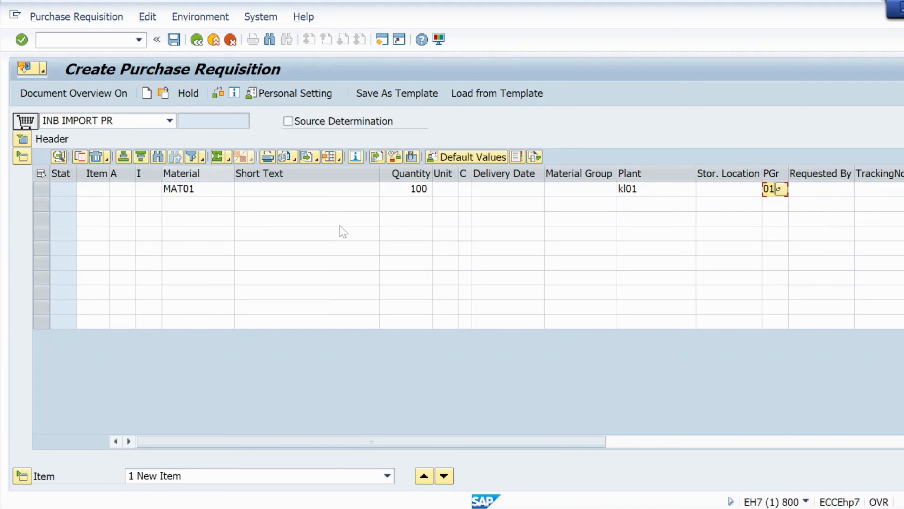
{"action": "left_click", "coordinate": [218, 93]}
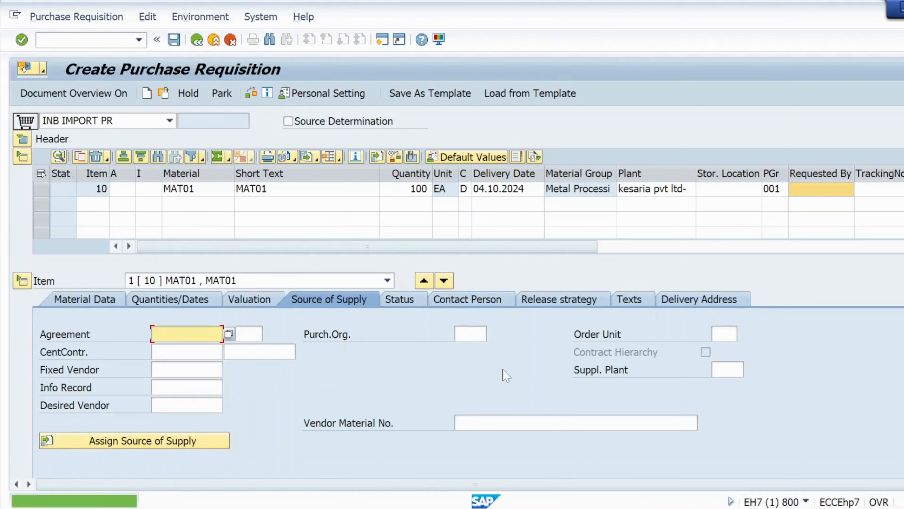
- Examine the item's release strategy and compare its approvers with the import PR plants, purchasing groups and approvers in the Notepad client requirement
{"action": "left_click", "coordinate": [560, 301]}
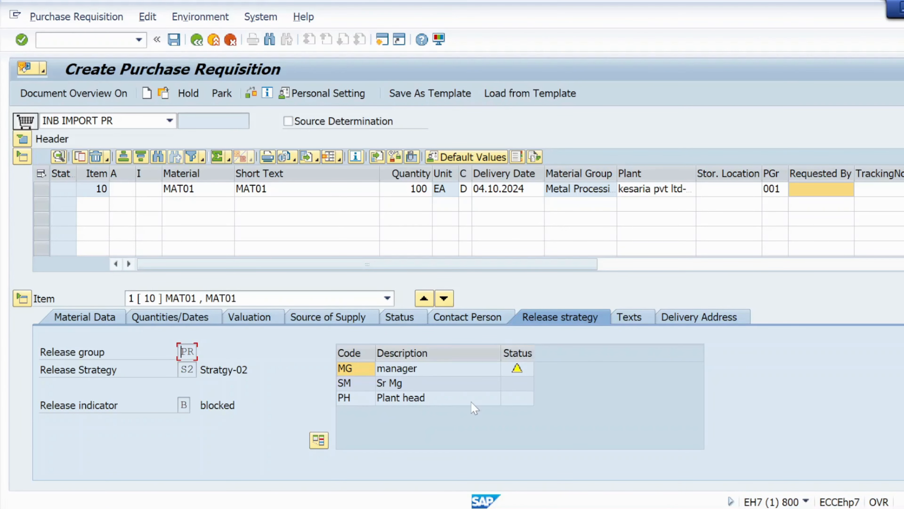
{"action": "key", "text": "alt+Tab"}
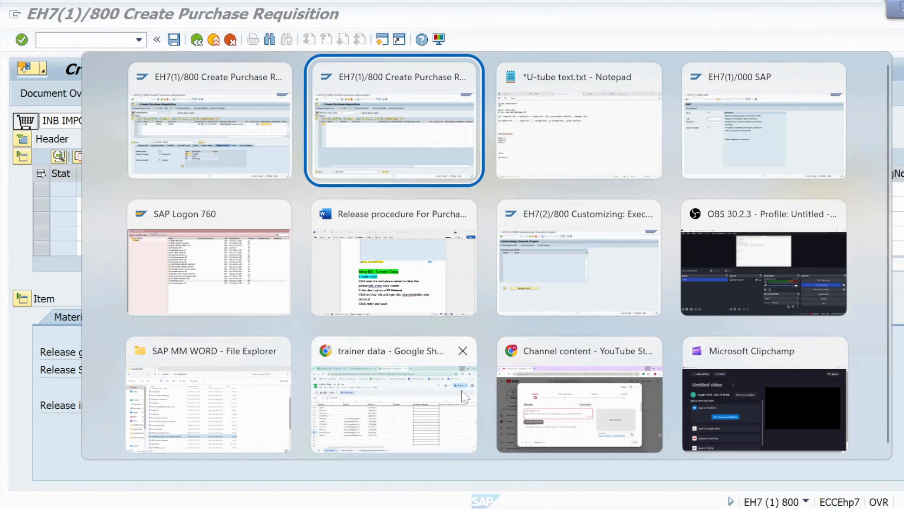
{"action": "key", "text": "alt+Tab"}
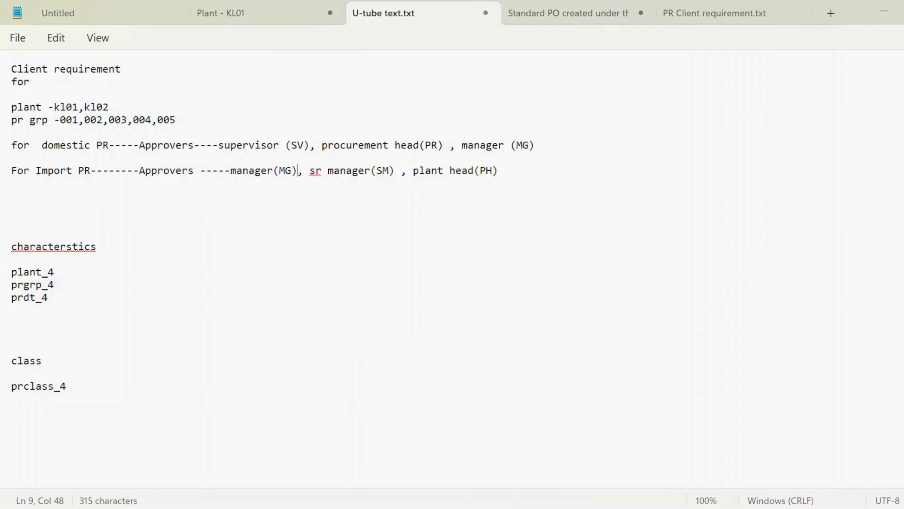
{"action": "left_click_drag", "start_coordinate": [11, 170], "coordinate": [90, 170]}
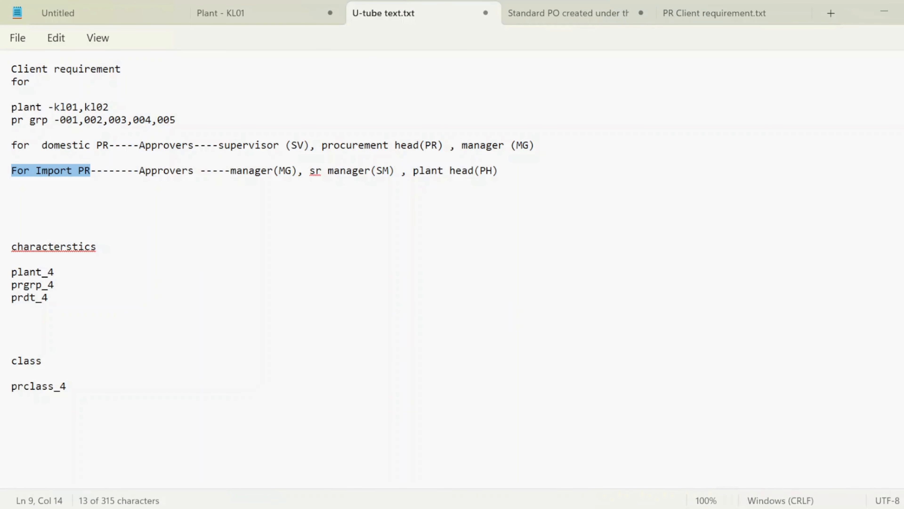
{"action": "left_click_drag", "start_coordinate": [54, 107], "coordinate": [118, 111]}
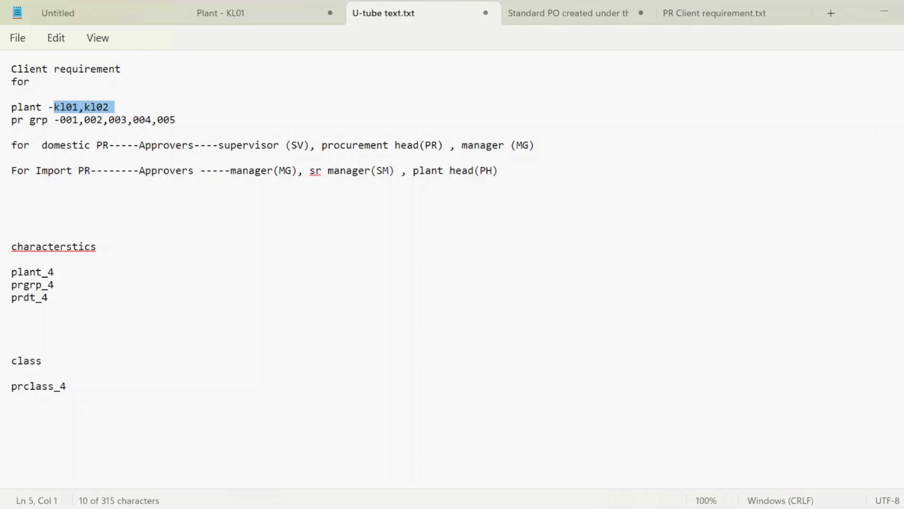
{"action": "left_click_drag", "start_coordinate": [60, 120], "coordinate": [179, 122]}
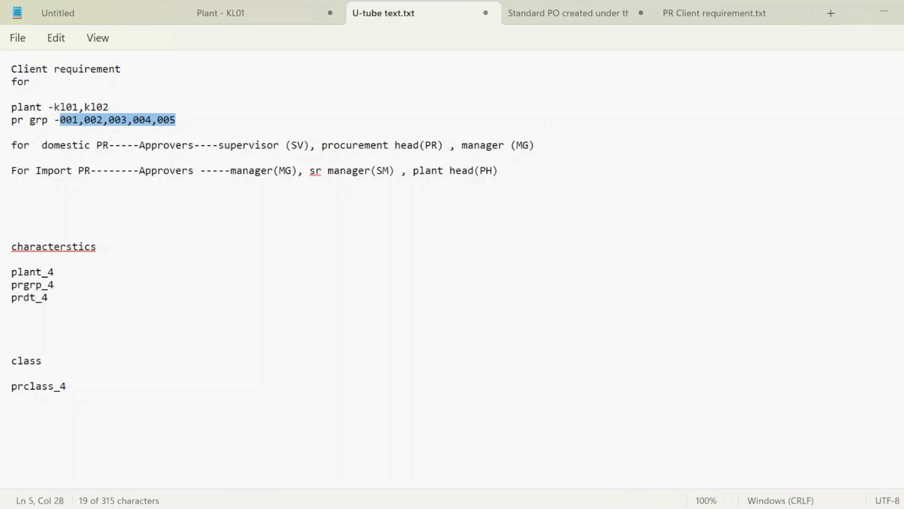
{"action": "left_click_drag", "start_coordinate": [230, 171], "coordinate": [522, 174]}
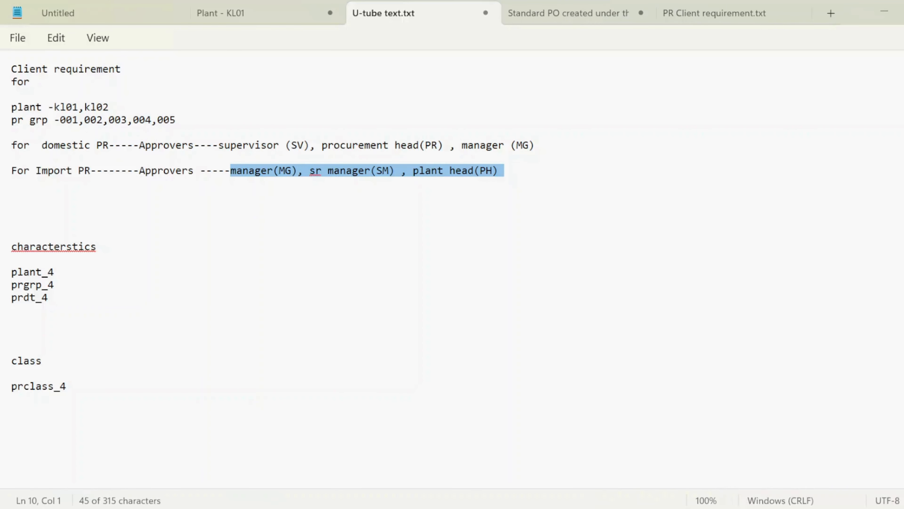
{"action": "key", "text": "alt+Tab"}
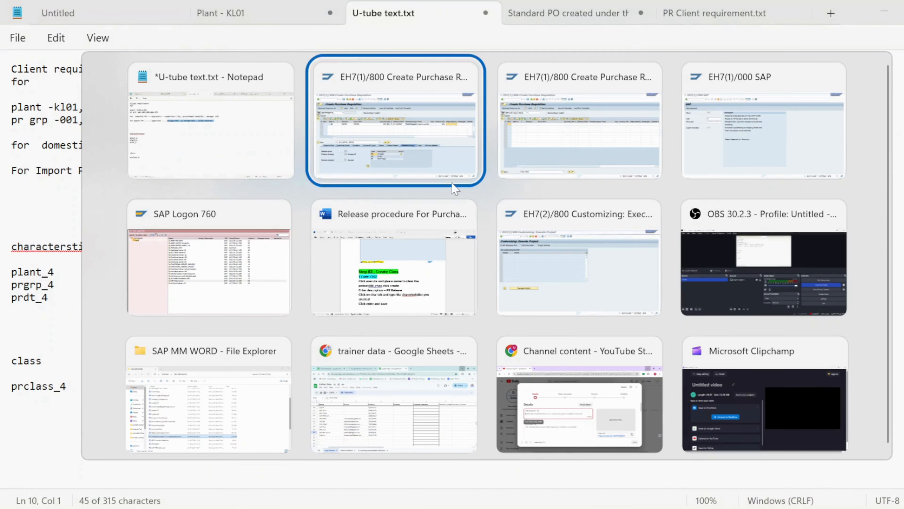
{"action": "key", "text": "alt+Tab"}
{"action": "key", "text": "alt+shift+Tab"}
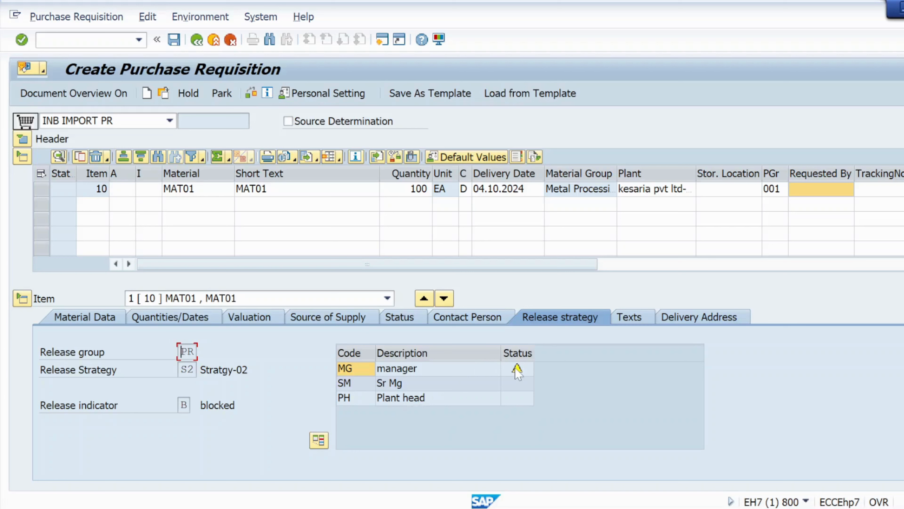
{"action": "mouse_move", "coordinate": [517, 371]}
- Change the requisition's document type to DPO Purch.requis. dom to test the domestic release strategy
{"action": "left_click", "coordinate": [170, 121]}
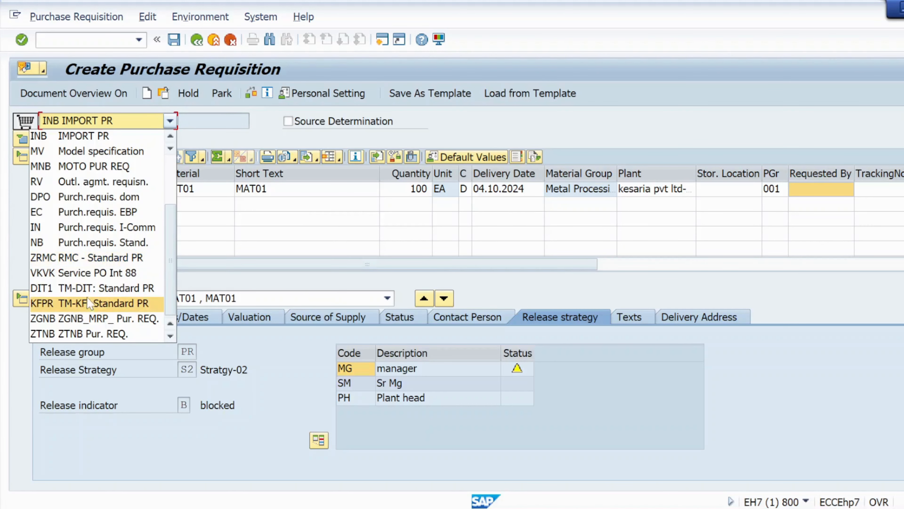
{"action": "scroll", "coordinate": [88, 298], "scroll_direction": "down", "scroll_amount": 1}
{"action": "scroll", "coordinate": [87, 296], "scroll_direction": "up", "scroll_amount": 1}
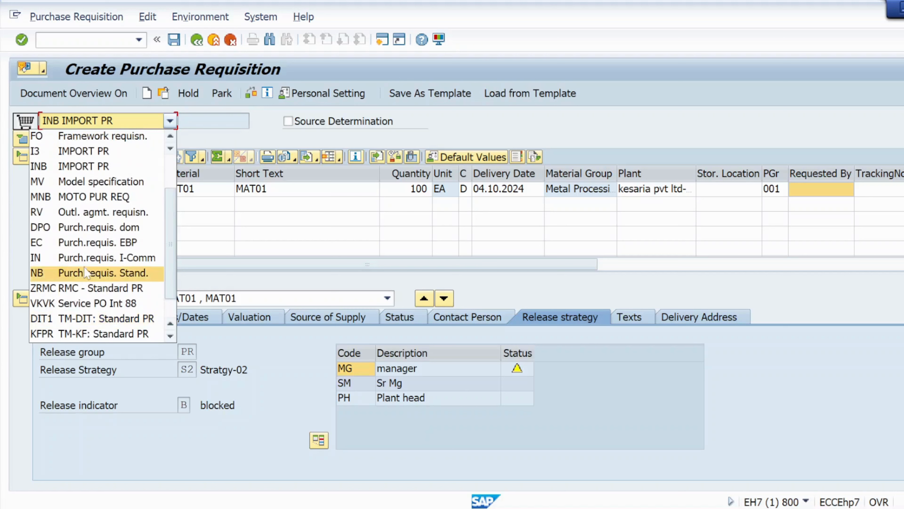
{"action": "left_click", "coordinate": [89, 228]}
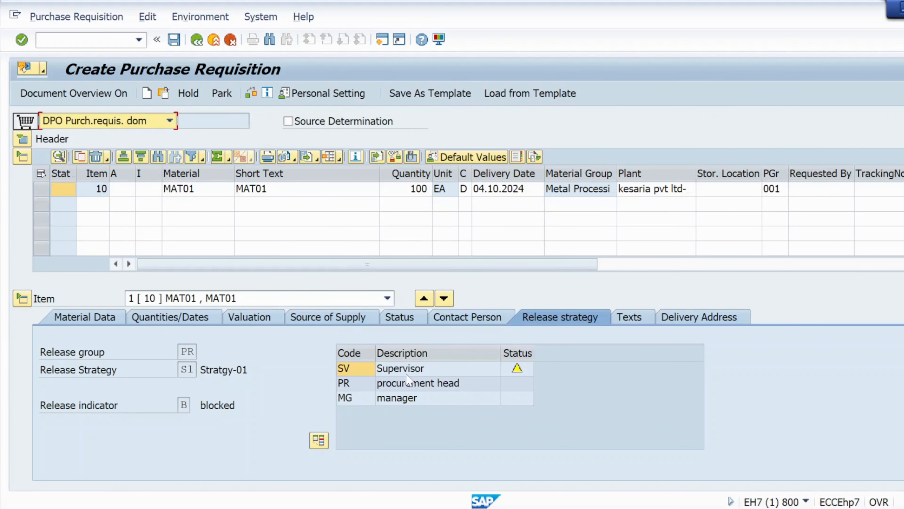
- Change the purchasing group of the MAT01 item to 003 to test the domestic release strategy
{"action": "left_click", "coordinate": [778, 189]}
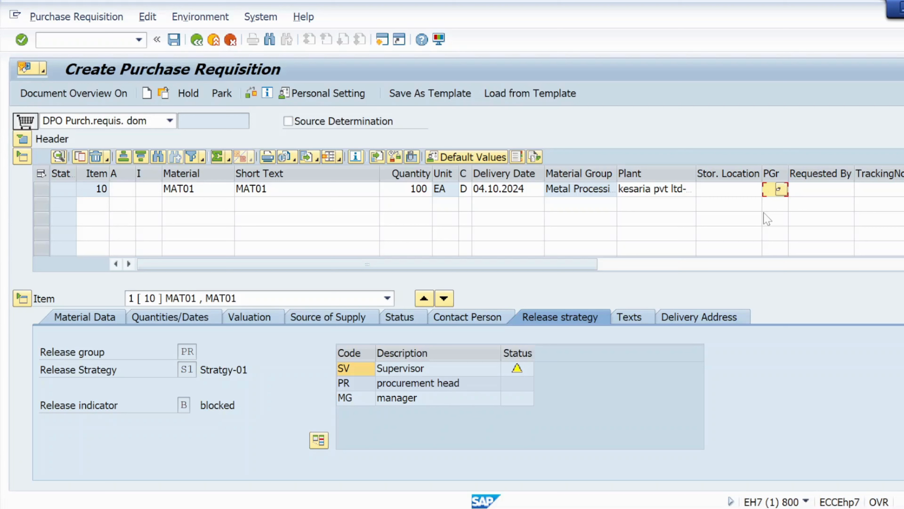
{"action": "type", "text": "00"}
{"action": "key", "text": "BackSpace"}
{"action": "key", "text": "BackSpace"}
{"action": "type", "text": "003"}
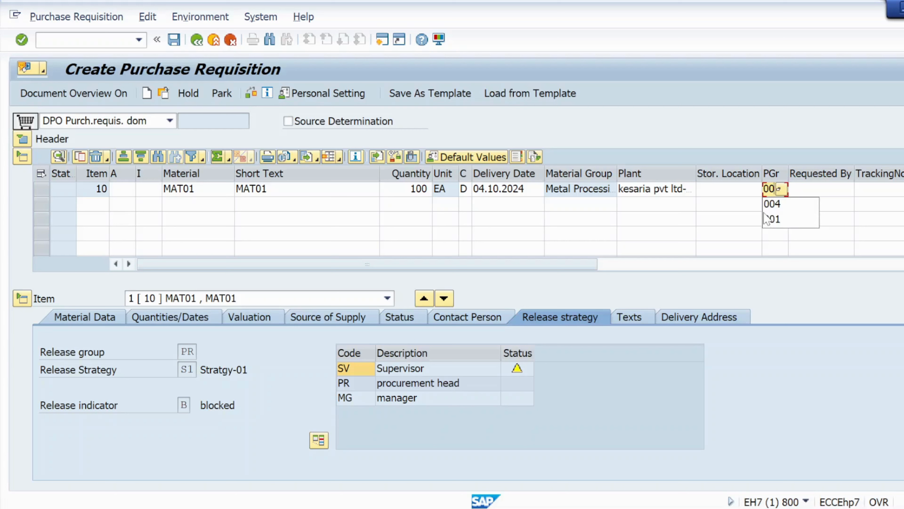
{"action": "key", "text": "Return"}
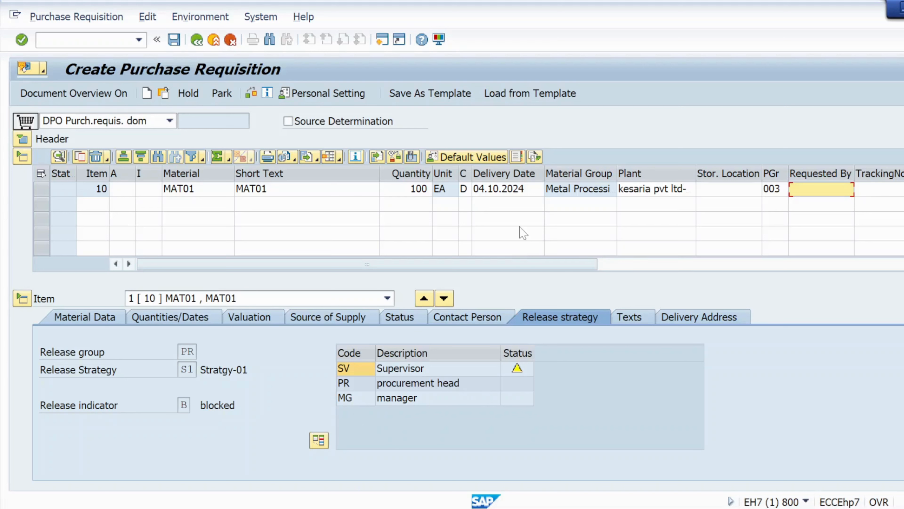
- Change the MAT01 item's purchasing group to 006 to test a group outside the client requirement
{"action": "left_click", "coordinate": [779, 189]}
{"action": "type", "text": "00"}
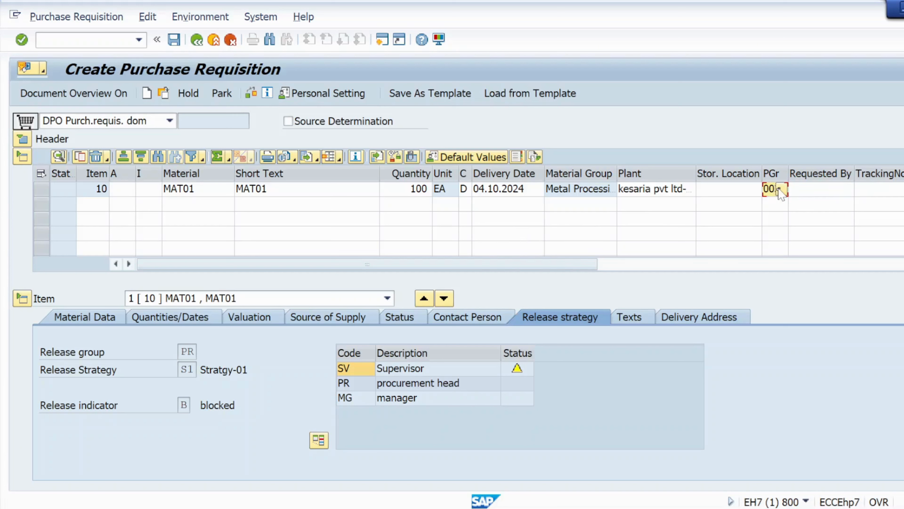
{"action": "key", "text": "BackSpace"}
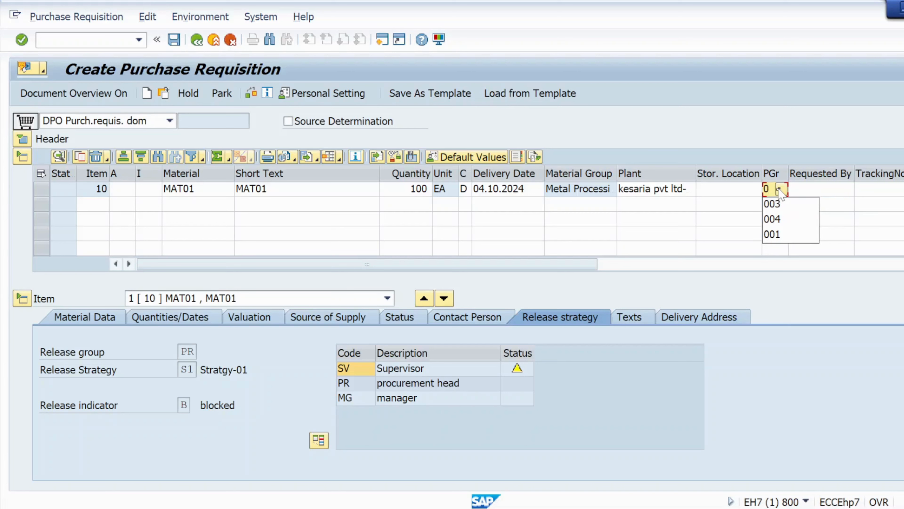
{"action": "key", "text": "BackSpace"}
{"action": "type", "text": "00"}
{"action": "key", "text": "BackSpace"}
{"action": "type", "text": "6"}
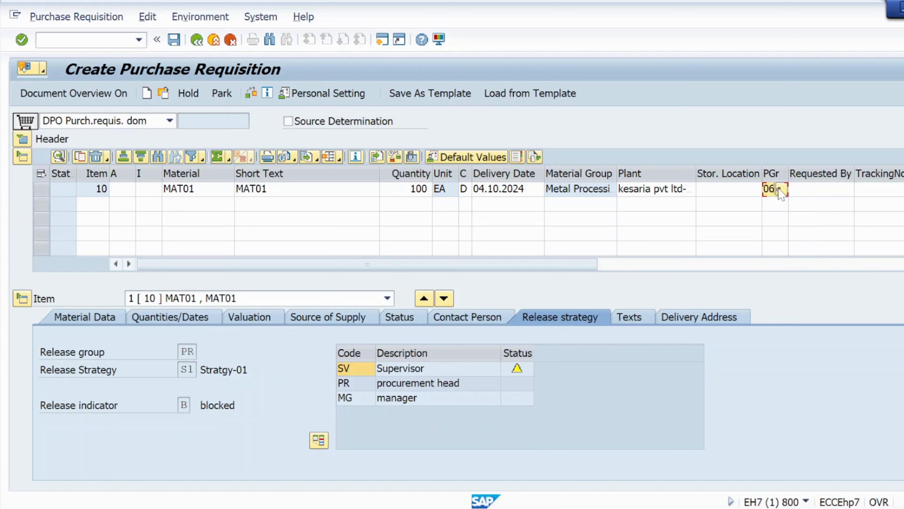
{"action": "key", "text": "Return"}
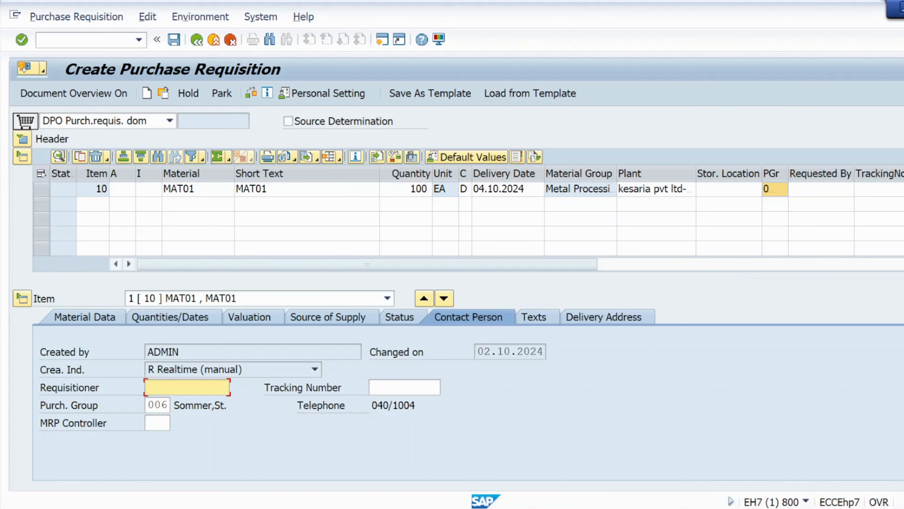
- Examine the permitted purchasing groups in the Notepad client requirement and compare them with the requisition item's purchasing group in SAP
{"action": "left_click", "coordinate": [502, 504]}
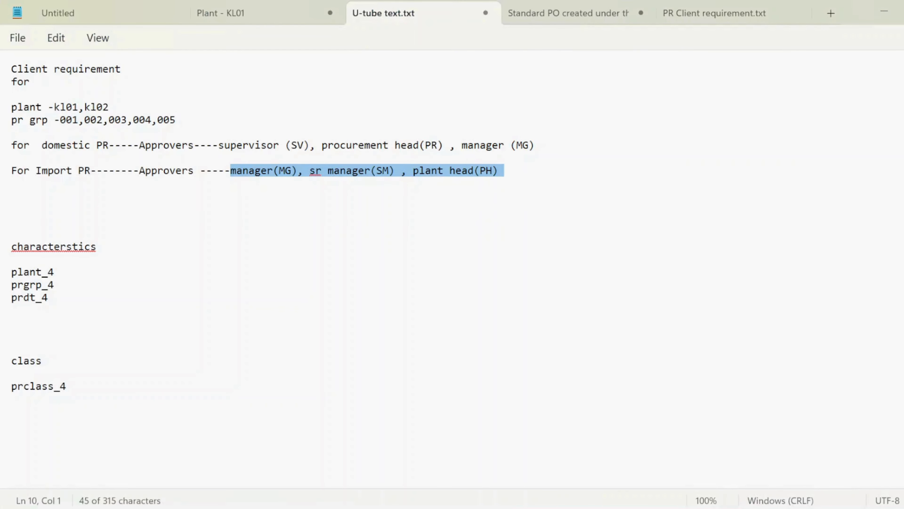
{"action": "left_click_drag", "start_coordinate": [59, 120], "coordinate": [181, 127]}
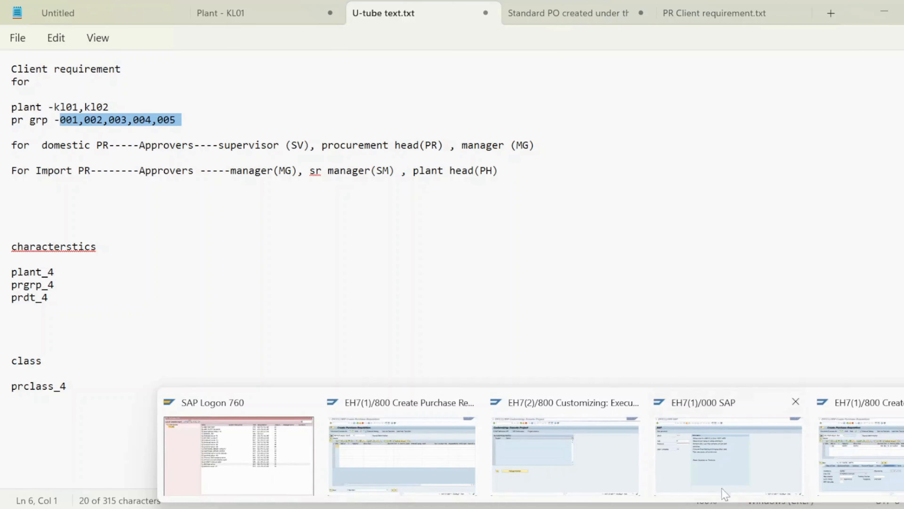
{"action": "left_click", "coordinate": [884, 458]}
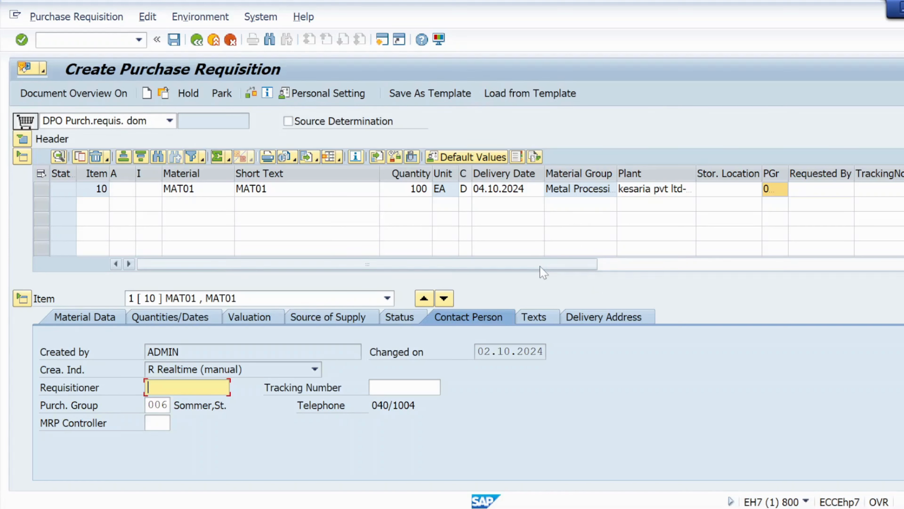
{"action": "left_click_drag", "start_coordinate": [540, 267], "coordinate": [592, 267]}
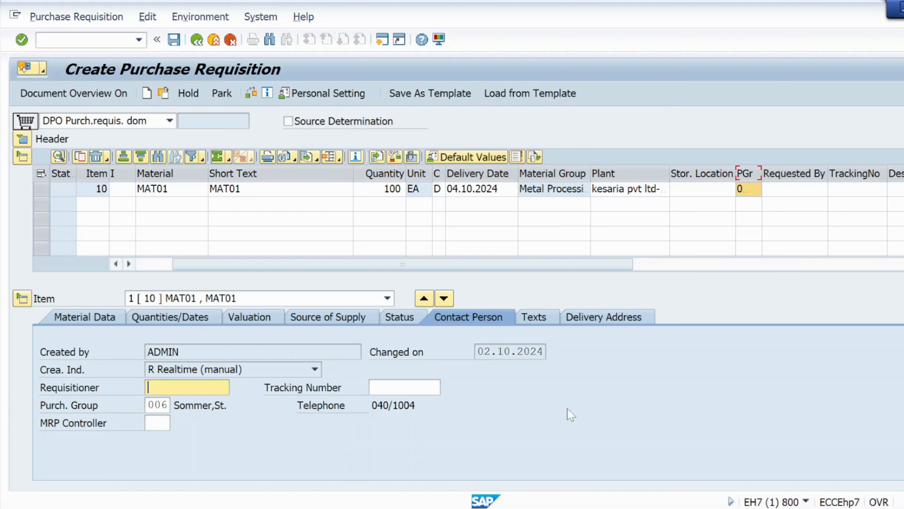
{"action": "mouse_move", "coordinate": [541, 508]}
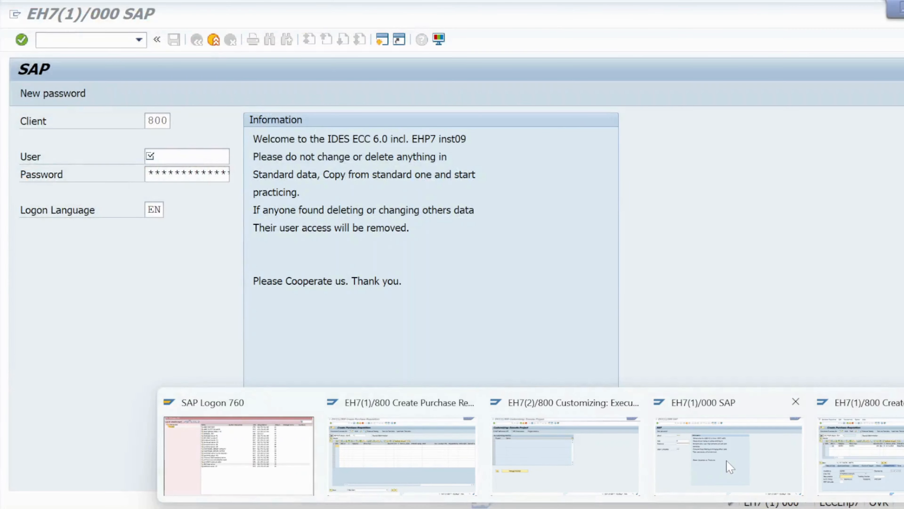
{"action": "left_click", "coordinate": [360, 476]}
{"action": "left_click", "coordinate": [299, 478]}
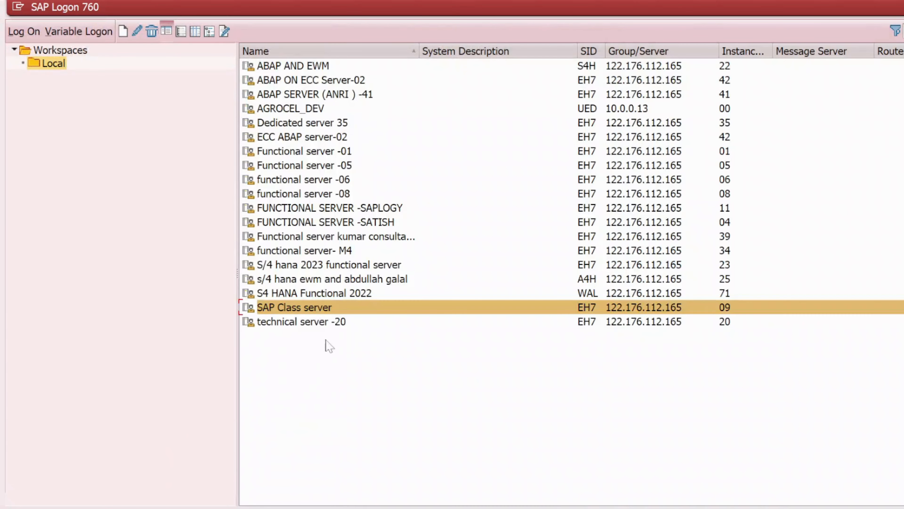
{"action": "left_click", "coordinate": [326, 266]}
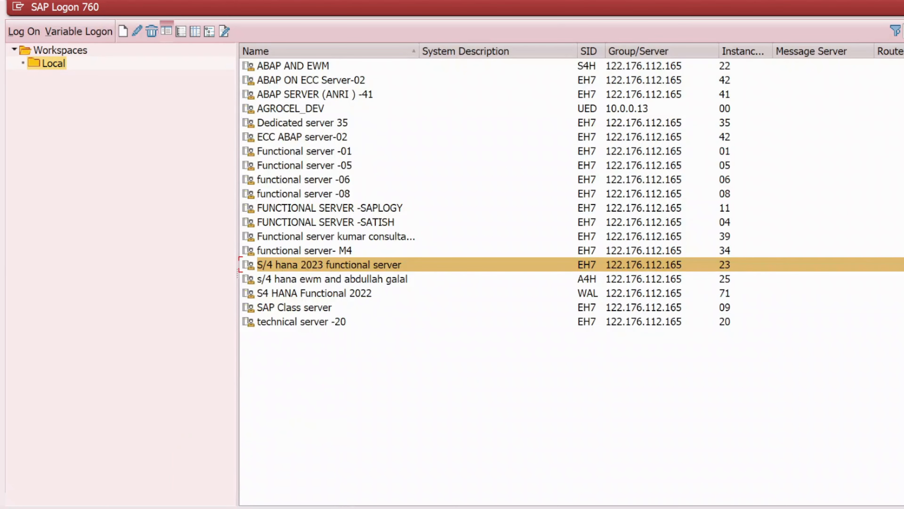
{"action": "mouse_move", "coordinate": [609, 507]}
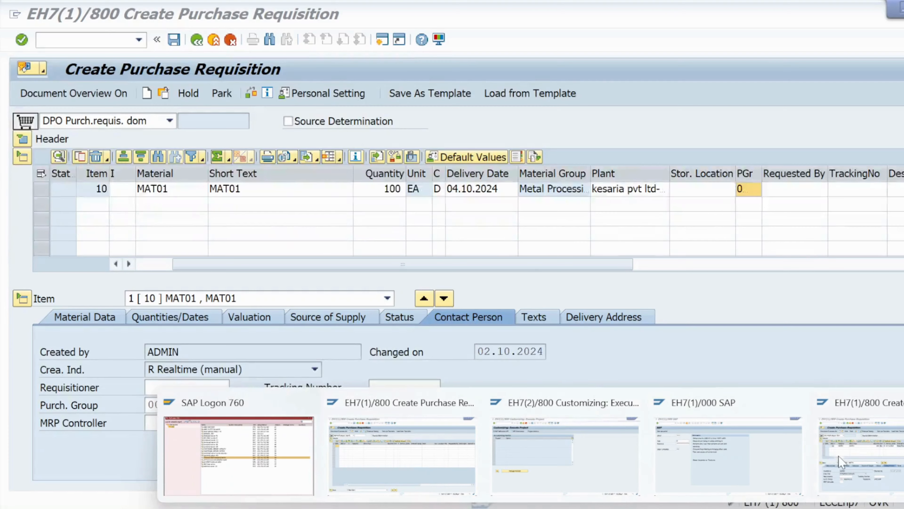
{"action": "left_click", "coordinate": [819, 455]}
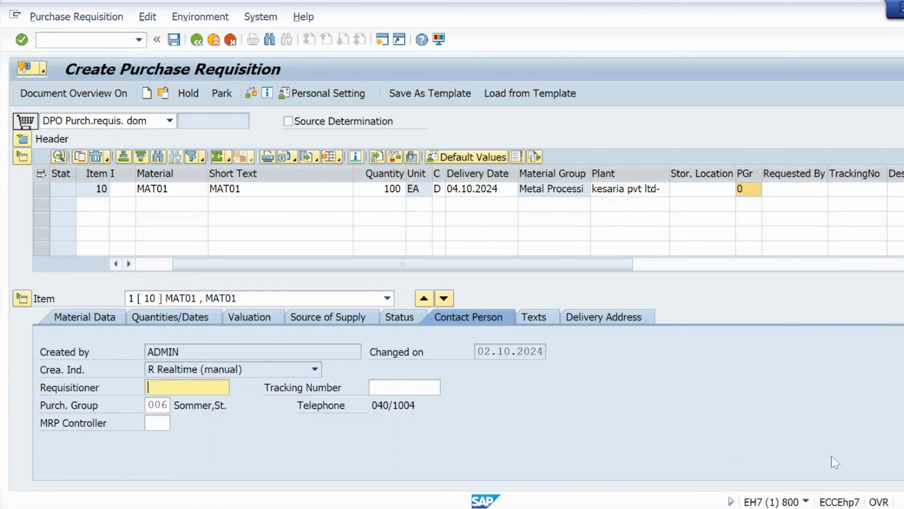